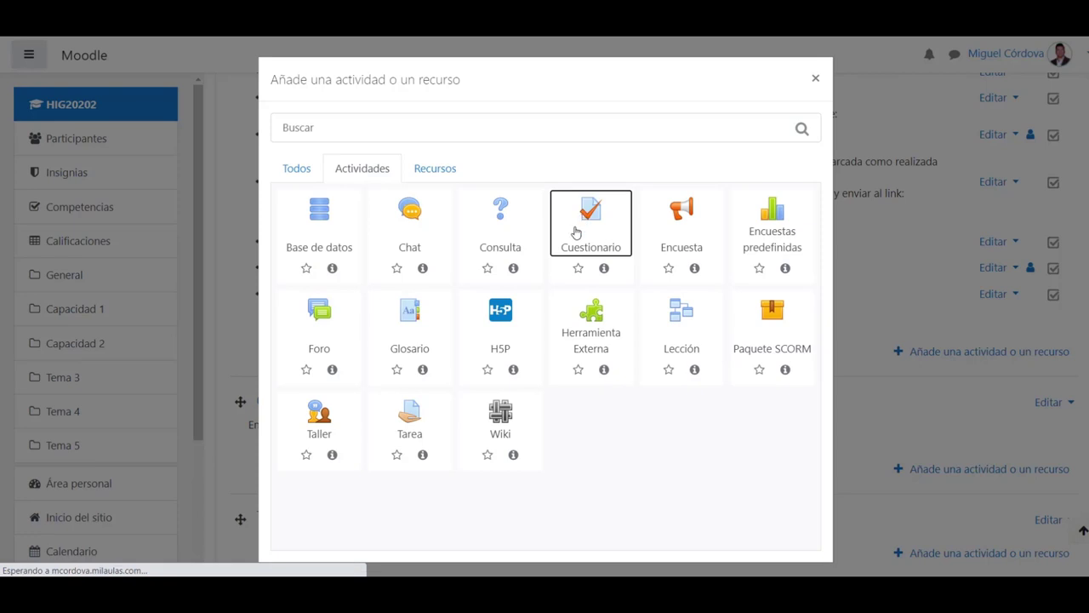
Name the new quiz "Evaluación online 1" and fill its description with the evaluation dates and three instructions copied from the Word document.
click(503, 308)
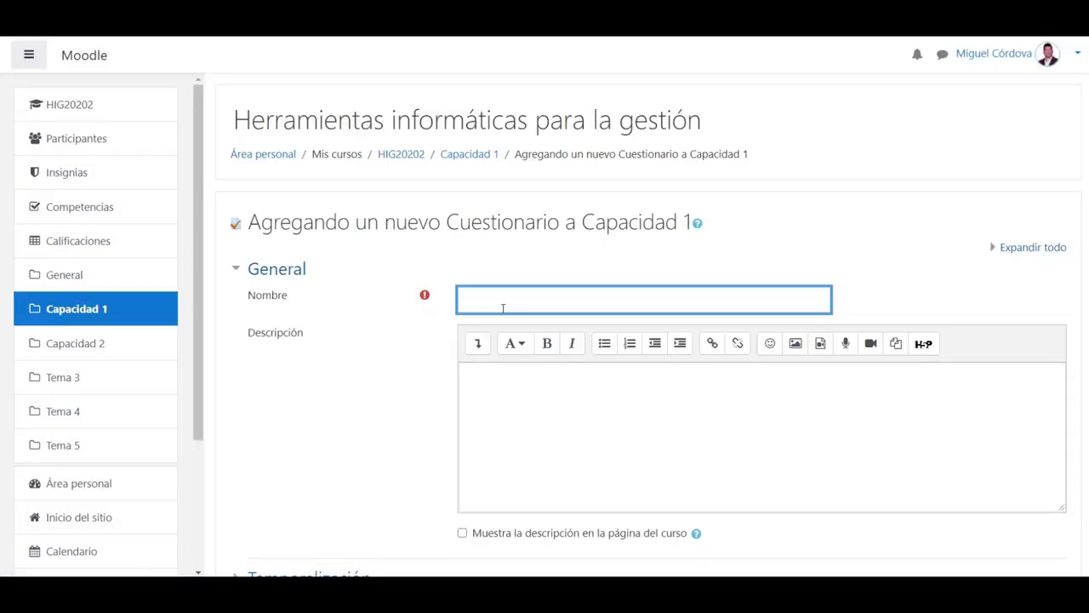
text(Evaluación online 1)
click(542, 428)
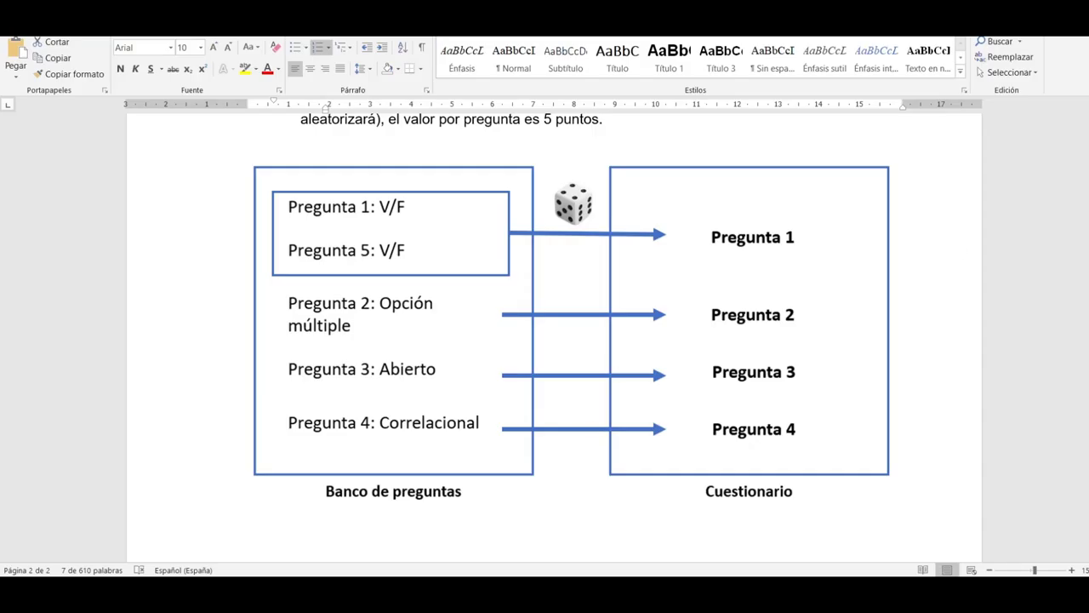
scroll(553, 340, up, 20)
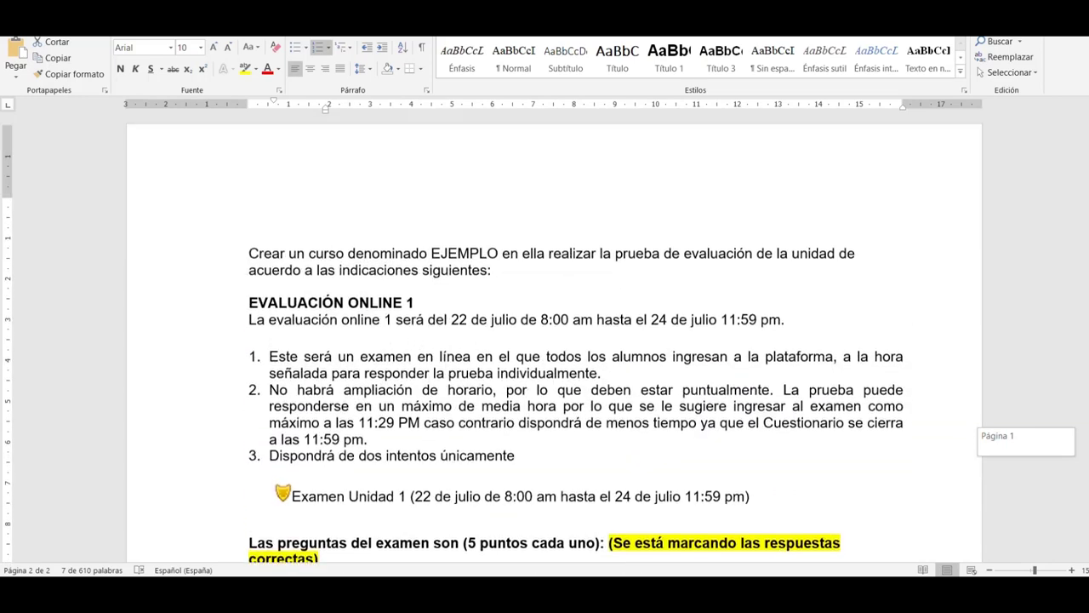
scroll(553, 340, down, 1)
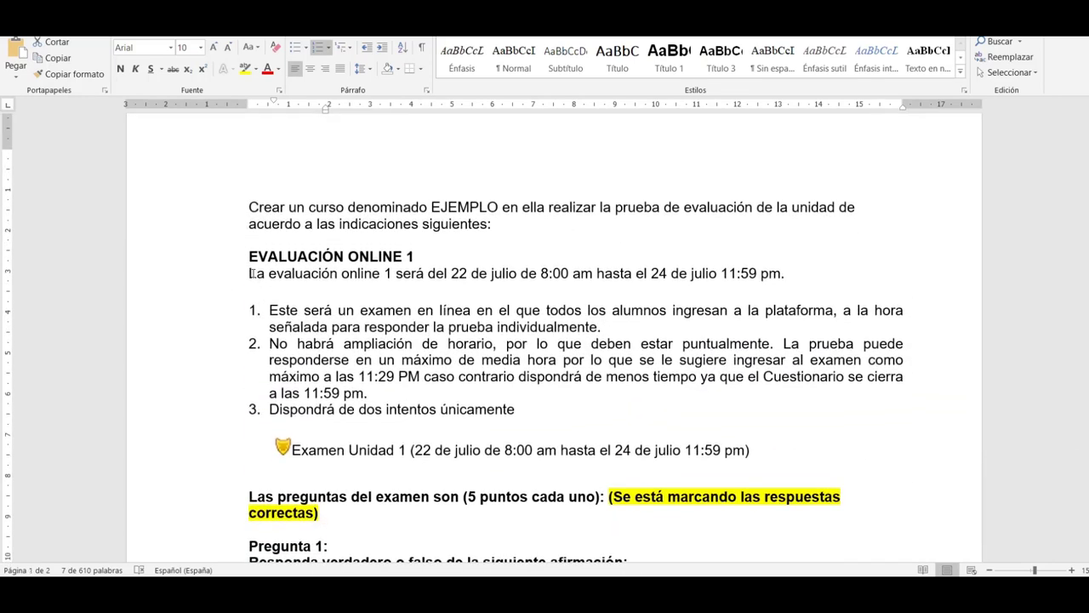
drag(252, 273, 464, 439)
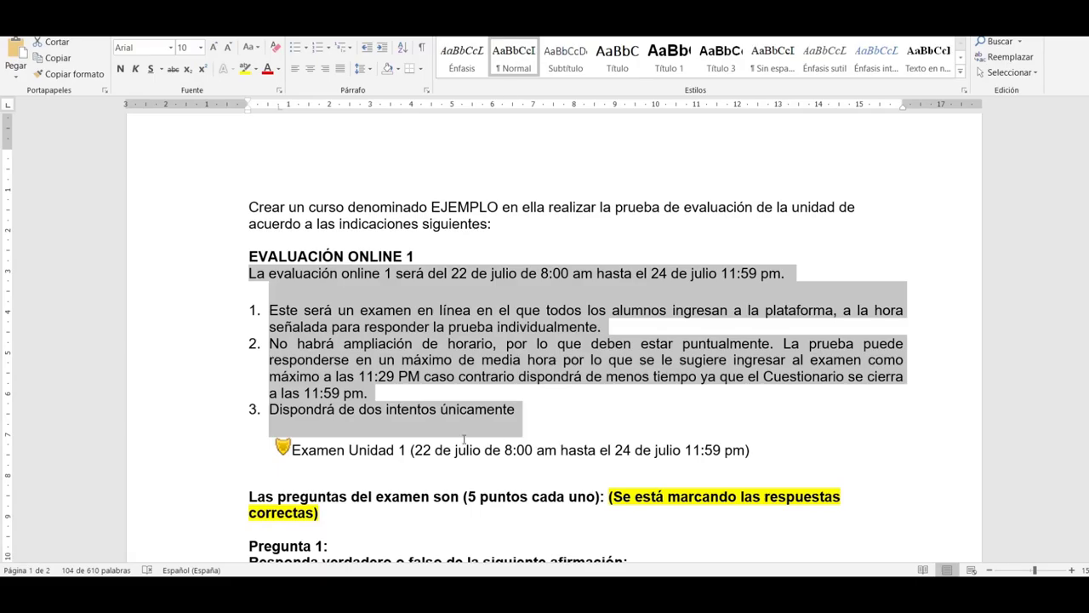
key(ctrl+c)
key(alt+Tab)
key(ctrl+v)
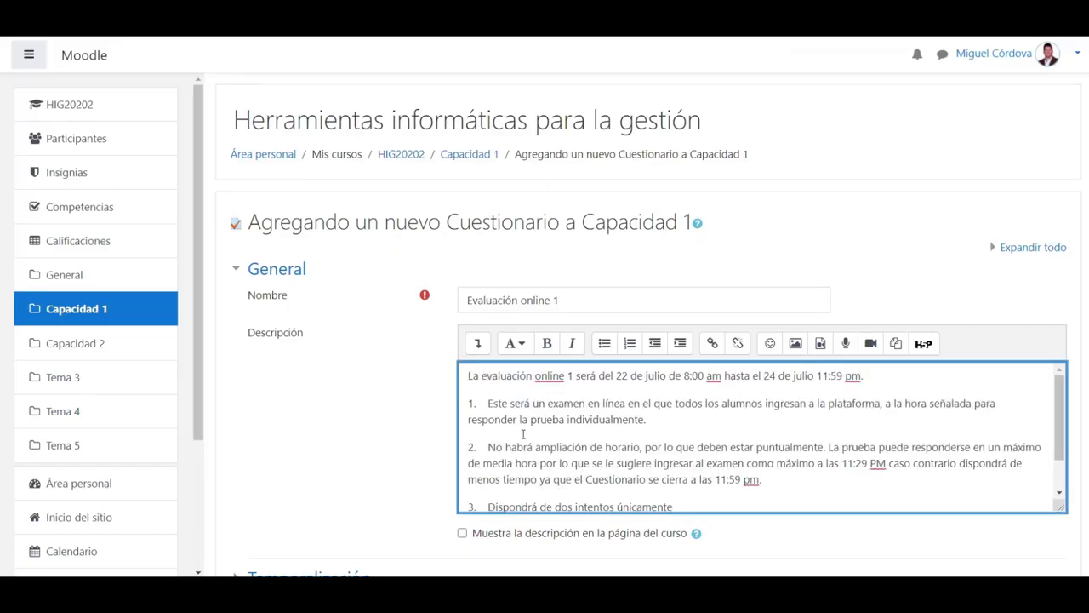
Enable the quiz's opening and closing dates in the Temporalización settings.
scroll(523, 434, down, 5)
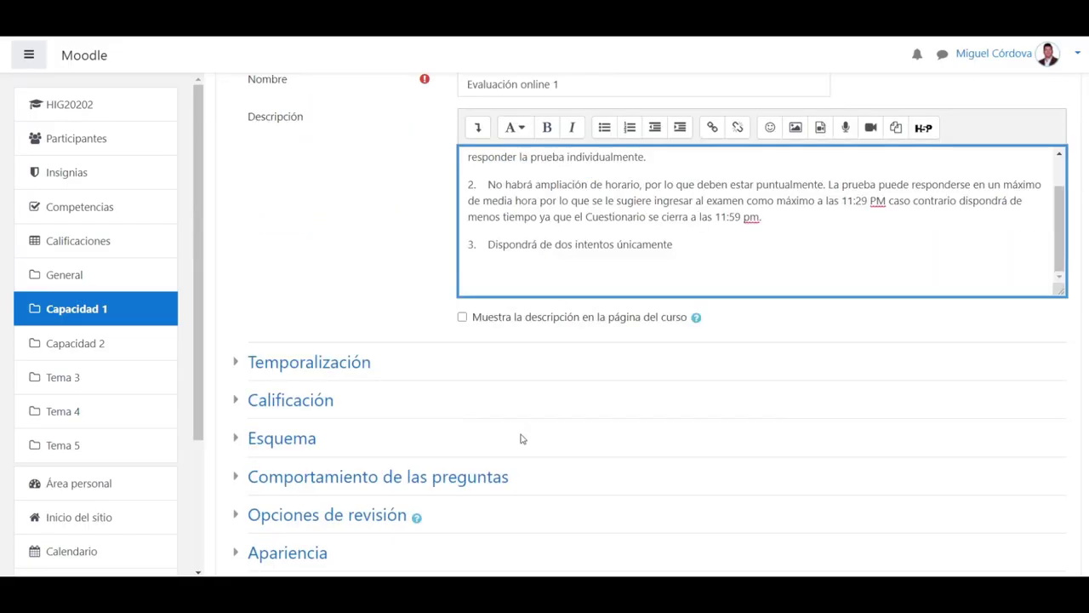
scroll(540, 428, up, 7)
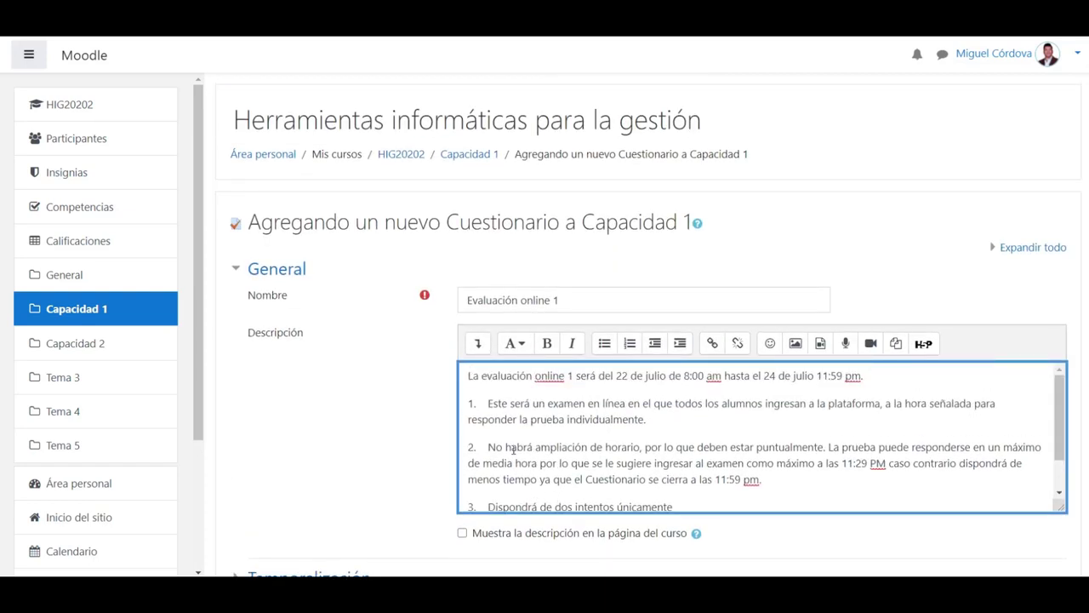
scroll(1018, 308, down, 4)
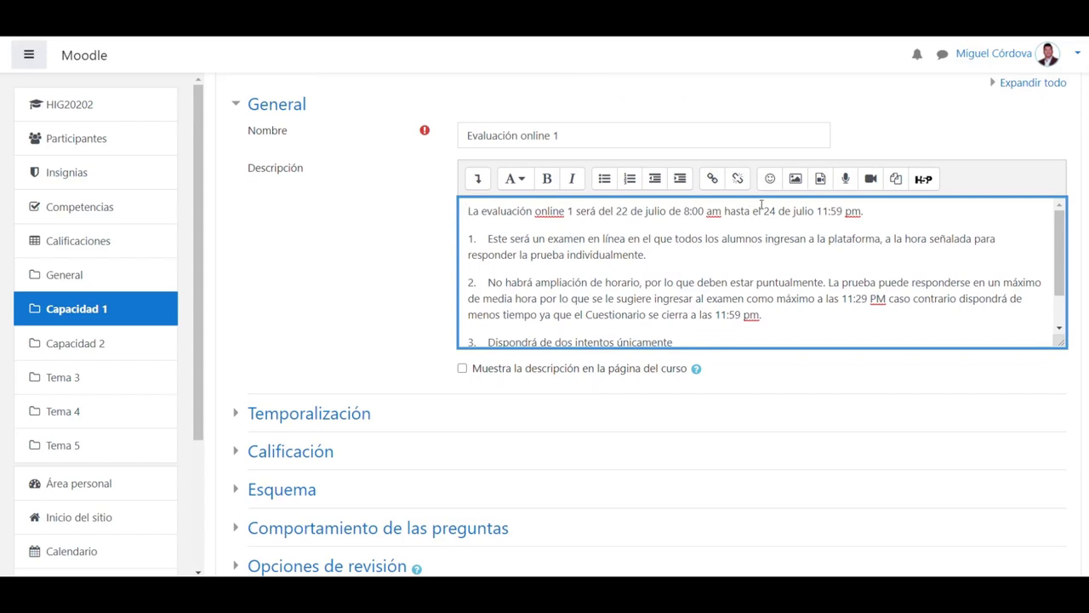
drag(764, 210, 861, 205)
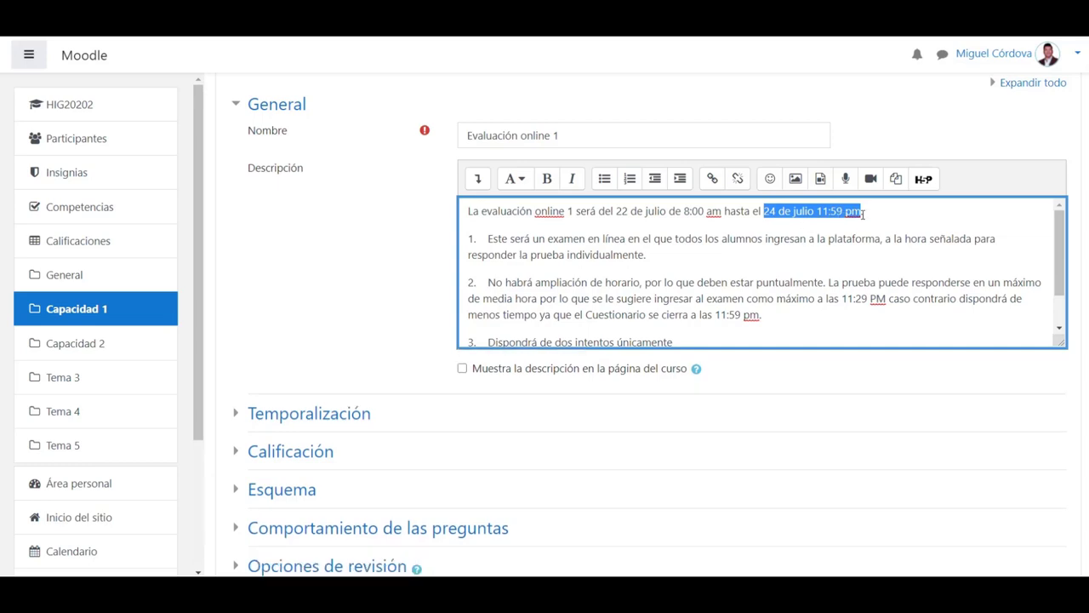
scroll(1086, 365, down, 2)
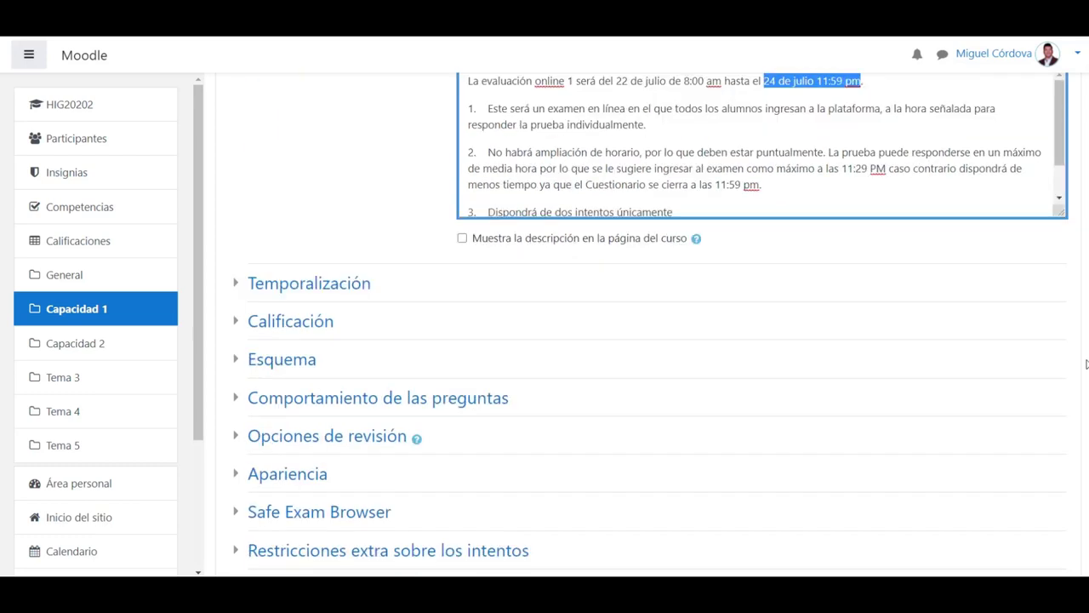
scroll(1086, 364, down, 2)
click(259, 148)
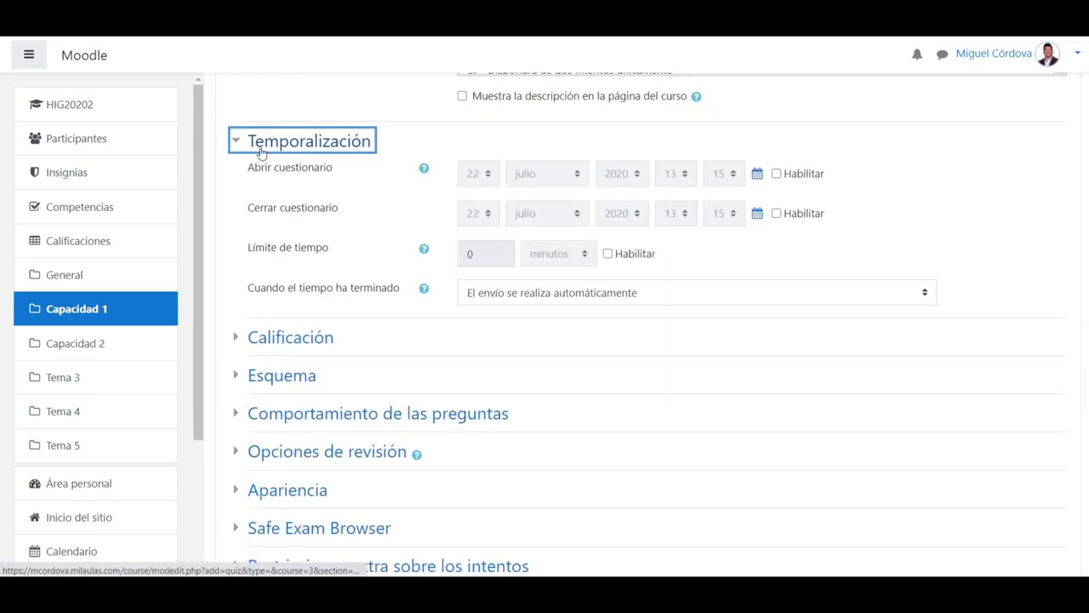
click(778, 172)
click(800, 216)
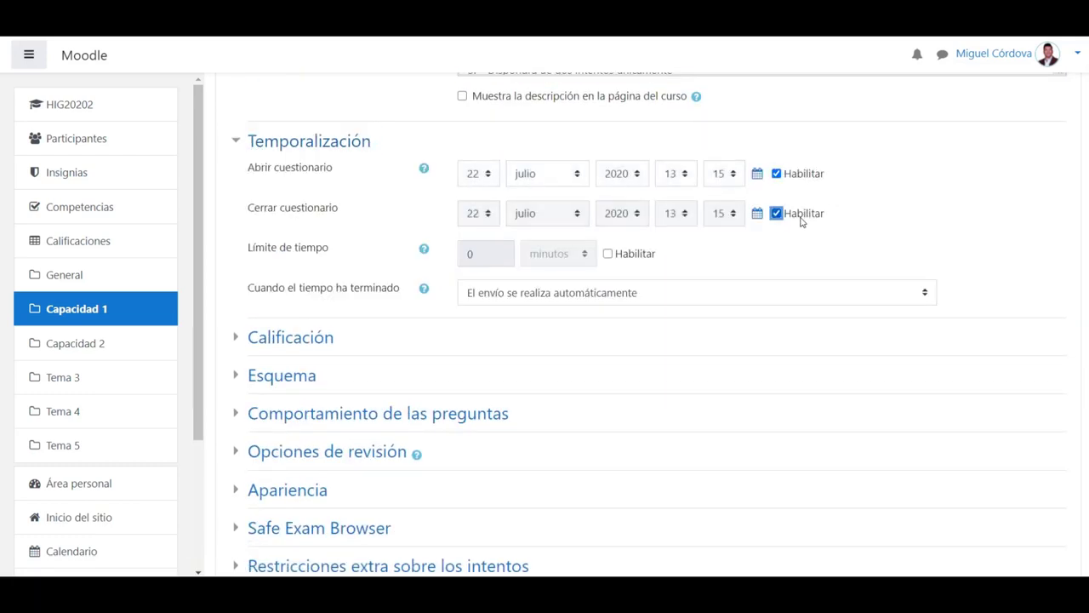
Check the exam schedule in the Word document and set the quiz's opening time to 08:00.
key(alt+Tab)
key(alt+Tab)
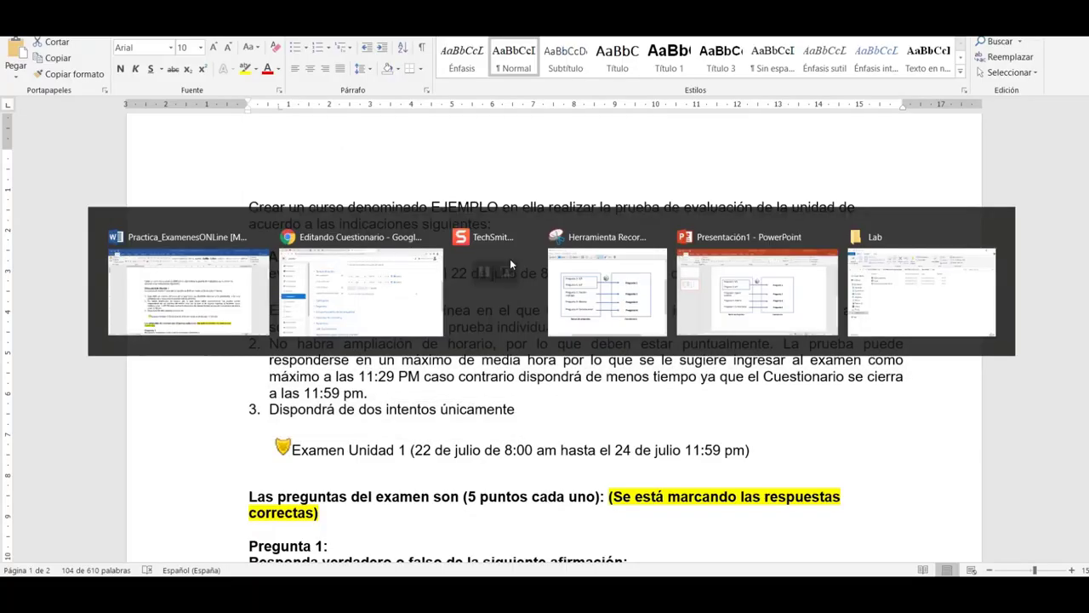
click(672, 173)
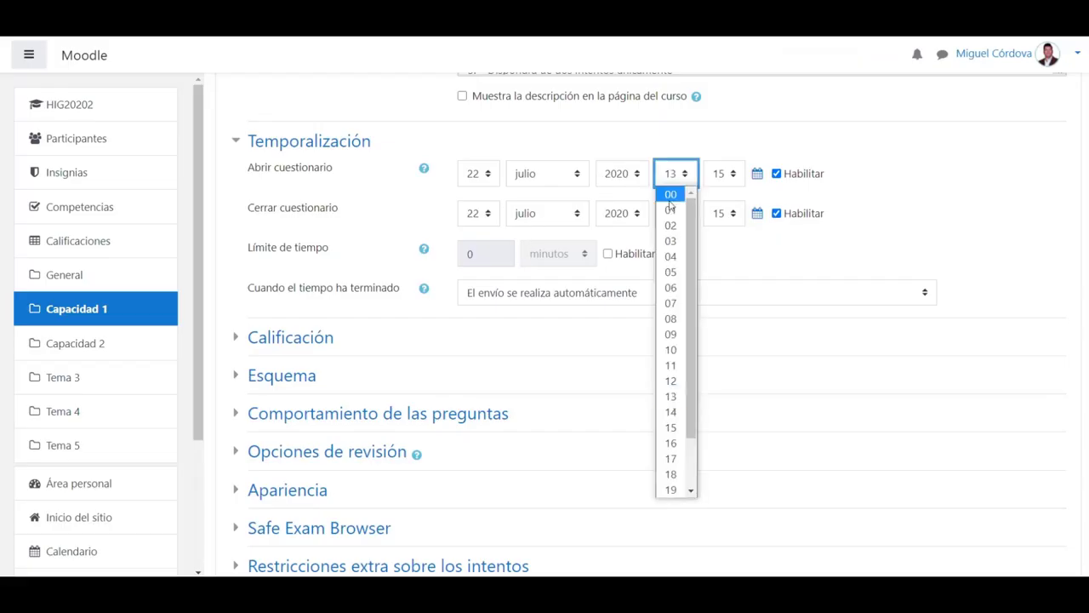
click(672, 319)
click(723, 173)
click(719, 194)
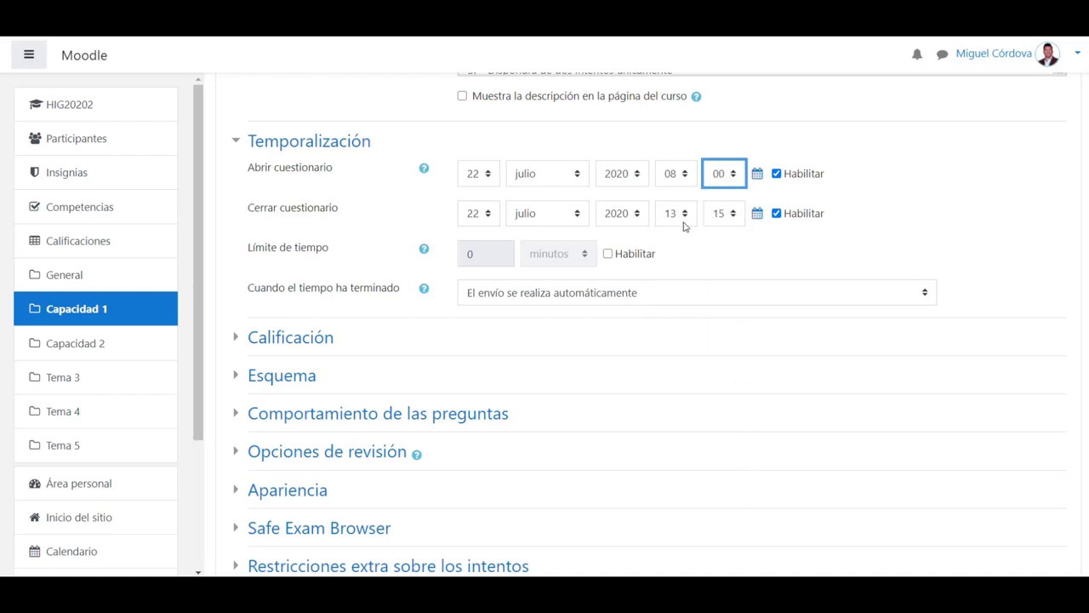
Set the quiz to close on day 24 at 23:59, following the schedule in the Word document.
click(486, 216)
key(alt+Tab)
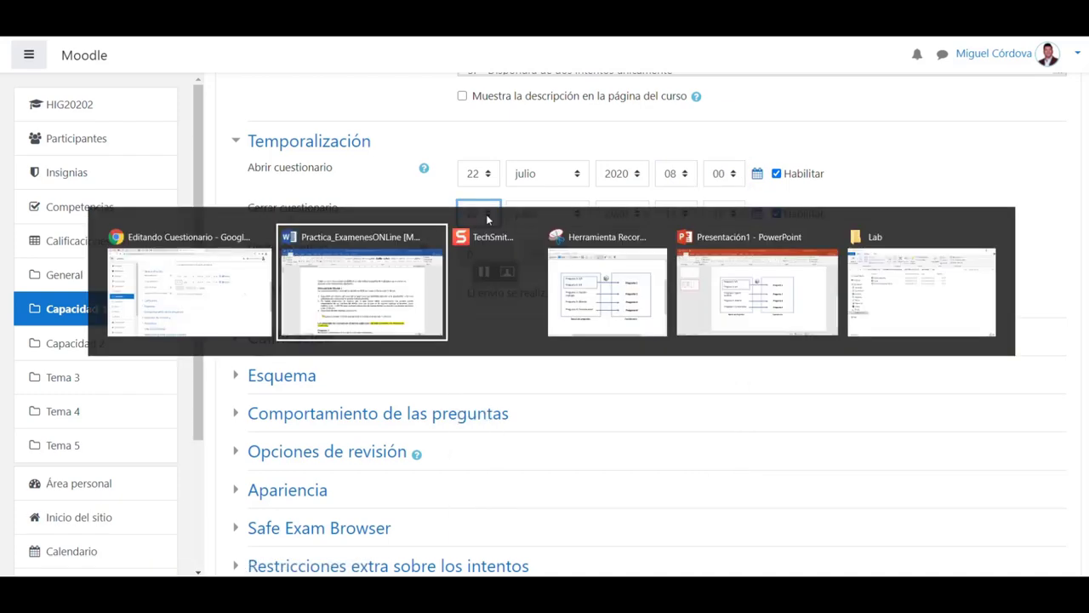
key(alt+Tab)
click(478, 214)
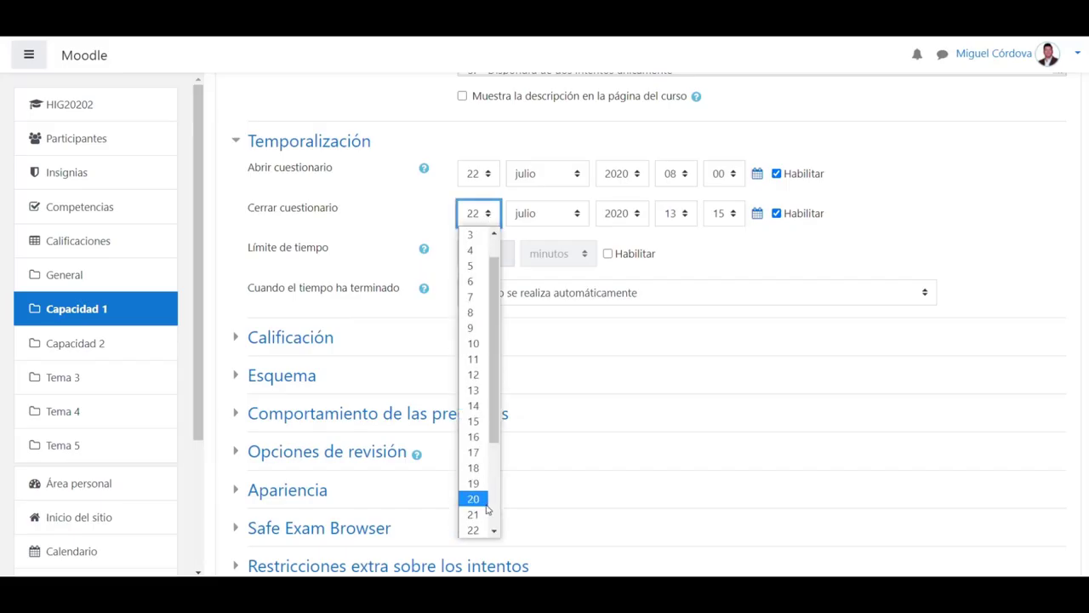
scroll(486, 509, down, 3)
click(473, 423)
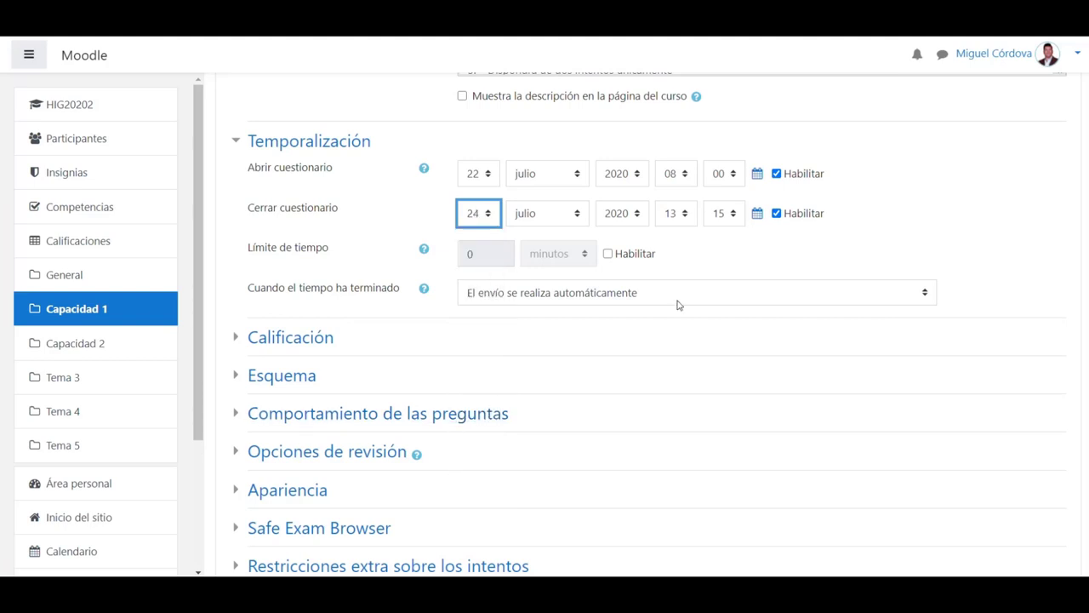
click(686, 214)
scroll(662, 527, down, 1)
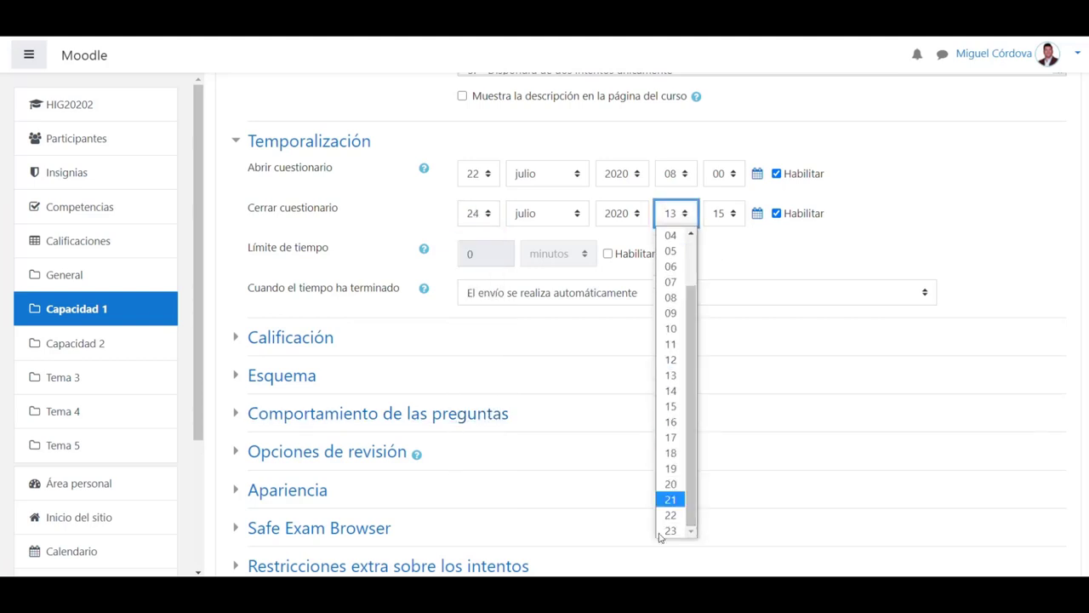
click(670, 530)
click(725, 217)
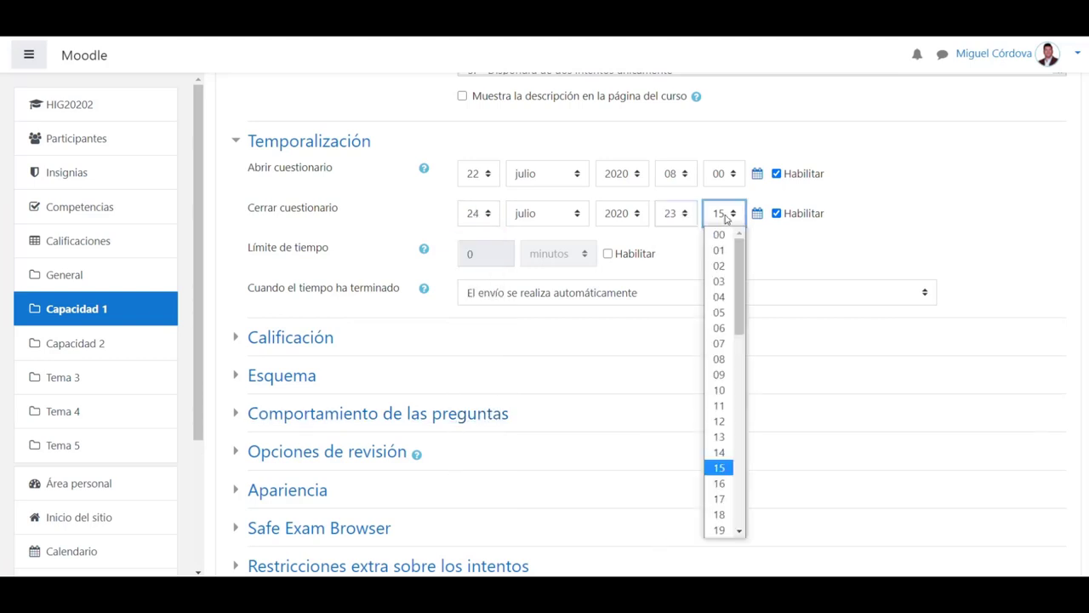
drag(740, 289, 740, 538)
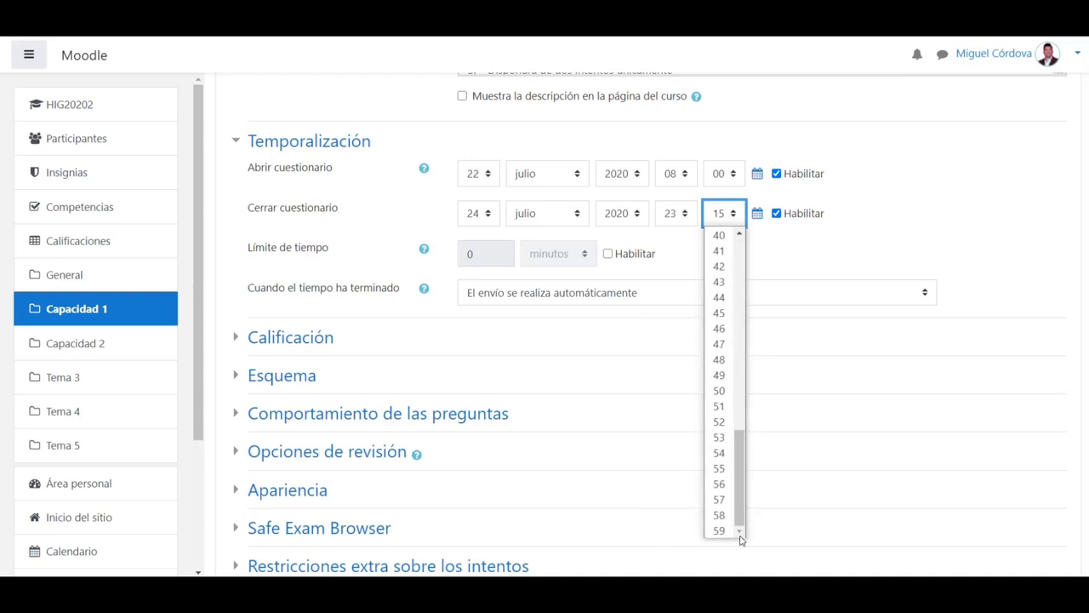
click(722, 530)
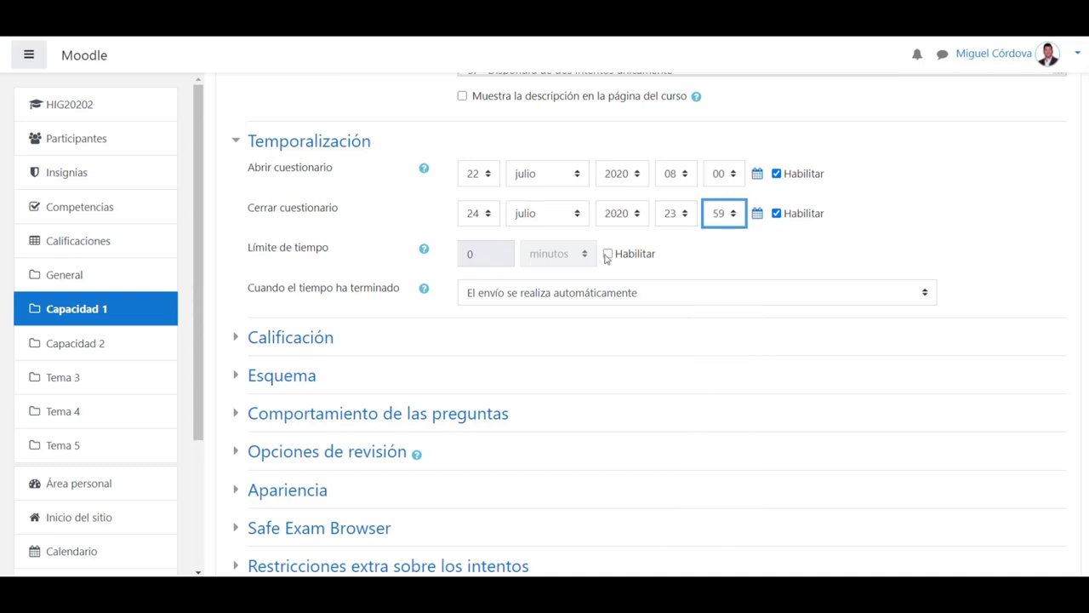
Enable the quiz's time limit and set it to 30 minutes.
click(636, 258)
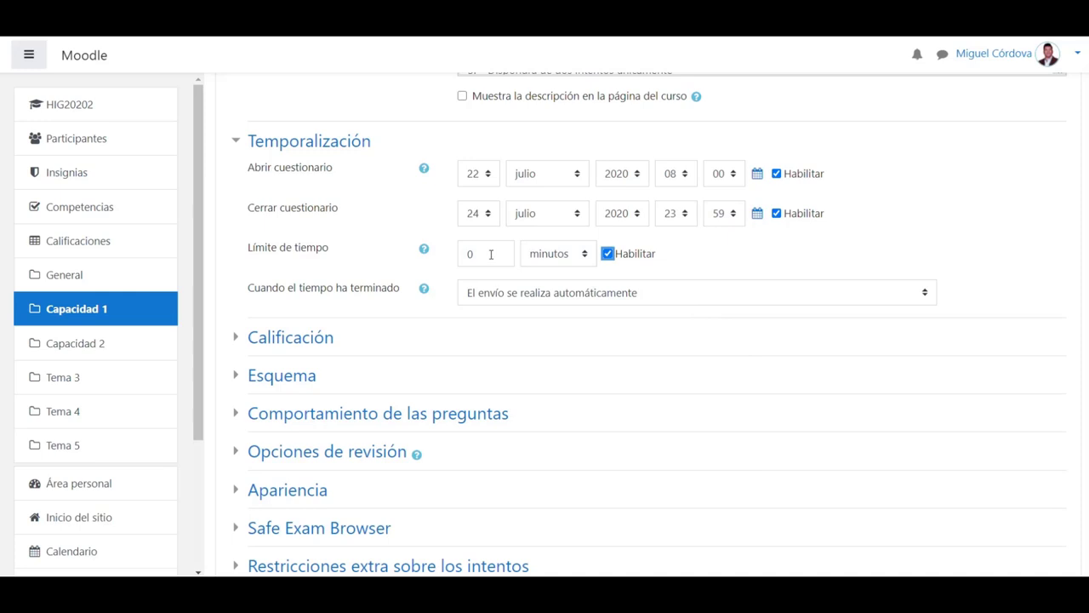
drag(491, 254, 440, 258)
text(30)
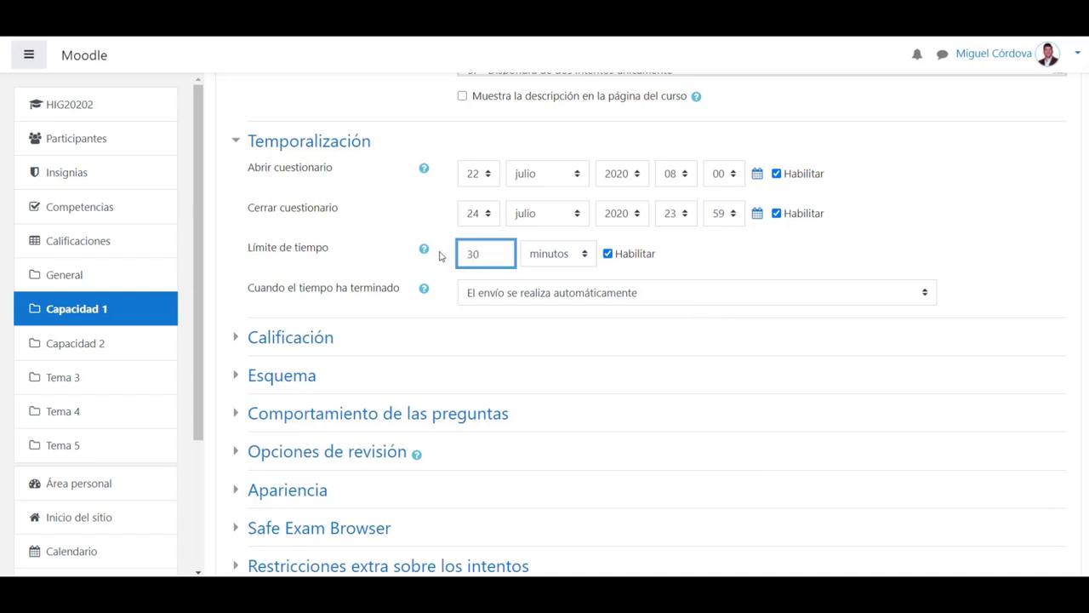
click(810, 199)
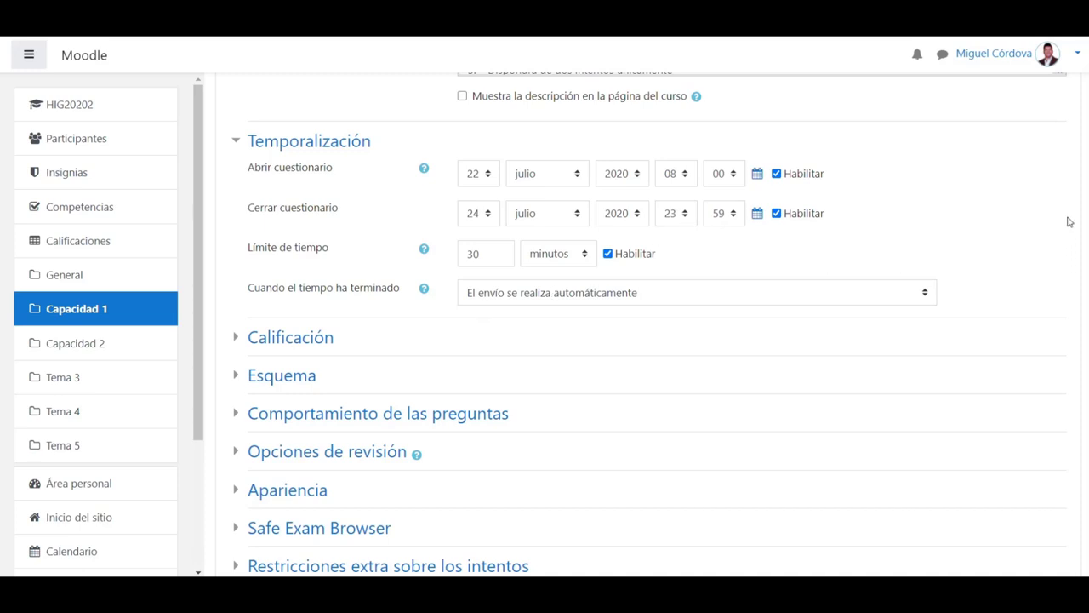
In the Calificación settings, allow 2 attempts and set the grading method to Promedio de calificaciones.
scroll(1076, 272, down, 3)
click(269, 189)
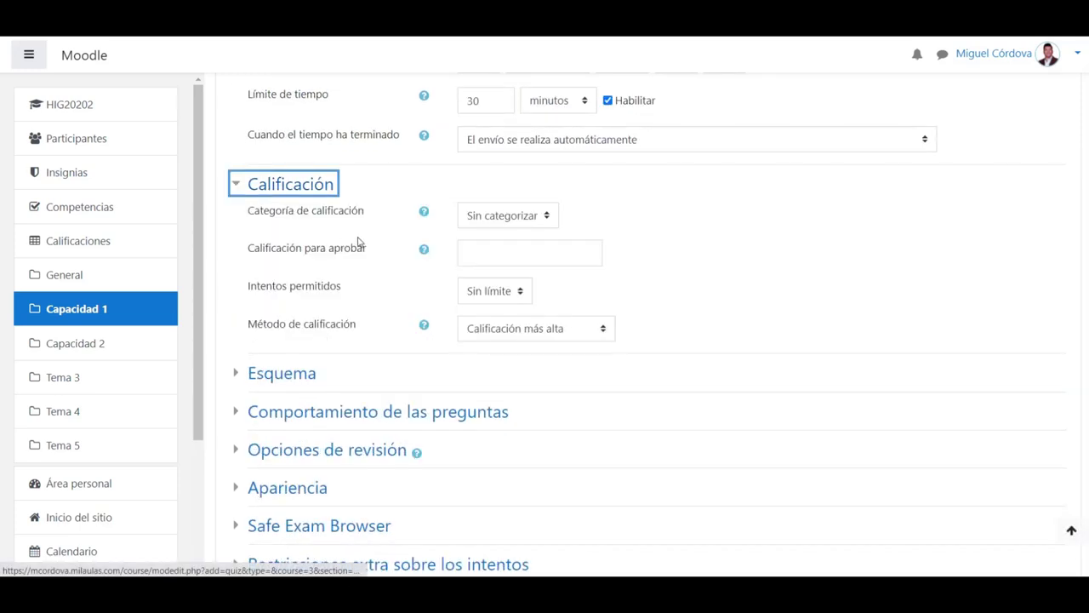
click(469, 299)
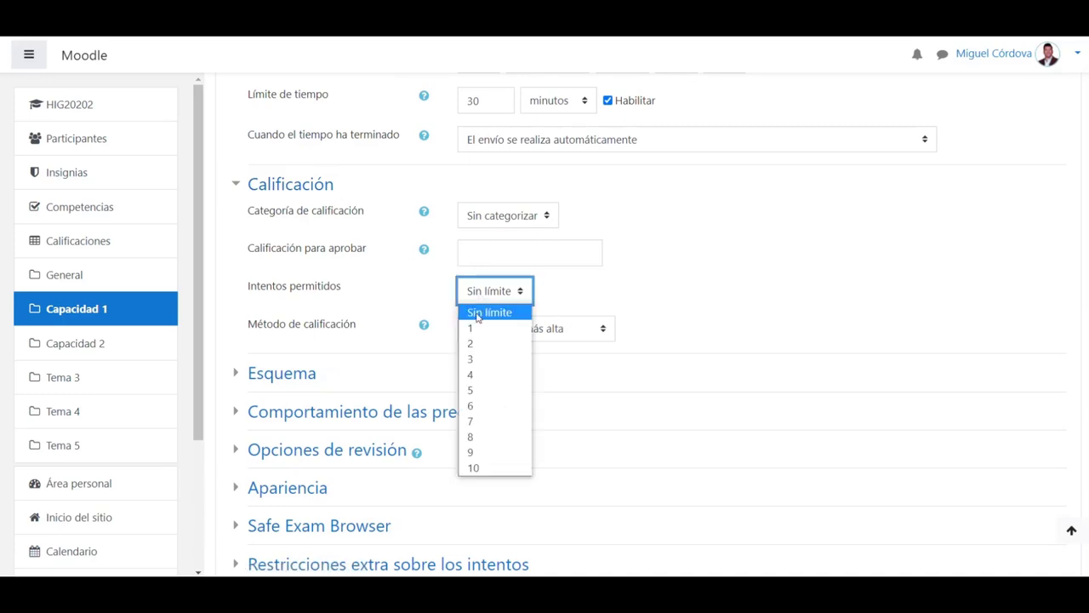
click(474, 347)
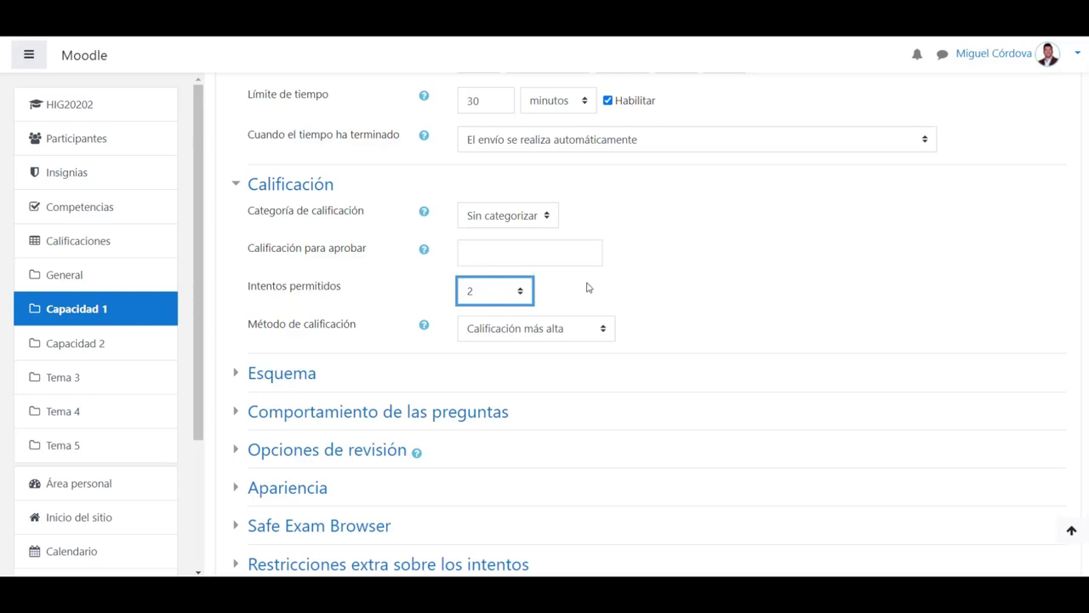
click(517, 329)
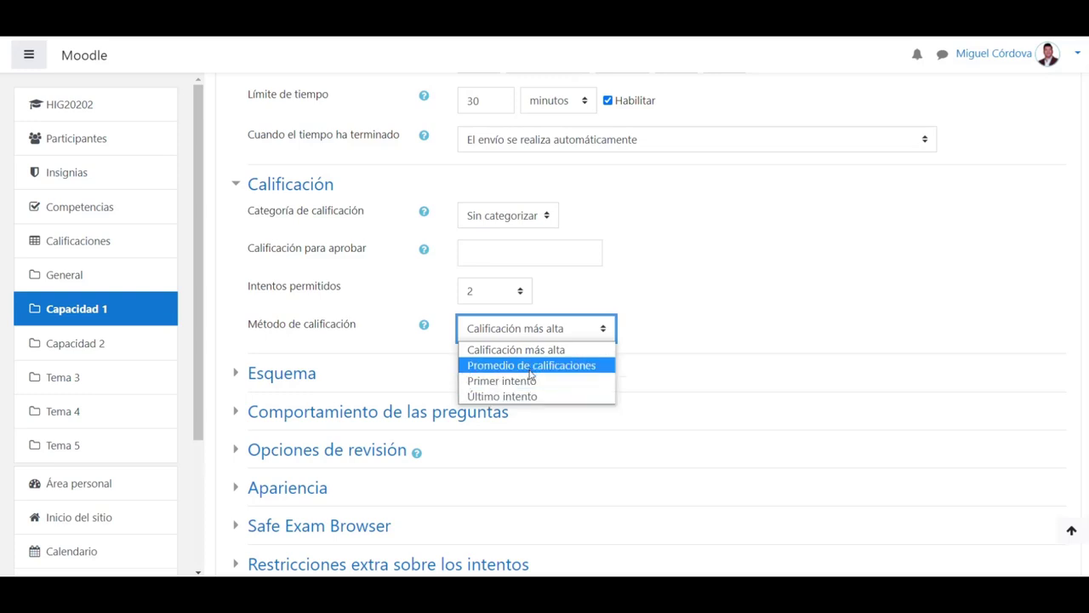
click(530, 366)
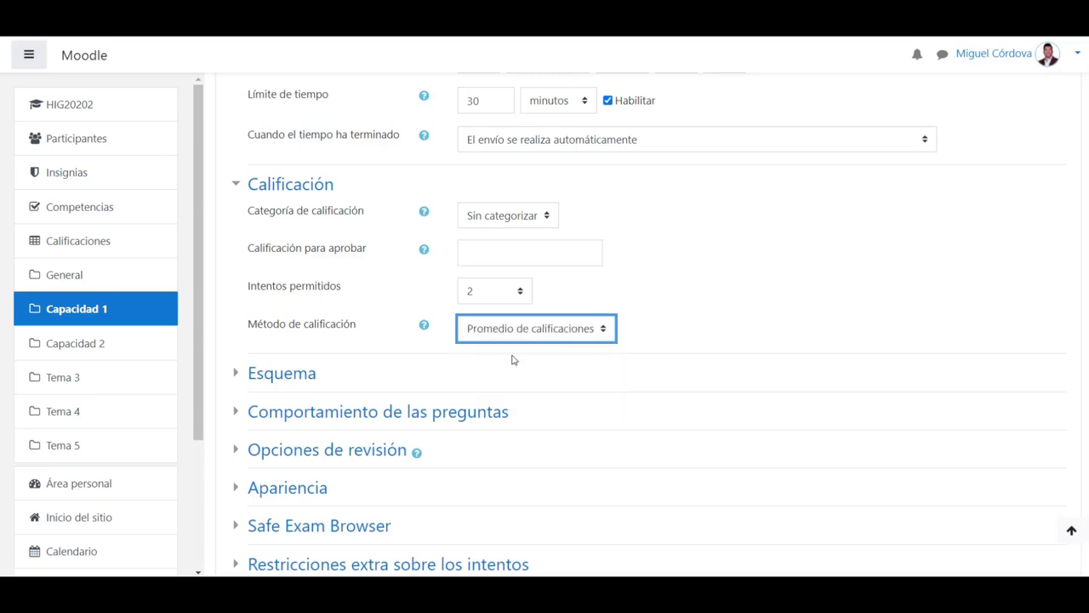
click(698, 313)
In the Esquema settings, try placing all questions on one page, and return Página nueva to Cada pregunta.
scroll(647, 324, down, 2)
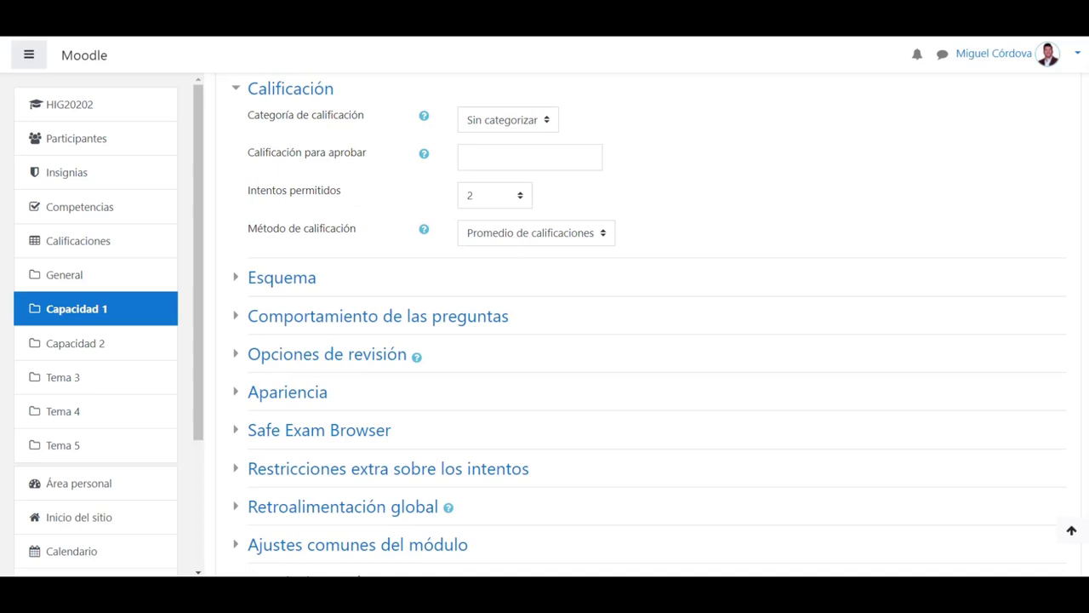
scroll(323, 316, down, 1)
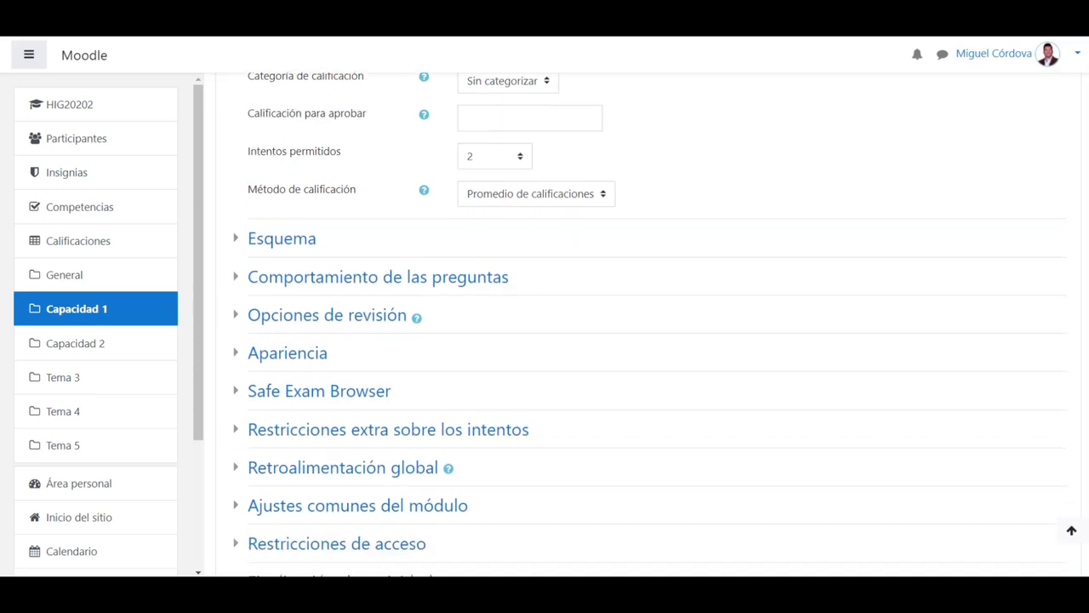
click(270, 241)
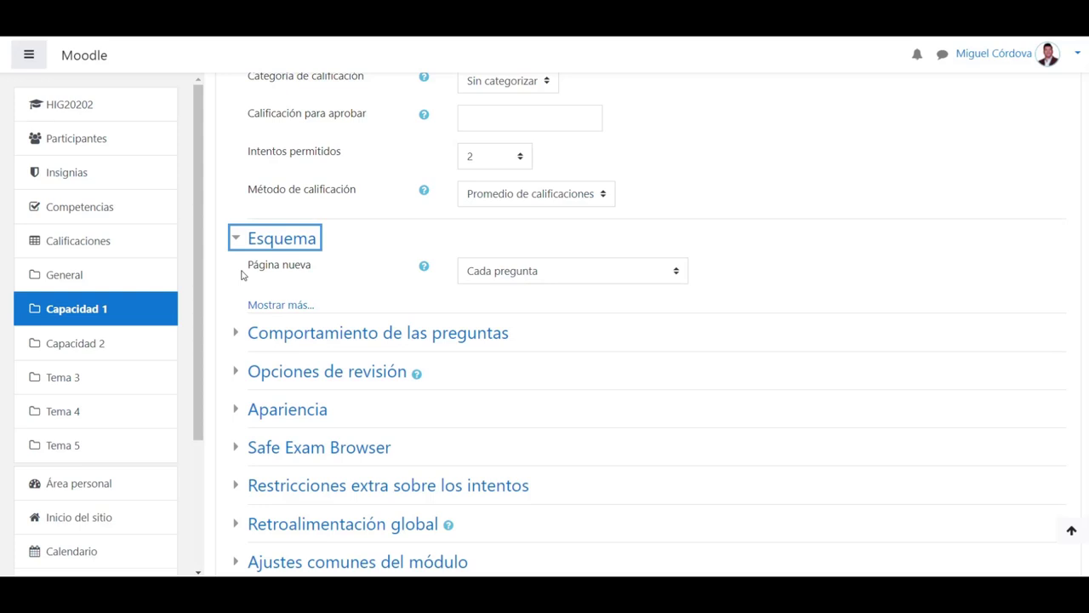
click(524, 271)
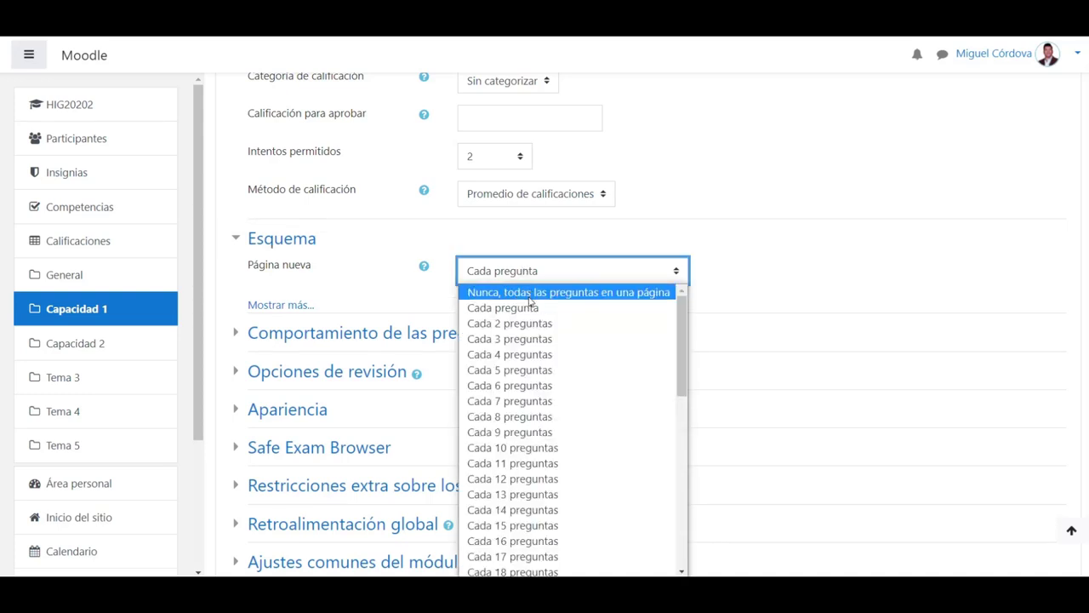
click(529, 294)
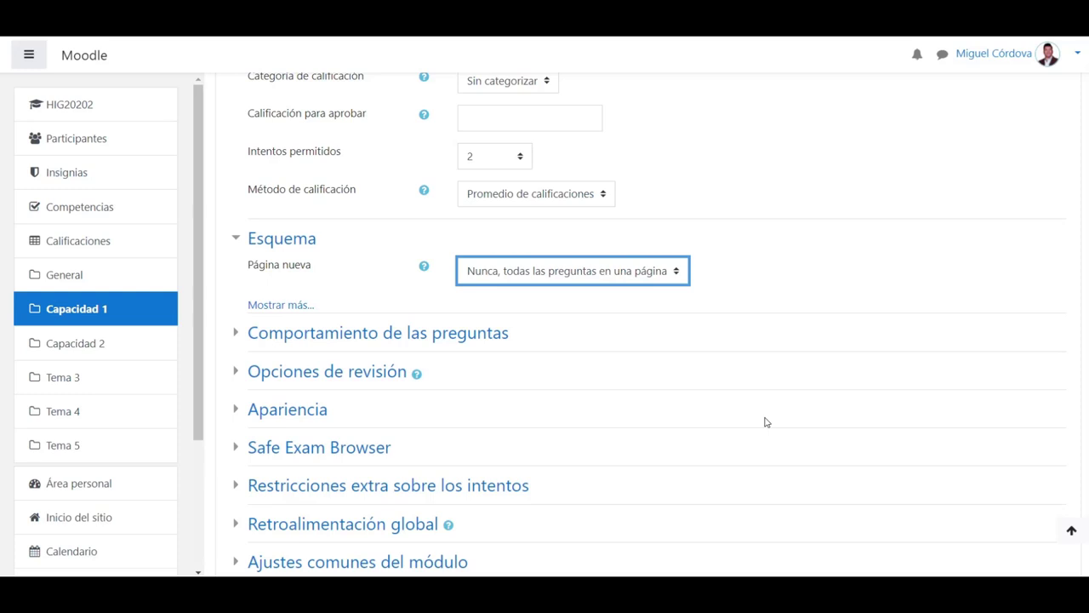
click(532, 284)
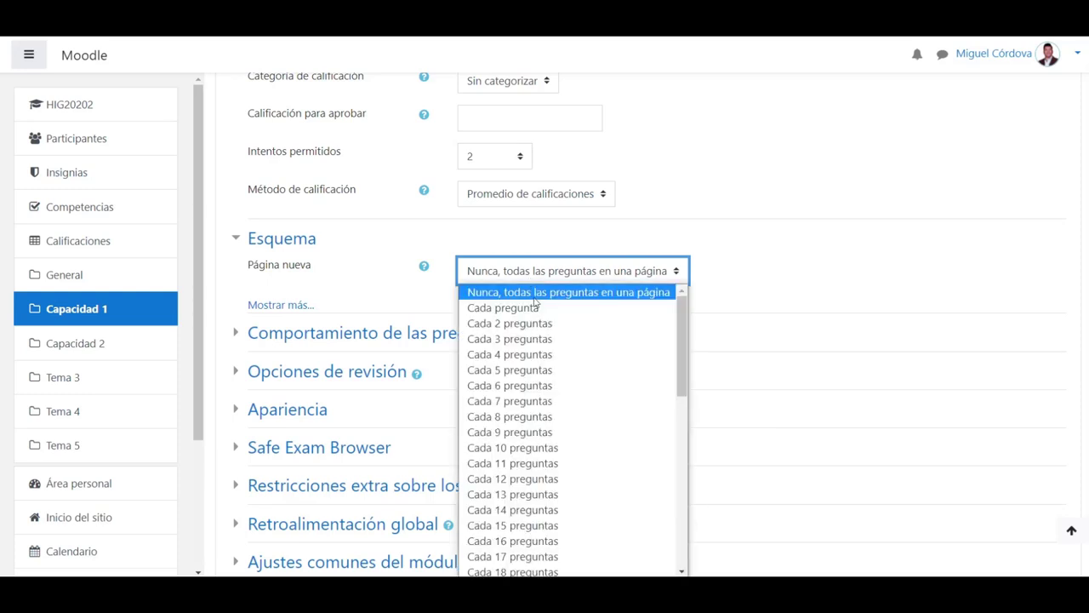
click(536, 308)
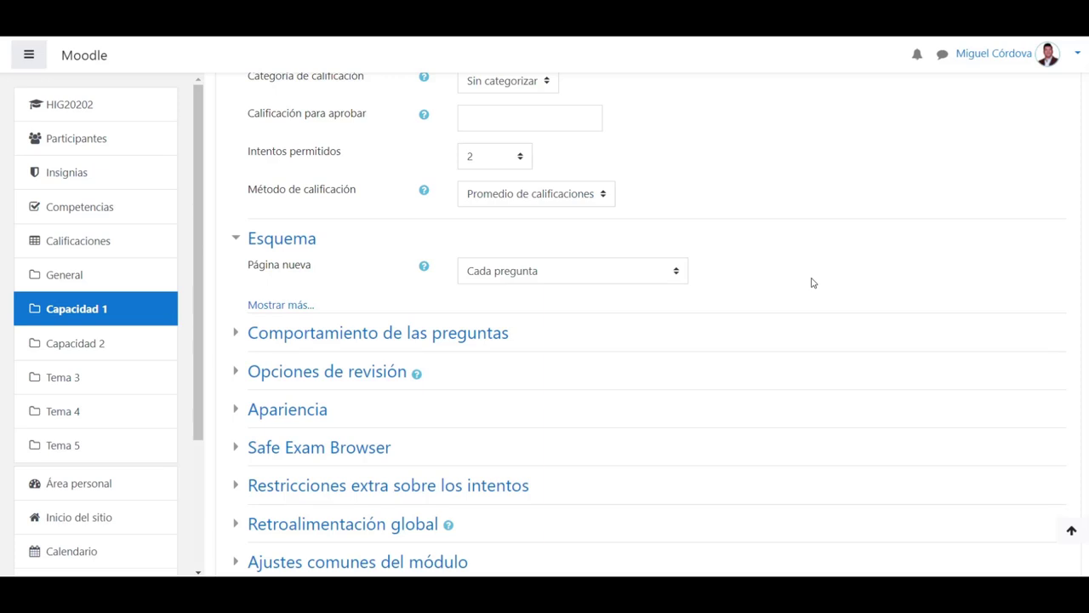
Examine the Comportamiento de las preguntas settings and review the quiz description and settings already entered.
click(239, 338)
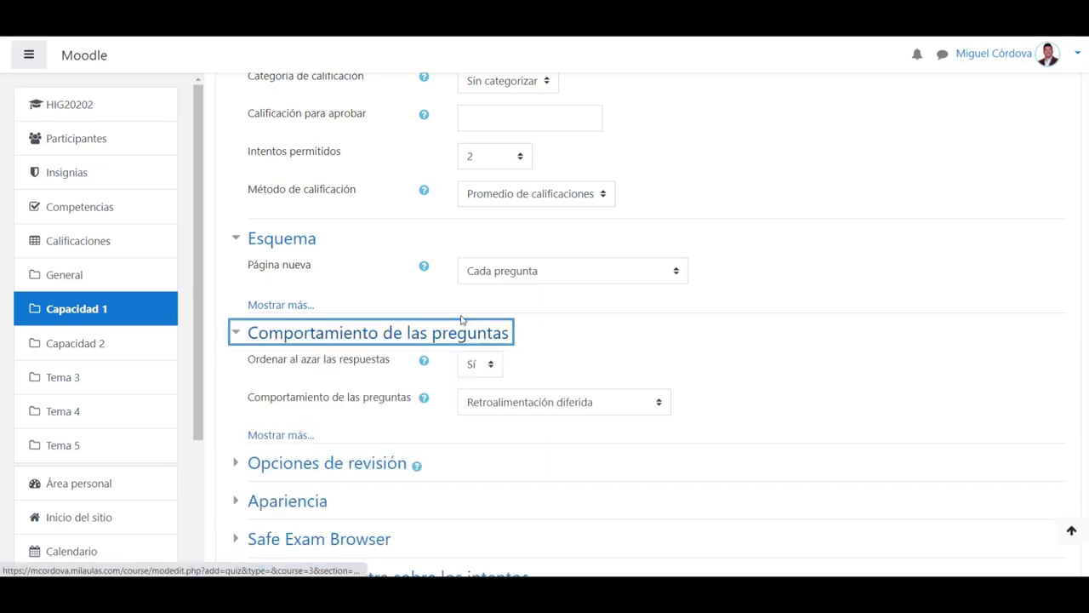
scroll(836, 319, up, 10)
scroll(837, 319, down, 1)
scroll(936, 255, up, 1)
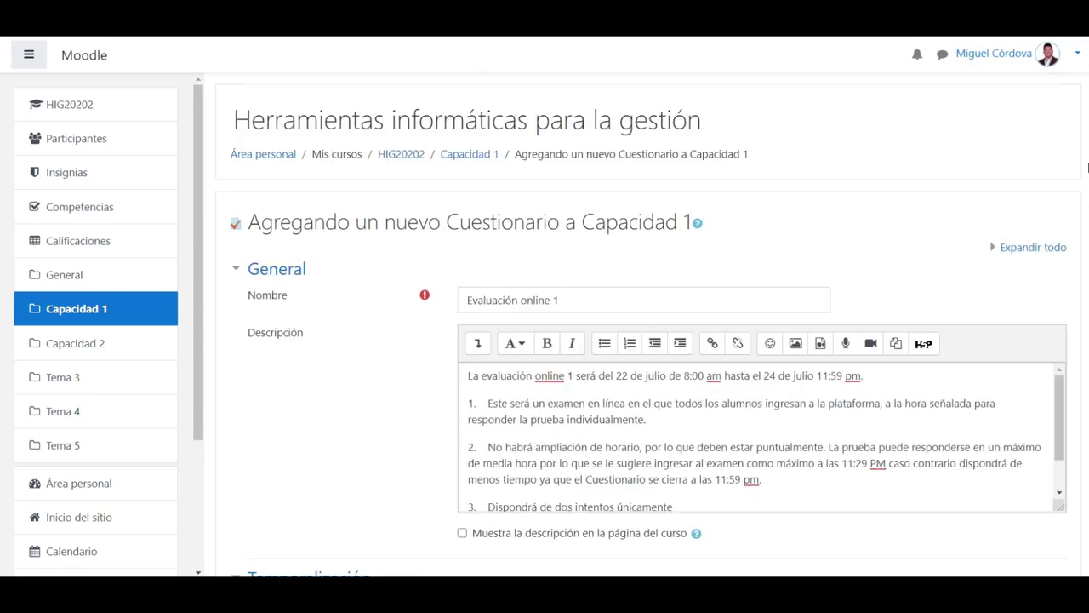
scroll(1074, 422, down, 10)
scroll(1074, 422, up, 3)
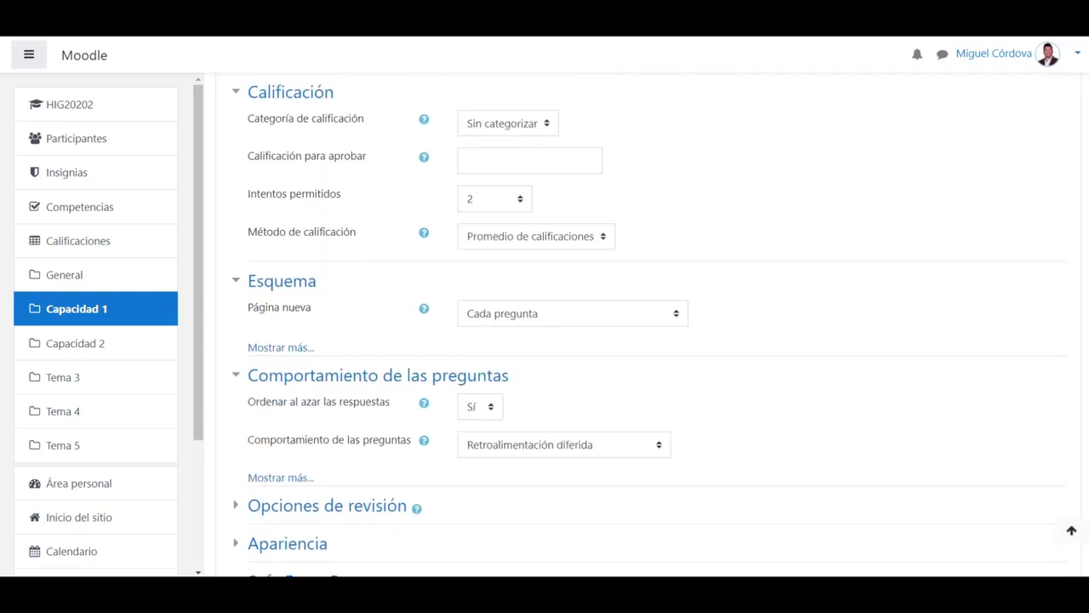
scroll(1074, 422, down, 1)
scroll(1074, 422, down, 2)
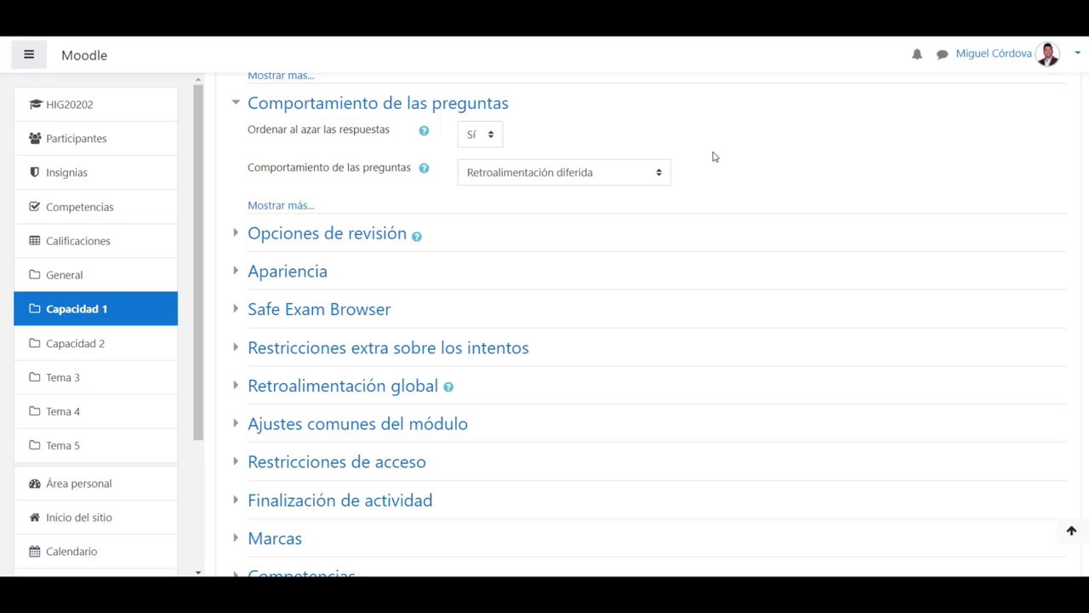
In Opciones de revisión, leave only El intento and Puntos enabled for Inmediatamente después de cada intento.
click(238, 236)
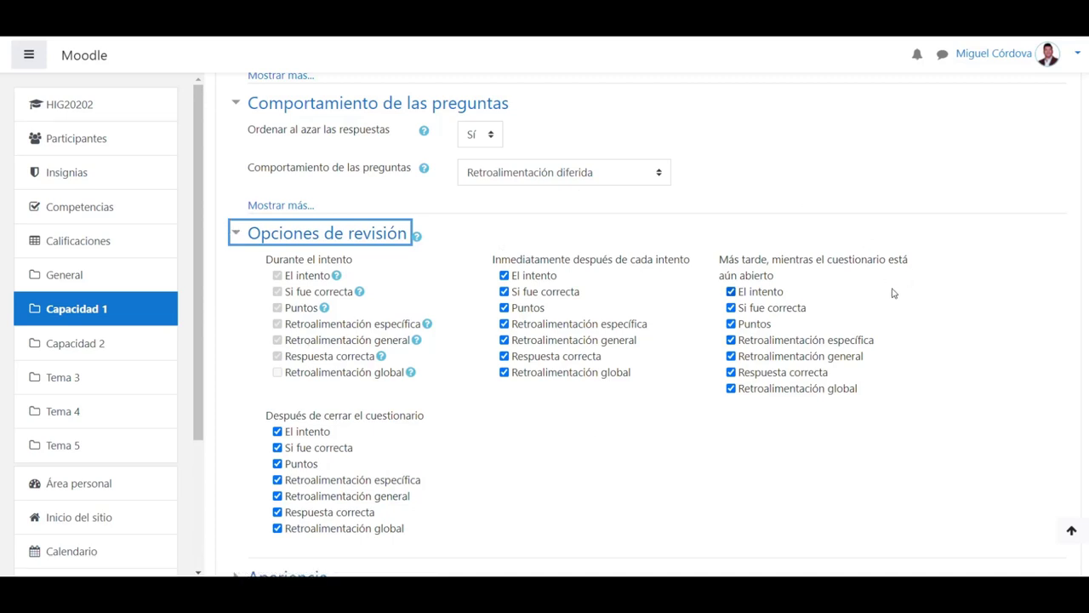
click(471, 244)
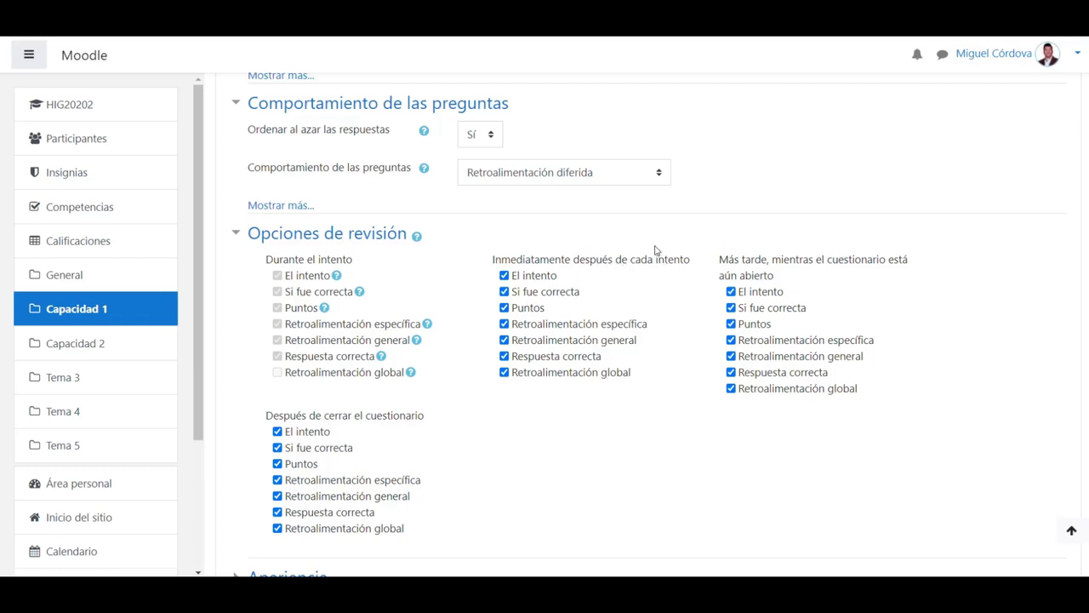
click(541, 360)
click(559, 343)
click(559, 327)
click(360, 292)
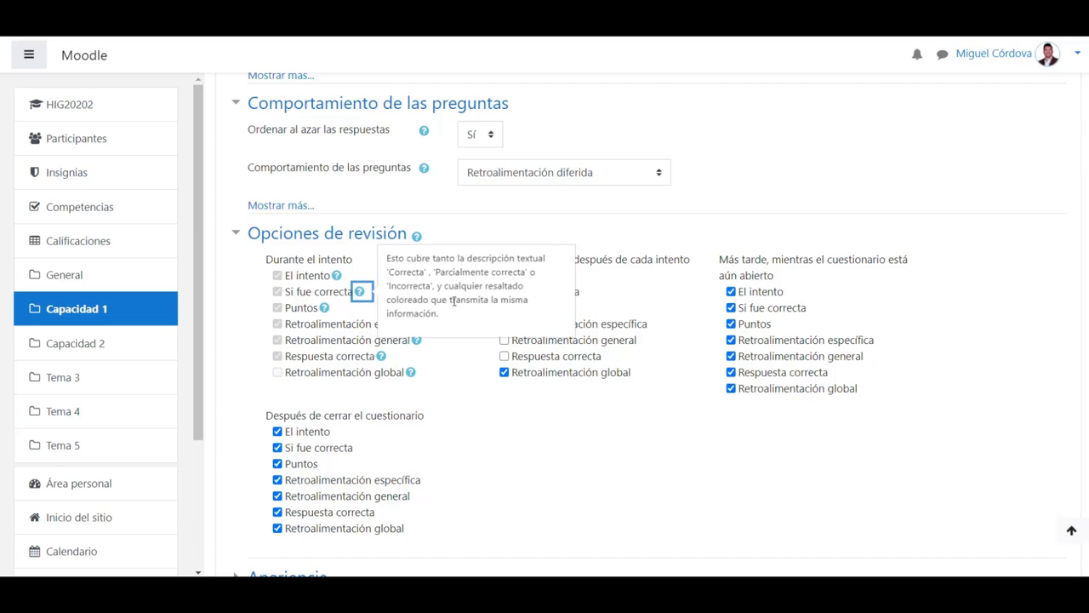
click(611, 226)
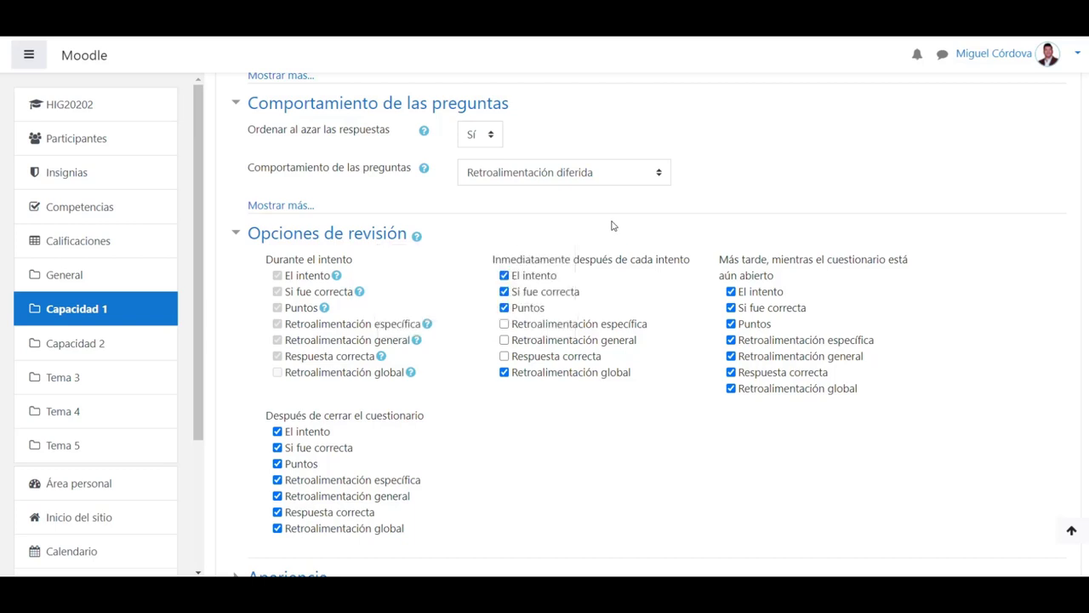
click(548, 295)
click(505, 373)
Leave only El intento and Puntos enabled for Más tarde, mientras el cuestionario está aún abierto.
click(769, 308)
click(765, 340)
click(763, 357)
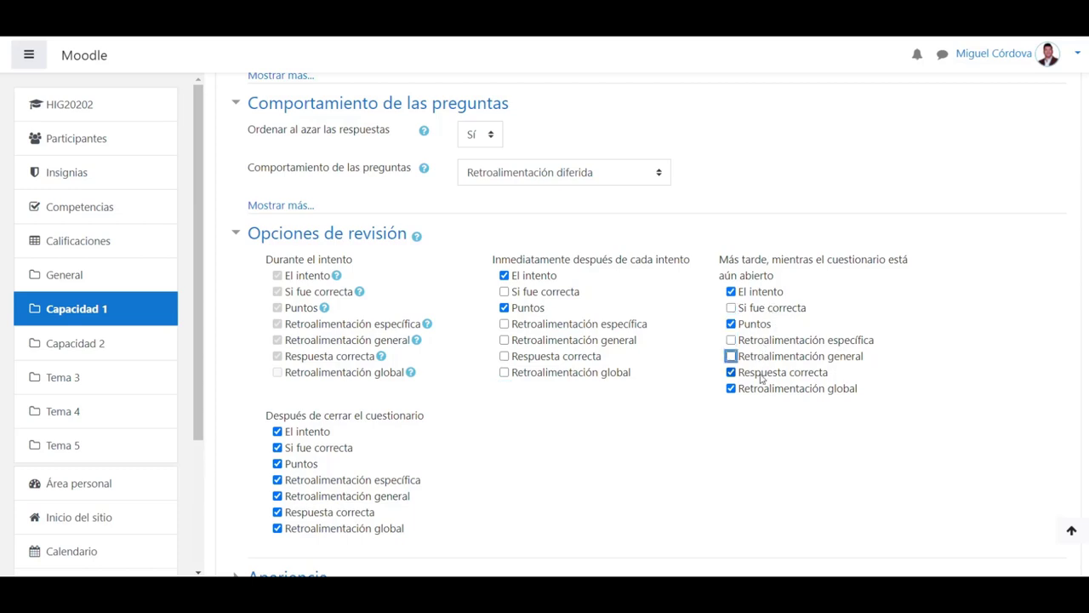
click(760, 374)
click(757, 390)
scroll(646, 340, down, 2)
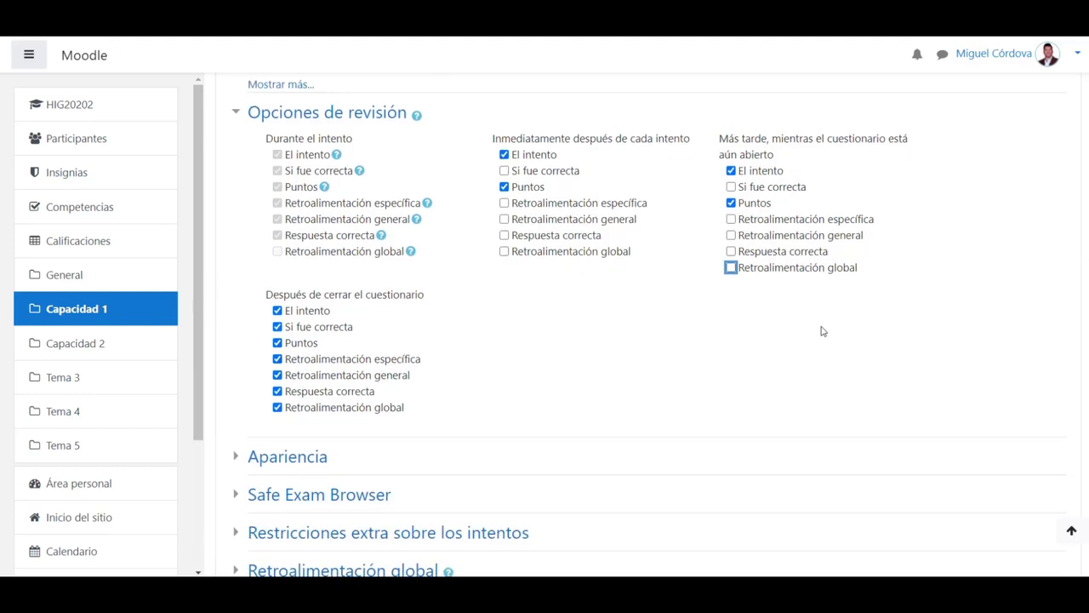
Compare the quiz's timing settings with the review options, and examine the Apariencia settings.
scroll(647, 323, up, 10)
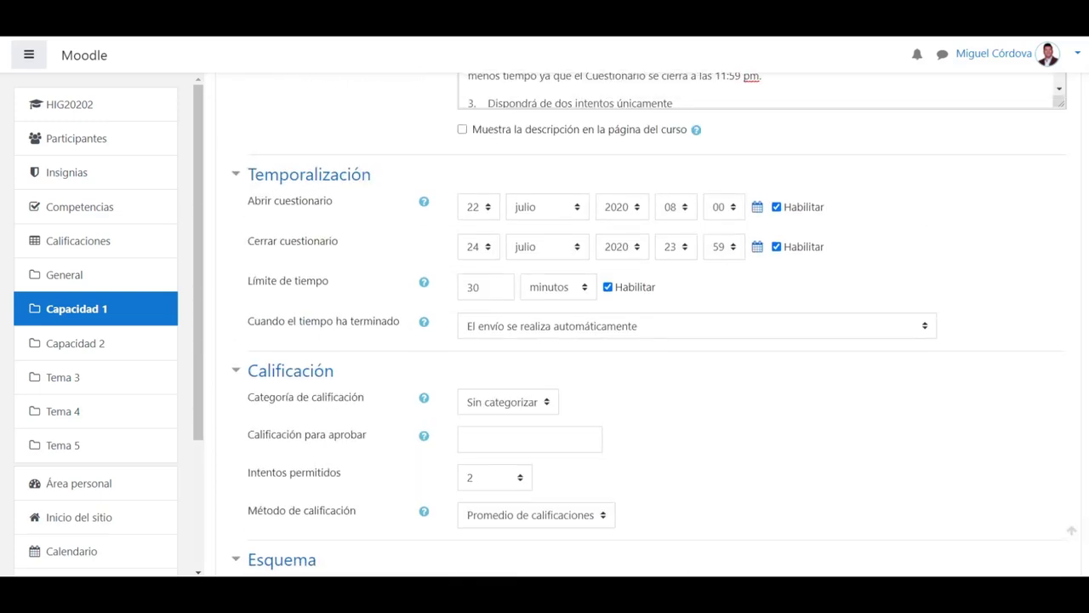
scroll(1063, 340, down, 6)
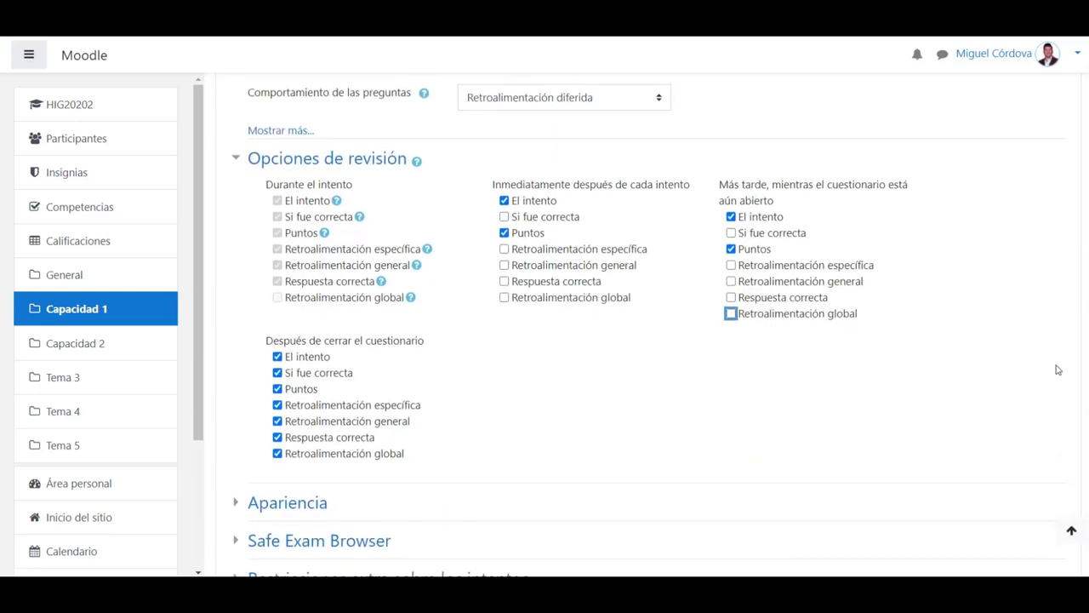
scroll(1059, 366, up, 5)
scroll(1048, 375, down, 7)
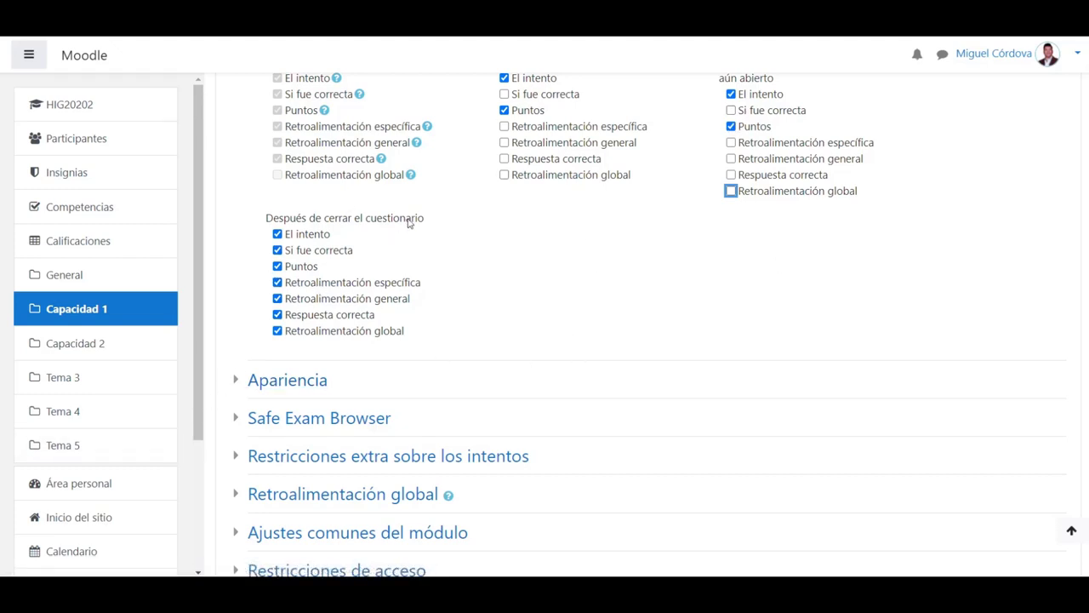
click(283, 381)
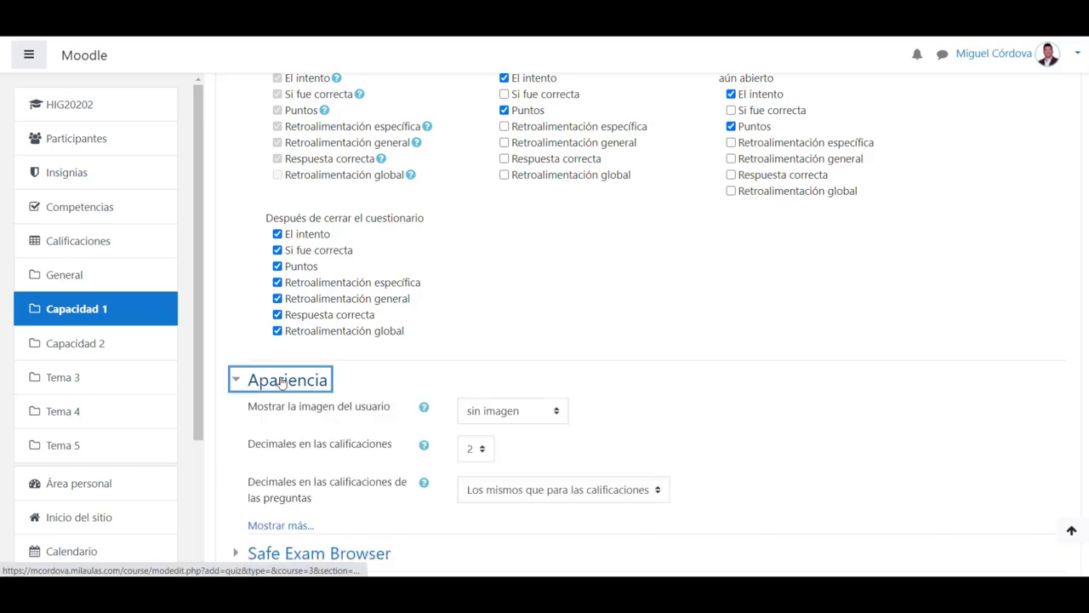
scroll(281, 383, down, 1)
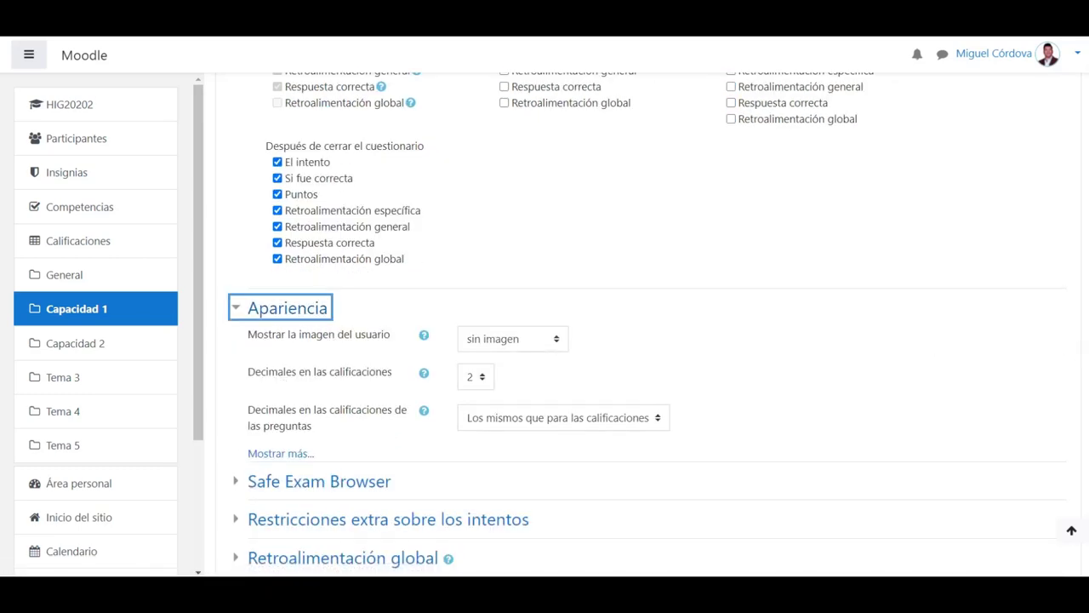
scroll(1076, 438, down, 5)
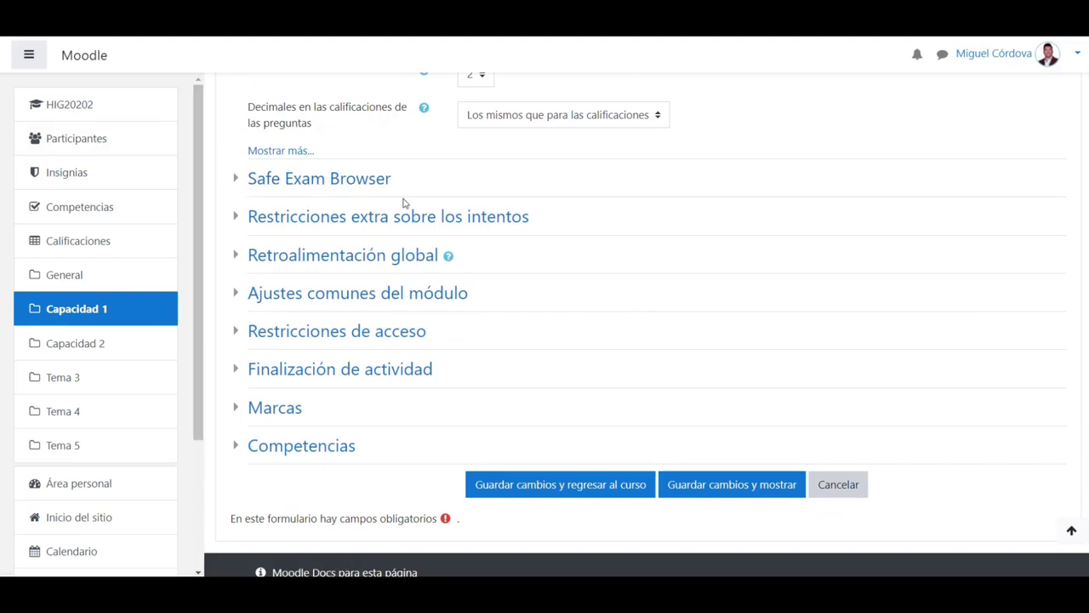
Try Yes – Configure manually for the Safe Exam Browser requirement, and set it back to No.
click(237, 183)
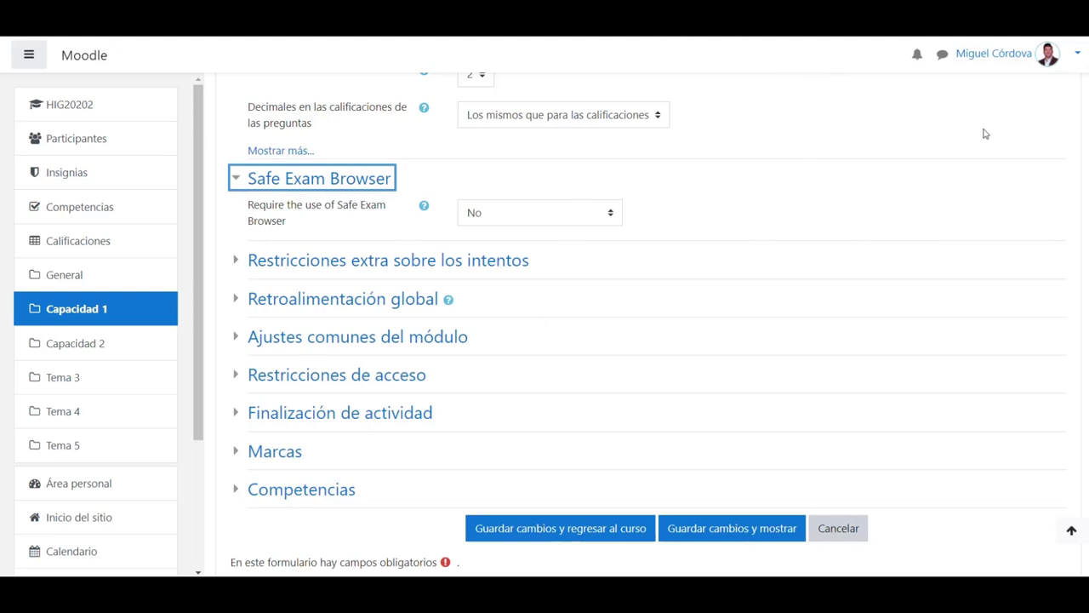
click(508, 217)
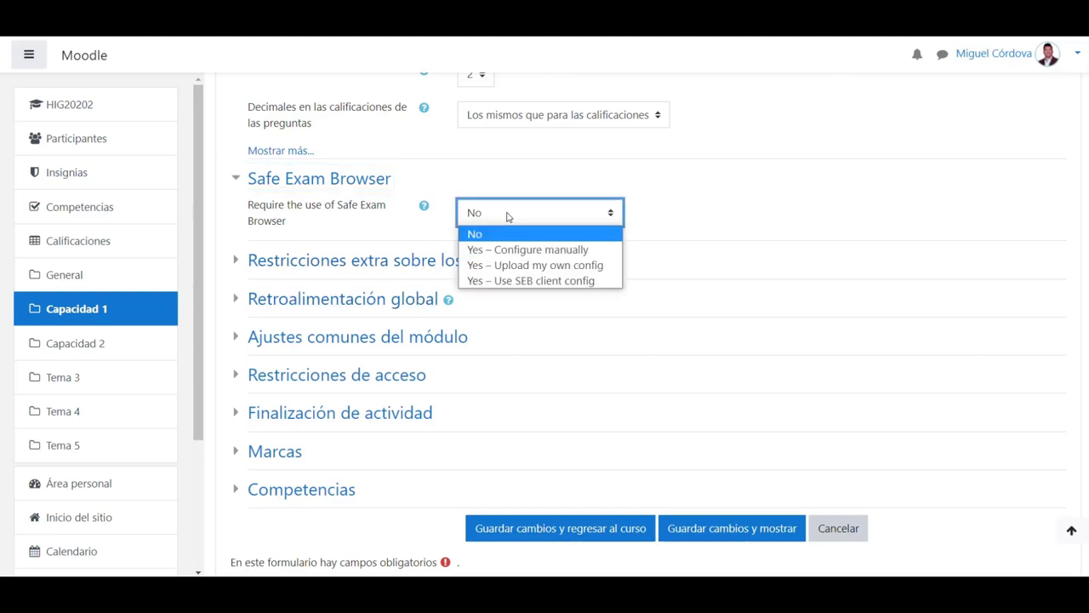
click(538, 249)
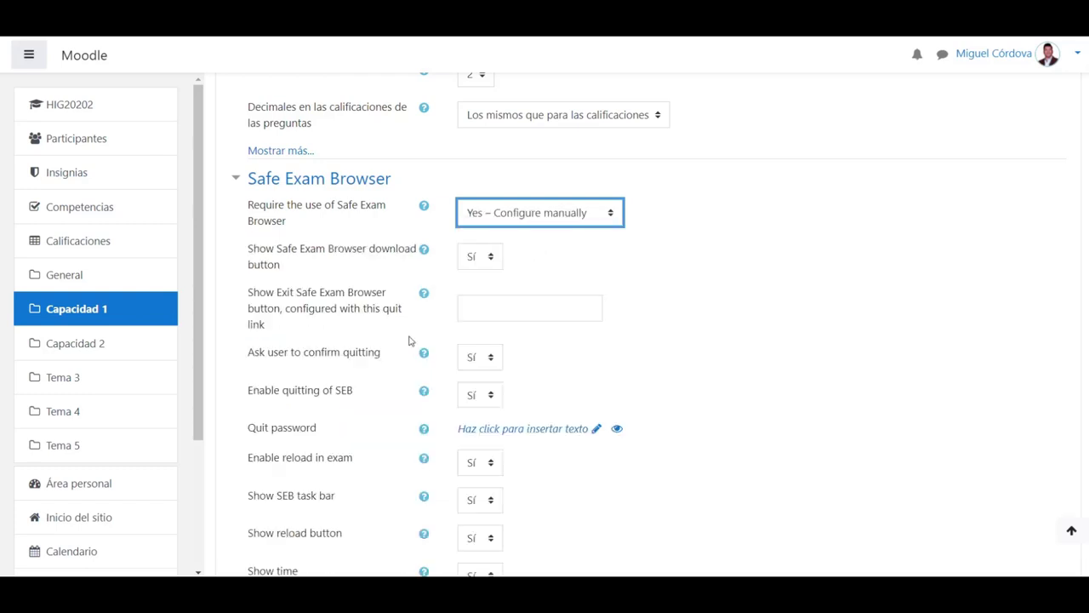
scroll(409, 341, down, 1)
scroll(409, 341, up, 1)
click(594, 219)
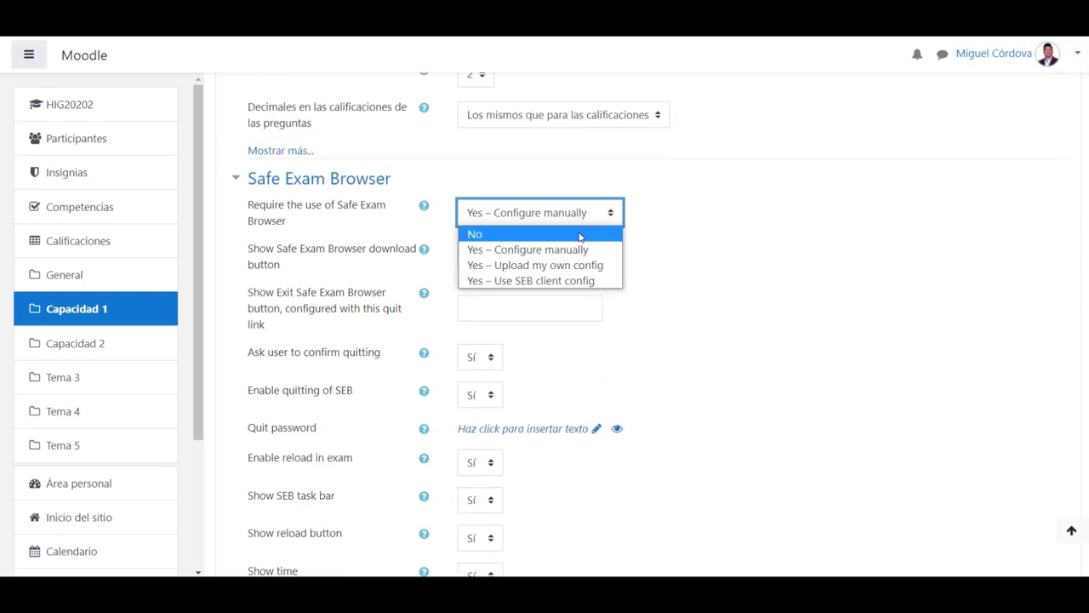
click(587, 234)
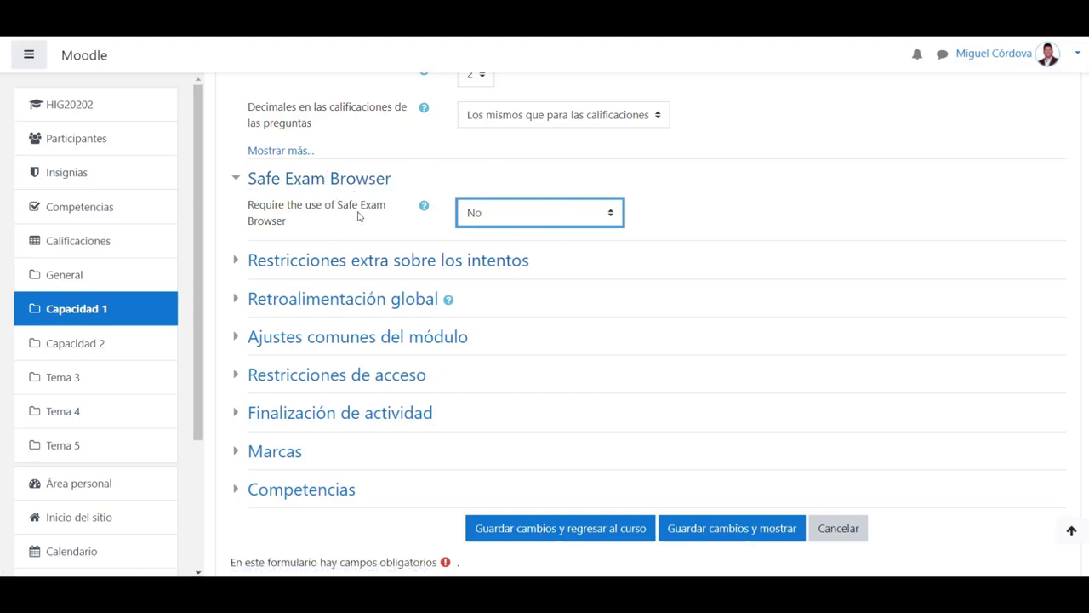
Switch the Safe Exam Browser requirement to Yes – Configure manually, examine its manual options, and restore No.
scroll(536, 236, down, 1)
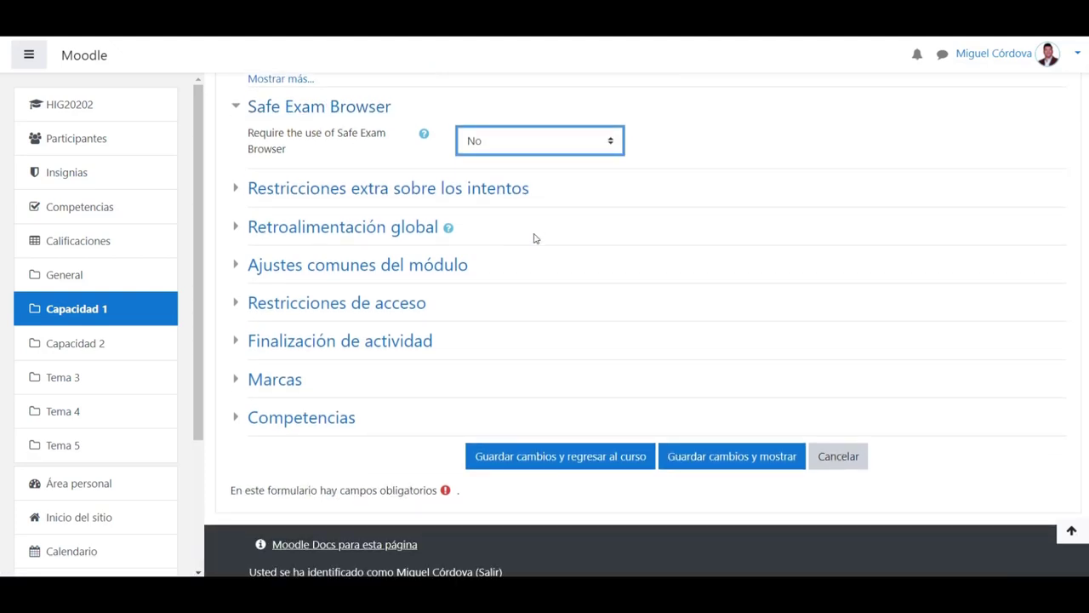
click(530, 144)
click(532, 175)
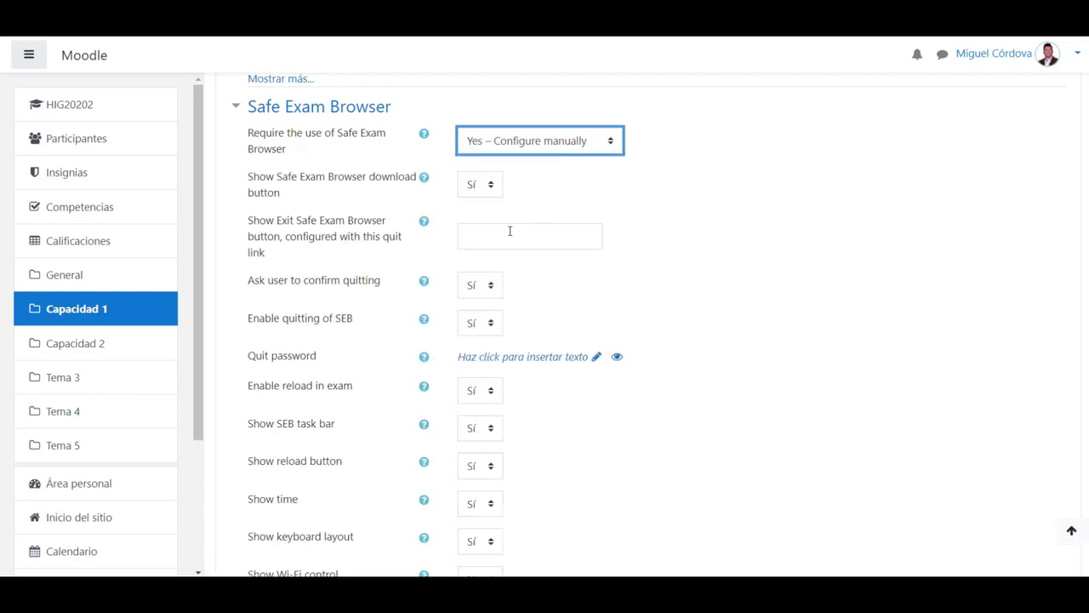
scroll(454, 253, down, 1)
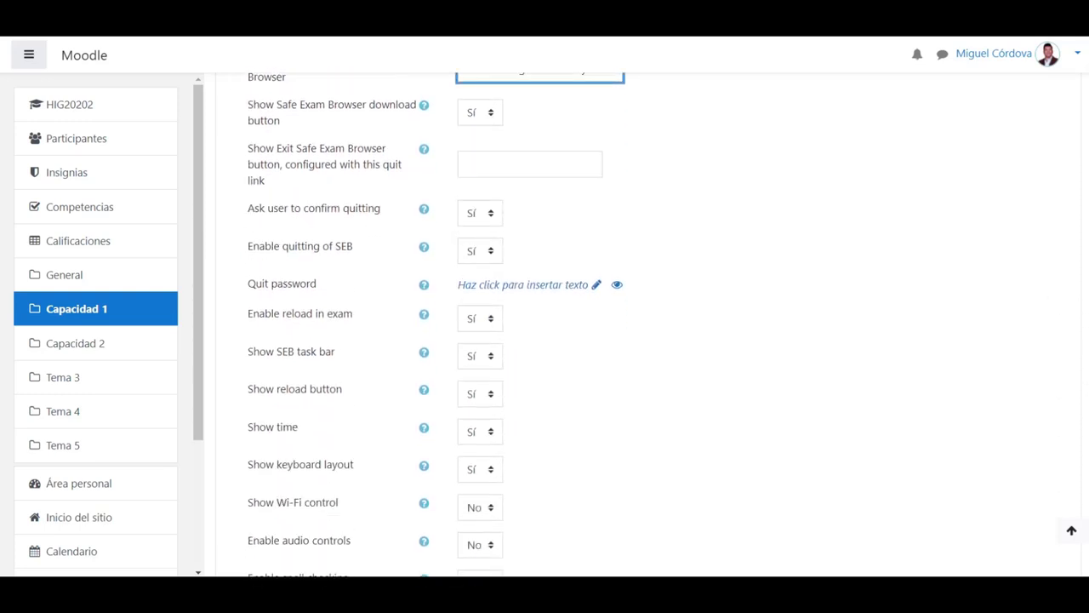
scroll(650, 324, down, 3)
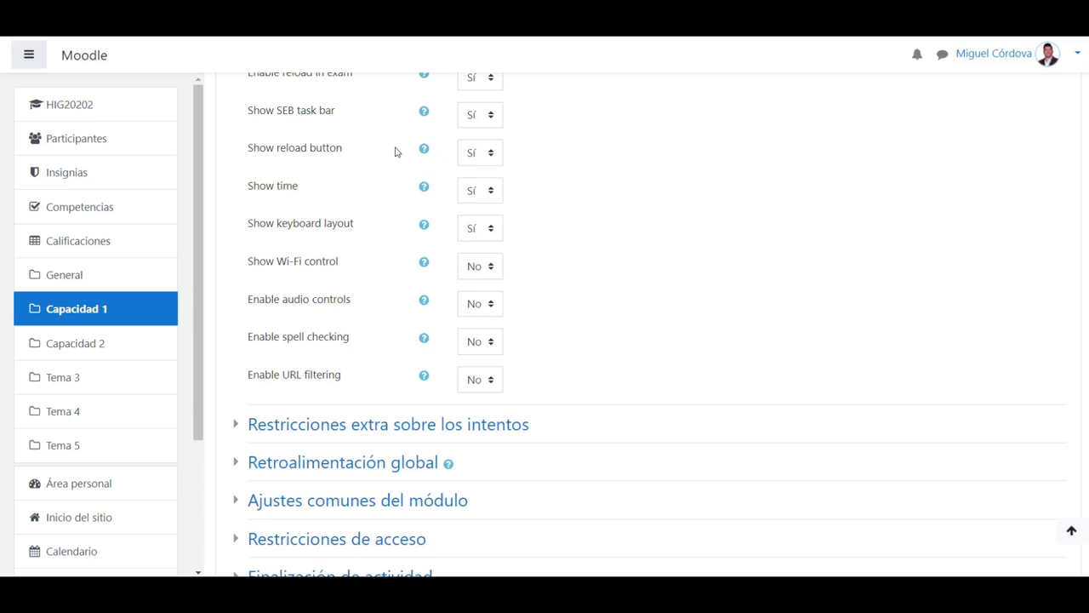
scroll(1079, 380, down, 1)
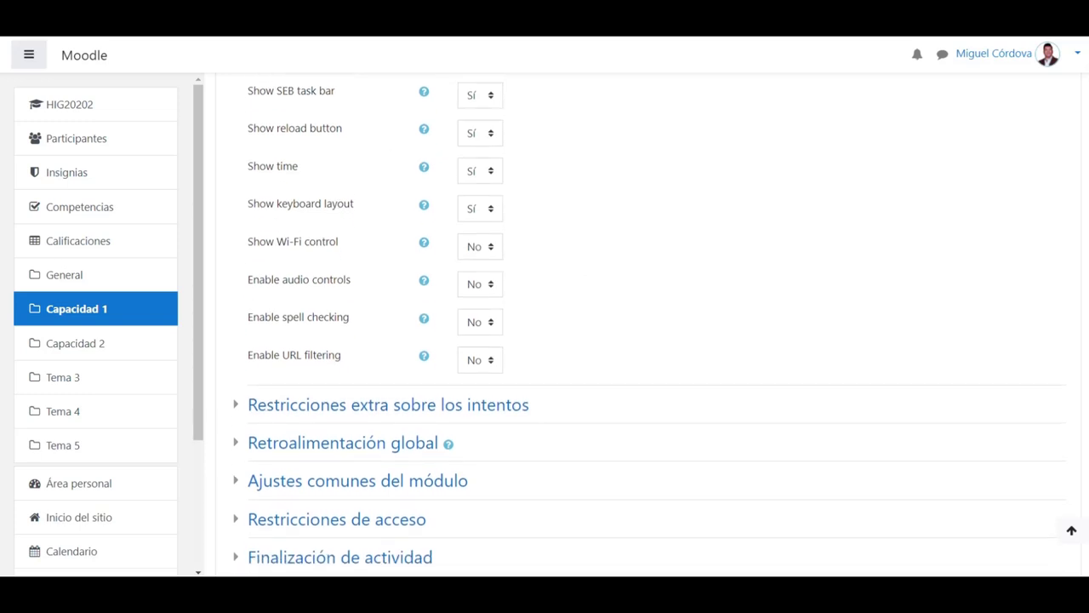
scroll(1079, 380, up, 5)
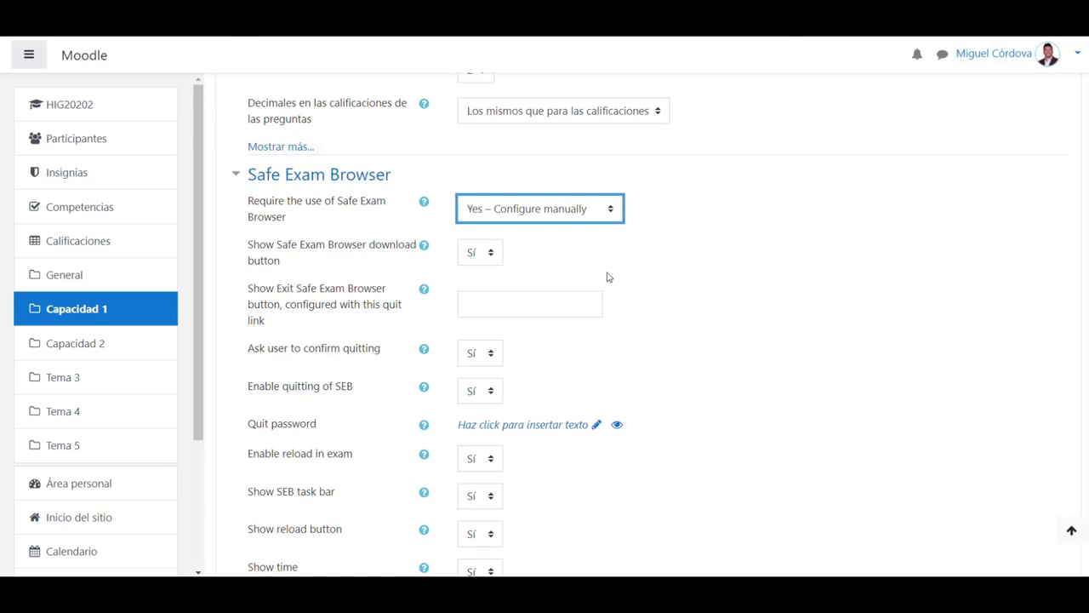
click(609, 213)
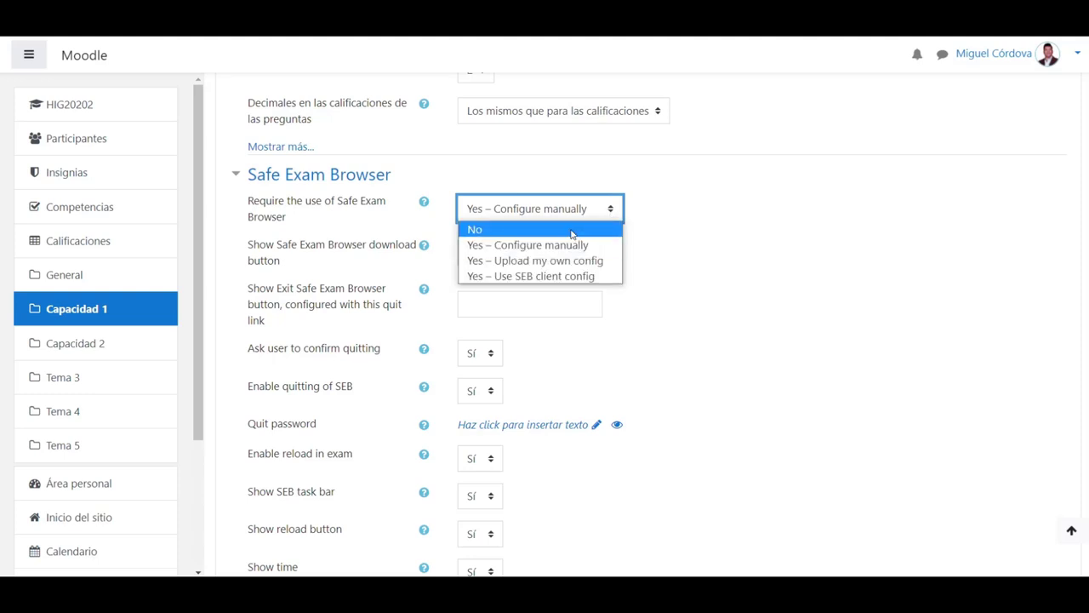
click(572, 231)
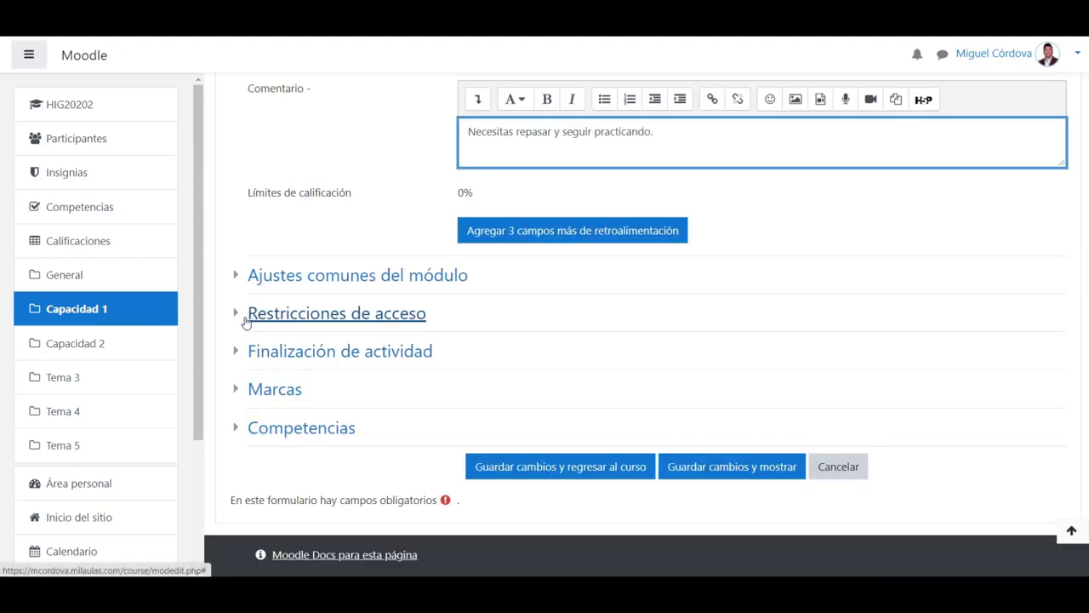
Examine the restriction types available under Restricciones de acceso, and leave without adding one.
click(244, 316)
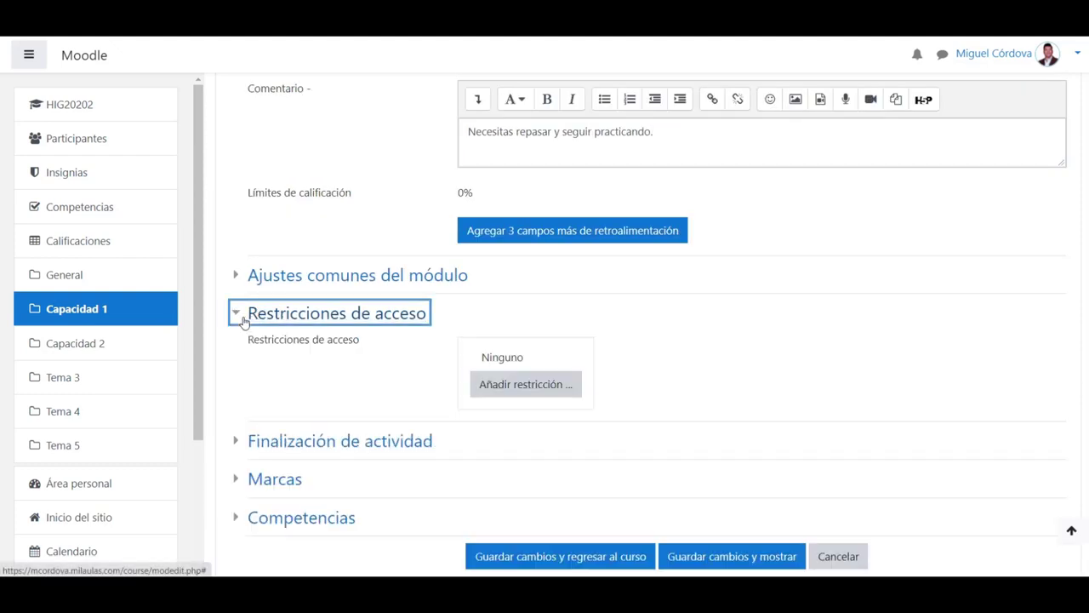
click(534, 390)
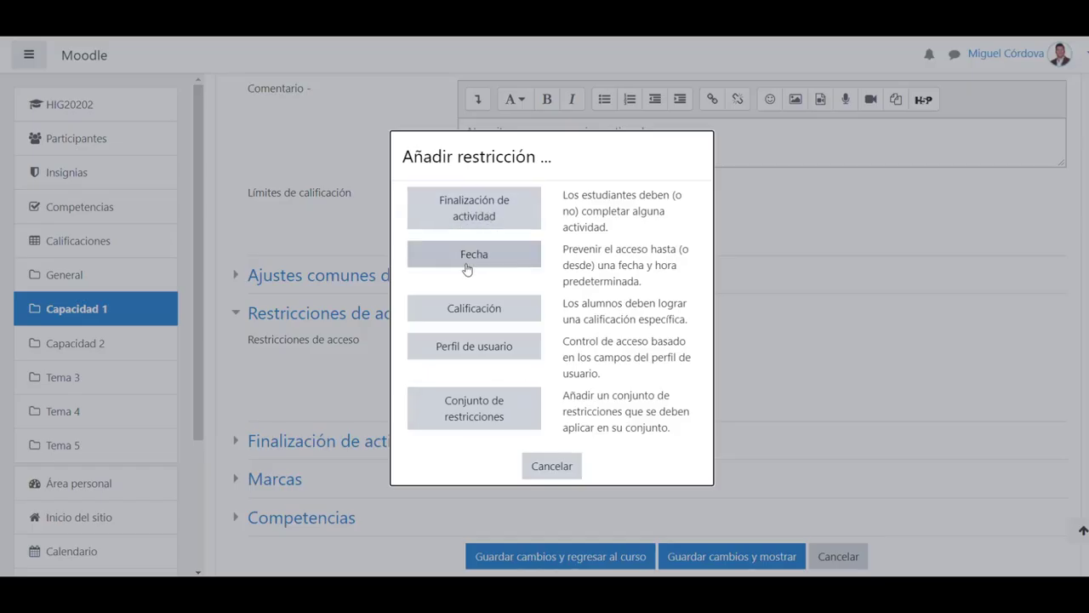
click(848, 356)
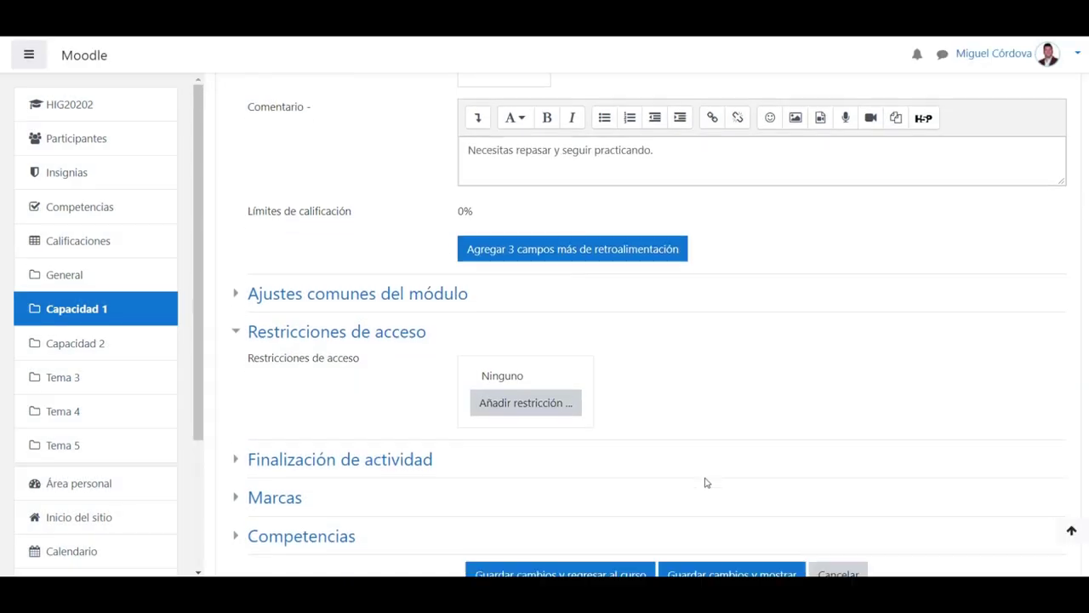
Save the quiz settings and review the Evaluación online 1 summary page.
scroll(706, 481, down, 3)
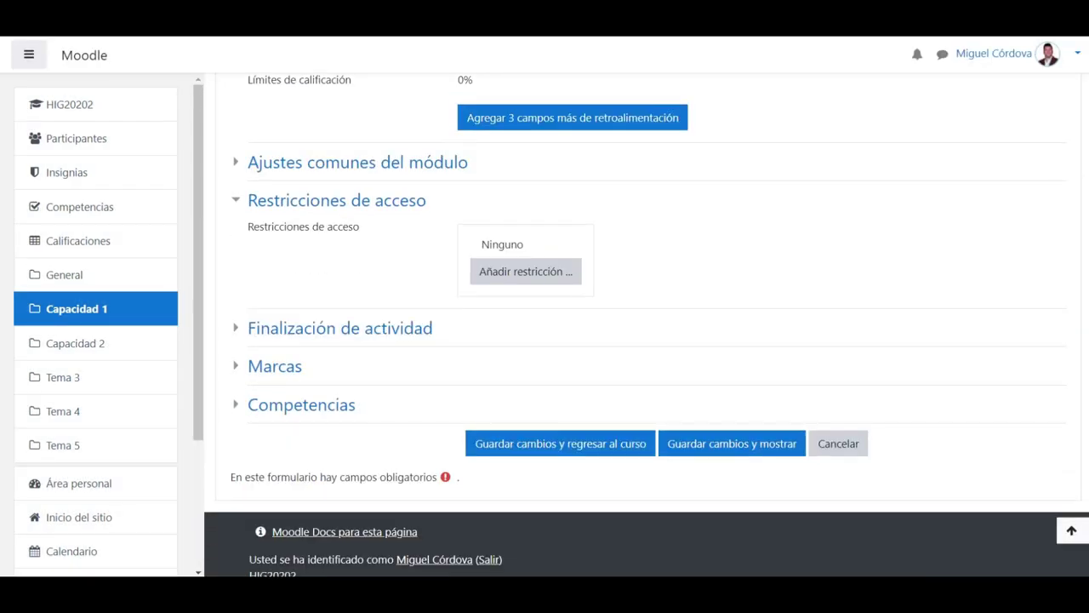
click(532, 451)
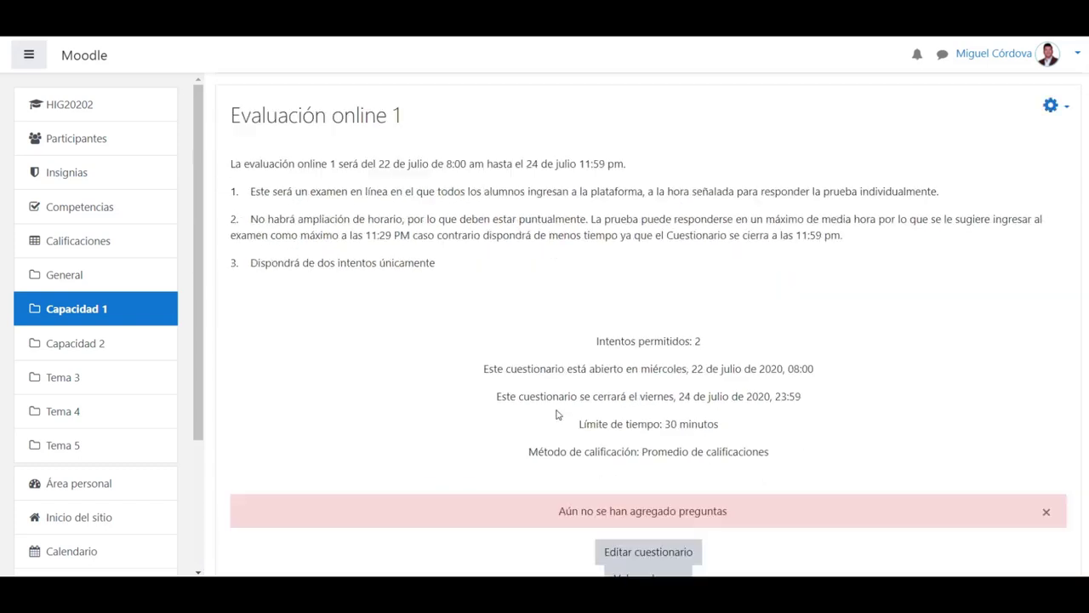
scroll(557, 414, down, 1)
scroll(557, 414, down, 1)
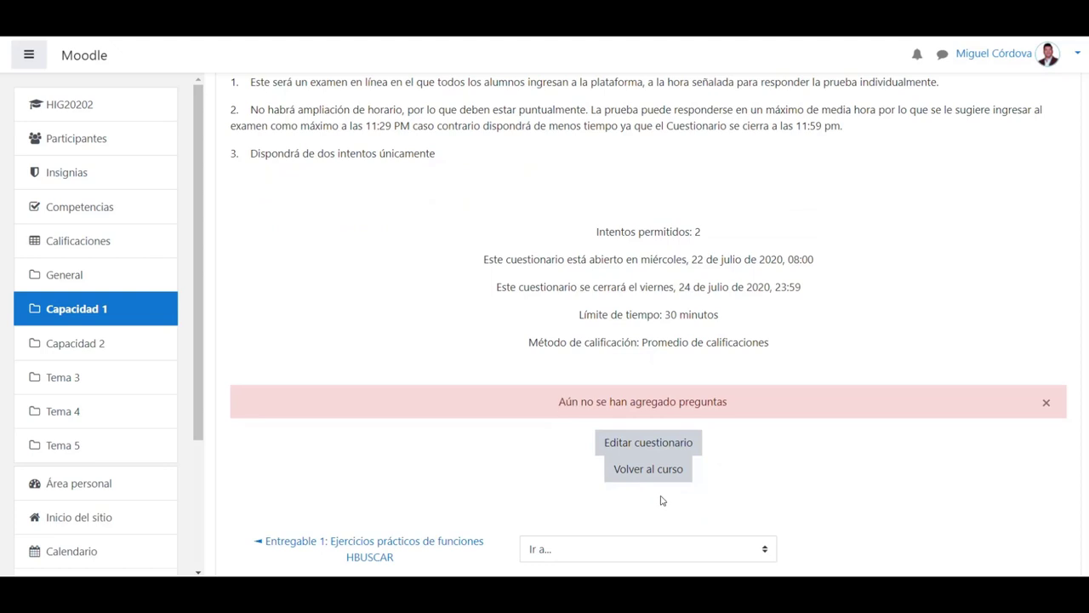
Look at the quiz's question editing page, and check the exam conditions in the Word document Practica_ExamenesONLine.
click(645, 452)
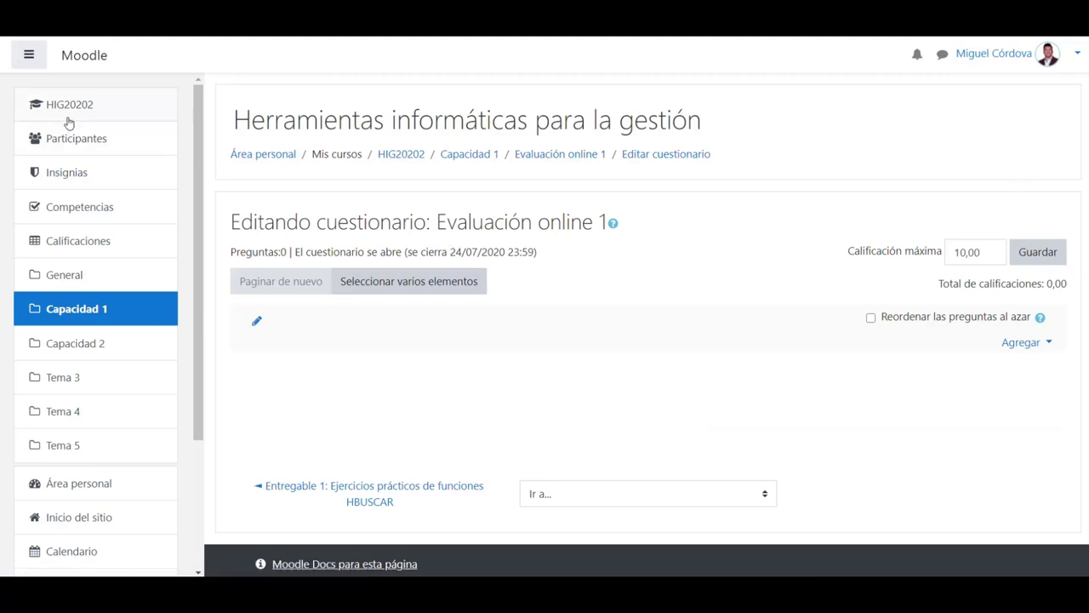
key(alt+Left)
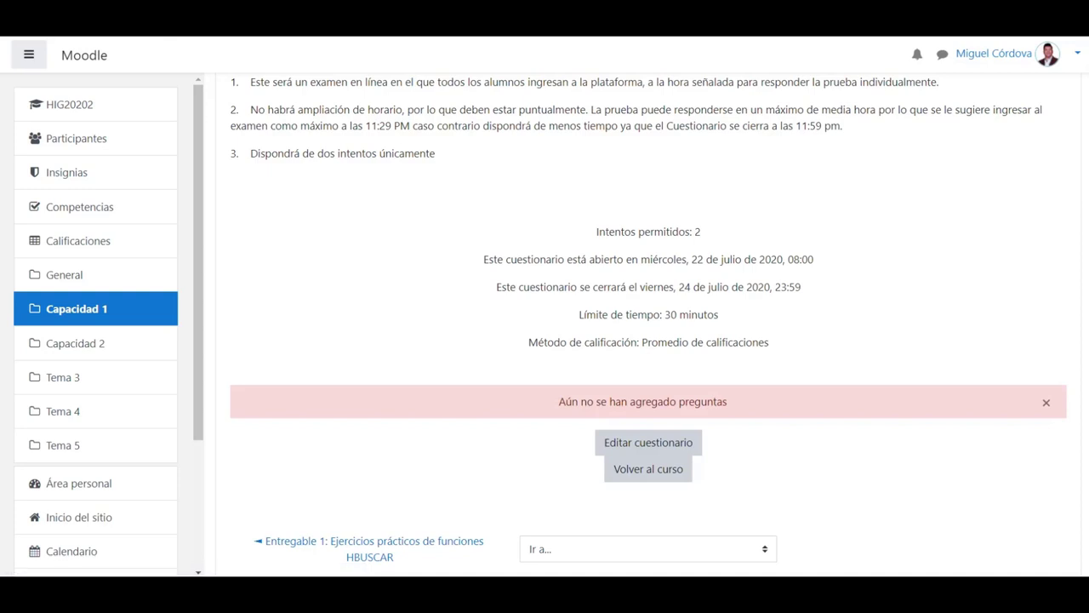
key(alt+Tab)
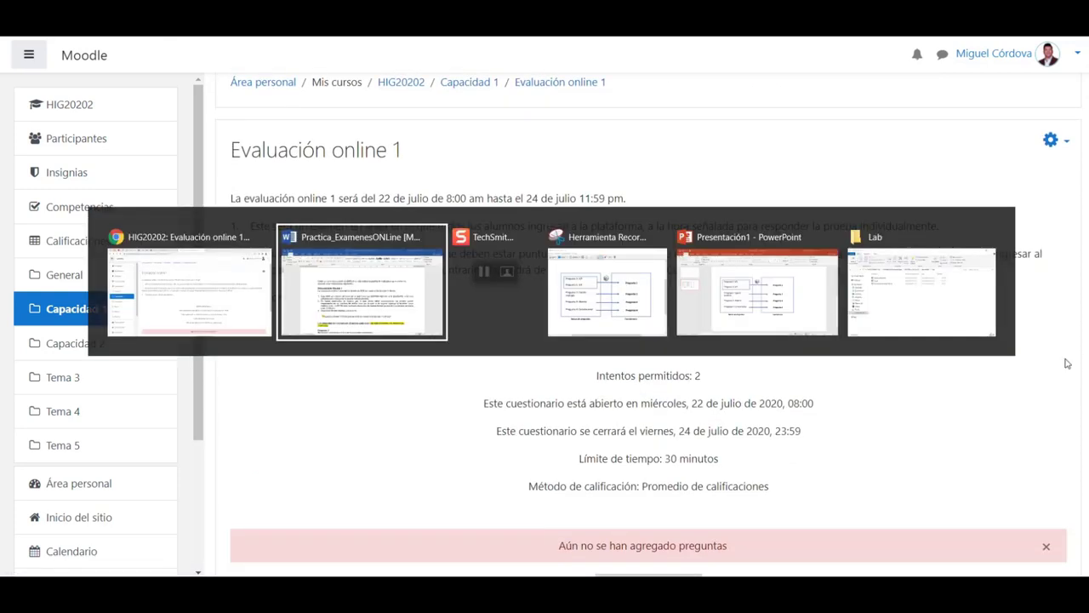
scroll(502, 434, down, 15)
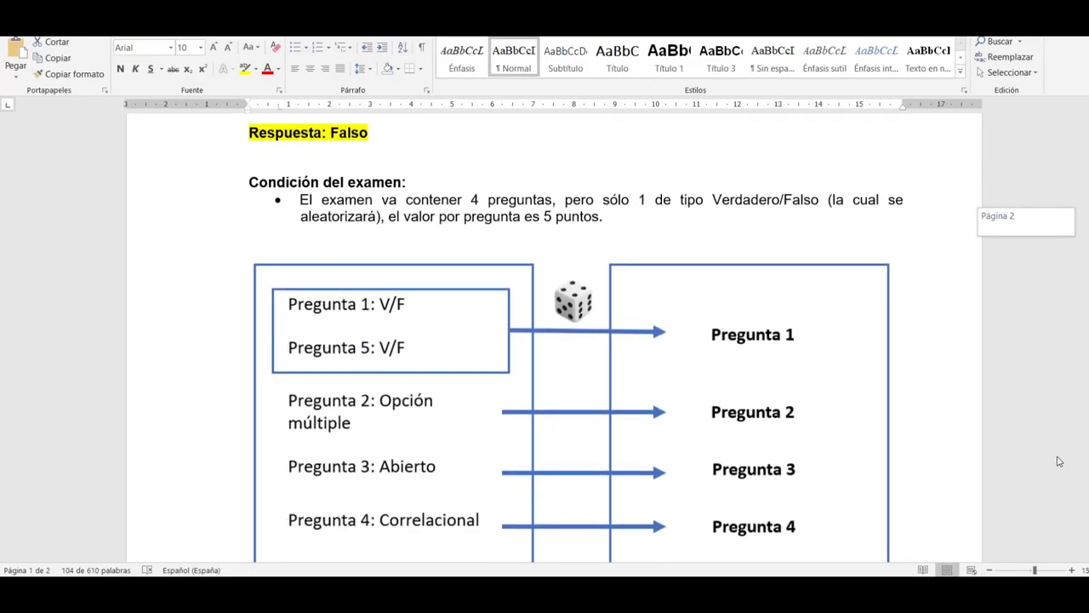
key(alt+Tab)
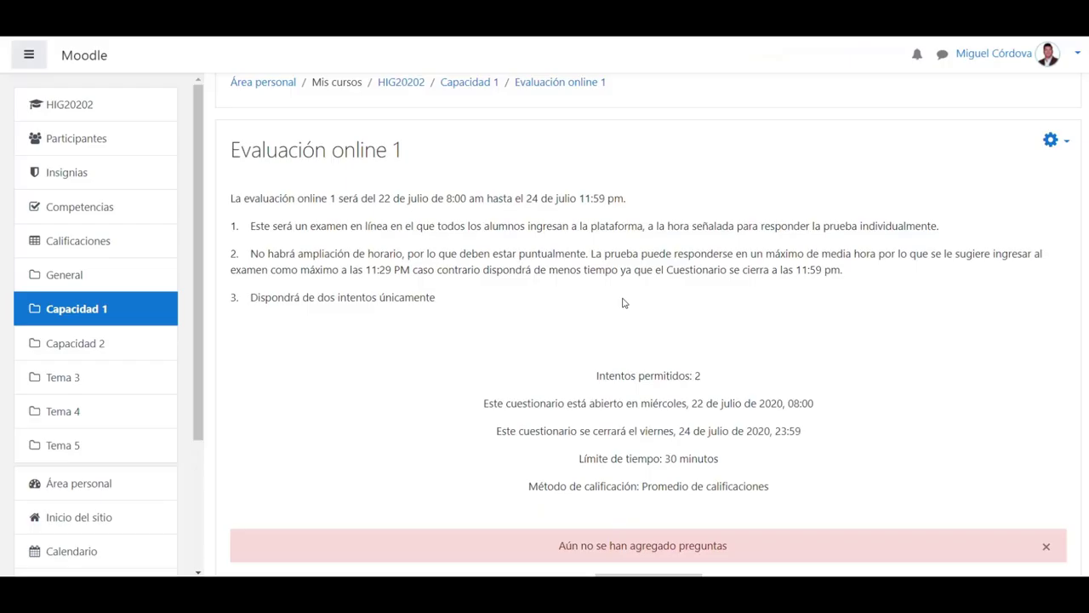
Open the category management of the quiz's Banco de preguntas, and check the question diagram in the Word document.
click(1065, 142)
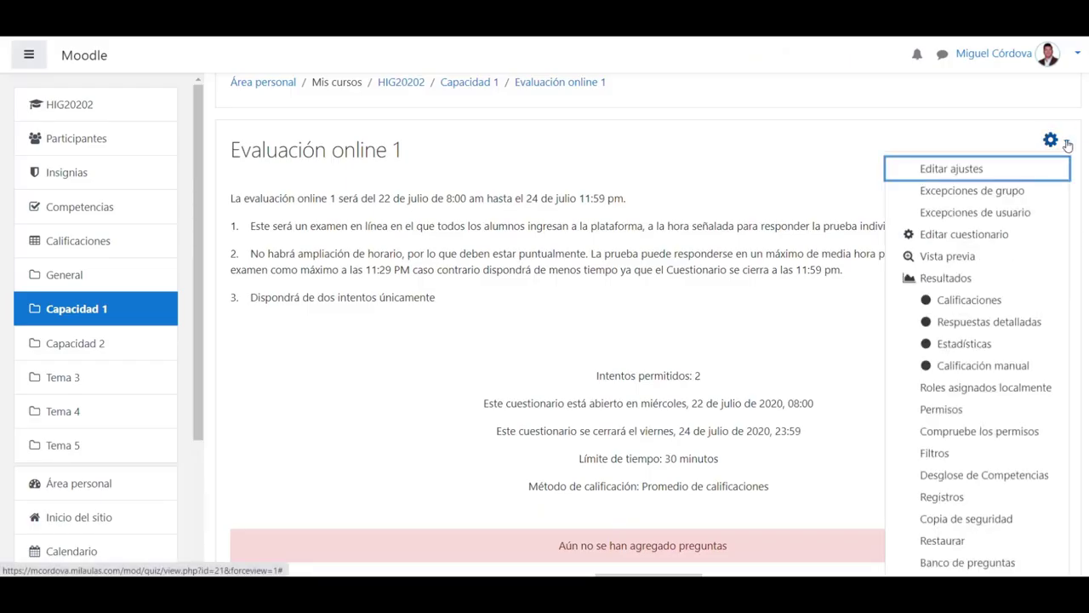
click(948, 563)
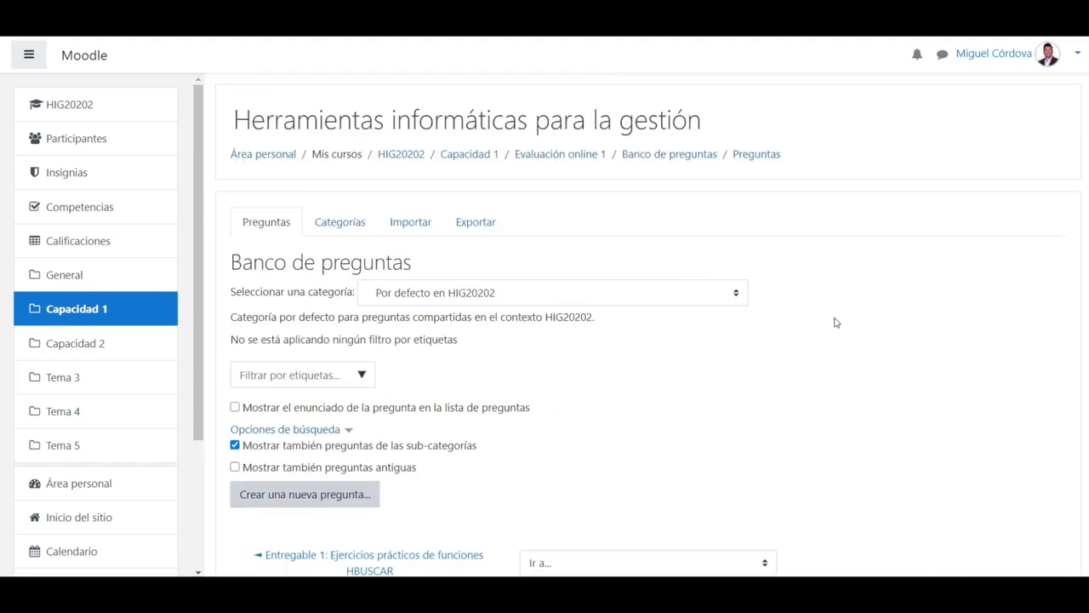
scroll(834, 322, down, 1)
click(339, 151)
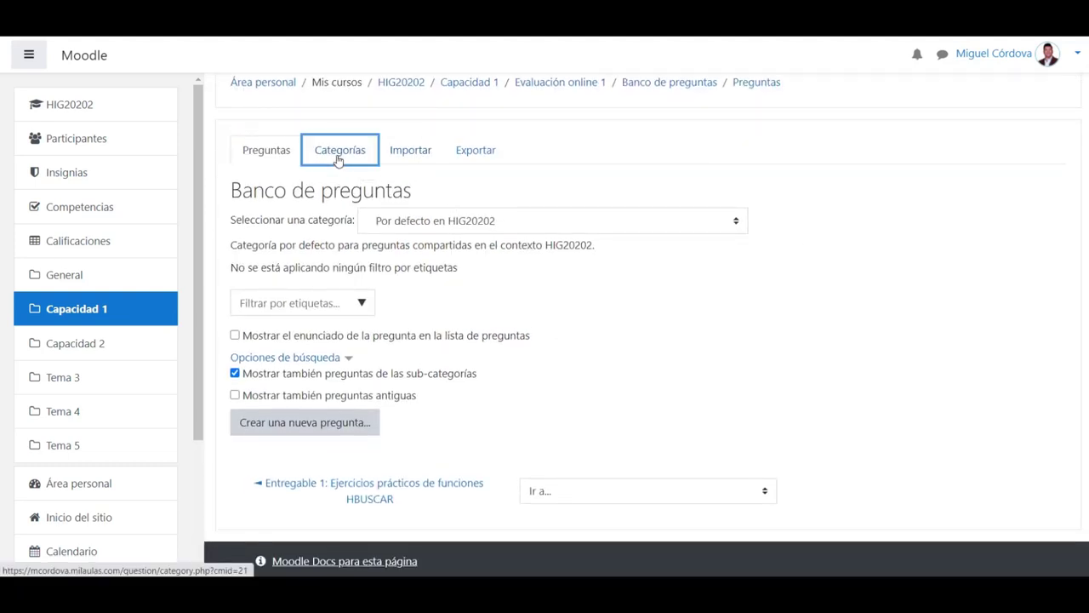
key(alt+Tab)
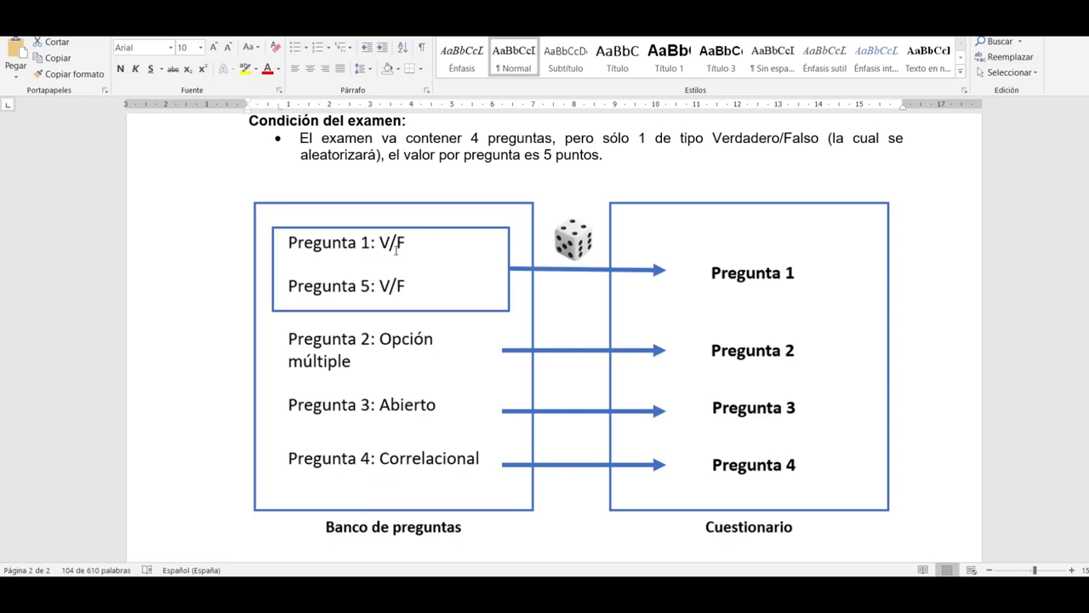
key(alt+Tab)
Add a question category named verdadero_falso with Top for Evaluación online 1 as its parent category.
scroll(556, 380, down, 5)
scroll(557, 381, up, 4)
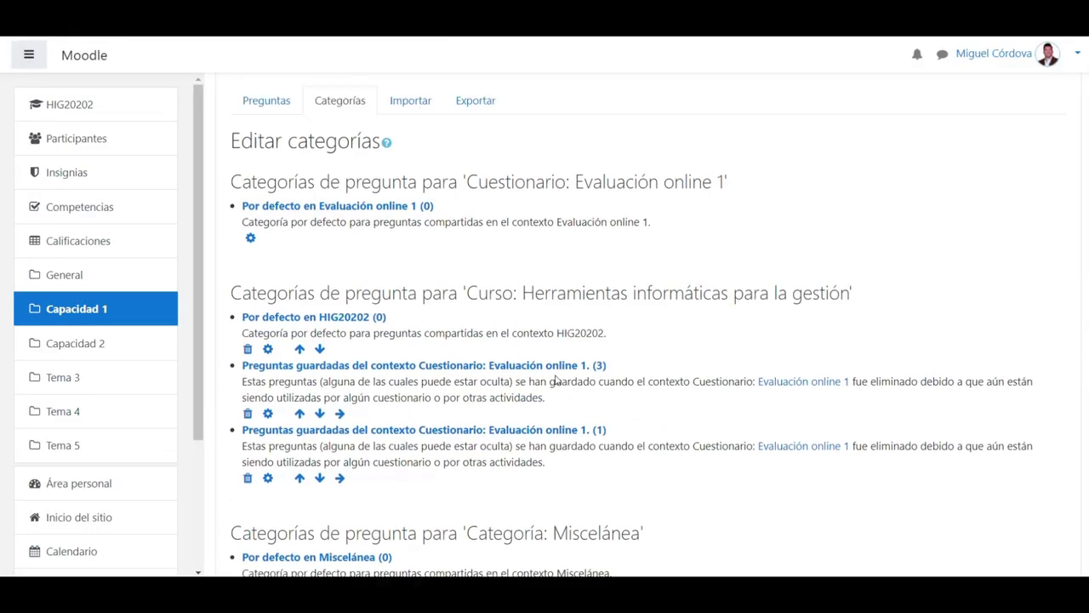
scroll(557, 381, down, 3)
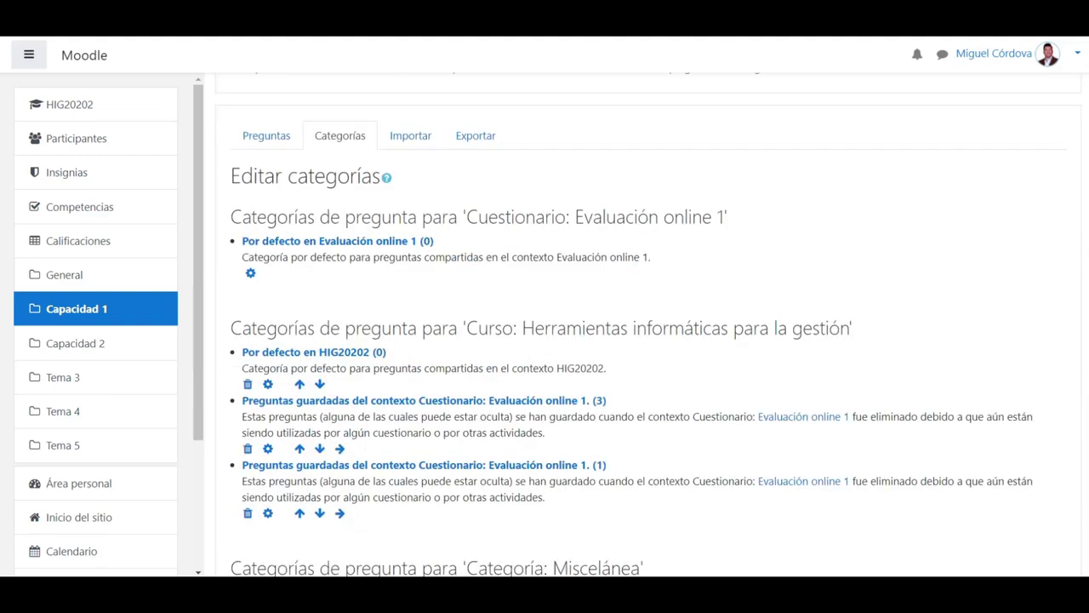
scroll(1065, 355, down, 7)
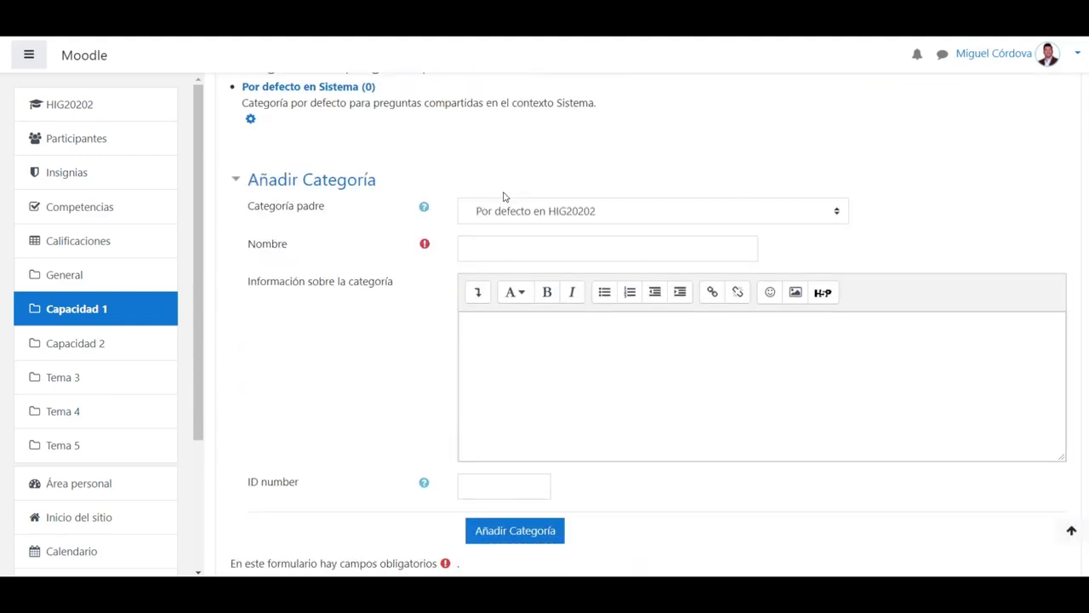
click(531, 212)
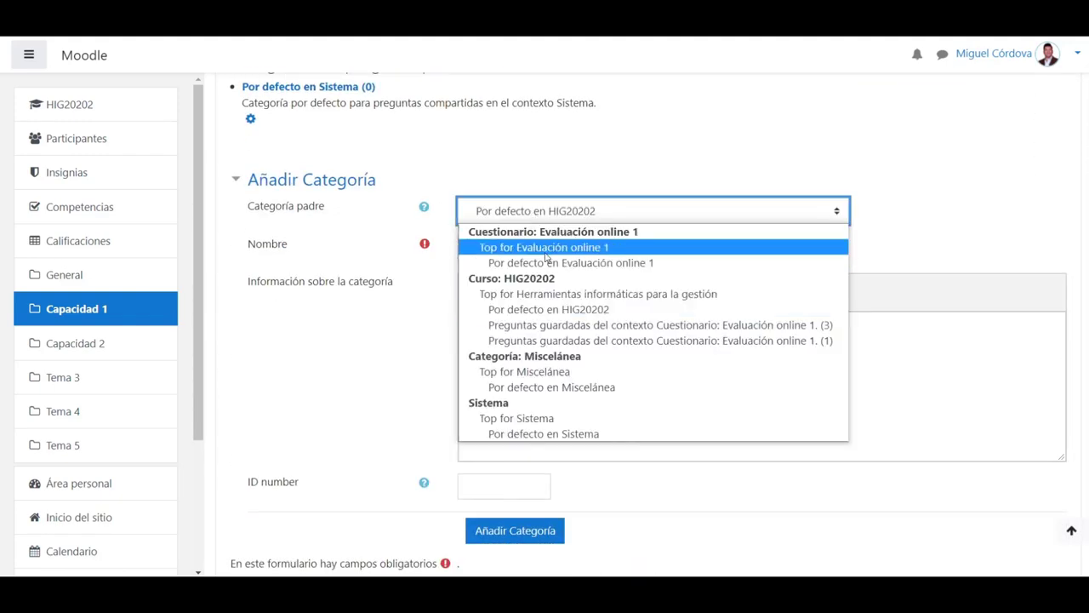
click(582, 255)
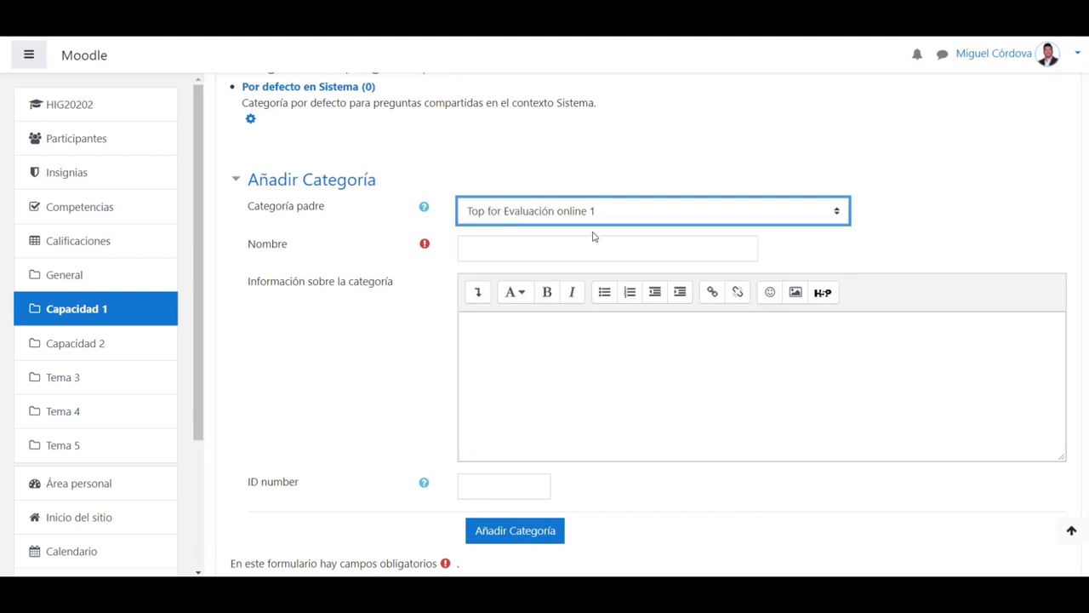
click(566, 248)
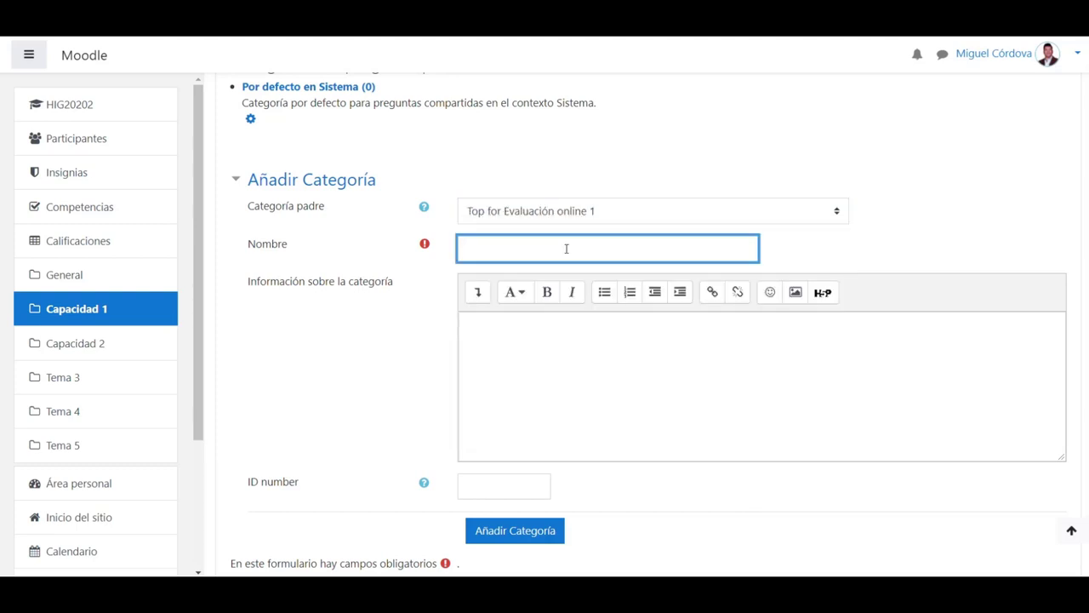
text(verdadero_falso)
click(512, 532)
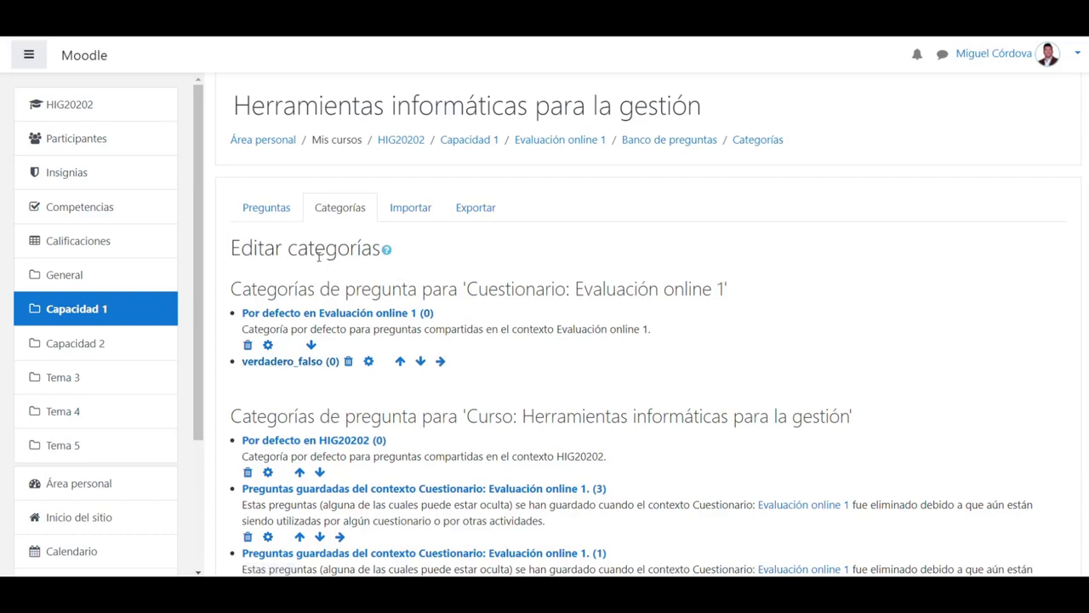
Return to the question bank's question list, and consult Pregunta 1 with its answer in the Word document.
click(268, 210)
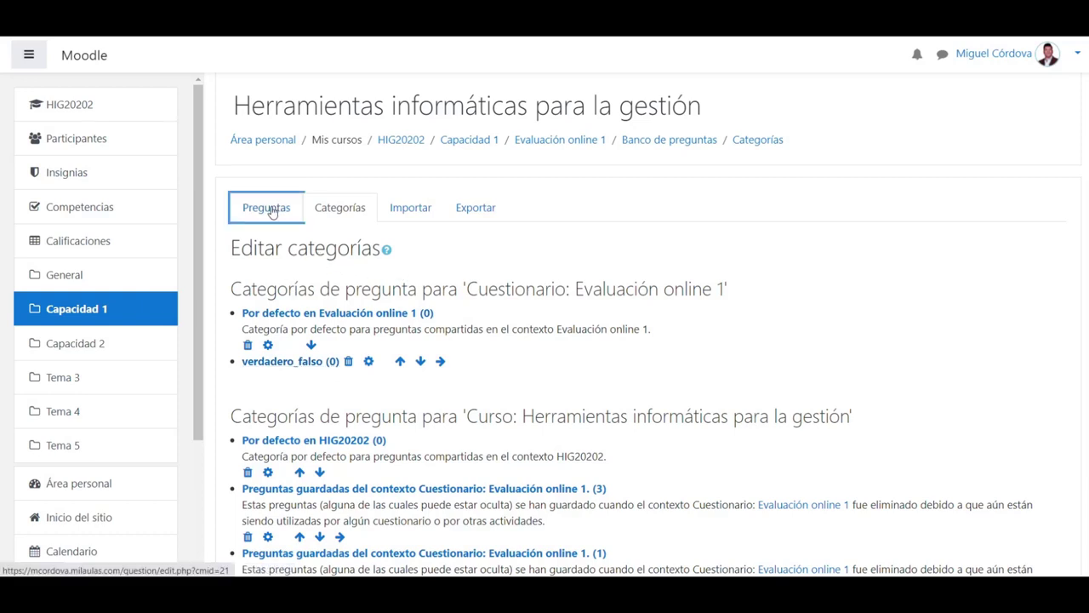
scroll(945, 338, down, 2)
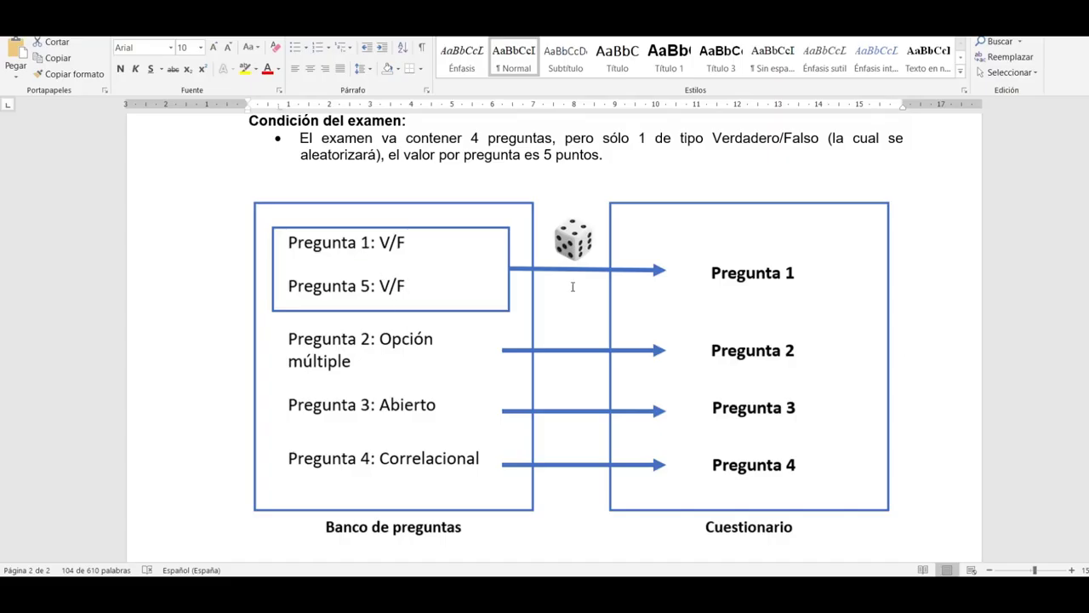
drag(1082, 358, 1082, 217)
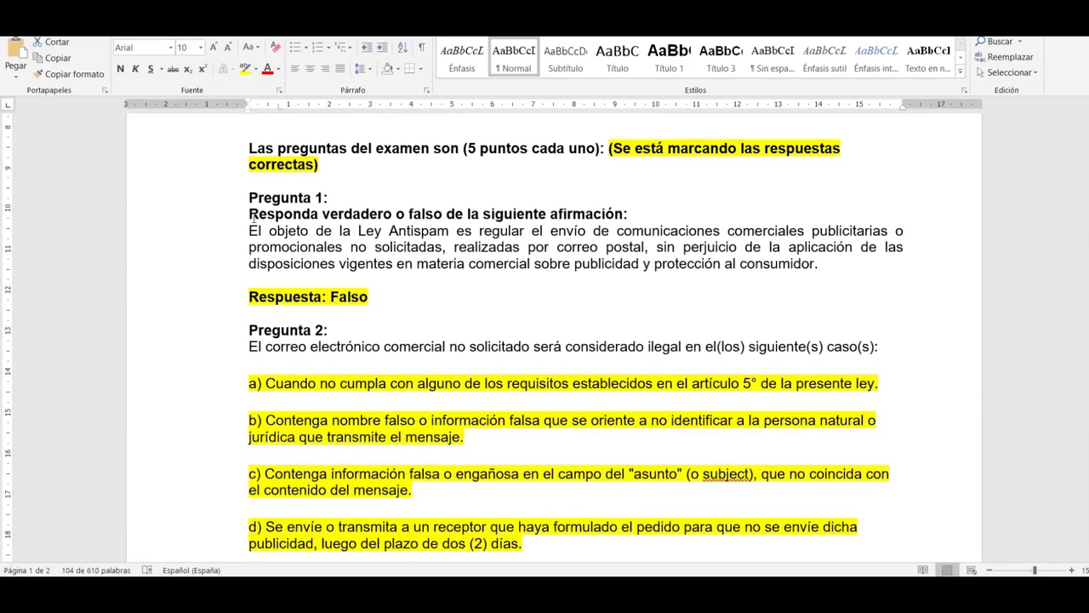
shift+click(368, 296)
key(alt+Tab)
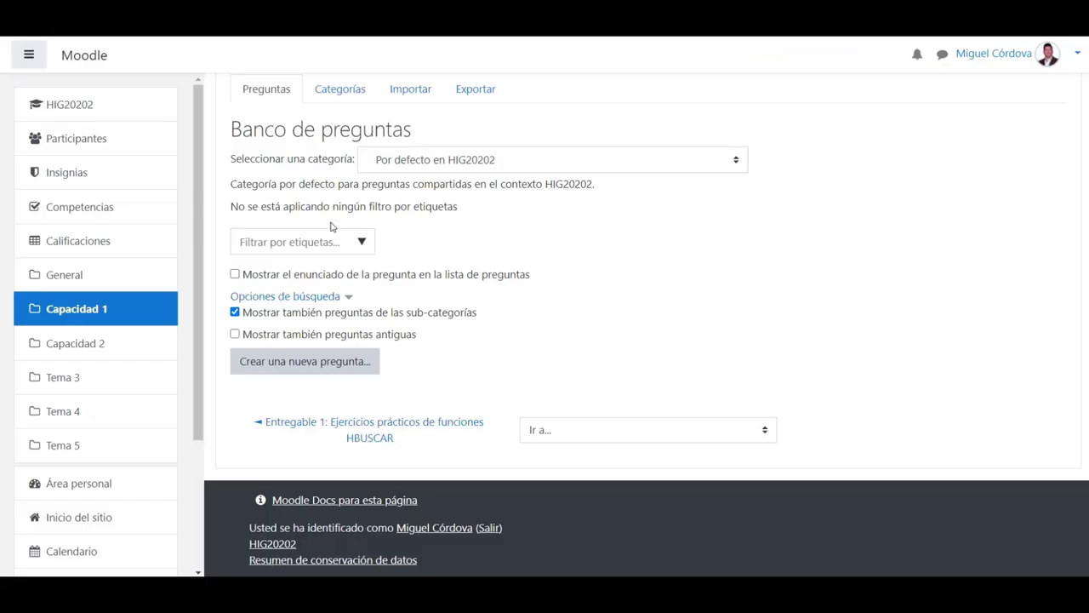
Start a new Verdadero/Falso question in the question bank.
click(298, 360)
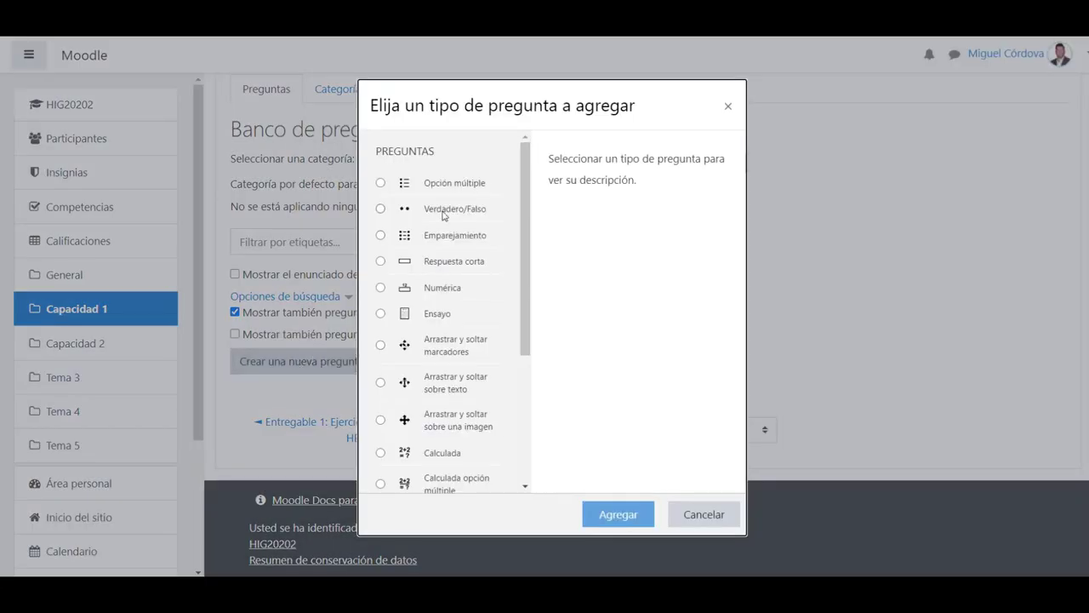
click(443, 213)
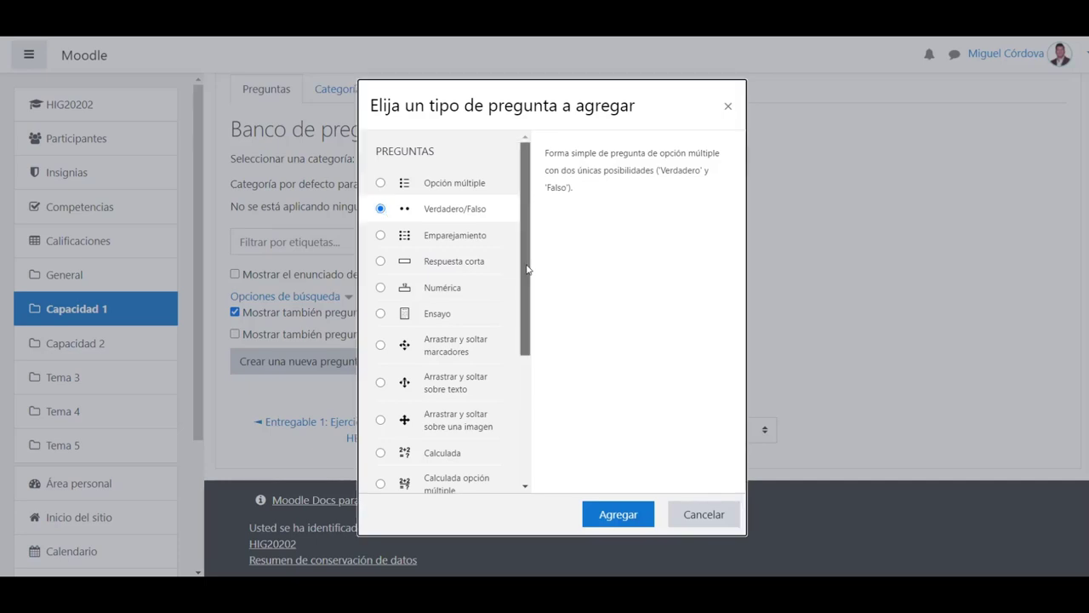
drag(523, 273, 516, 397)
scroll(515, 396, up, 5)
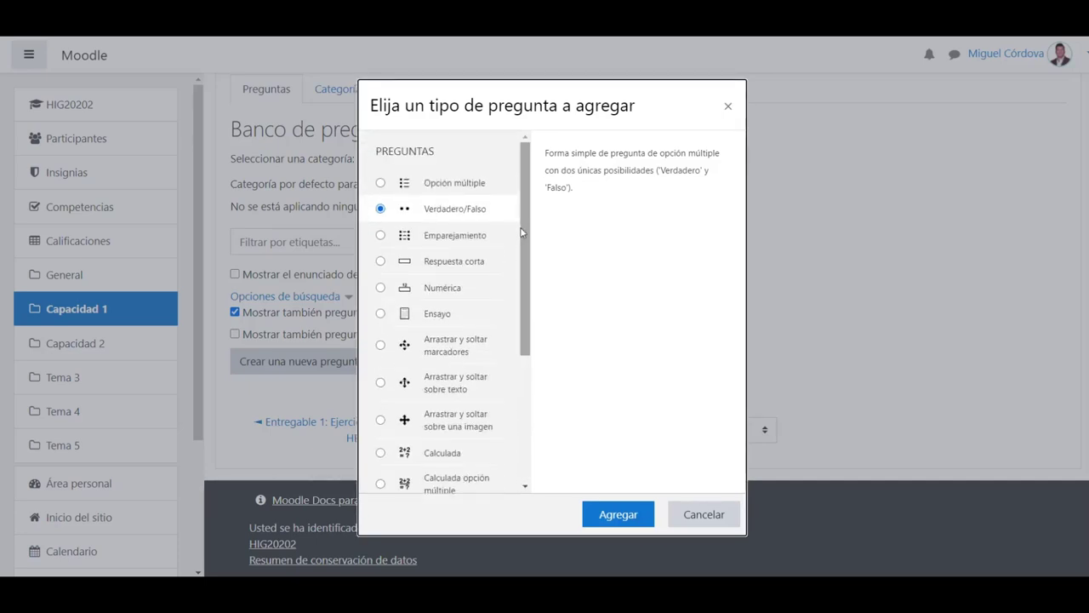
click(619, 514)
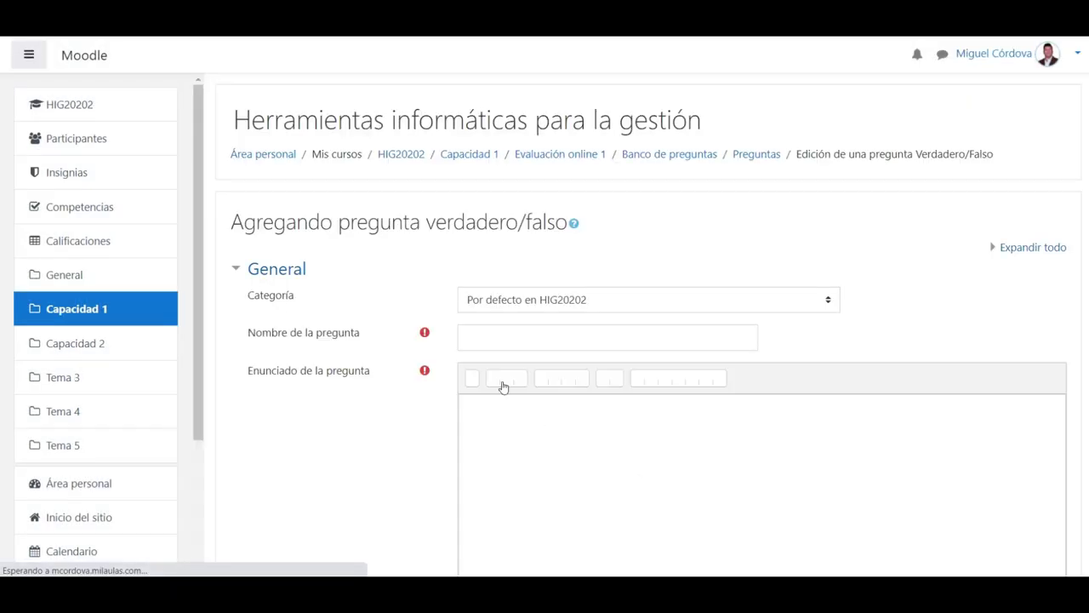
Assign the true/false question to the verdadero_falso category and name it pregunta 1.
click(539, 305)
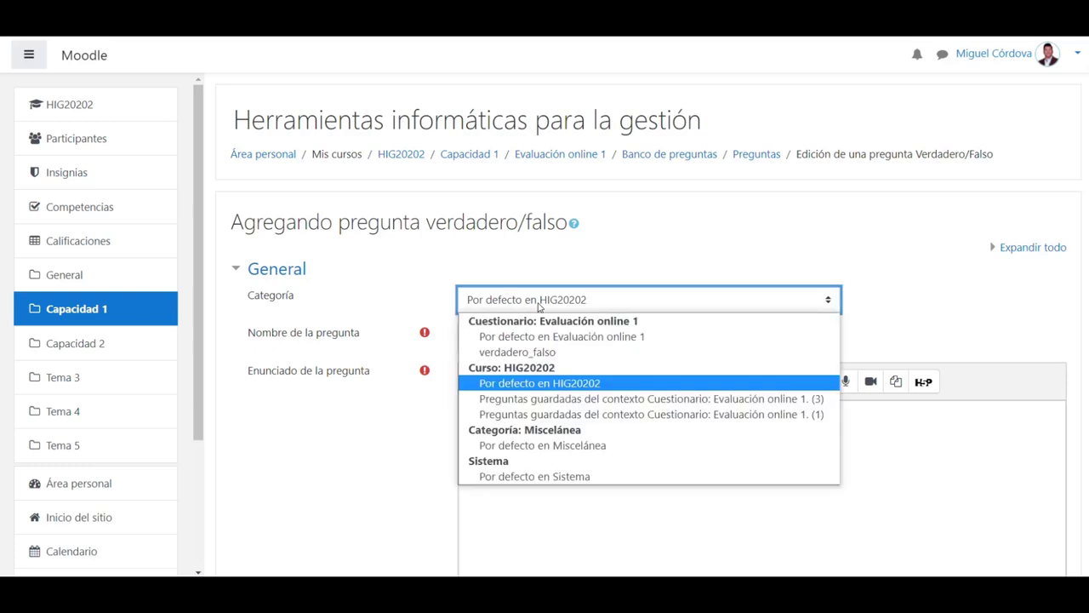
click(534, 358)
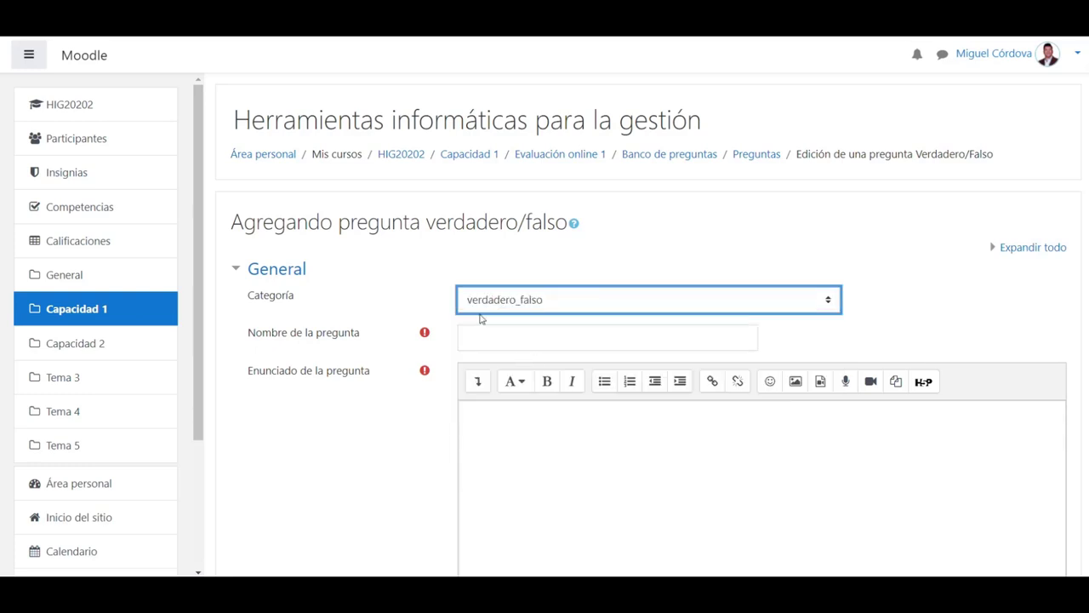
click(510, 336)
text(pre)
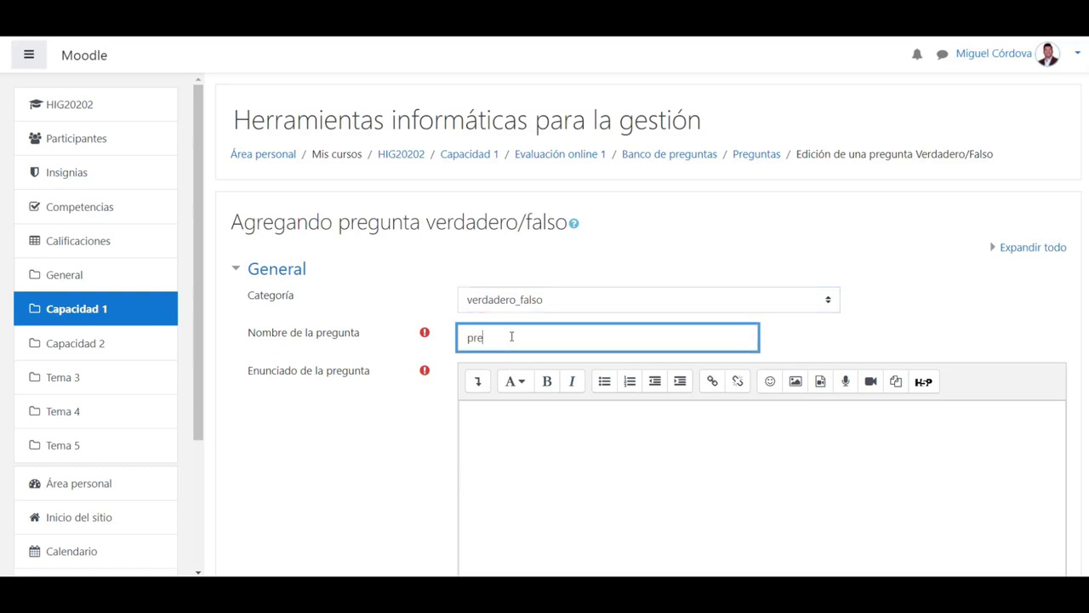
text(gunta 1)
Copy the Pregunta 1 instruction and statement, without its answer, from the Word document into the question's Enunciado de la pregunta.
click(514, 450)
scroll(520, 451, down, 3)
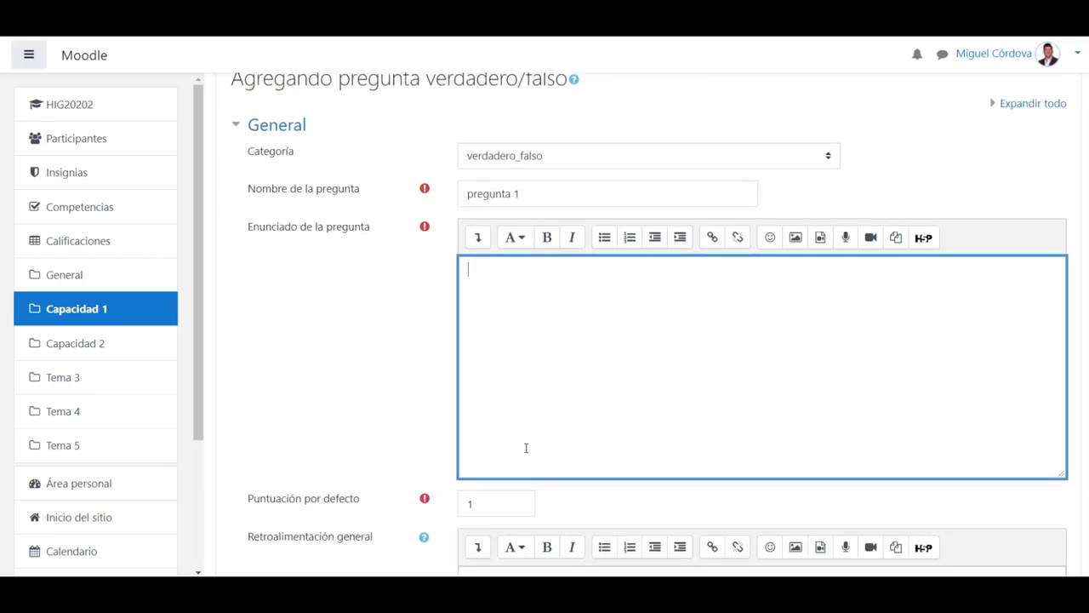
key(alt+Tab)
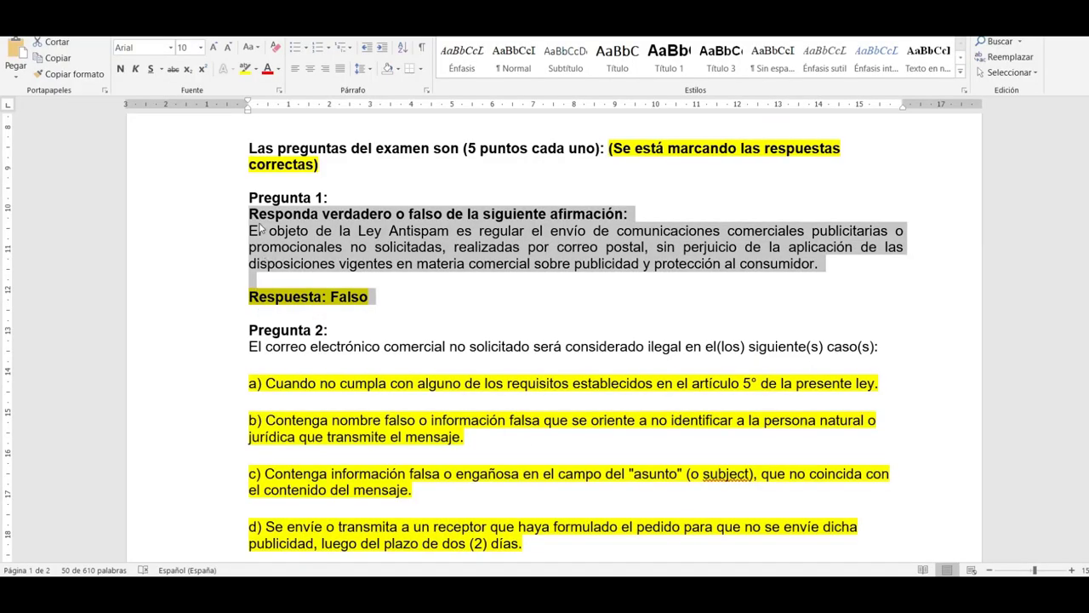
drag(249, 214, 852, 261)
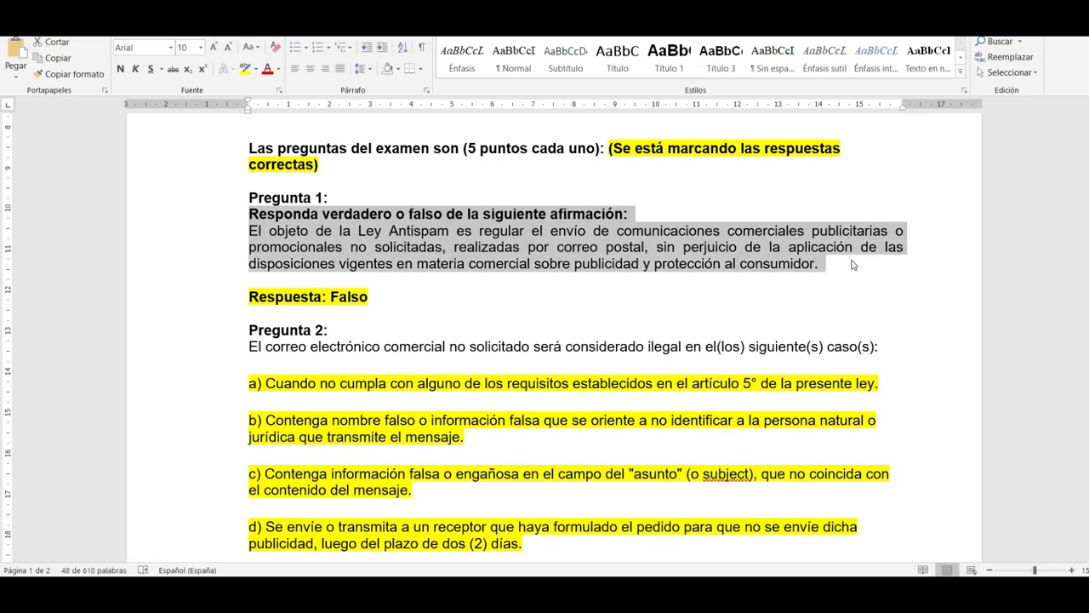
key(ctrl+c)
key(alt+Tab)
click(535, 384)
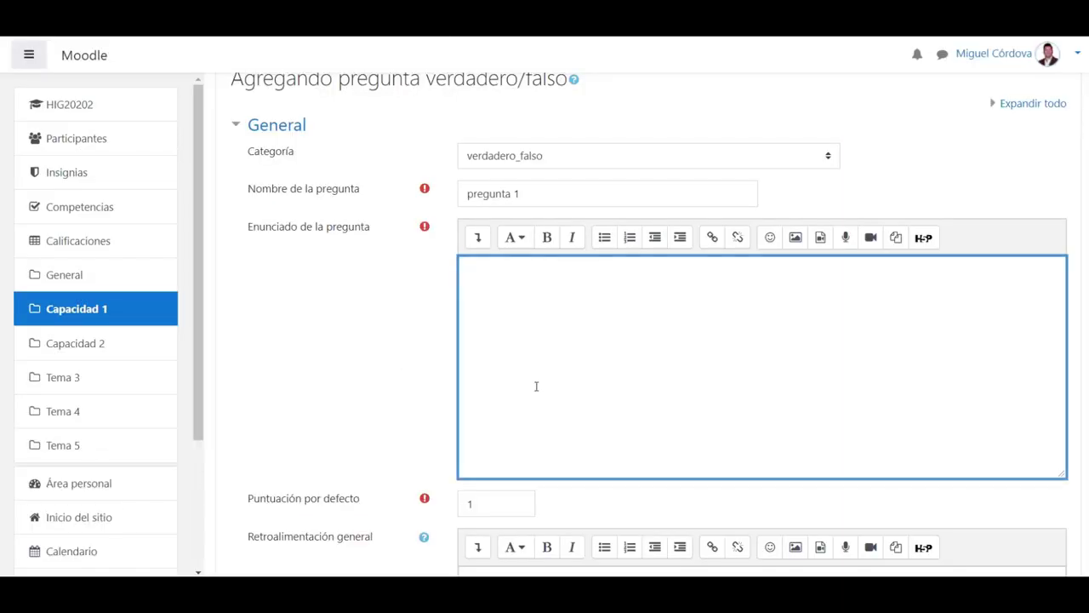
key(ctrl+v)
Enter "Respuesta incorrecta" as the feedback for the answer Verdadero.
scroll(535, 384, down, 3)
scroll(535, 383, down, 2)
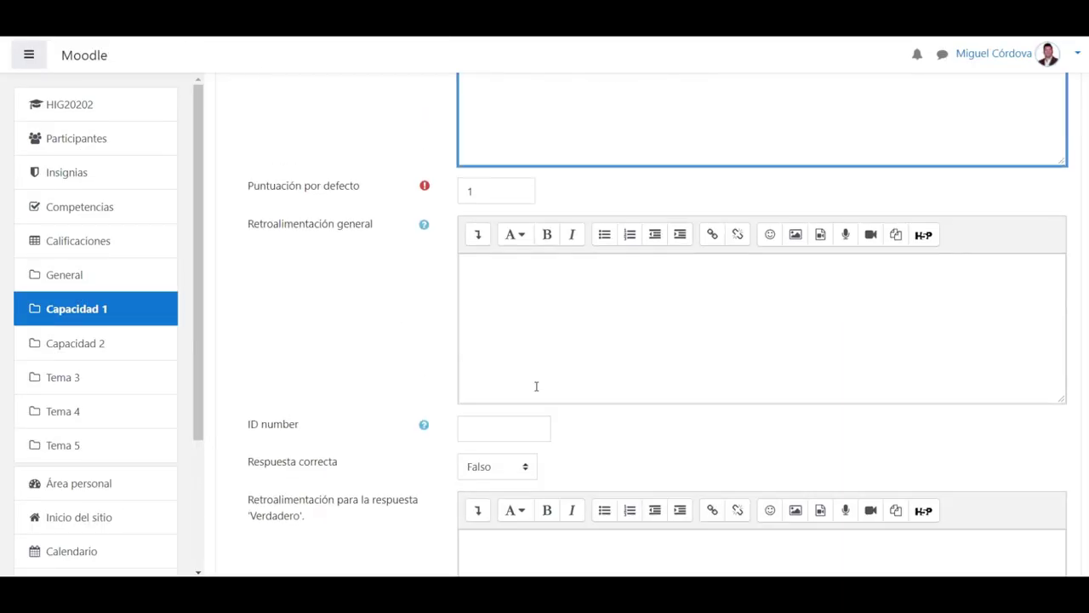
scroll(423, 267, up, 1)
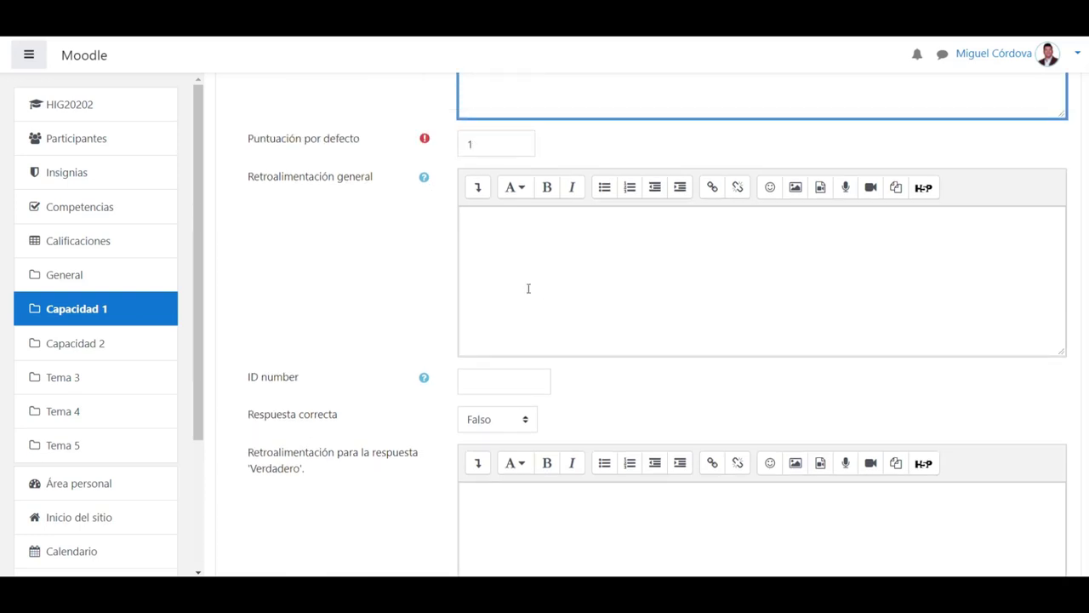
scroll(528, 288, down, 2)
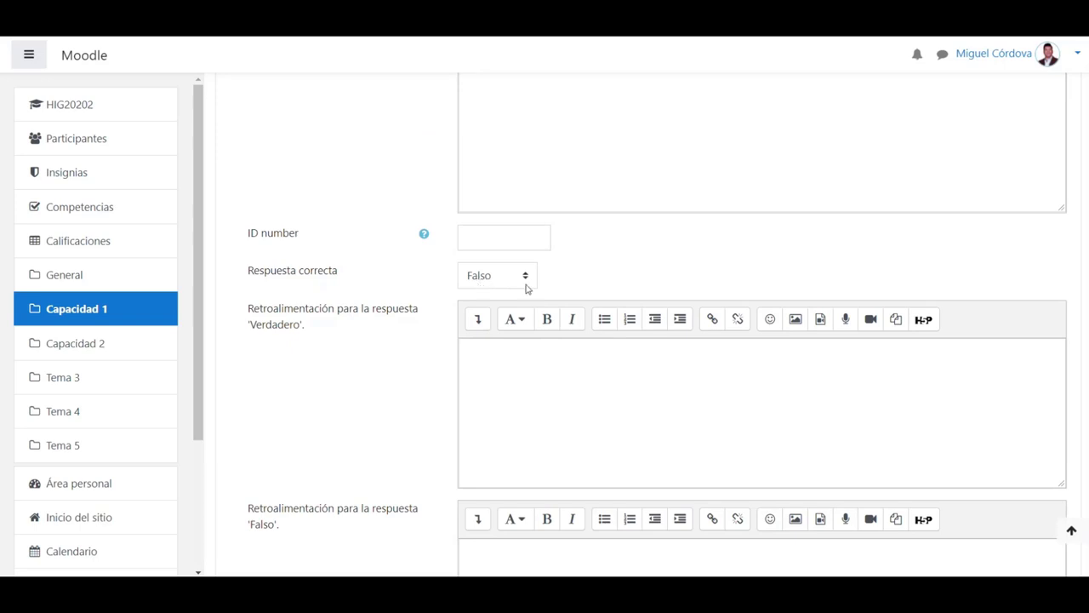
click(553, 398)
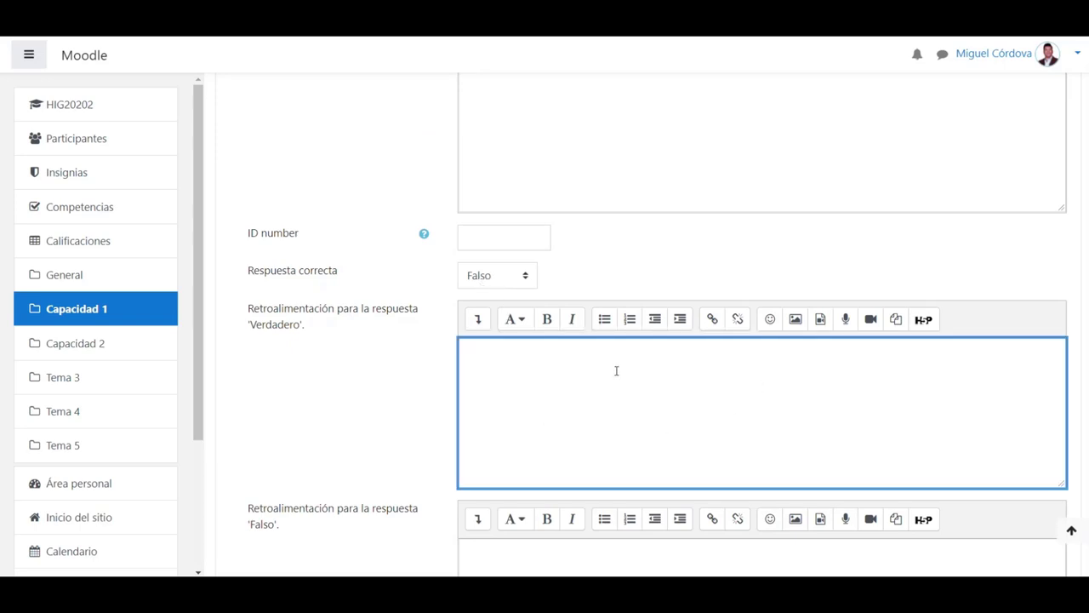
scroll(616, 371, down, 1)
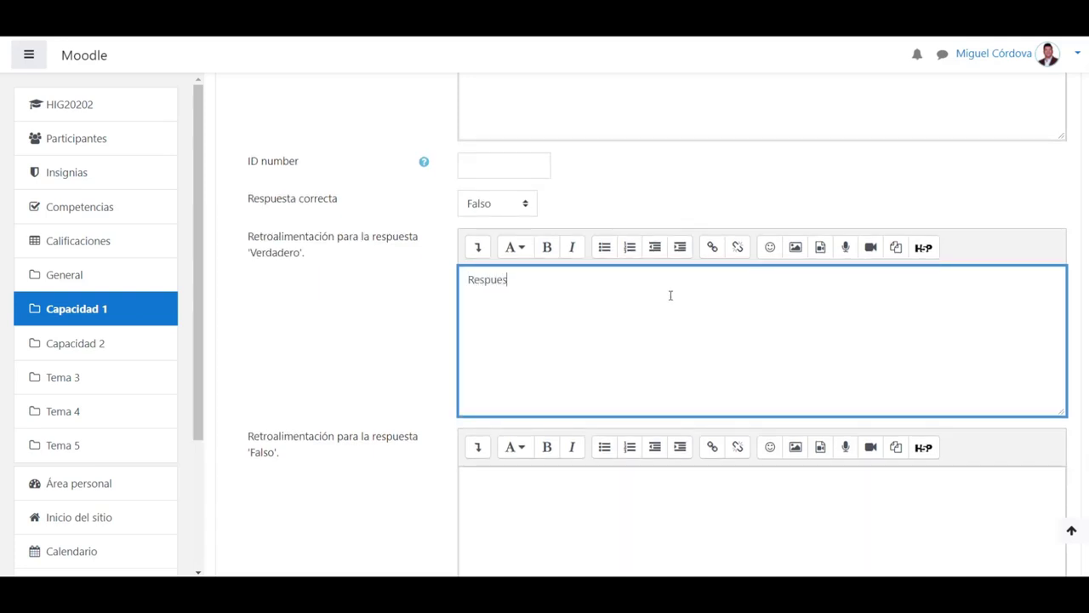
text(a incorrecta)
Reuse the Verdadero feedback for the answer Falso, edited to "Respuesta correcta", and save the question.
key(ctrl+a)
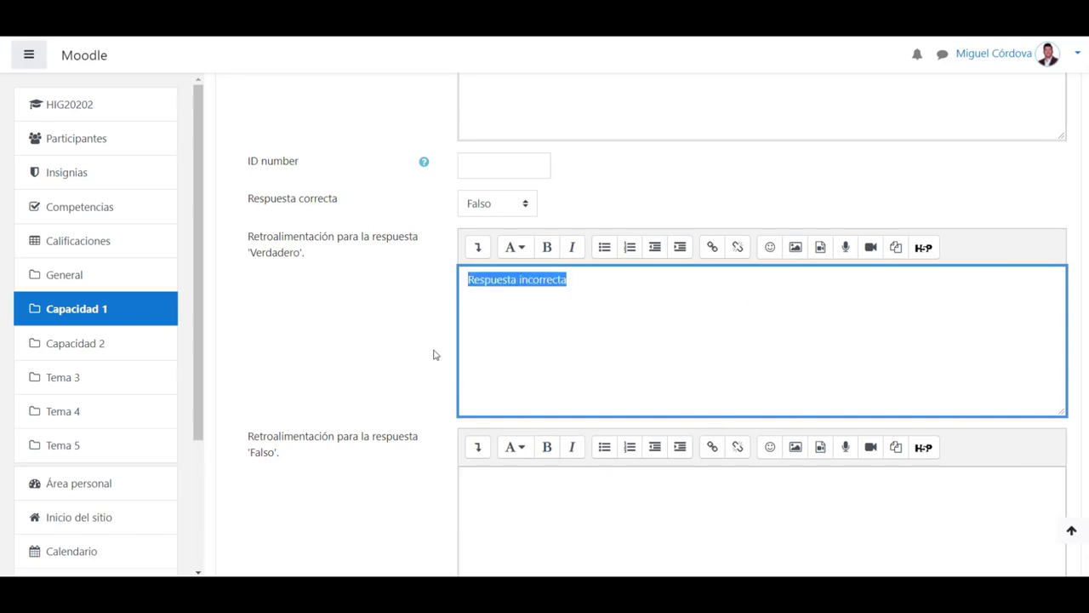
click(515, 483)
key(ctrl+v)
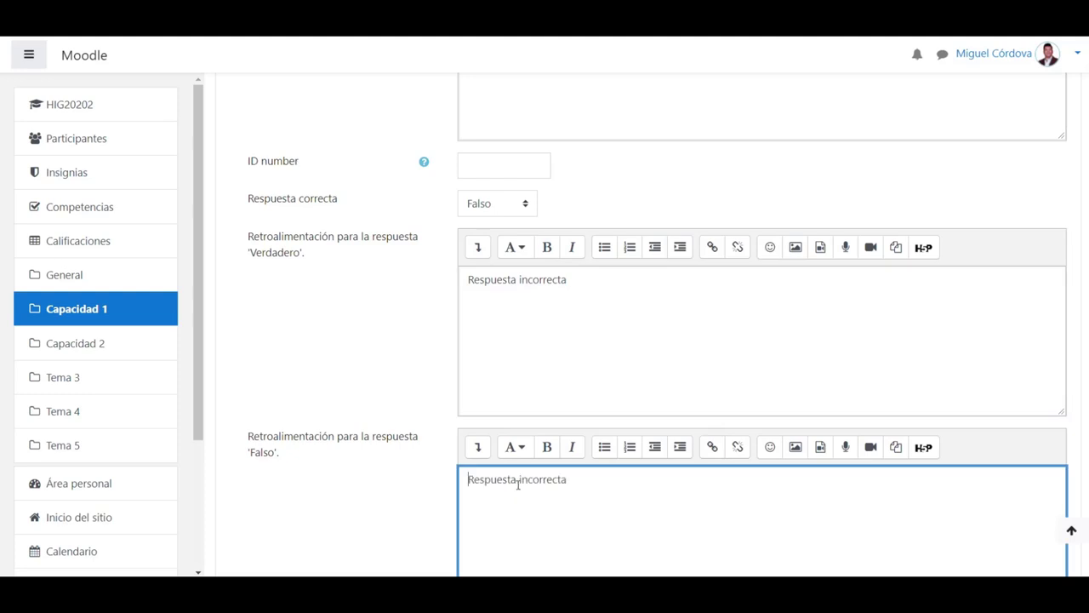
key(BackSpace)
key(BackSpace)
scroll(625, 524, down, 3)
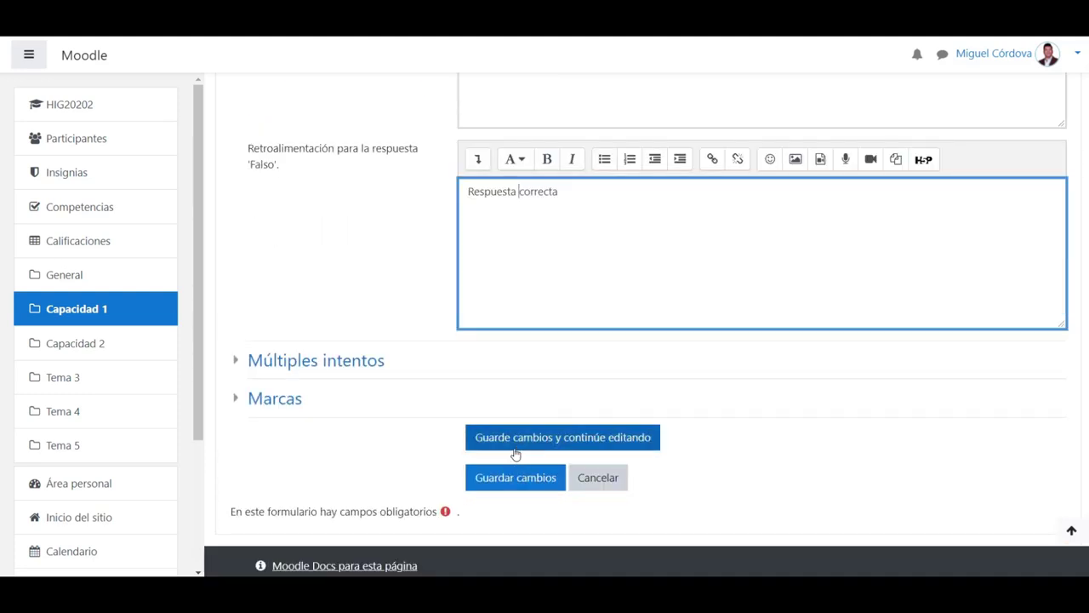
click(516, 481)
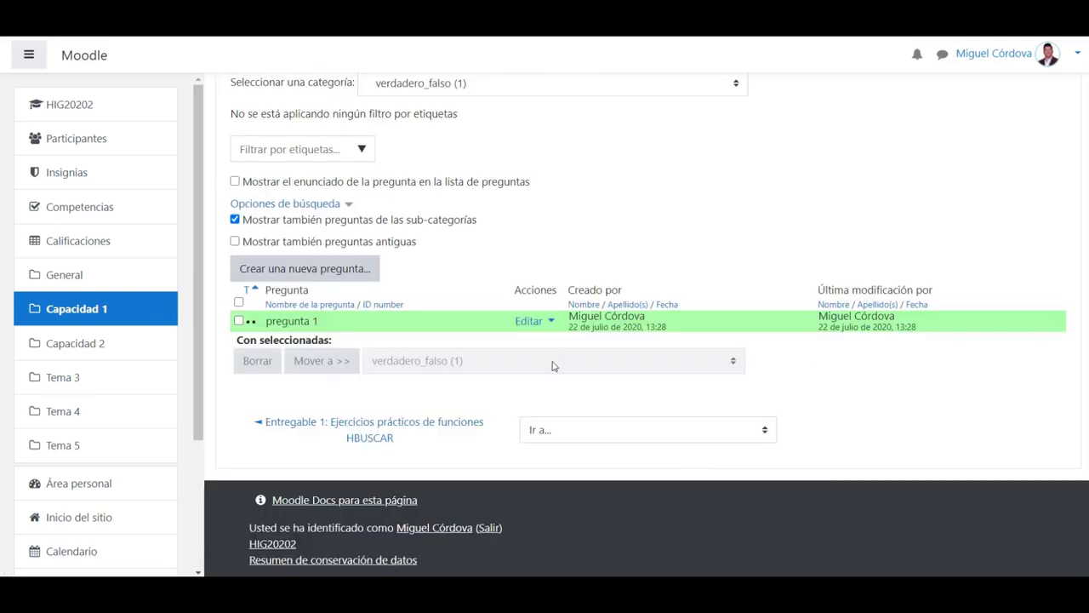
Preview pregunta 1 and fill in its correct answer in the preview.
click(550, 323)
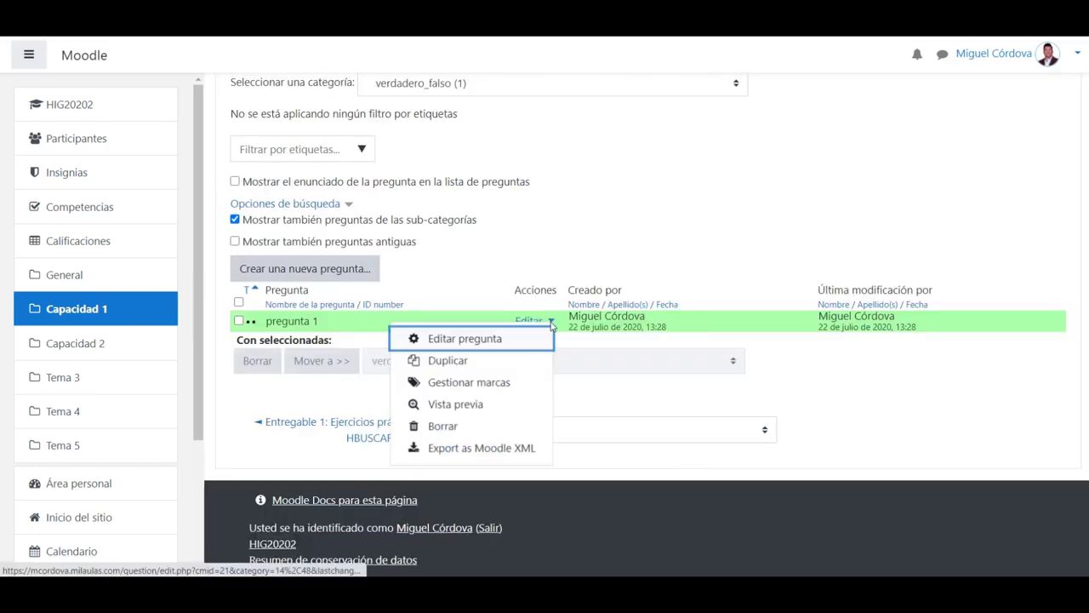
click(452, 404)
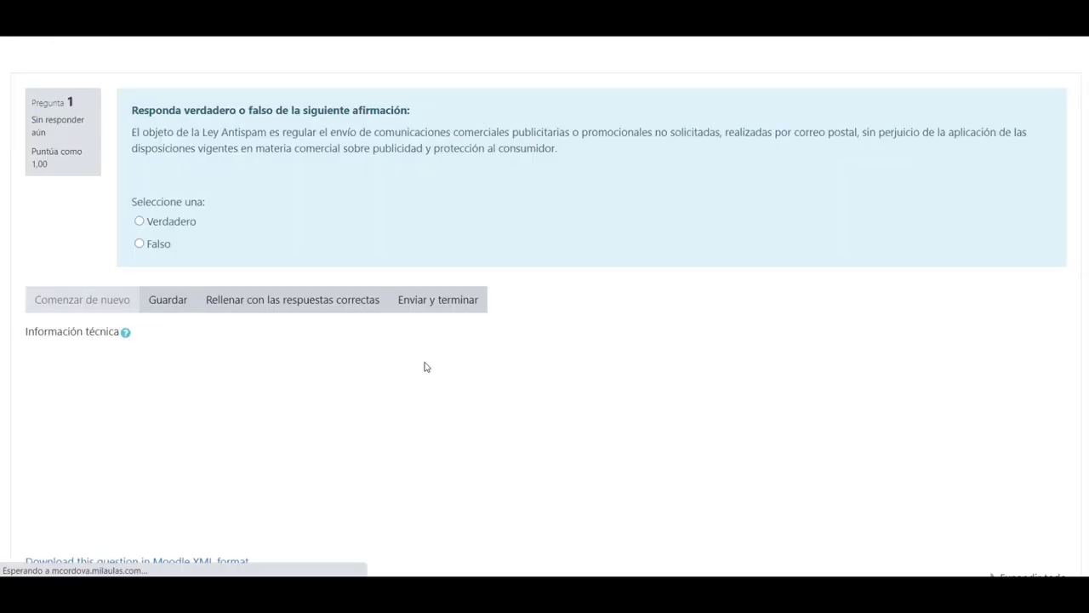
click(305, 303)
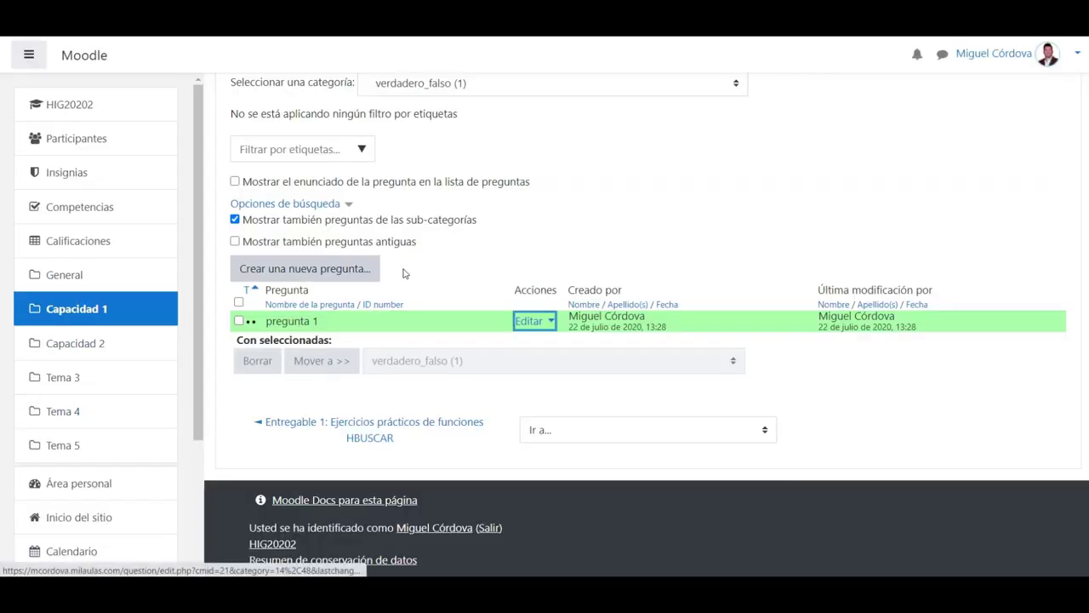
Check Pregunta 2 with its options in the Word document, and start a new Opción múltiple question for it.
click(311, 273)
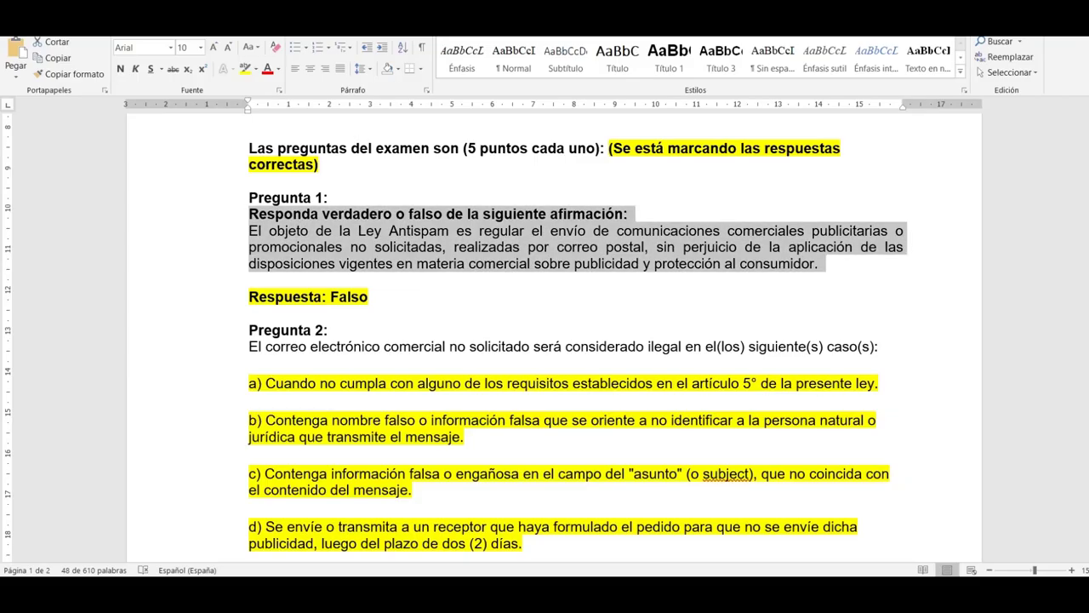
scroll(259, 178, down, 3)
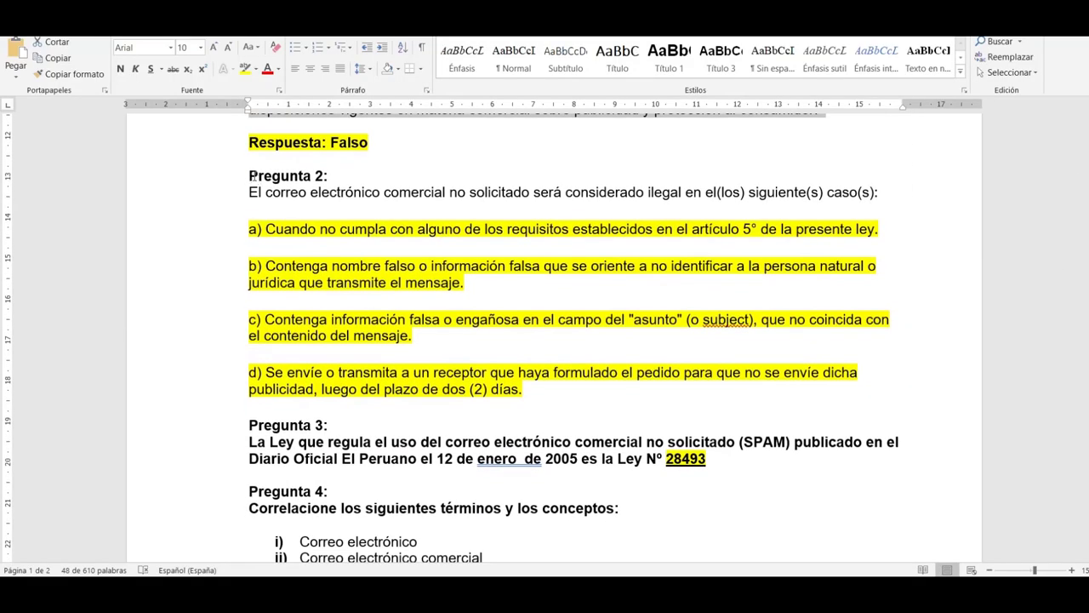
drag(252, 176, 579, 391)
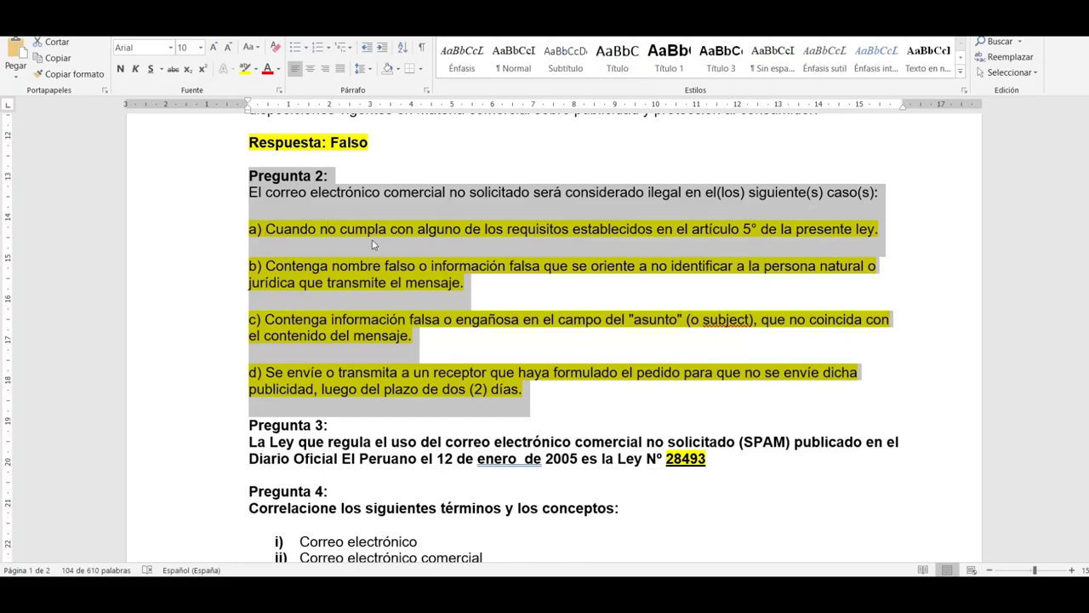
key(alt+Tab)
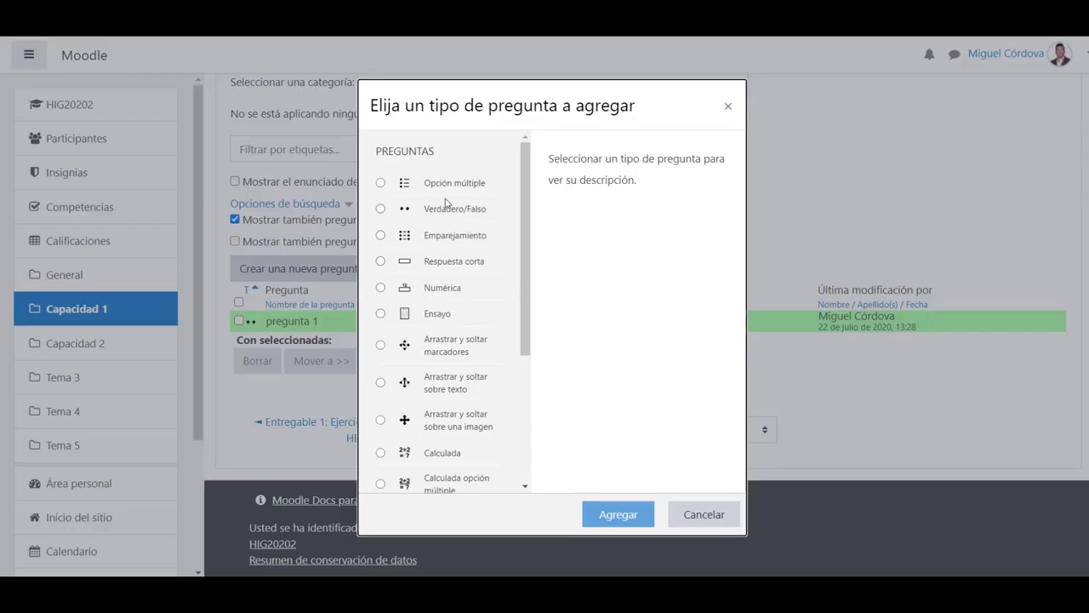
click(450, 189)
click(618, 514)
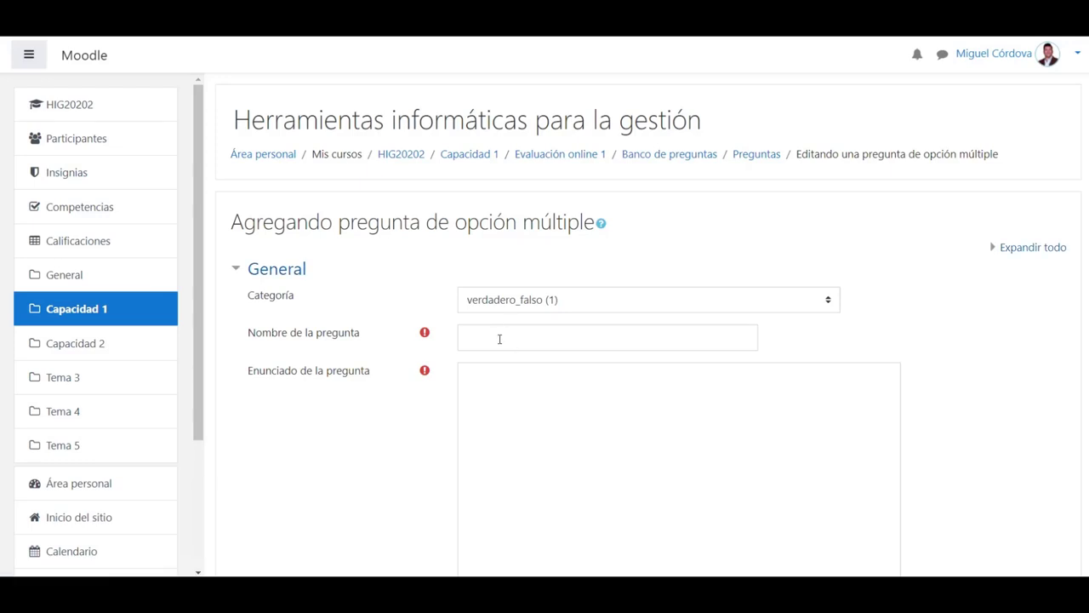
Assign the multiple-choice question to the category Por defecto en Evaluación online 1 and name it pregunta 2.
click(500, 339)
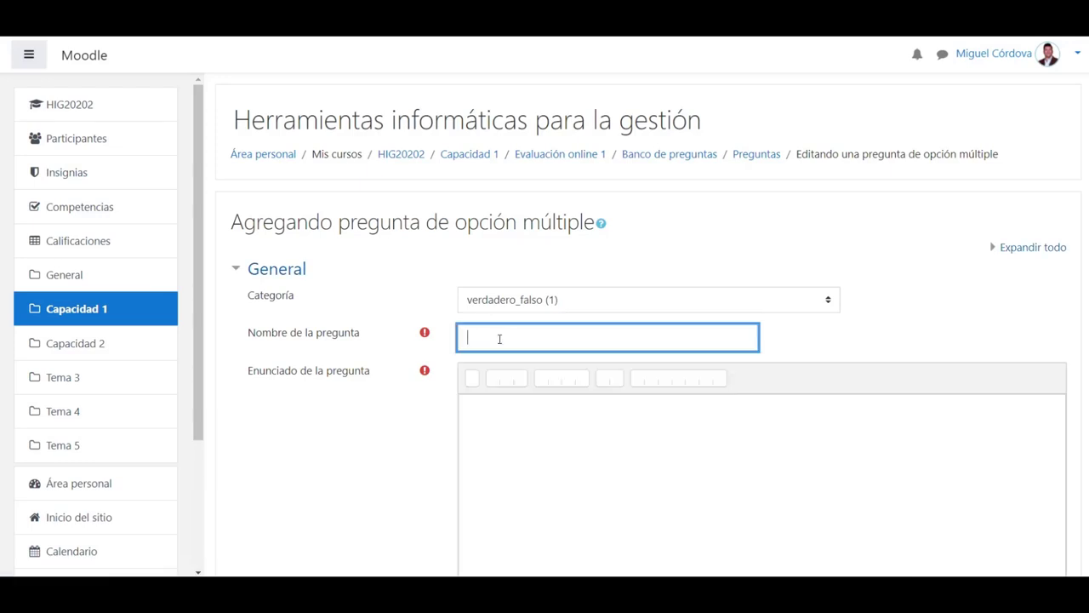
click(551, 303)
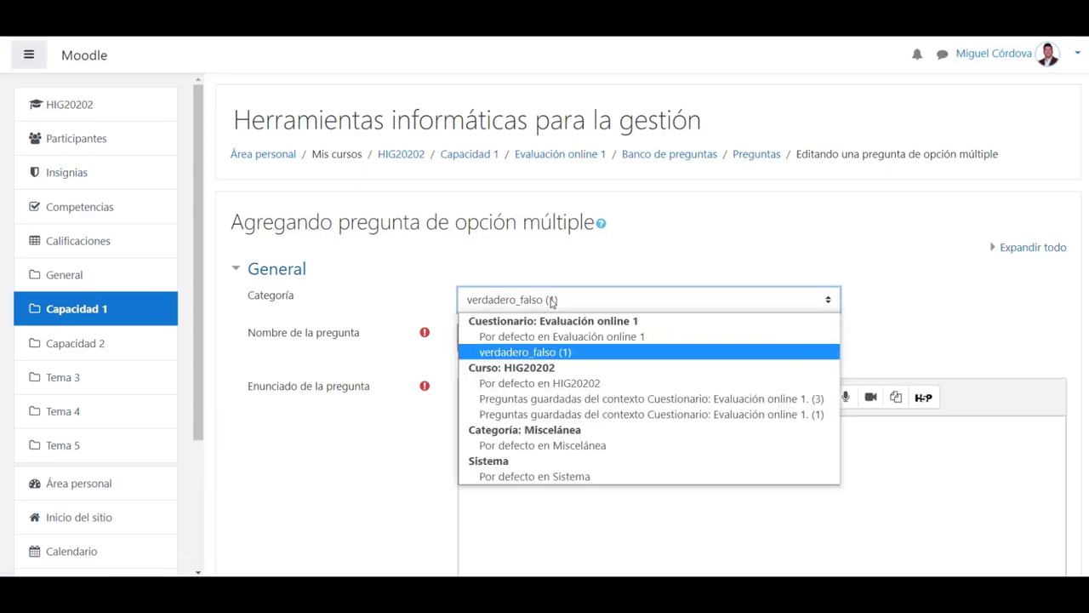
click(551, 337)
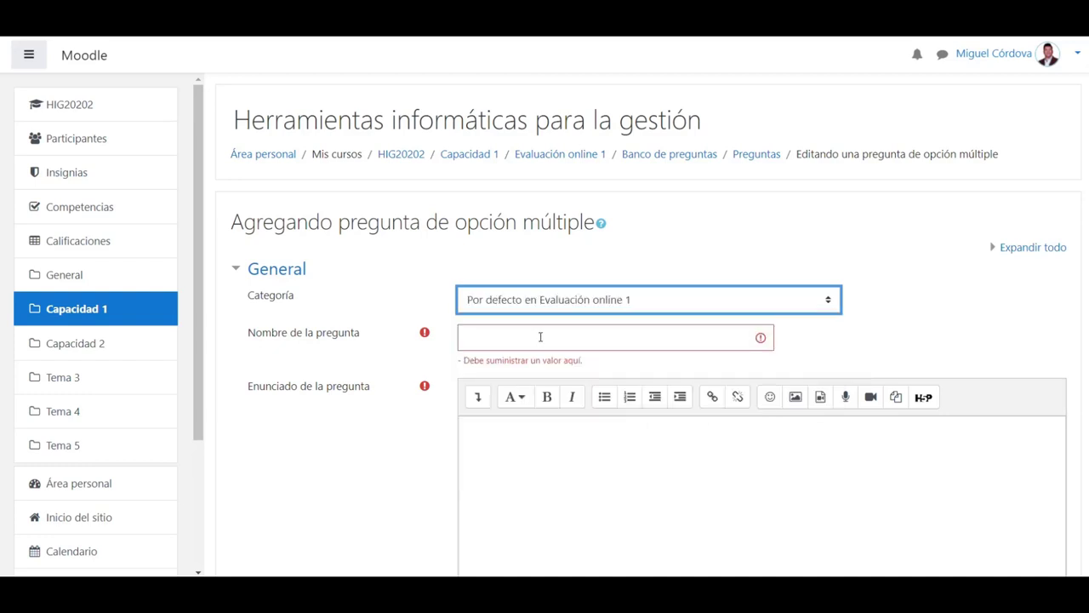
click(541, 336)
text(pregunta 2)
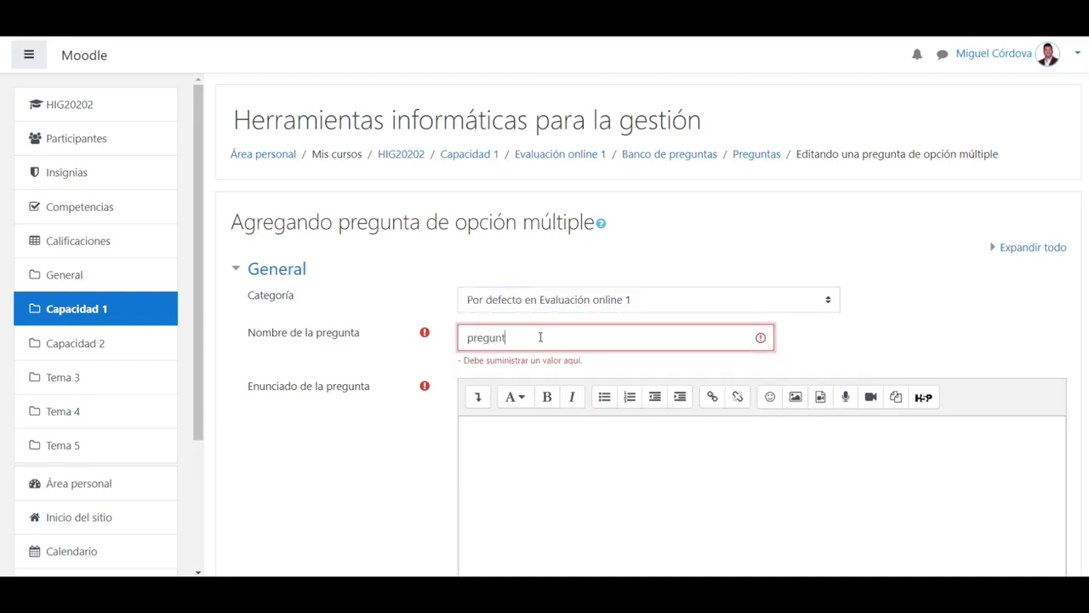
Copy the Pregunta 2 statement line from the Word document into the question's Enunciado de la pregunta.
click(501, 491)
scroll(505, 491, down, 1)
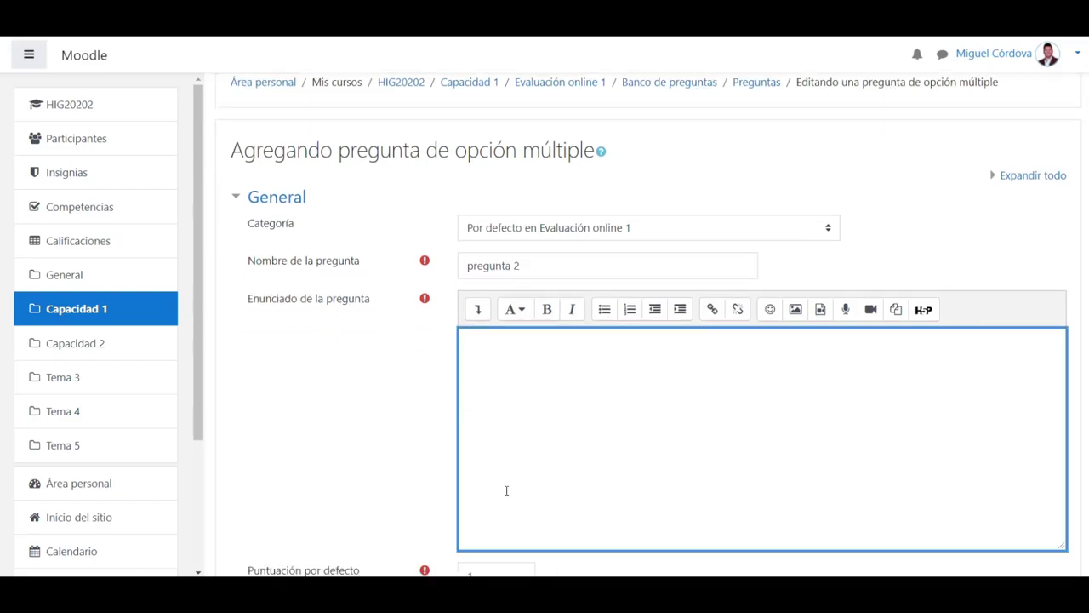
key(alt+Tab)
drag(248, 192, 950, 197)
key(ctrl+c)
key(alt+Tab)
key(ctrl+v)
Set ¿Una o varias respuestas? to Se permiten varias respuestas for pregunta 2.
scroll(522, 407, down, 3)
scroll(522, 407, down, 5)
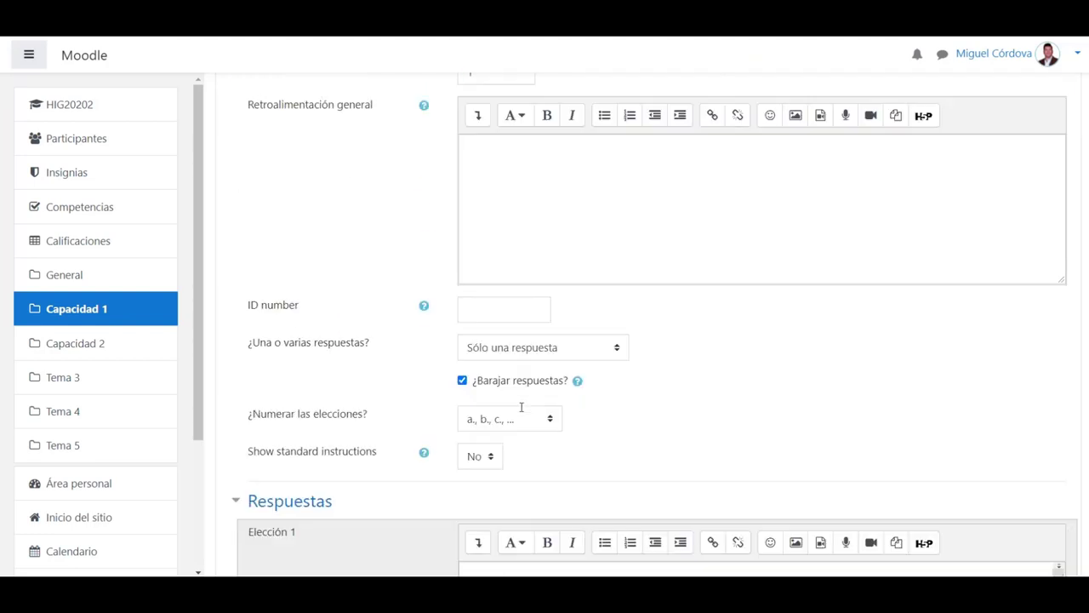
click(522, 134)
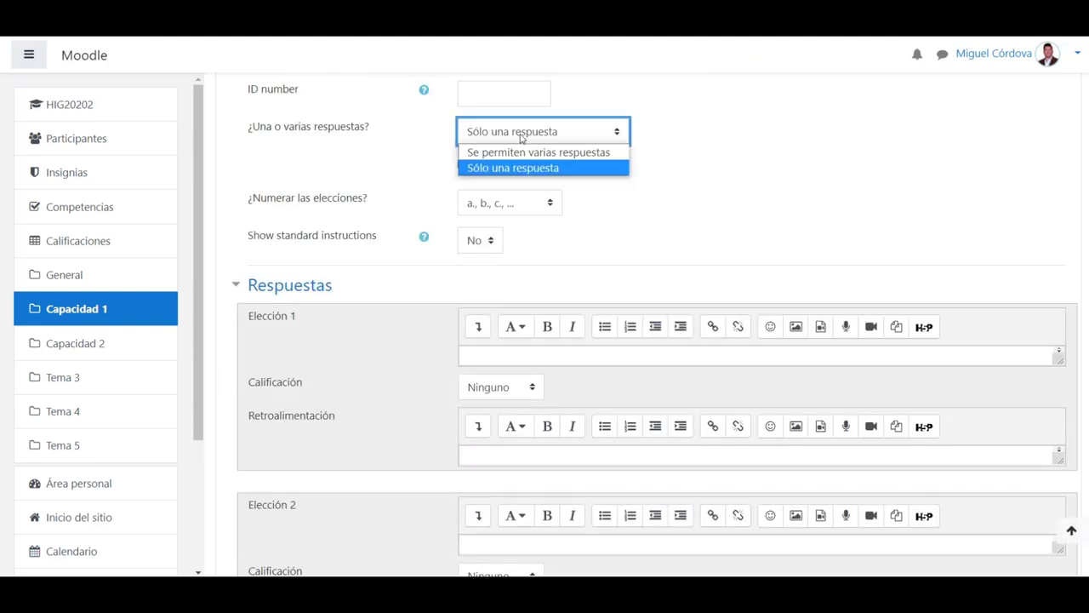
click(520, 152)
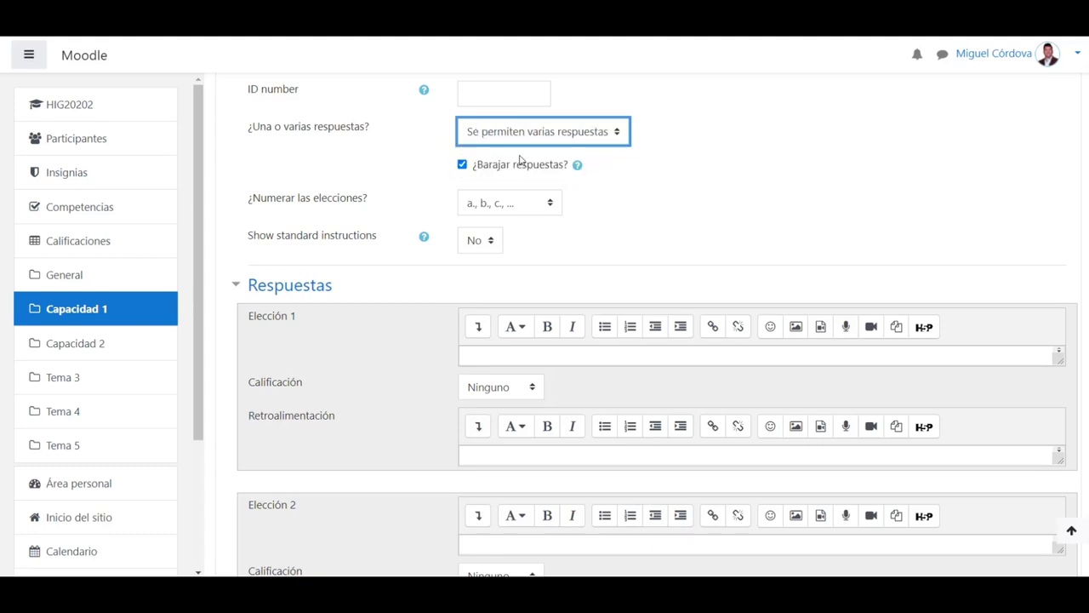
Copy option a of Pregunta 2, without its letter, from the Word document into Elección 1 and set its Calificación to 25%.
scroll(654, 247, down, 1)
key(alt+Tab)
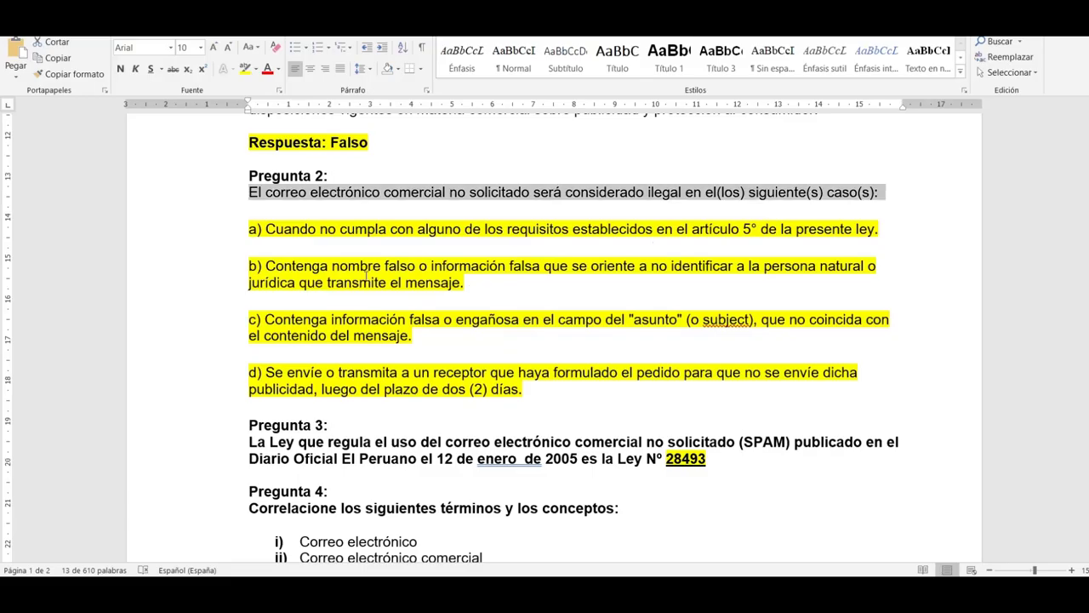
drag(266, 230, 880, 228)
key(alt+Tab)
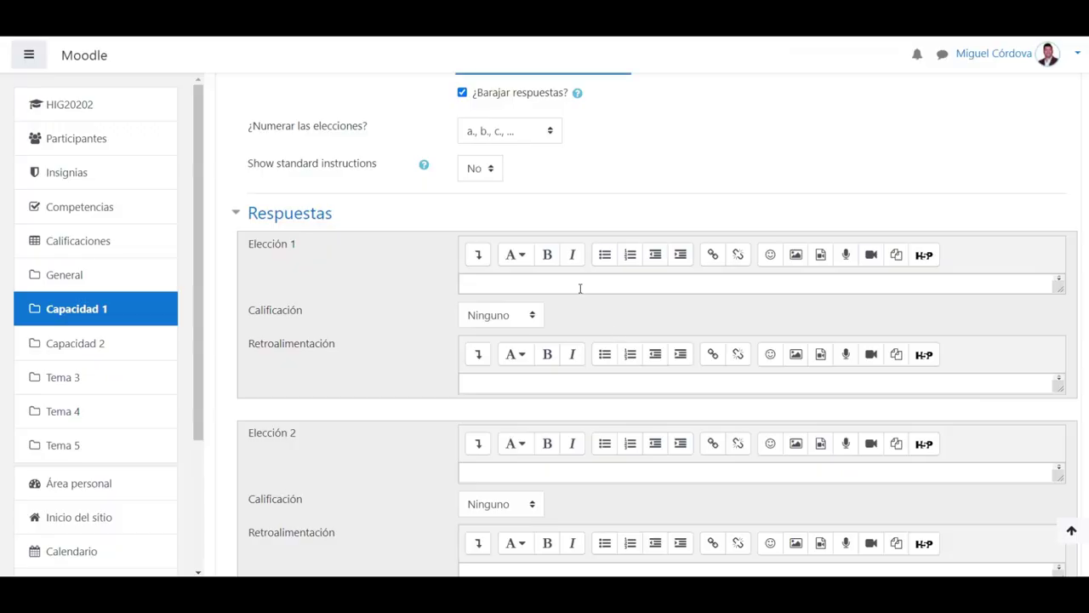
click(578, 287)
key(ctrl+v)
click(500, 322)
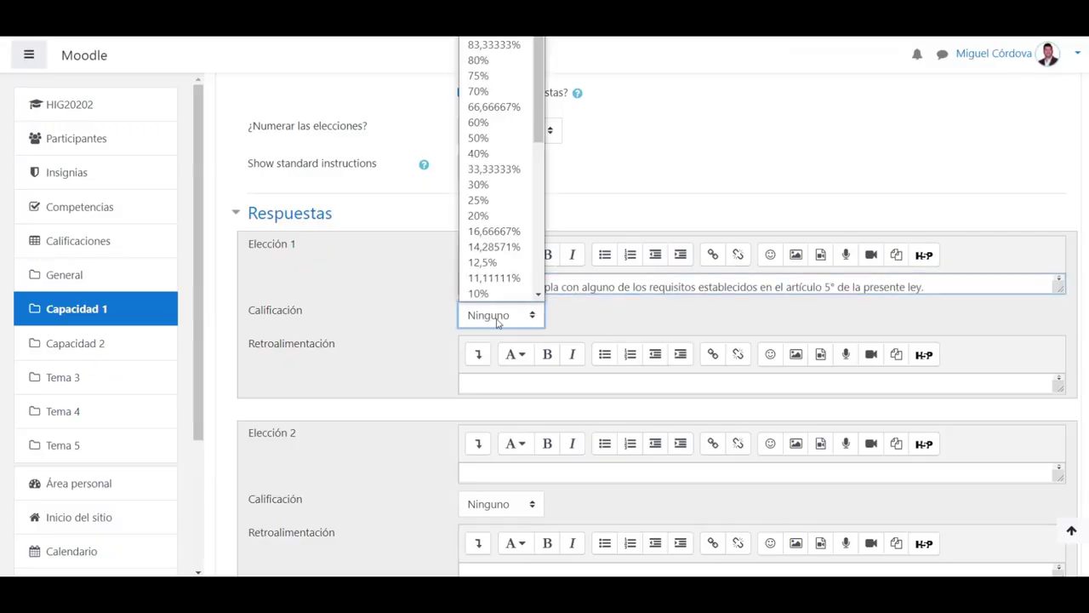
click(489, 201)
Copy option b, without its letter, from the Word document into Elección 2 and set its Calificación to 25%.
scroll(384, 360, down, 3)
key(alt+Tab)
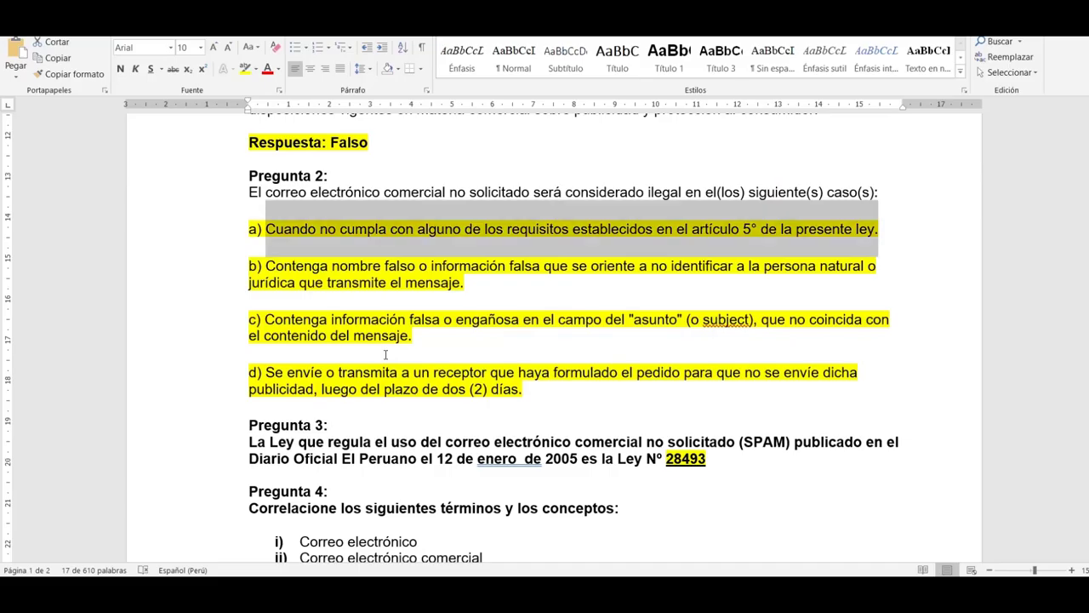
drag(267, 267, 466, 284)
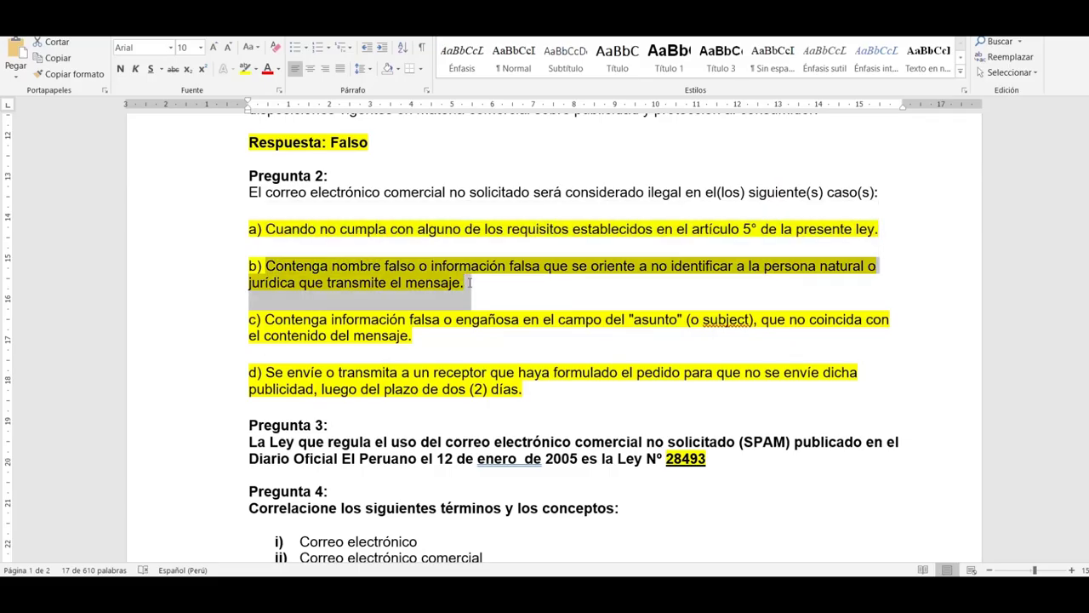
key(alt+Tab)
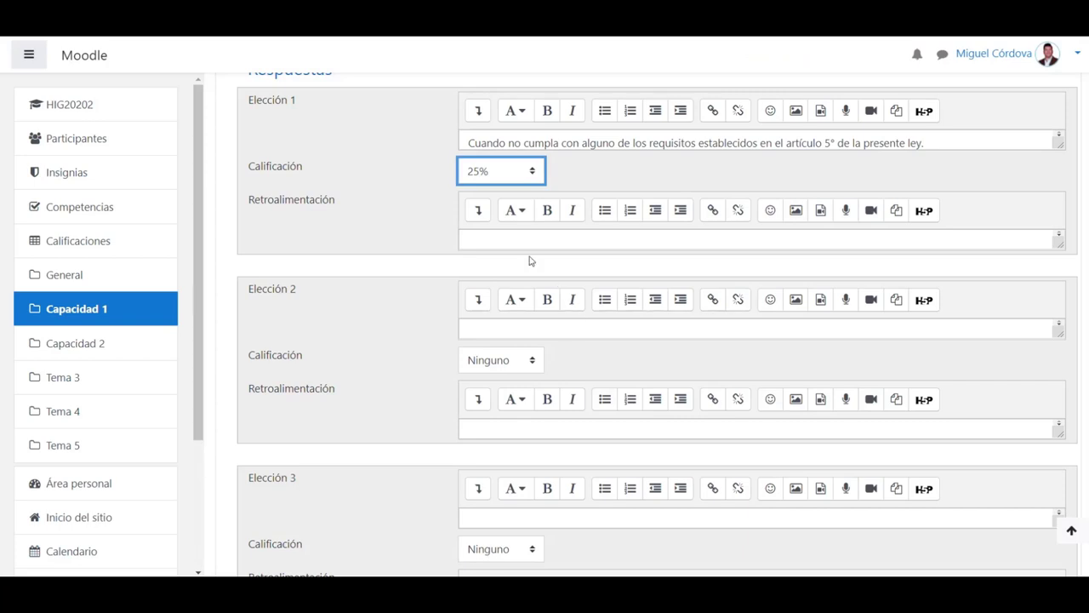
click(480, 329)
key(ctrl+v)
click(488, 365)
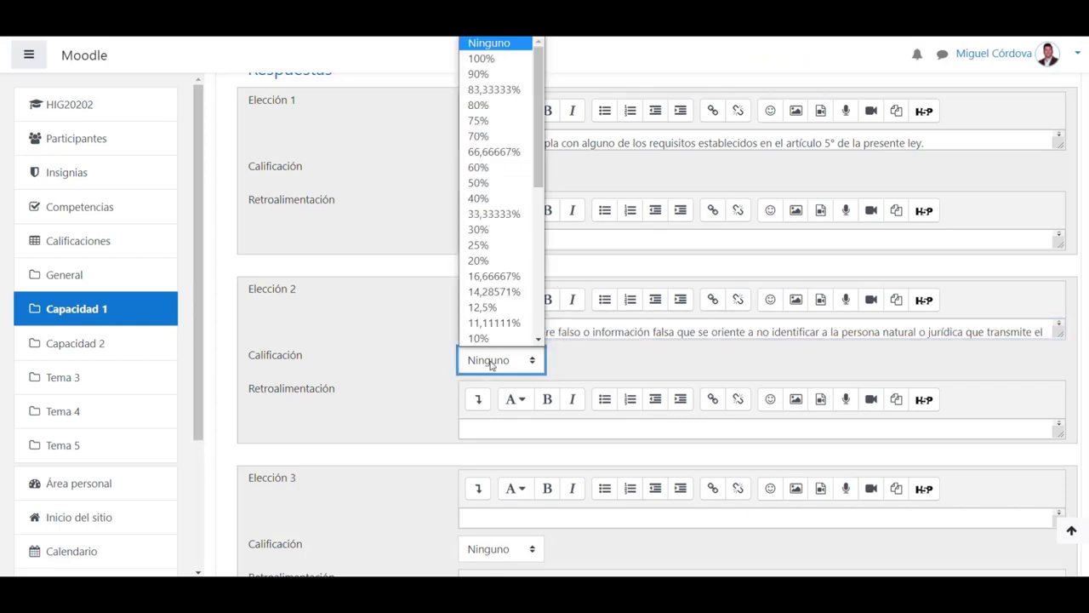
click(490, 245)
Copy option c, without its letter, from the Word document into Elección 3 and set its Calificación to 25%.
scroll(498, 384, down, 3)
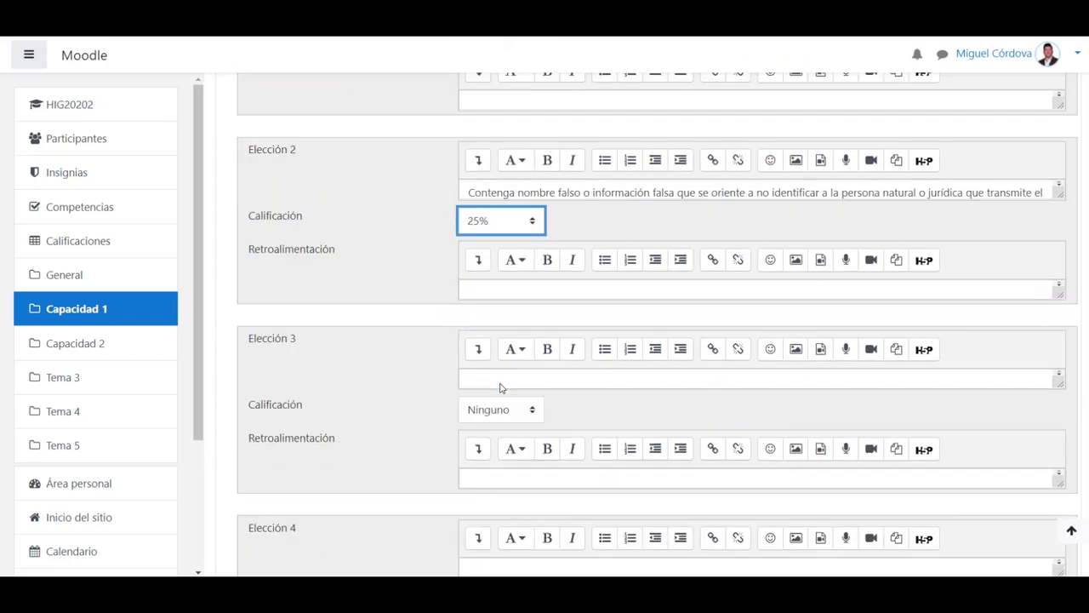
key(alt+Tab)
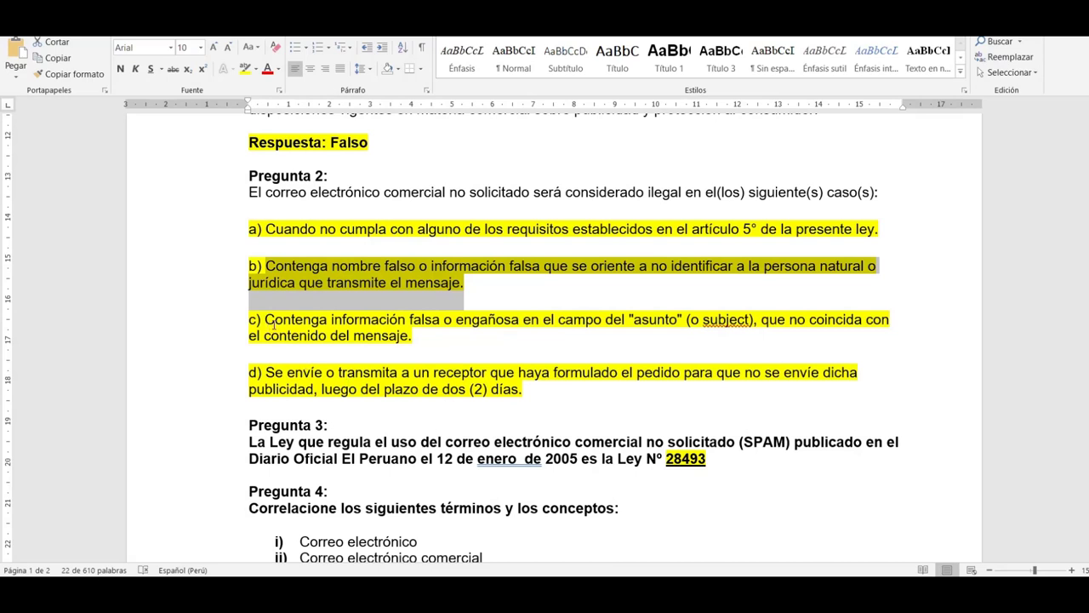
drag(274, 322, 416, 341)
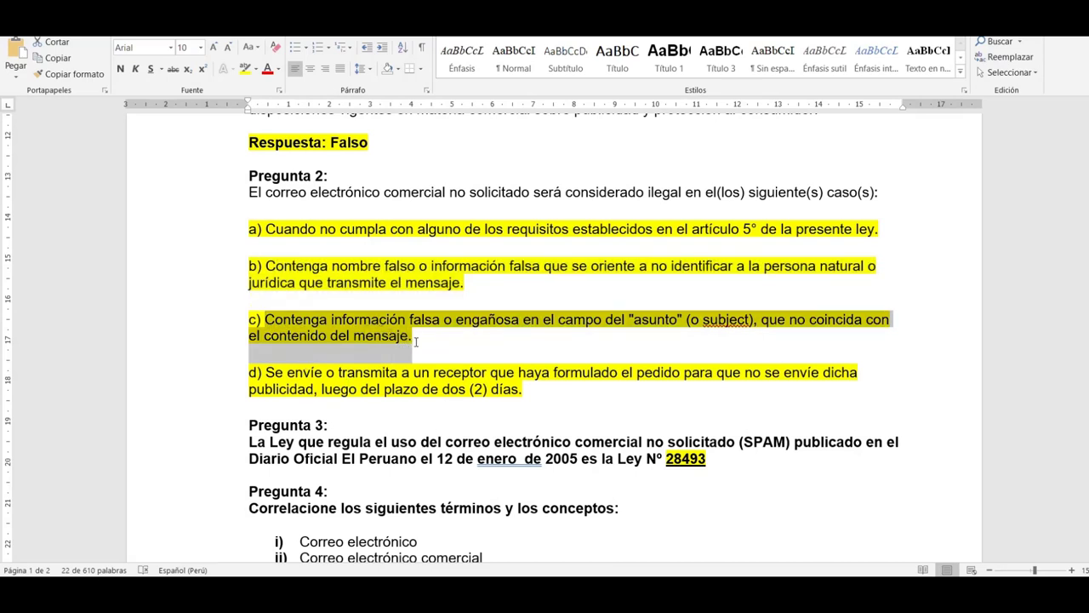
key(ctrl+c)
key(alt+Tab)
click(505, 301)
key(ctrl+v)
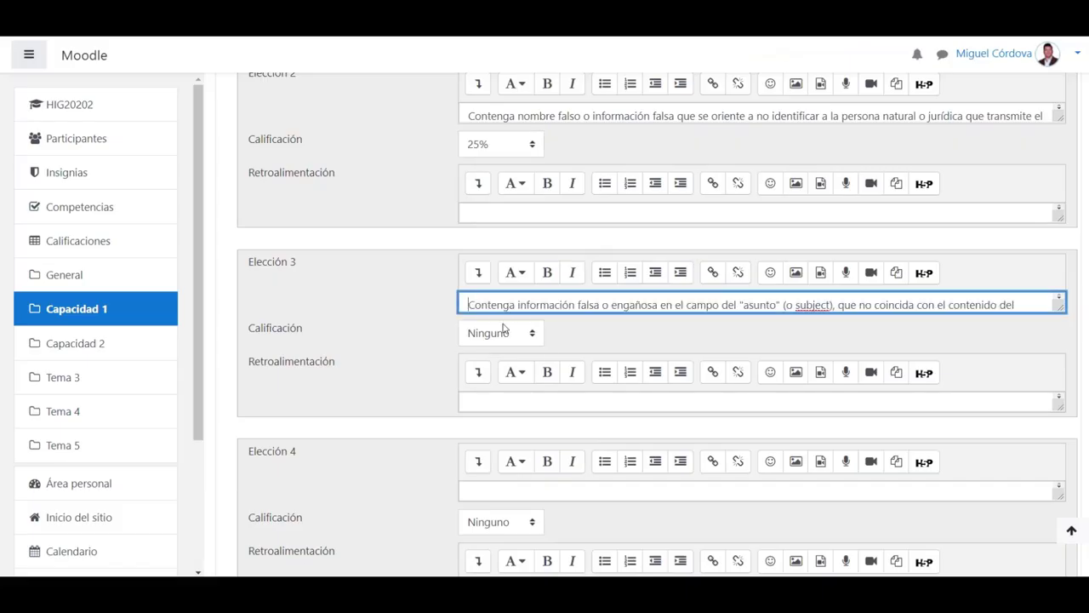
click(464, 116)
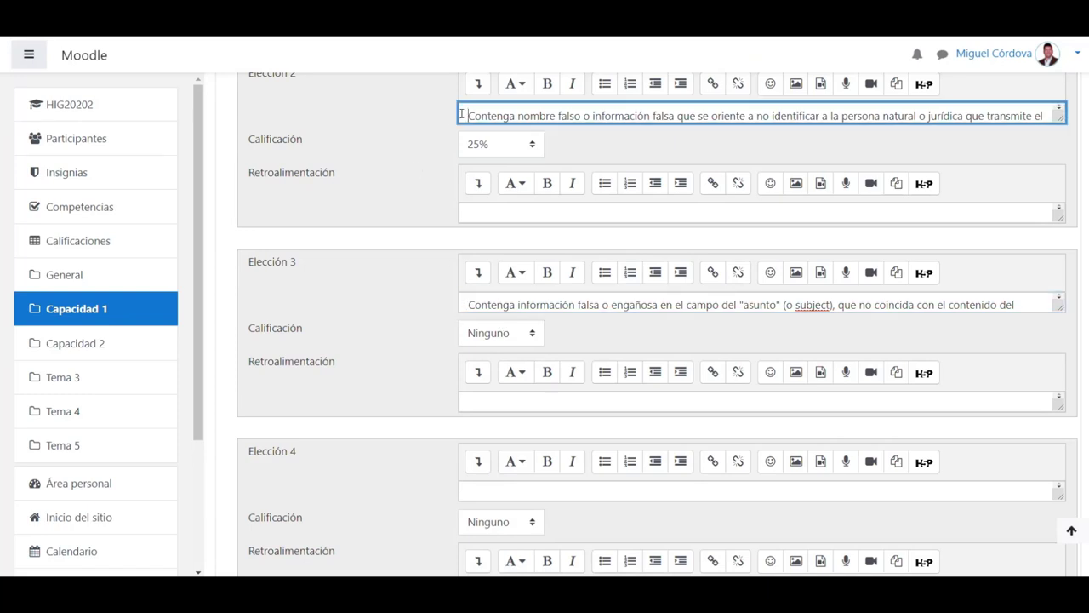
click(468, 304)
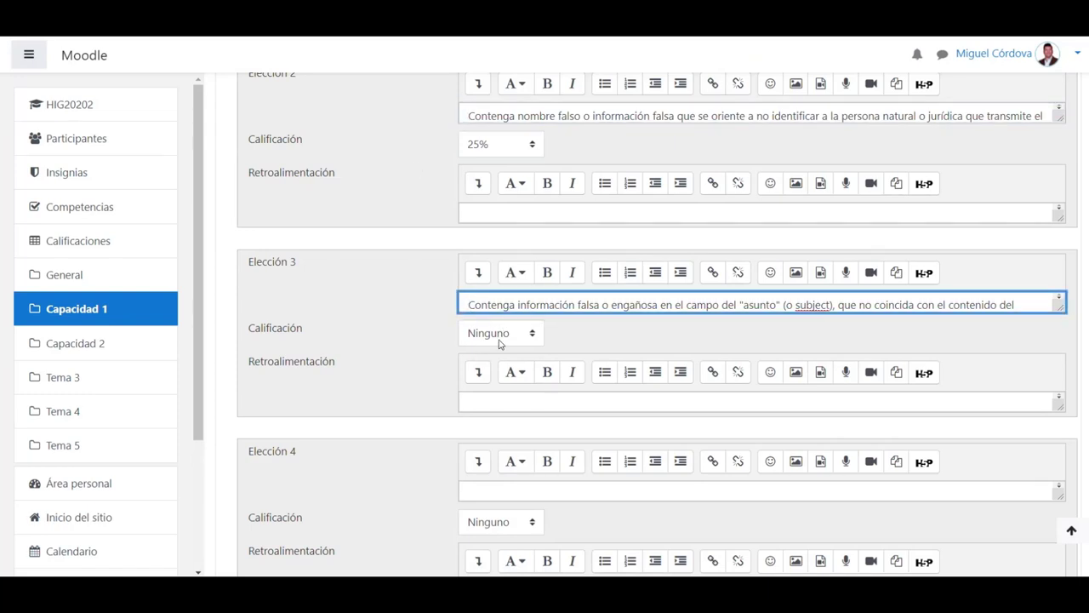
click(501, 339)
click(483, 218)
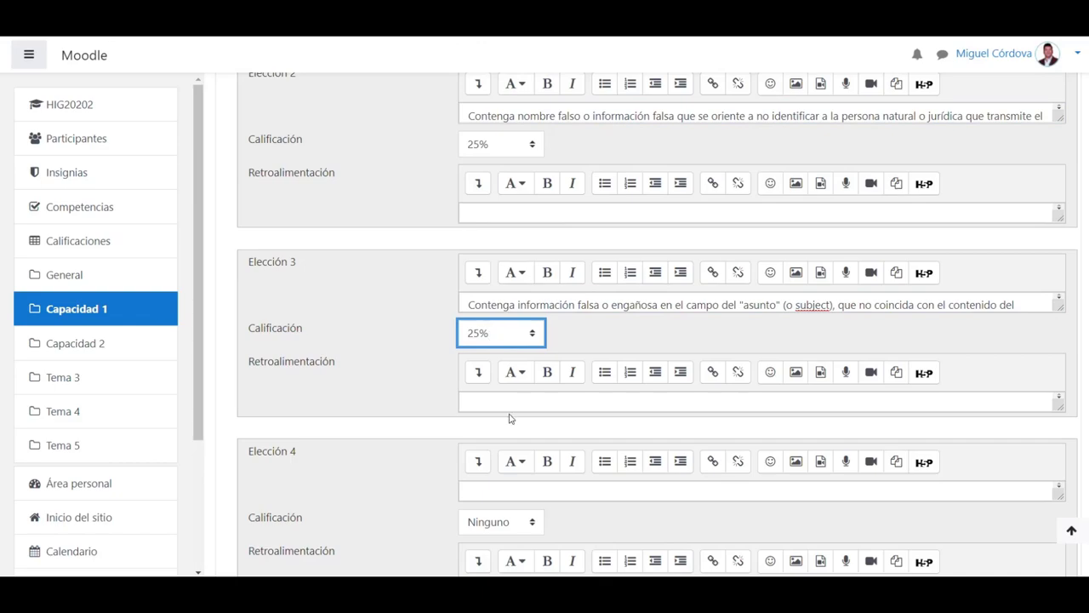
Copy option d, without its letter, from the Word document into Elección 4 and set its Calificación to 25%.
scroll(509, 418, down, 3)
key(alt+Tab)
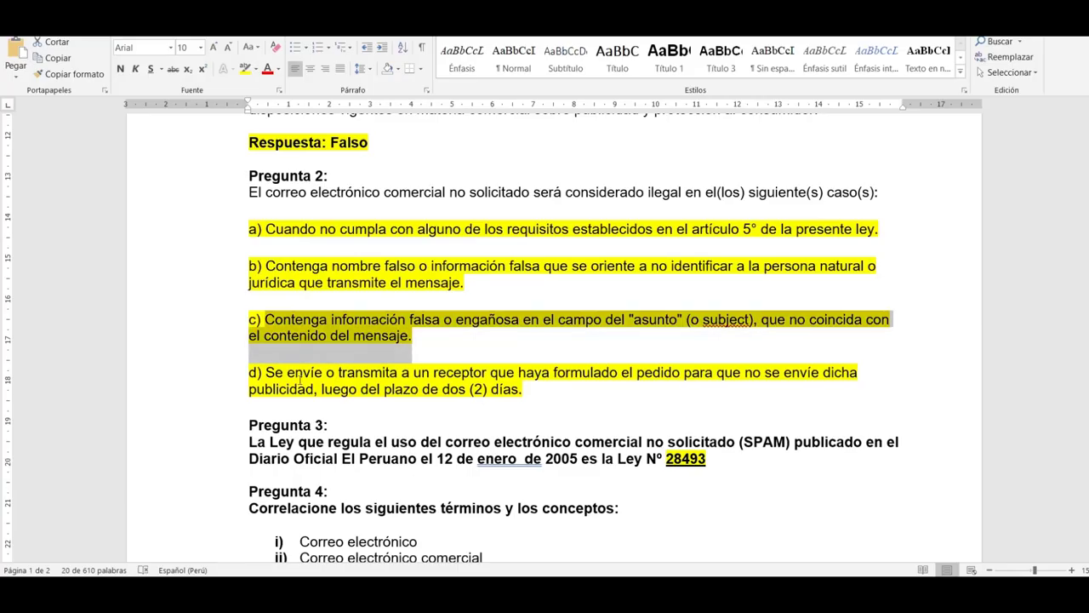
drag(265, 375, 523, 393)
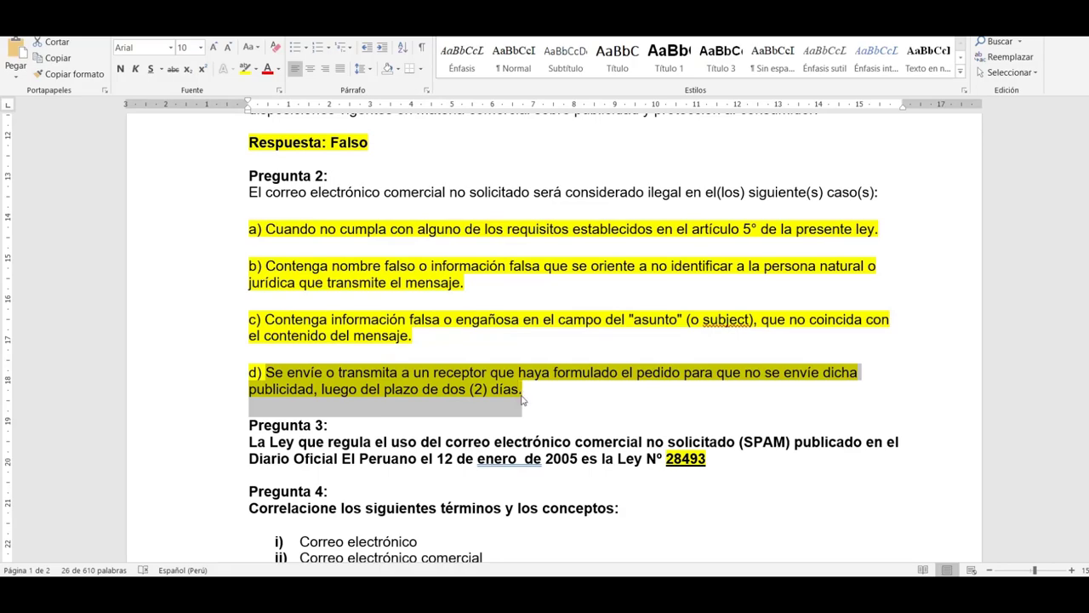
key(alt+Tab)
click(481, 349)
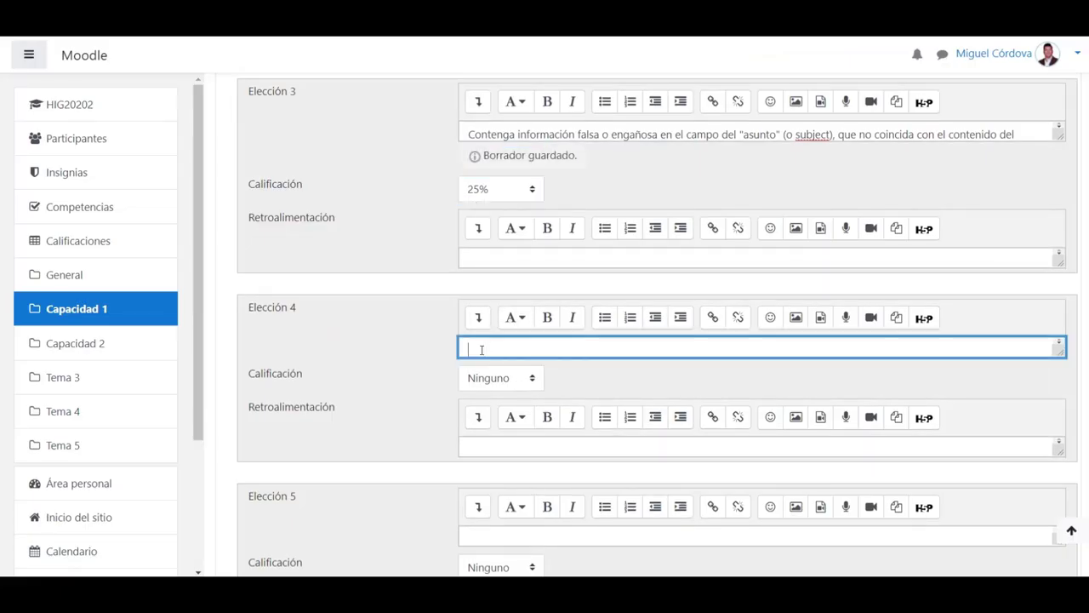
key(ctrl+v)
click(501, 378)
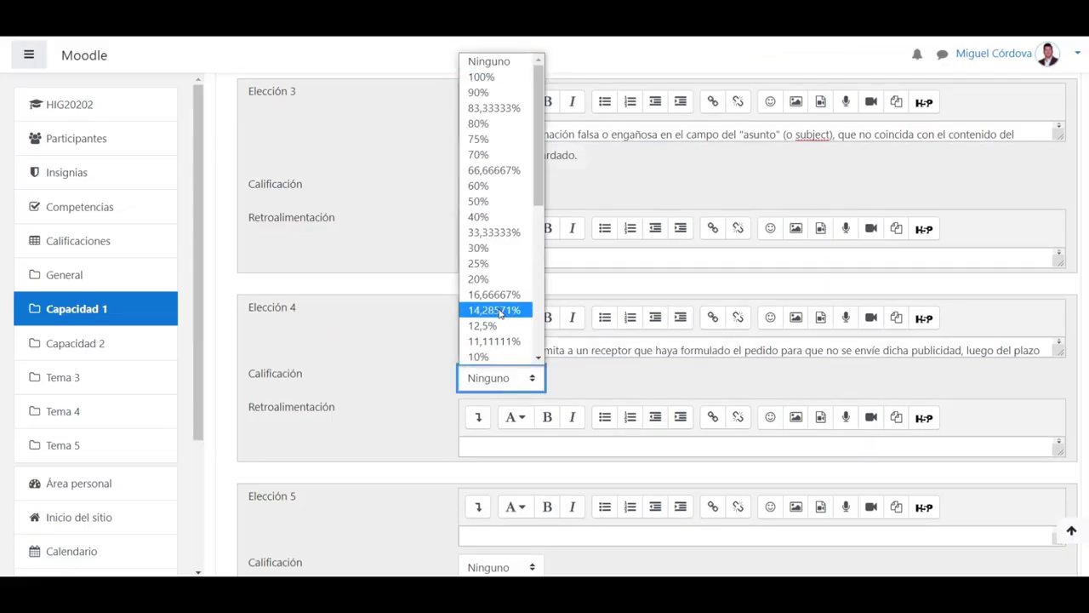
click(490, 264)
Review the grades of the filled-in choices and save the multiple-choice question.
scroll(678, 406, down, 1)
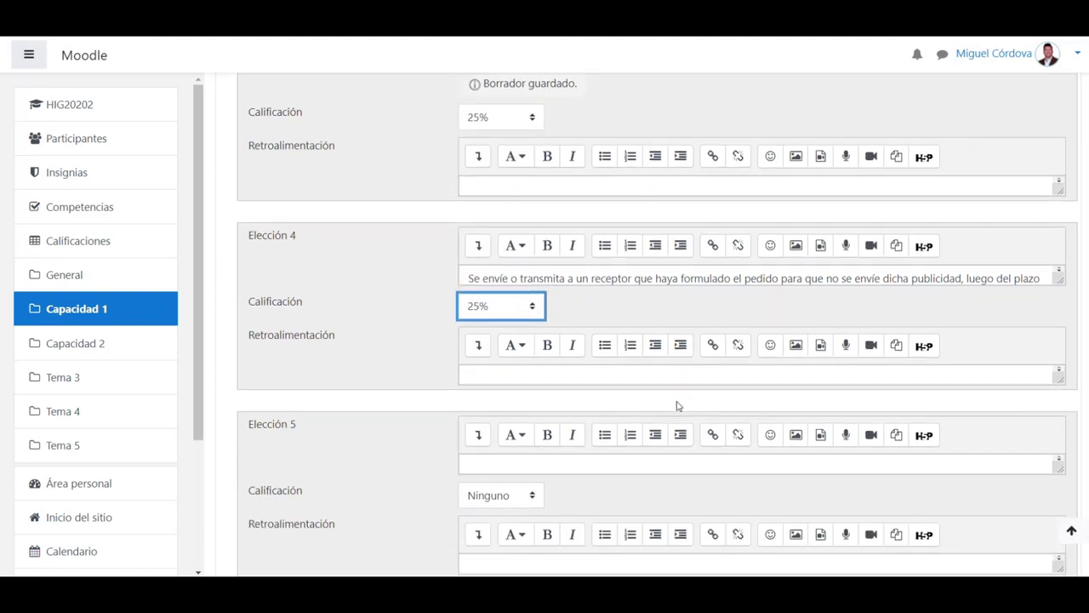
scroll(658, 324, up, 5)
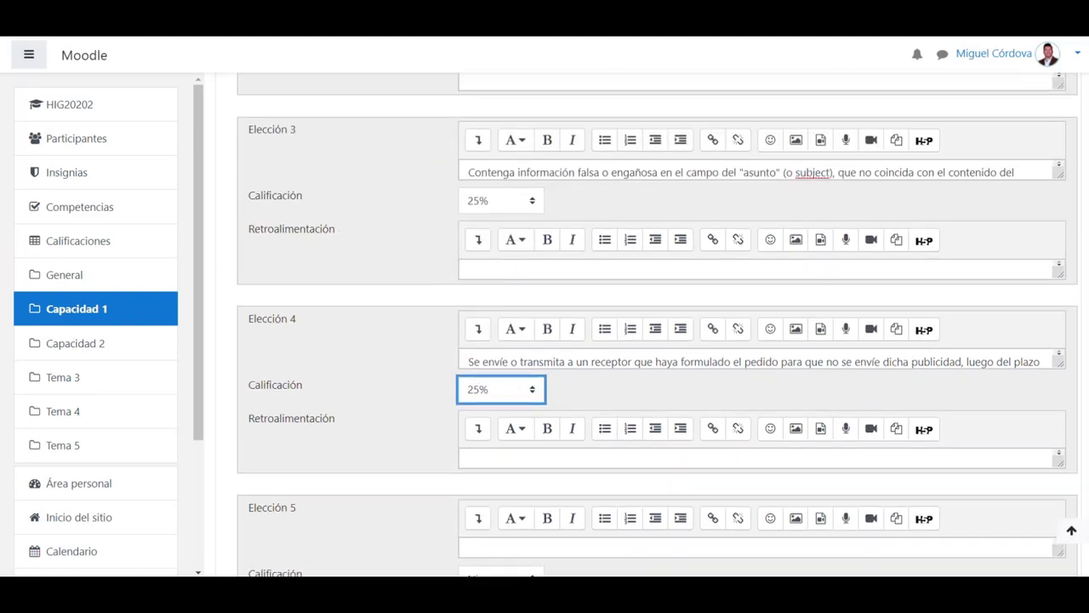
scroll(502, 386, down, 4)
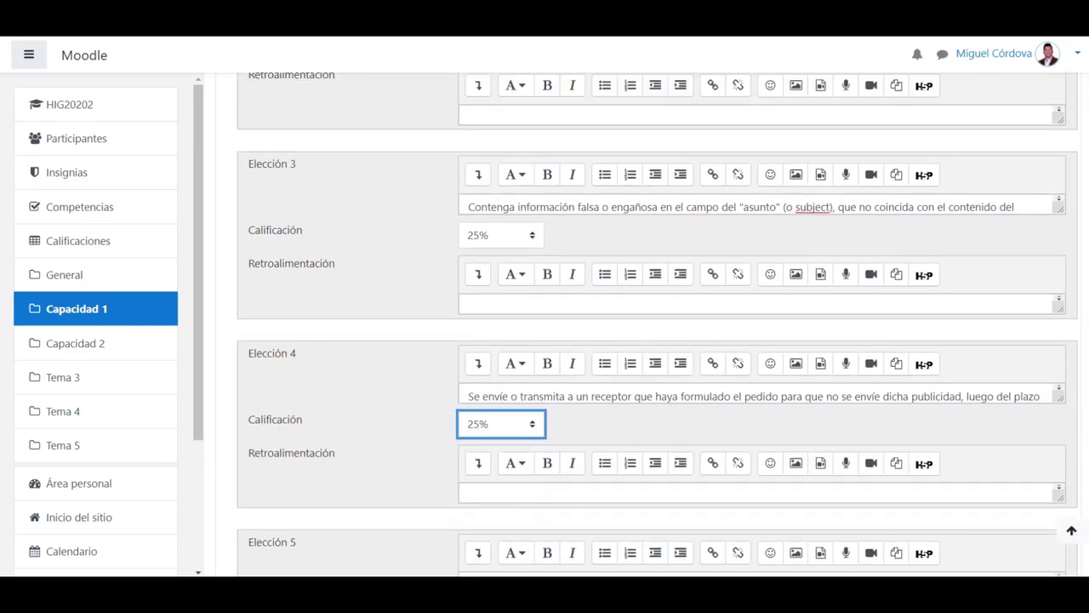
scroll(1051, 467, up, 2)
scroll(1052, 467, down, 6)
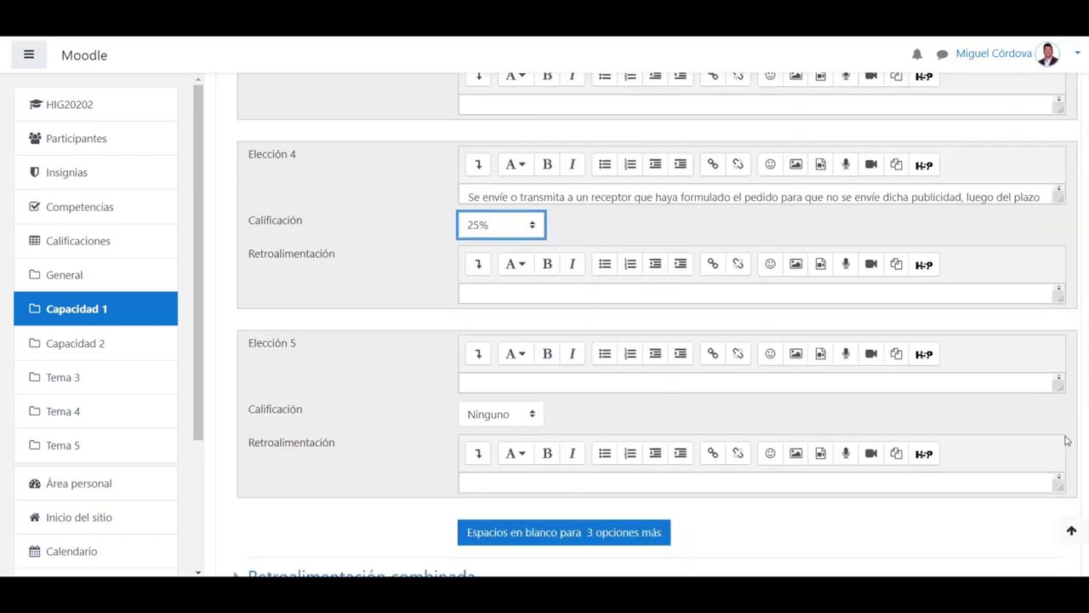
scroll(1051, 467, down, 3)
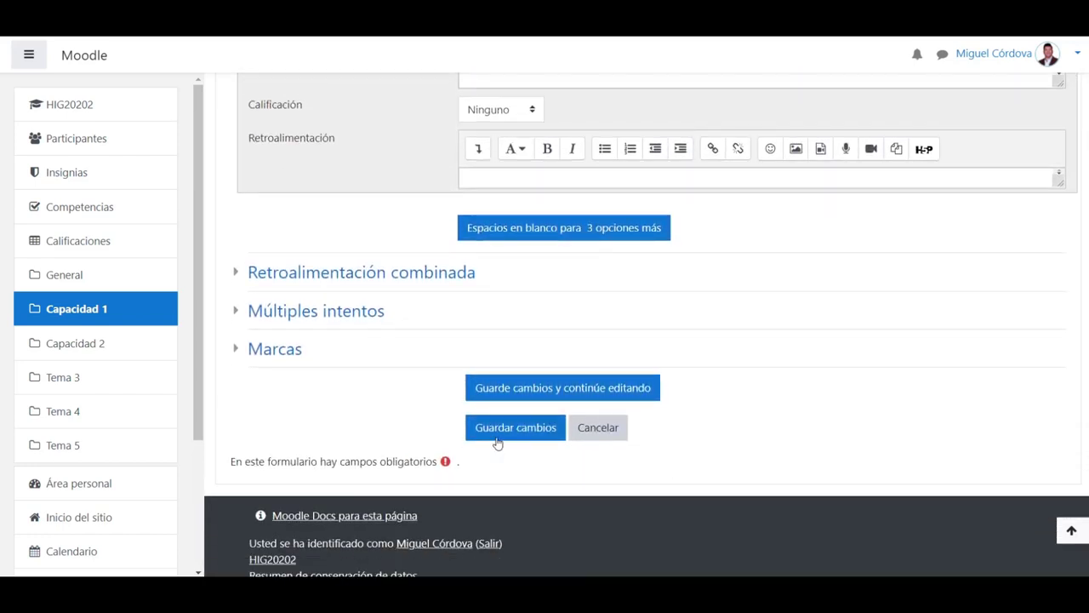
click(502, 436)
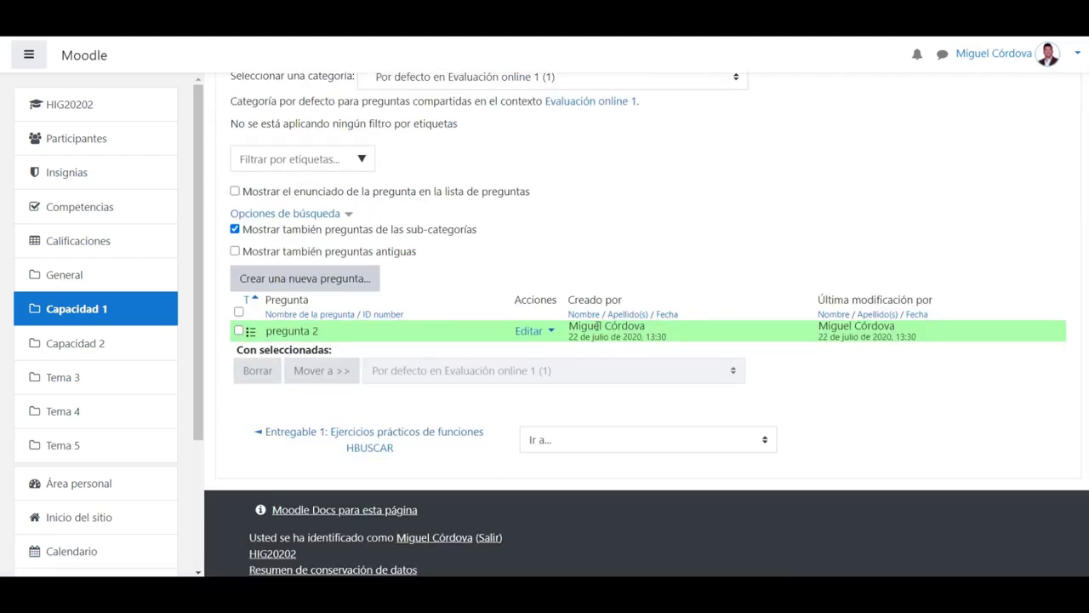
Preview pregunta 2 from the question bank list.
click(548, 333)
click(460, 423)
click(288, 320)
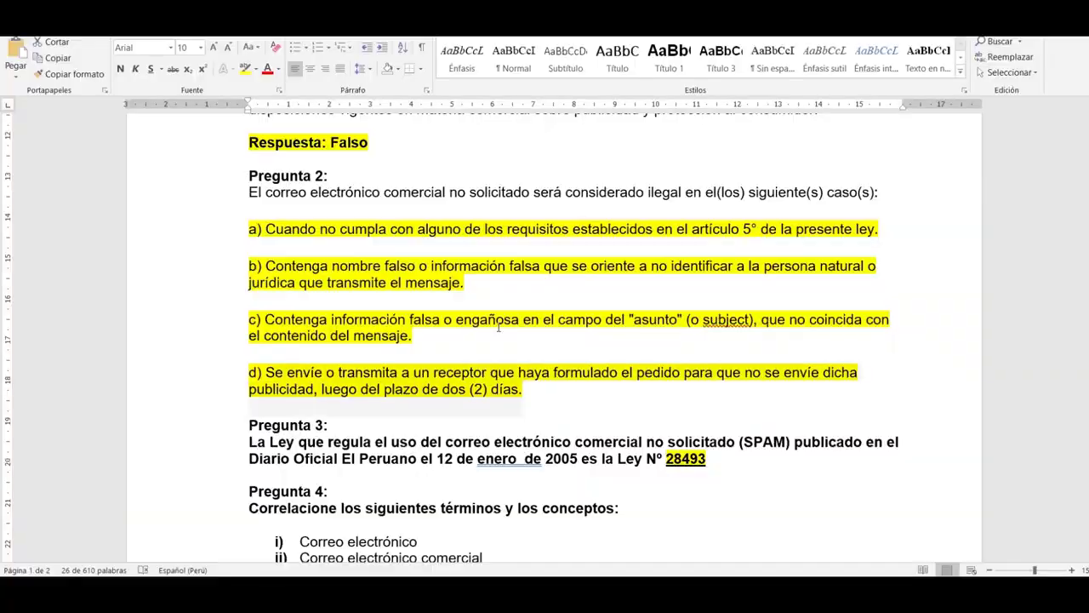
Check Pregunta 3 in the Word document and start a new Respuesta corta question for it.
scroll(545, 323, down, 1)
drag(266, 298, 498, 327)
scroll(499, 327, up, 6)
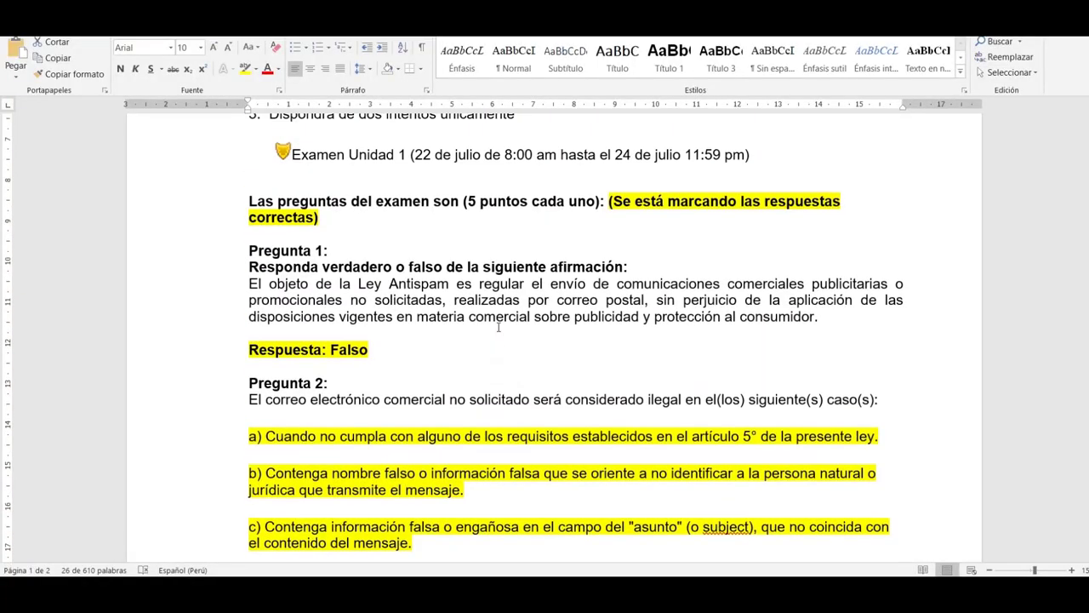
scroll(545, 340, down, 10)
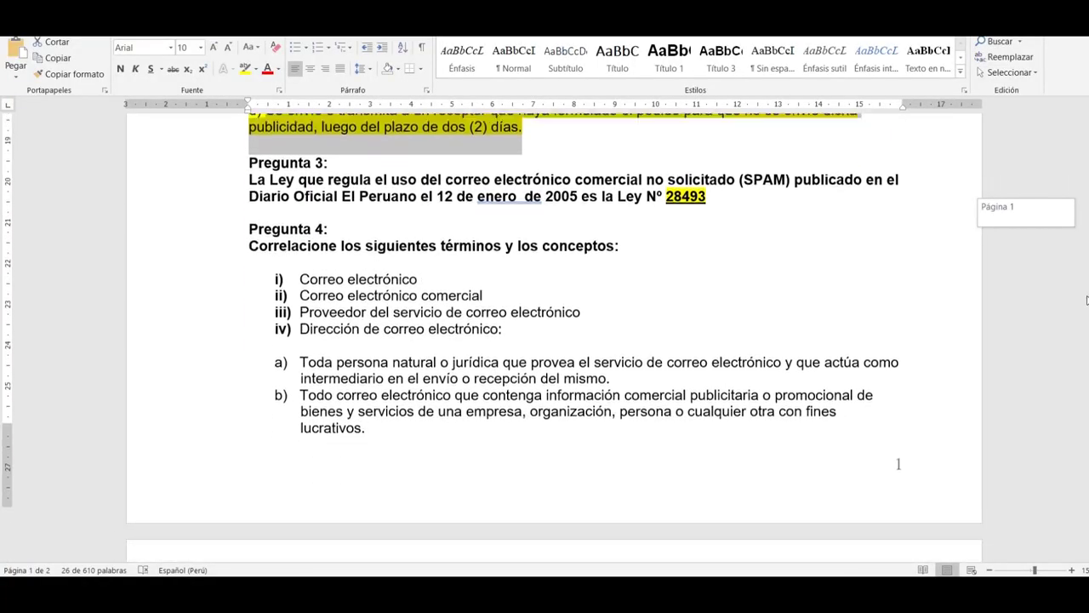
key(alt+Tab)
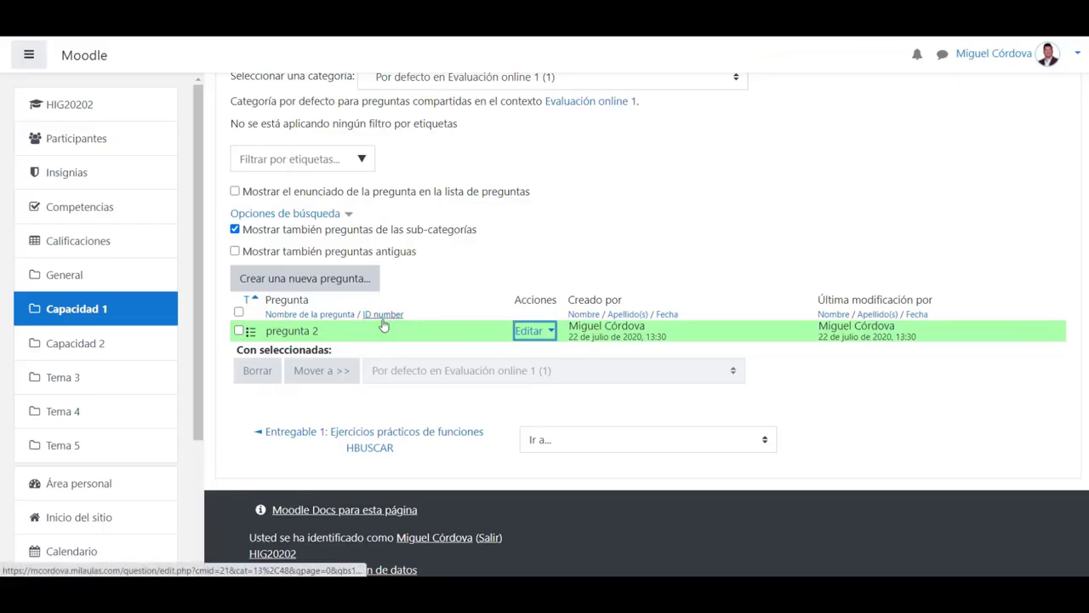
click(319, 283)
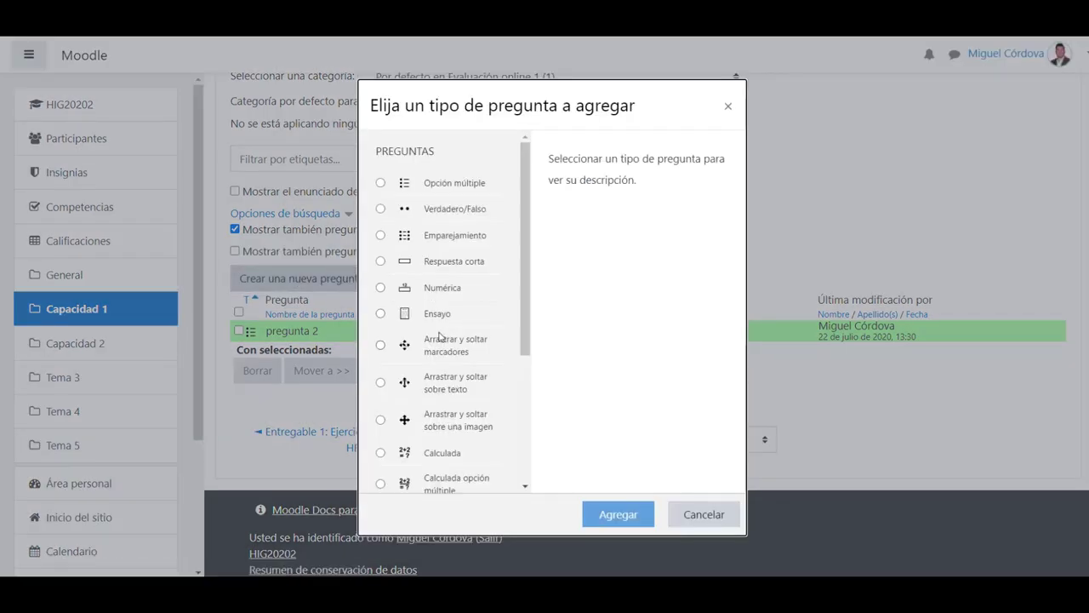
click(448, 264)
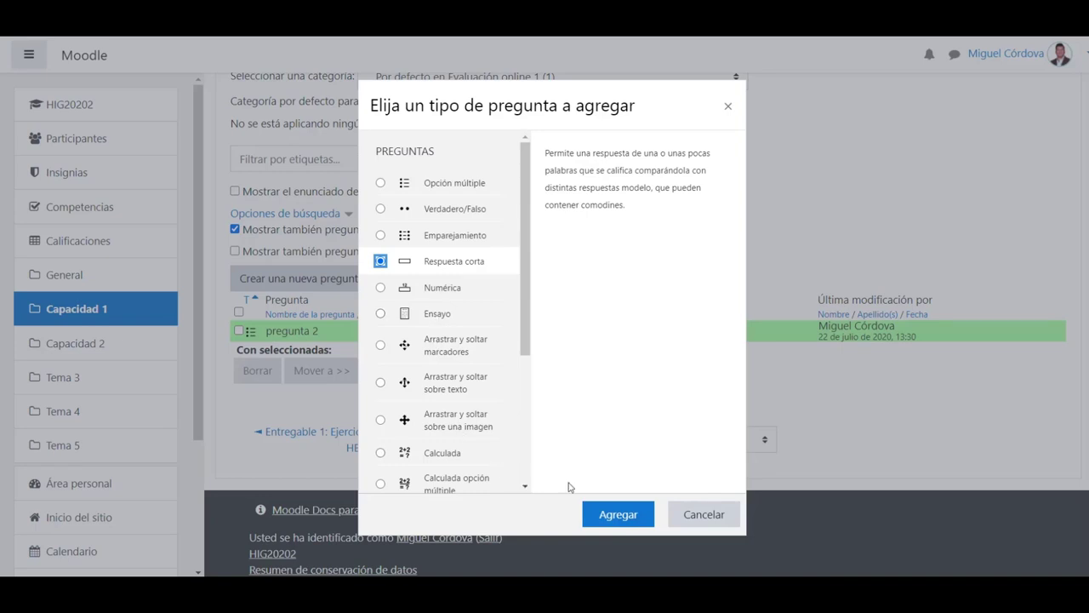
click(616, 515)
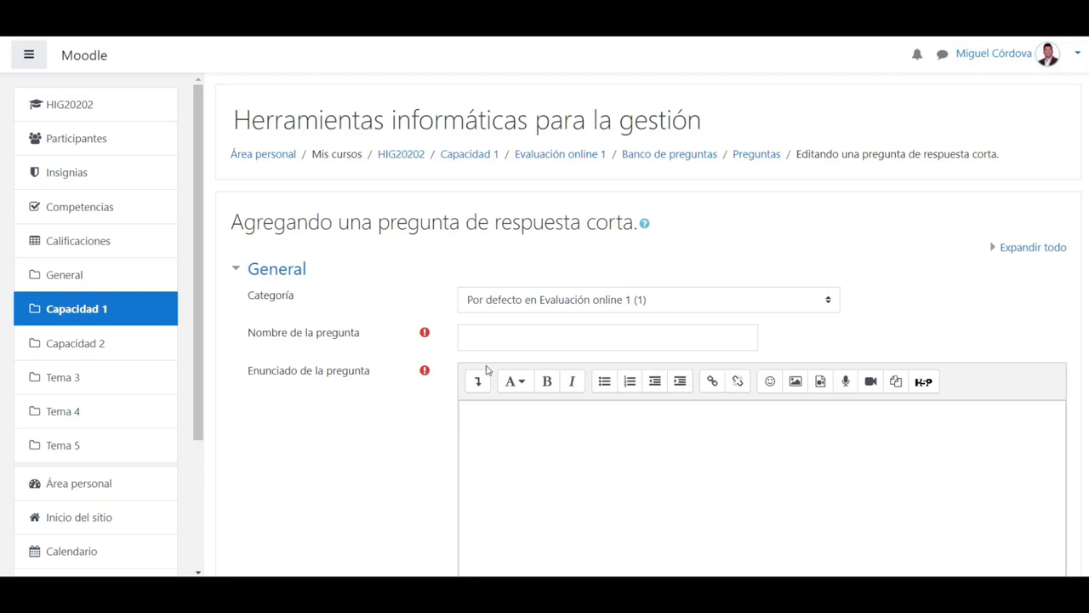
Keep the default category of Evaluación online 1 and name the short-answer question "pregunta 3".
key(alt+Tab)
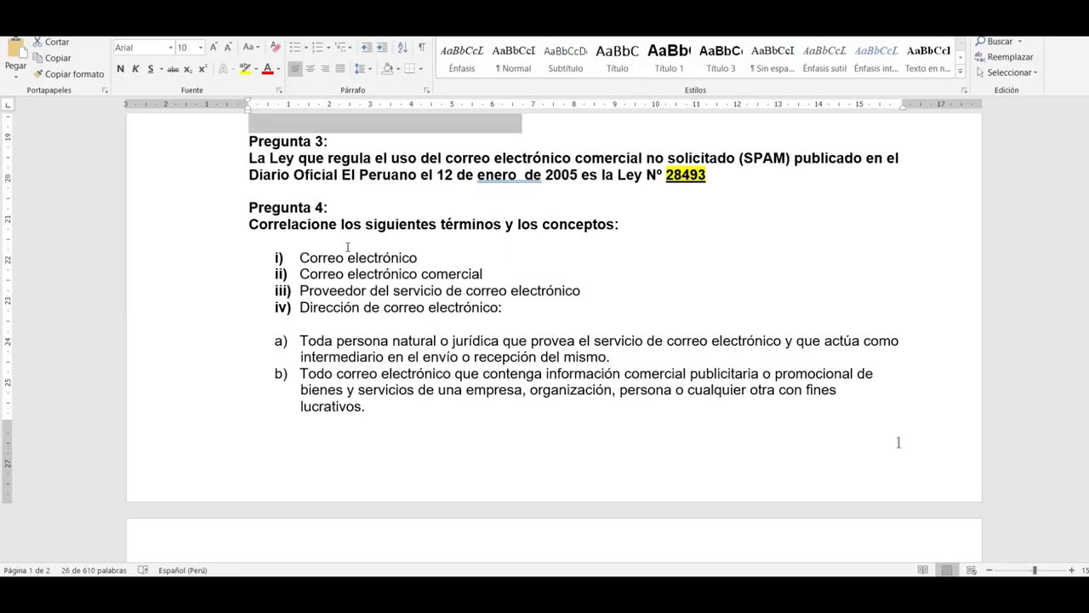
key(alt+Tab)
click(548, 306)
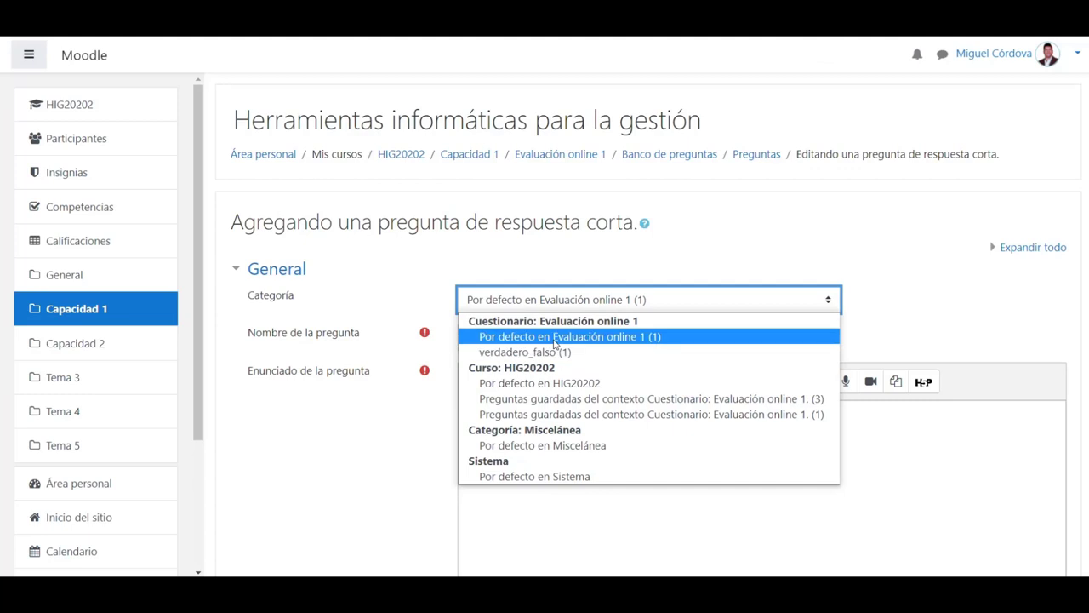
click(554, 341)
click(554, 337)
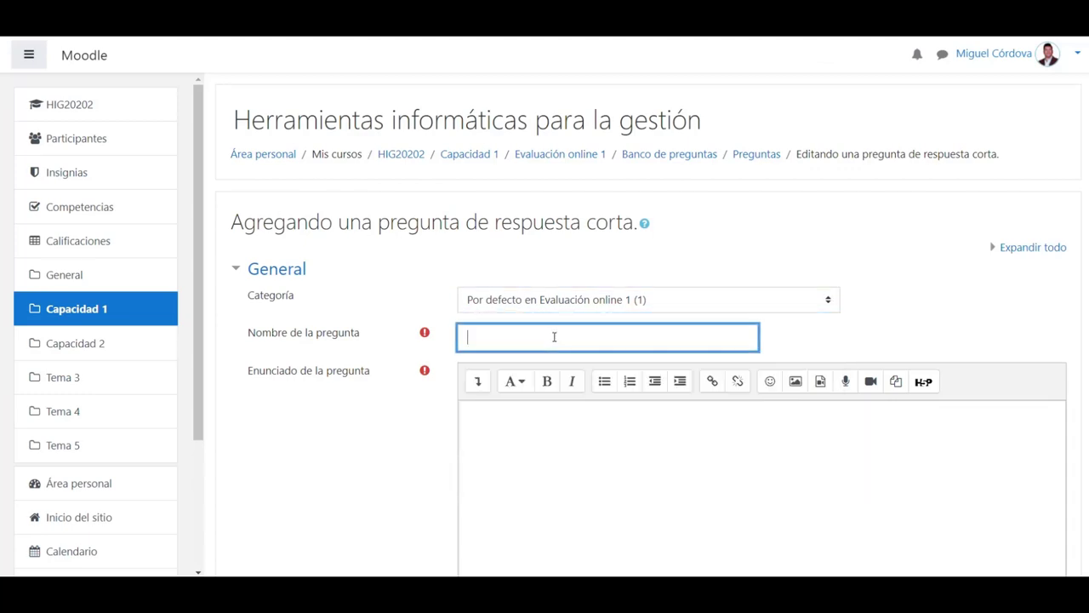
text(pregunta 3)
Copy the Pregunta 3 statement, without the law number, from the Word document into Enunciado de la pregunta and remove its bold formatting.
key(alt+Tab)
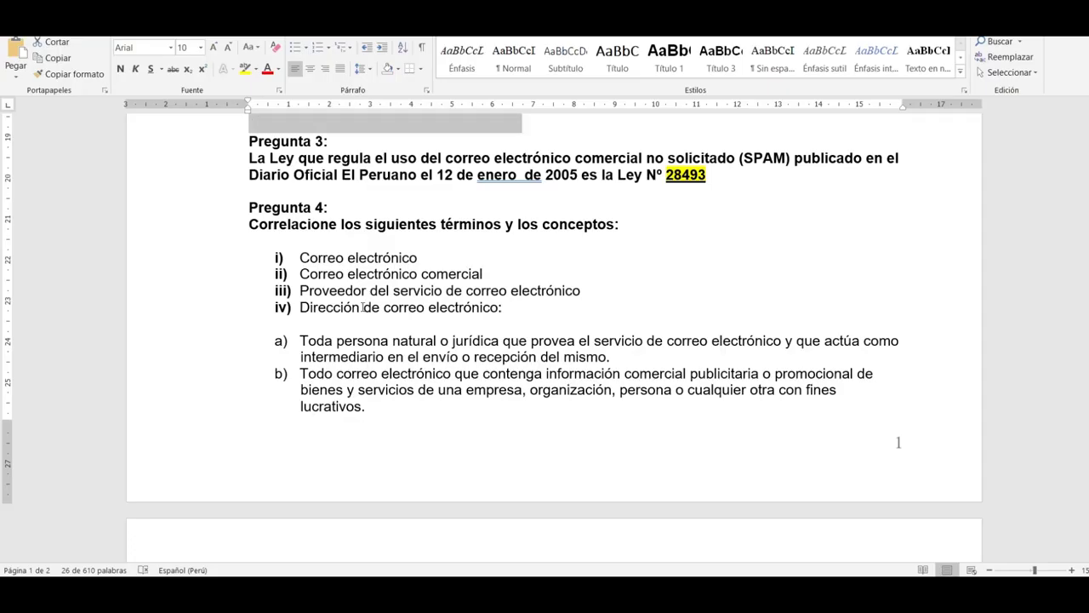
drag(249, 158, 708, 175)
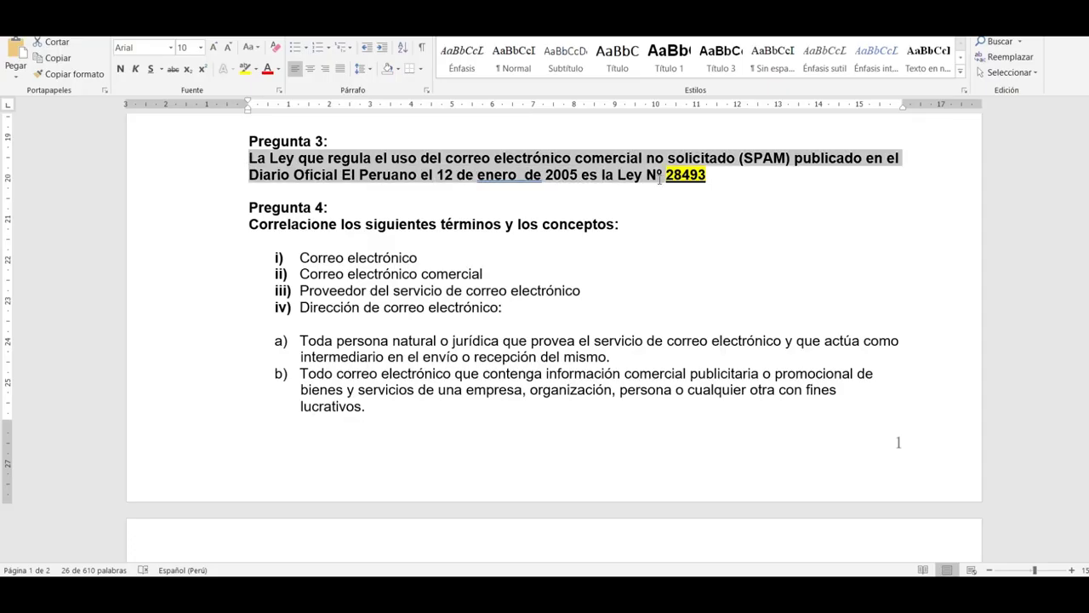
key(ctrl+c)
key(alt+Tab)
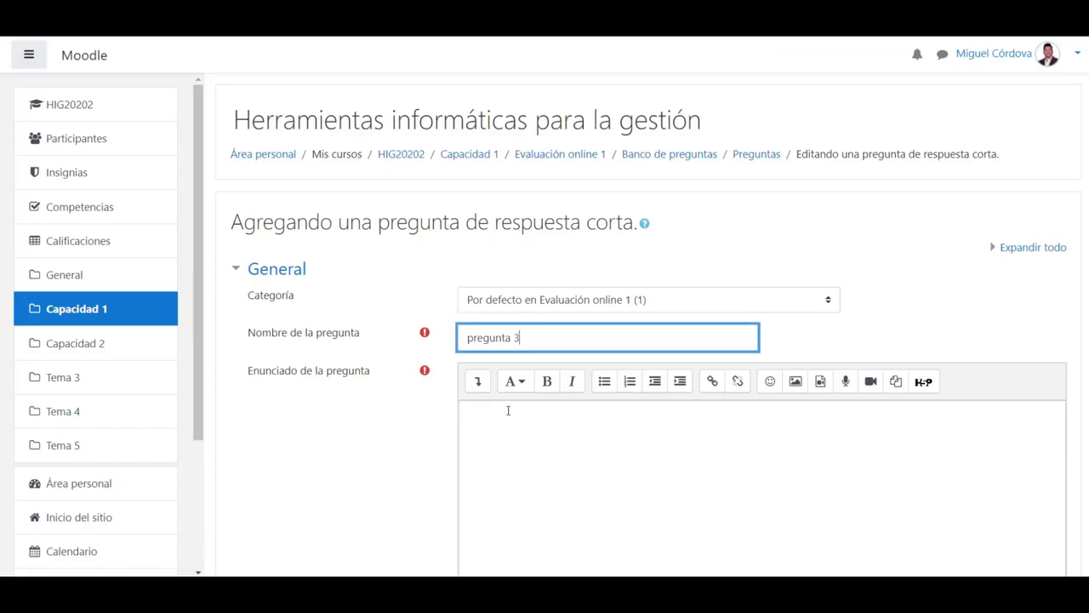
click(675, 453)
key(ctrl+v)
key(ctrl+a)
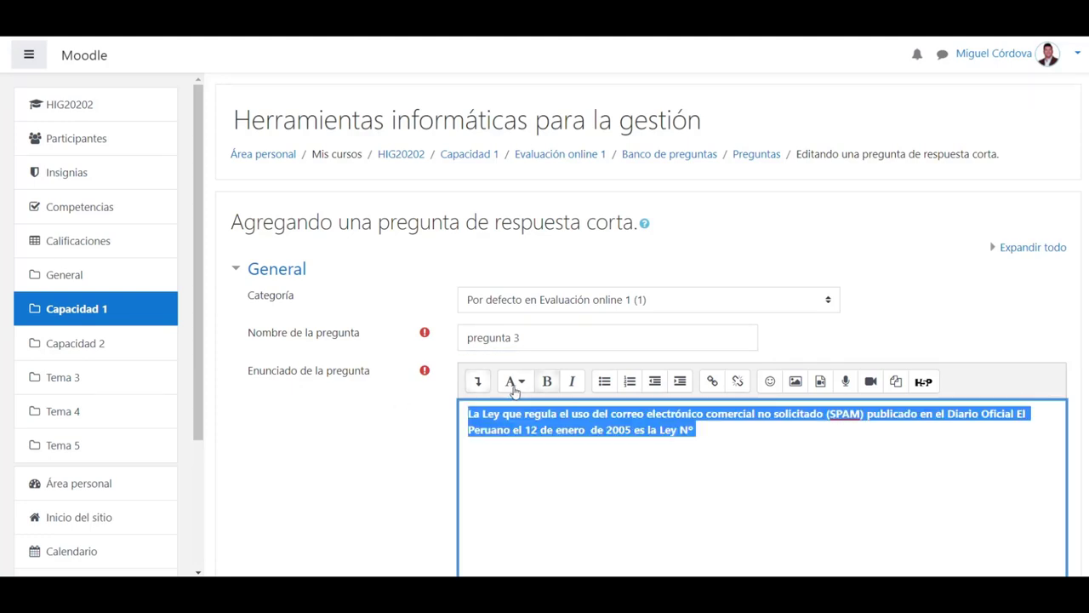
click(545, 381)
Copy the answer 28493 from the Word document into Respuesta 1 and set its Calificación to 100%.
scroll(571, 432, down, 4)
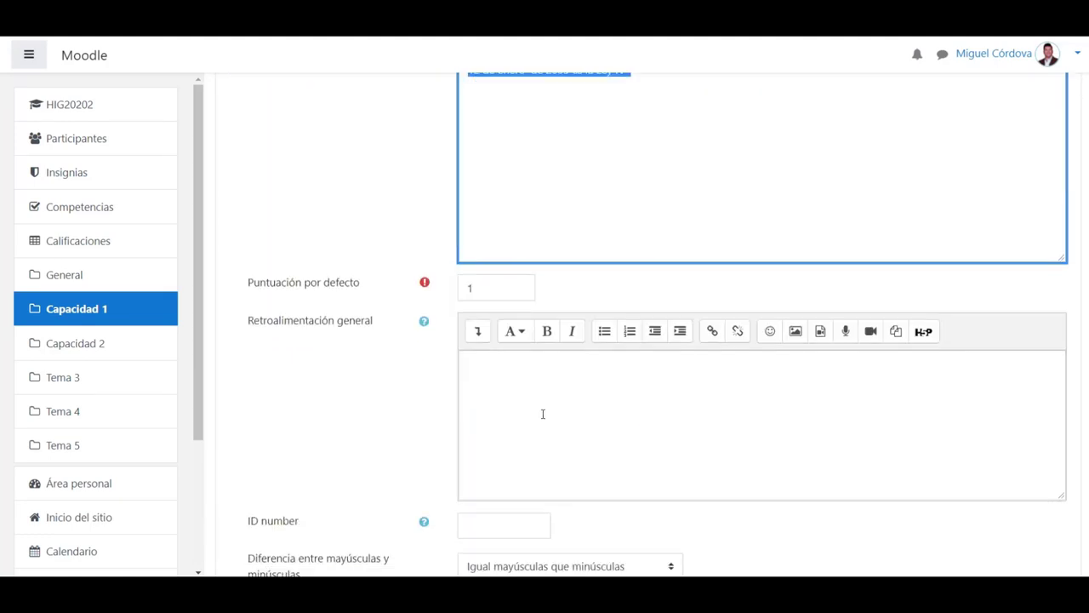
scroll(542, 413, down, 3)
click(486, 304)
key(alt+Tab)
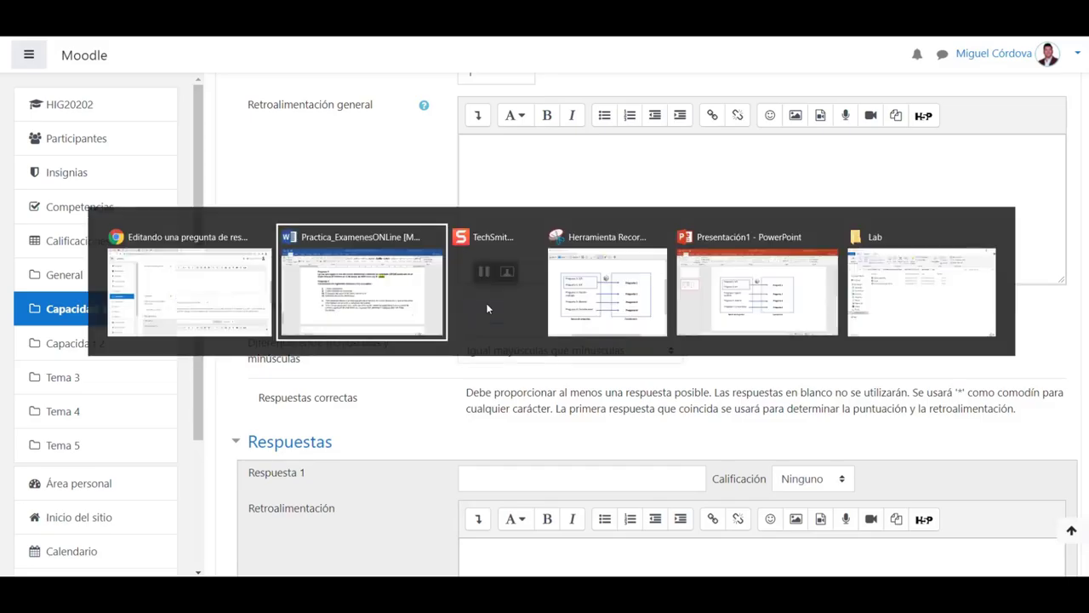
drag(707, 175, 666, 176)
key(alt+Tab)
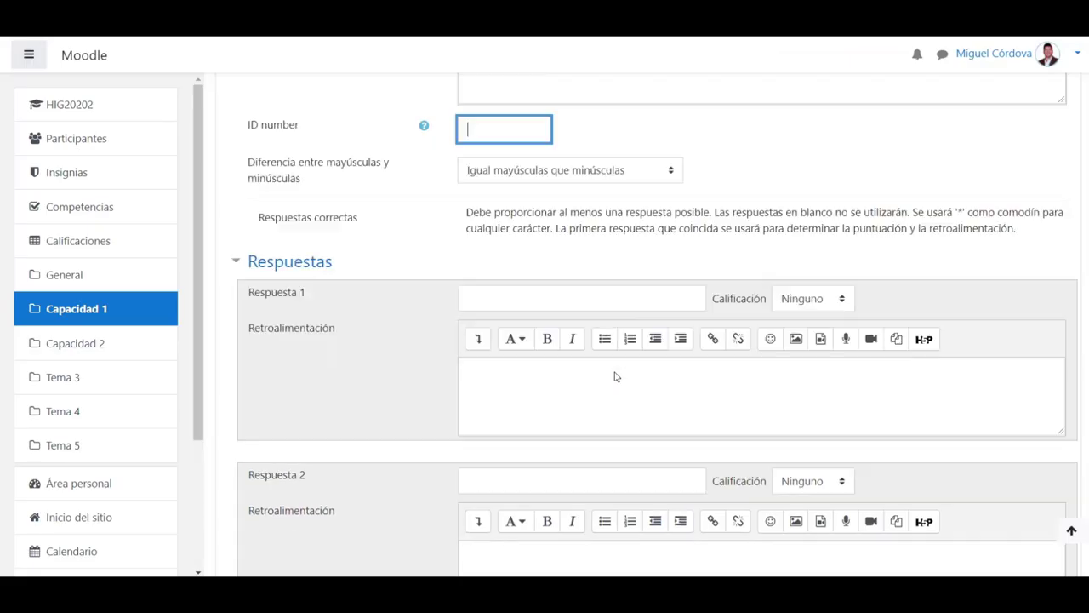
scroll(615, 371, down, 2)
click(540, 187)
key(ctrl+v)
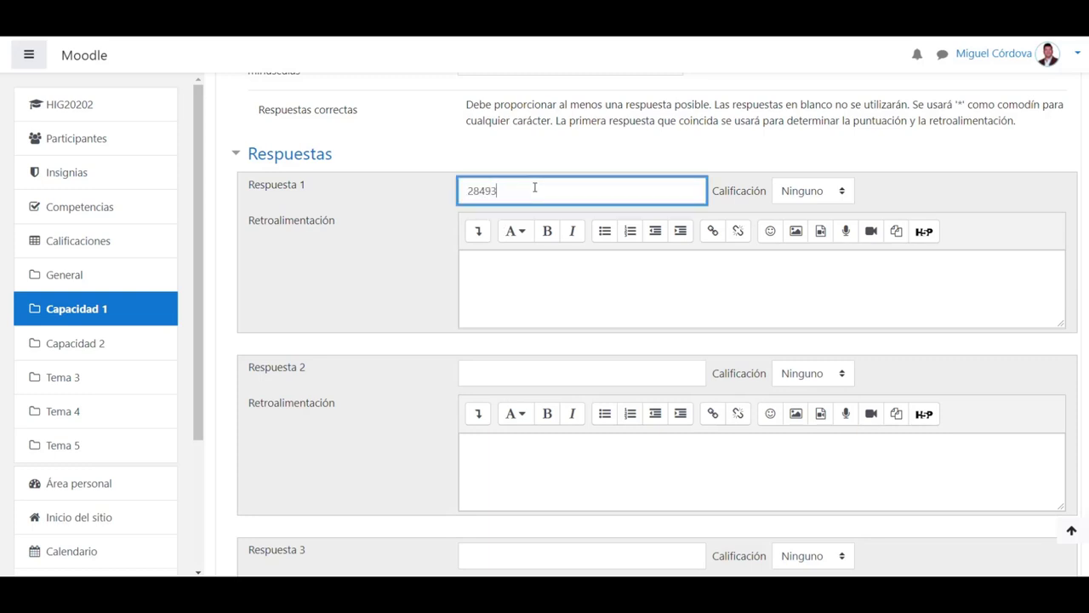
click(809, 192)
click(800, 228)
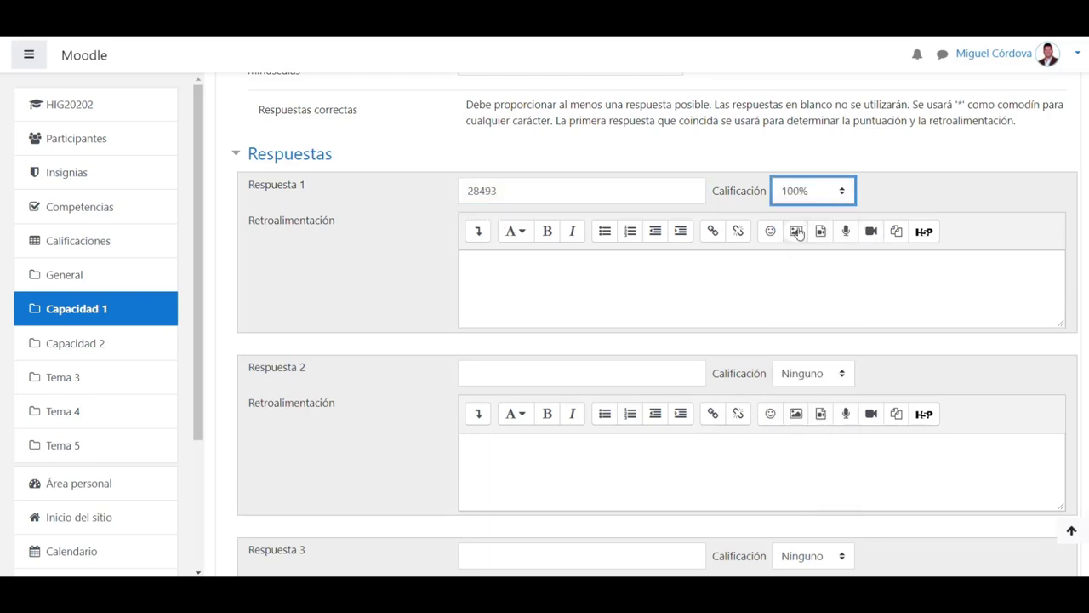
Review the answer fields and save the short-answer question.
click(558, 266)
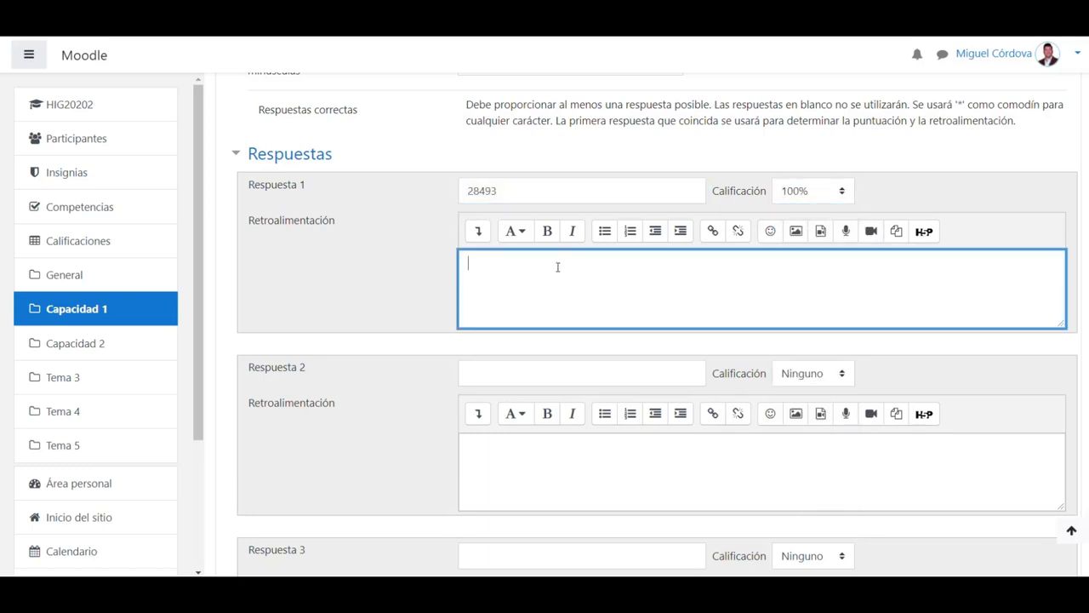
double_click(516, 192)
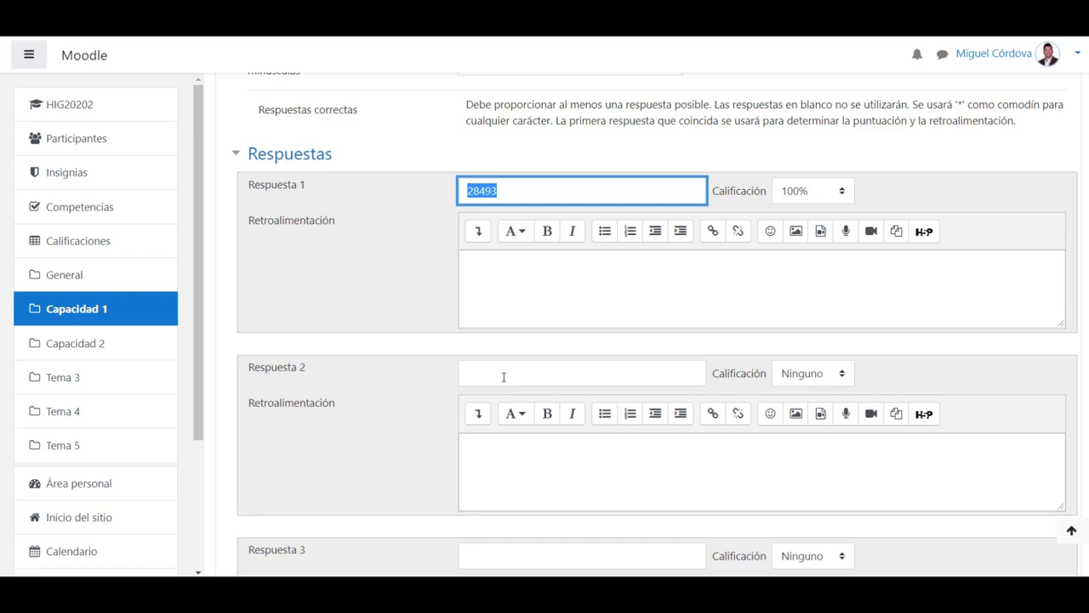
scroll(504, 377, up, 1)
scroll(503, 400, down, 4)
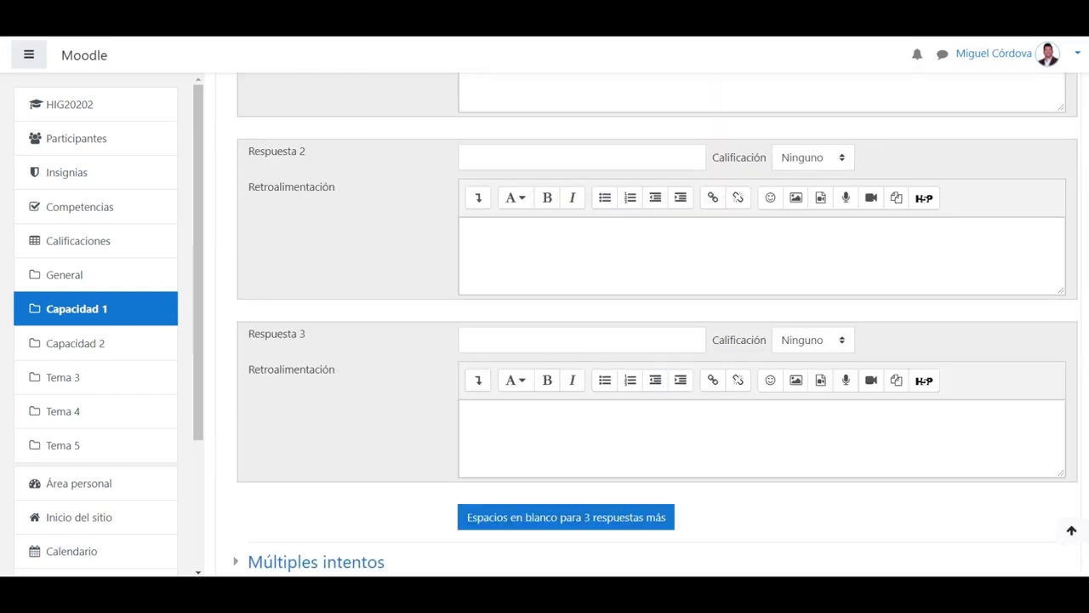
scroll(657, 324, up, 1)
scroll(658, 324, up, 2)
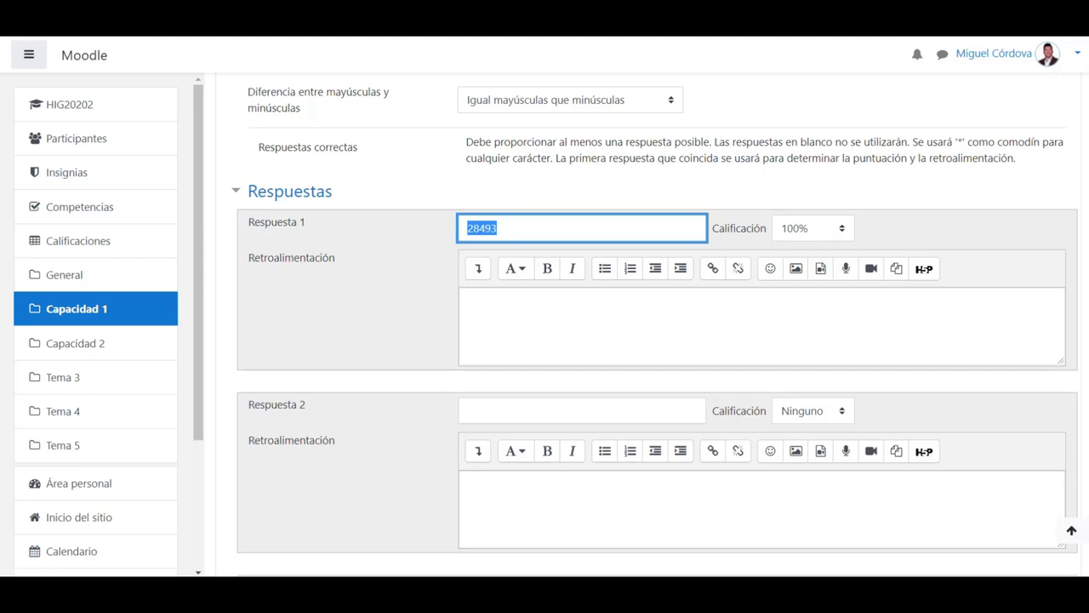
scroll(1074, 391, down, 6)
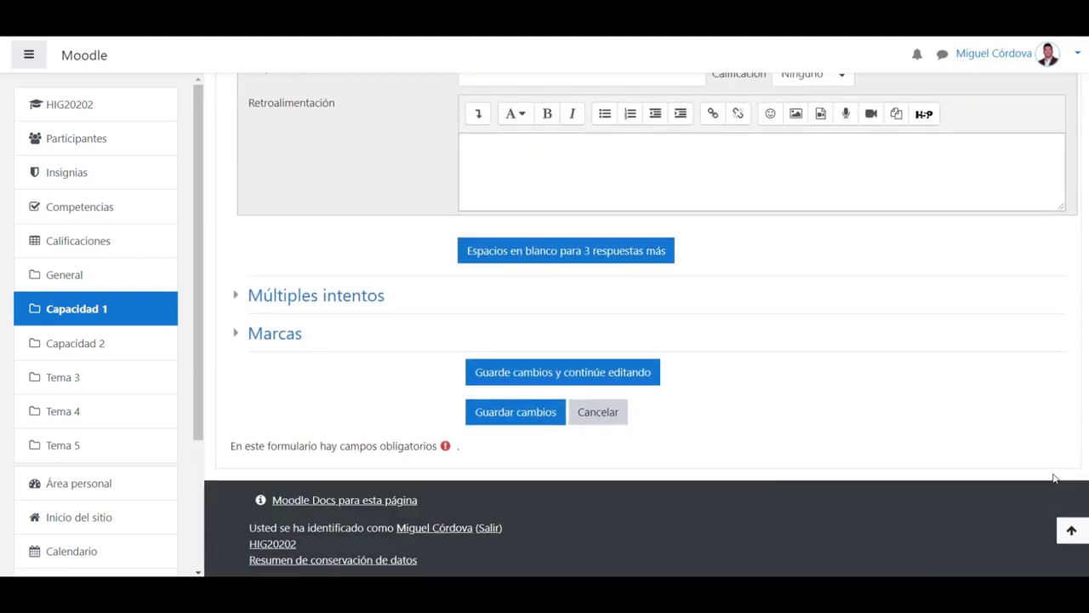
click(521, 421)
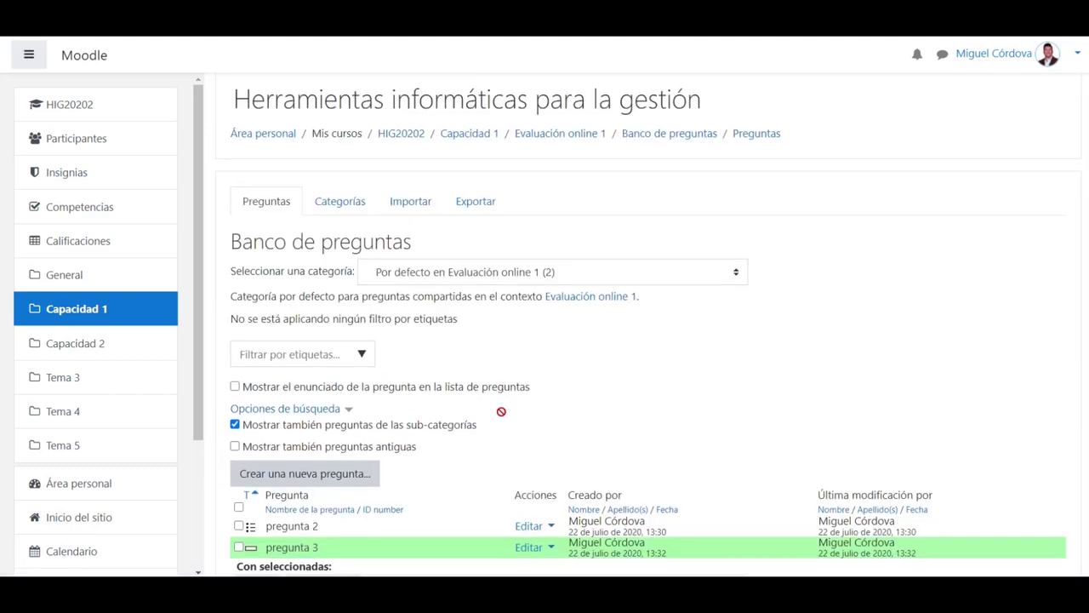
Preview pregunta 3, fill in its correct answer and close the preview.
click(541, 356)
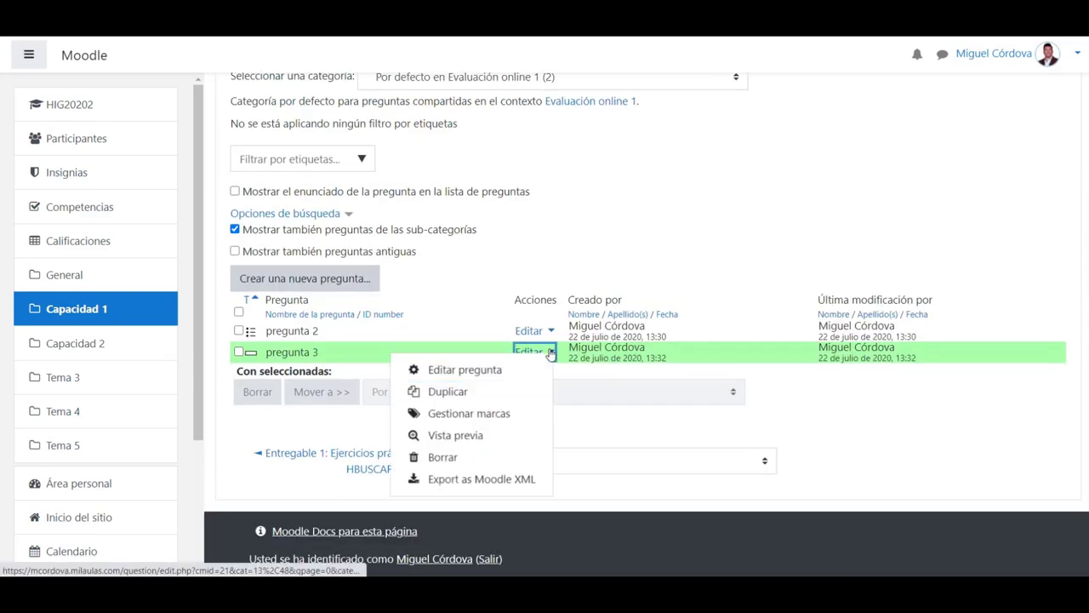
click(455, 438)
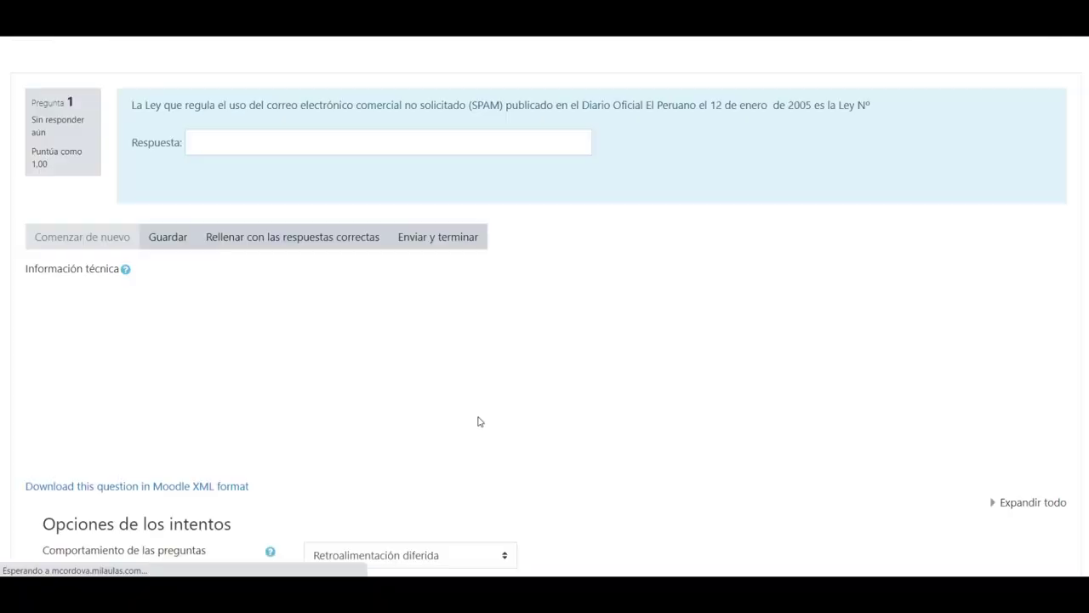
click(268, 239)
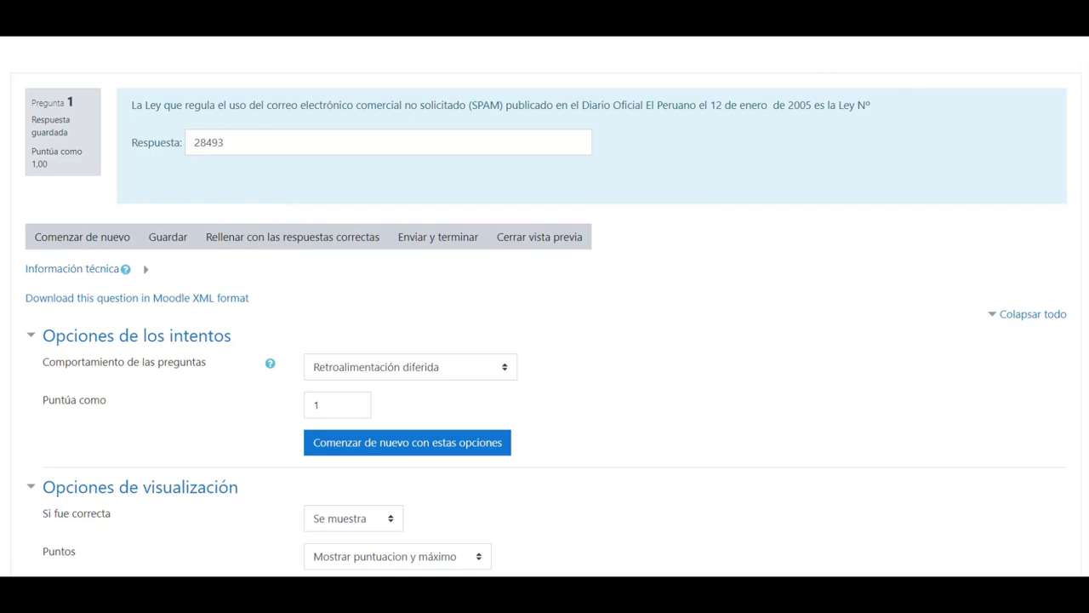
key(ctrl+w)
Check Pregunta 4 in the Word document and start a new Emparejamiento question for it.
scroll(705, 253, down, 1)
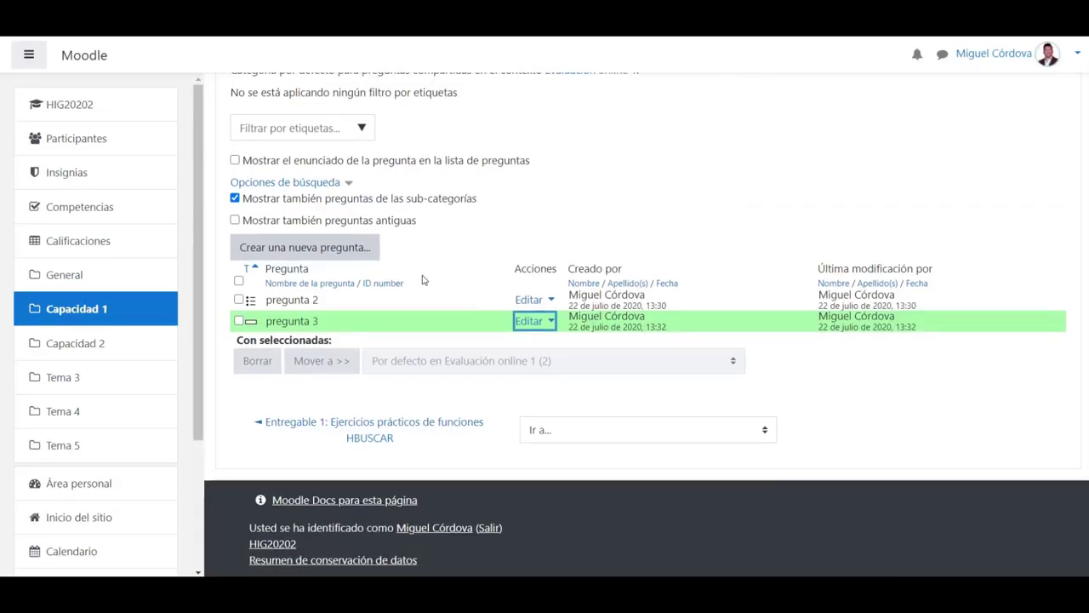
click(341, 246)
key(alt+Tab)
scroll(221, 204, down, 3)
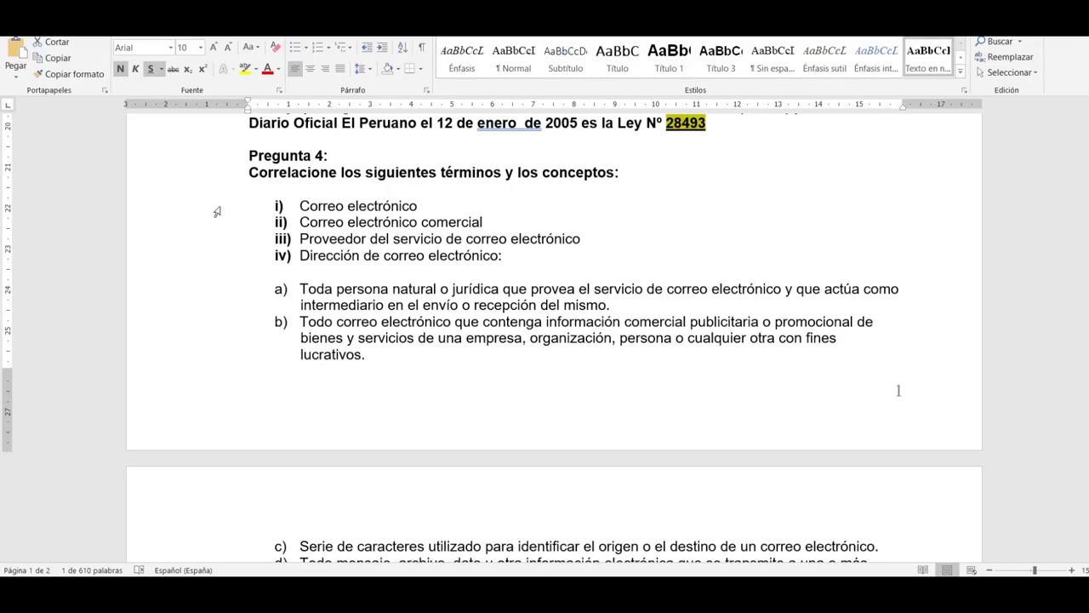
key(alt+Tab)
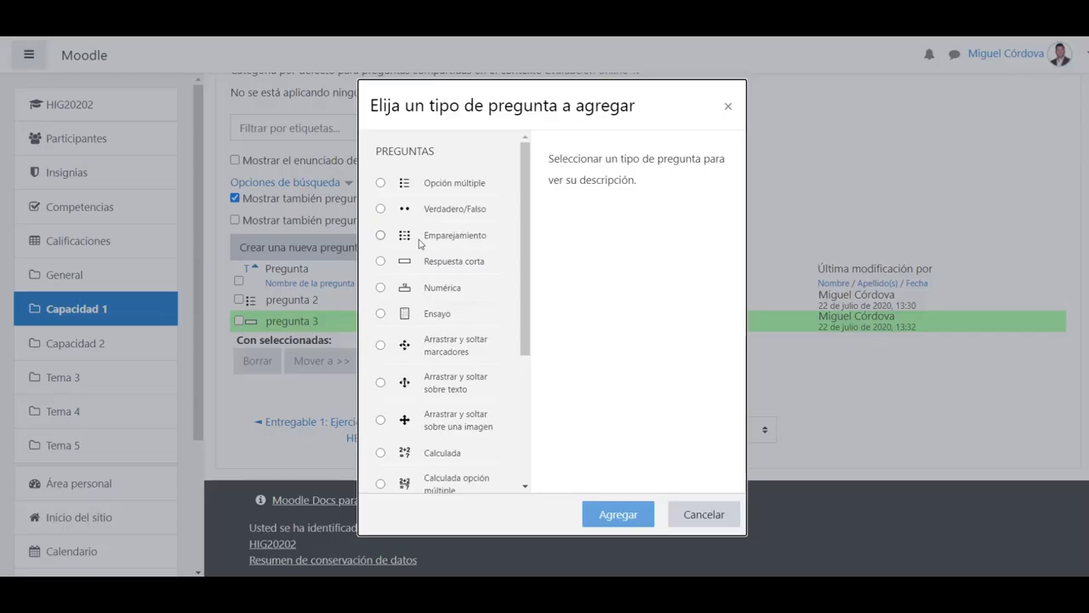
click(436, 240)
click(603, 513)
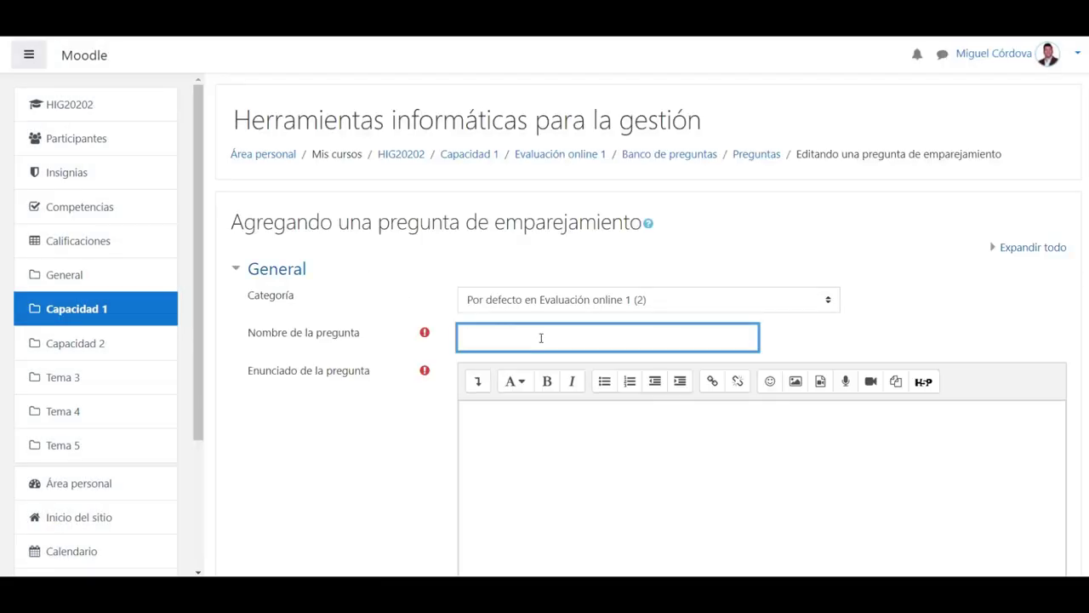
Name the matching question "pregunta 4".
text(pregunt a)
key(BackSpace)
key(Right)
Copy "Correlacione los siguientes términos y los conceptos:" from the Word document into Enunciado de la pregunta and remove its bold formatting.
click(593, 479)
key(alt+Tab)
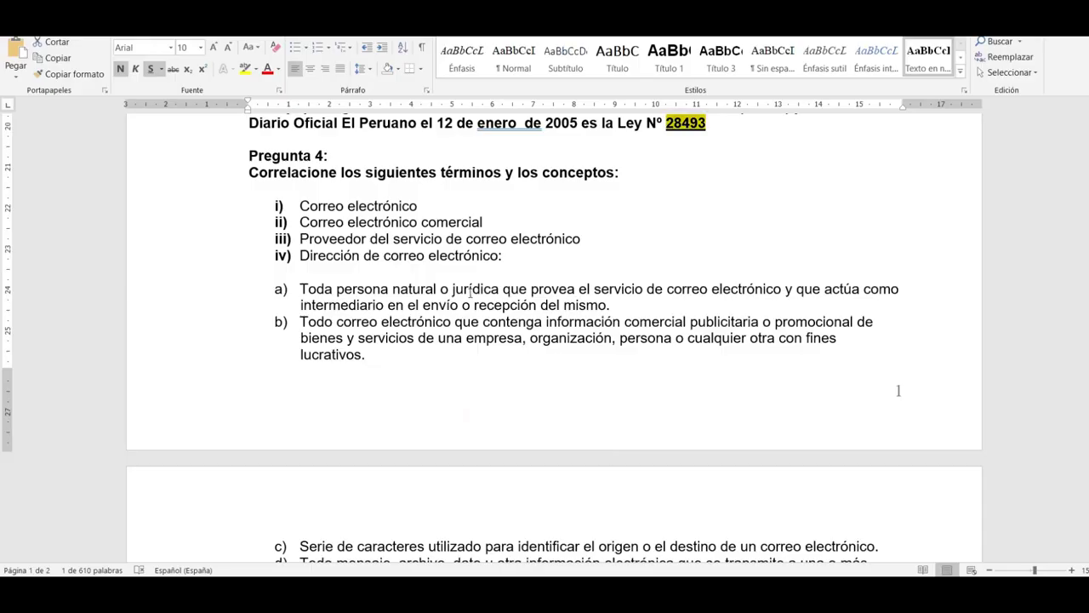
drag(251, 172, 628, 174)
key(ctrl+c)
key(alt+Tab)
click(521, 439)
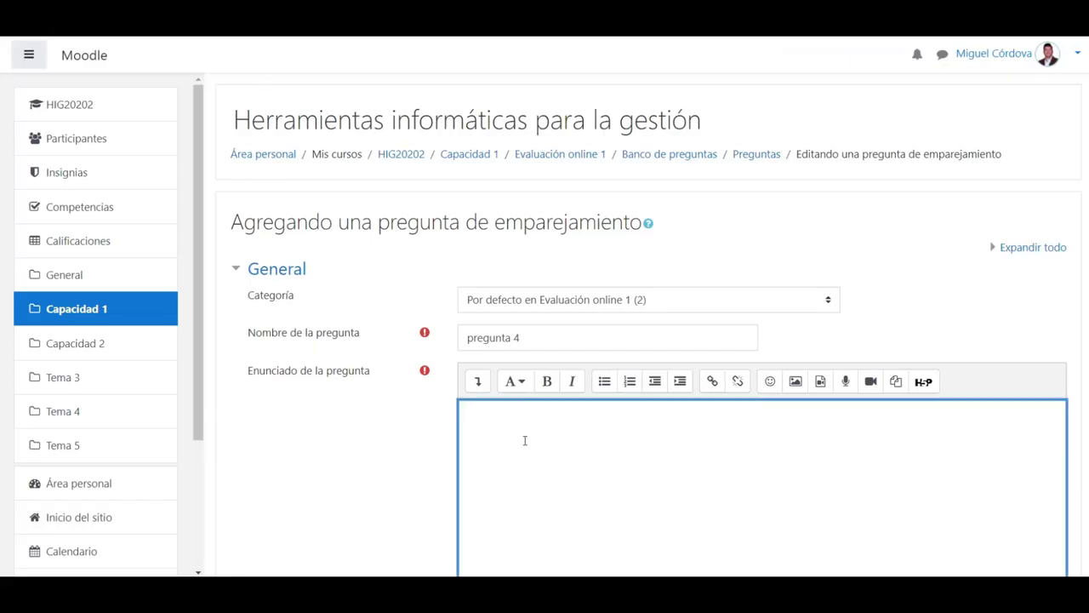
key(ctrl+v)
key(ctrl+a)
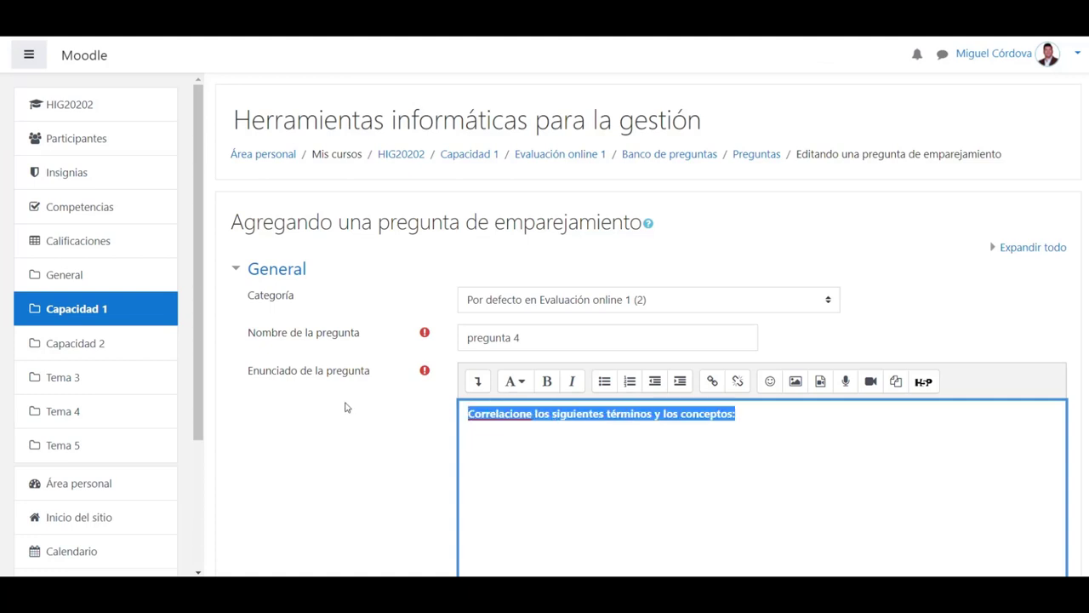
click(547, 381)
Copy the term "Correo electrónico" from the Word document into Pregunta 1 of the matching question's Respuestas section.
scroll(528, 464, down, 3)
scroll(525, 460, down, 5)
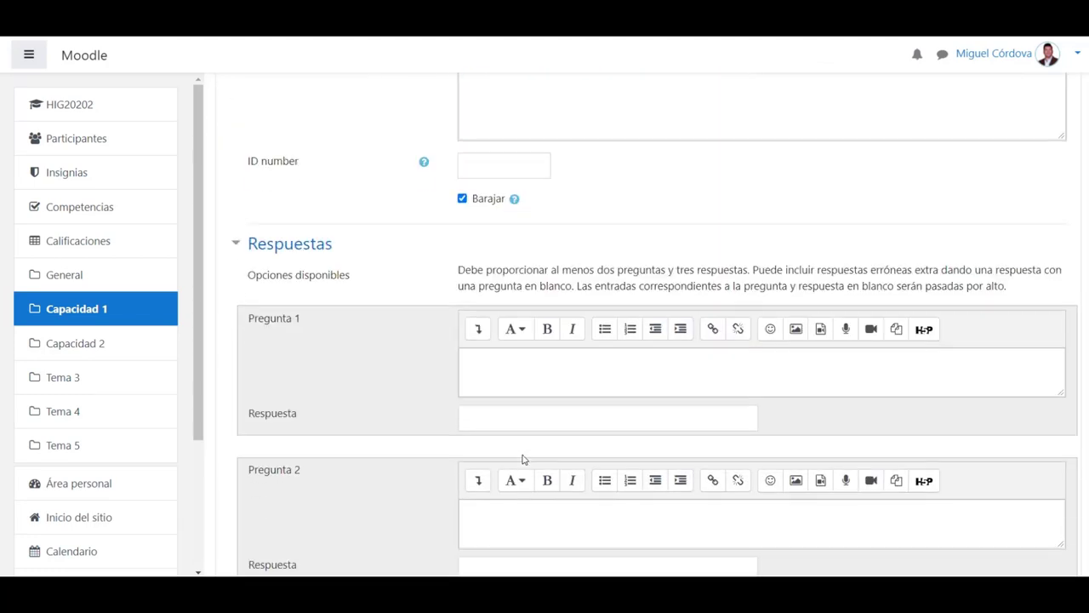
click(486, 366)
key(alt+Tab)
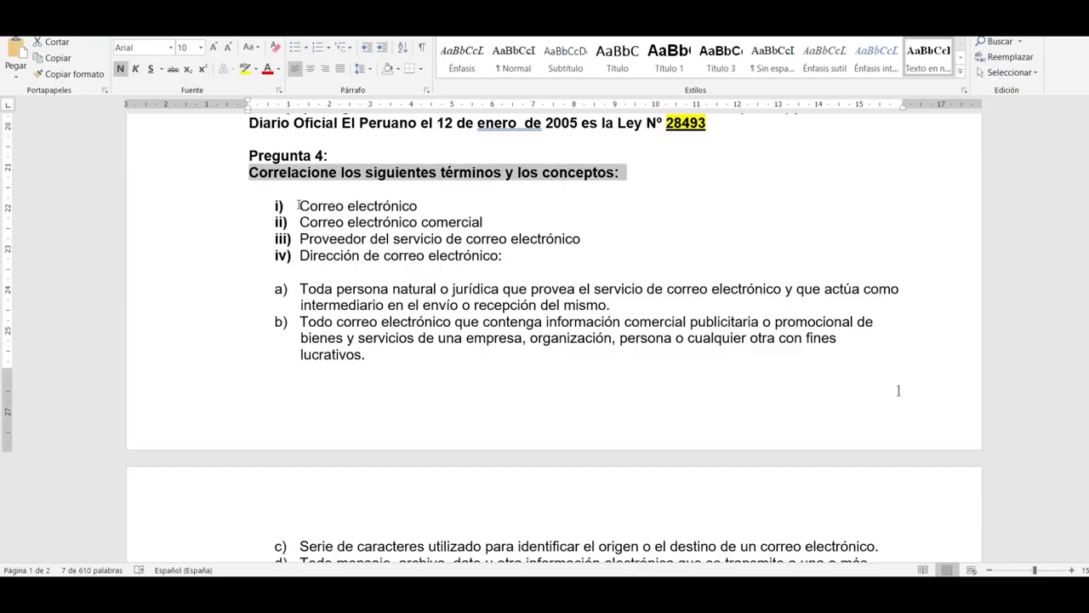
drag(297, 206, 418, 207)
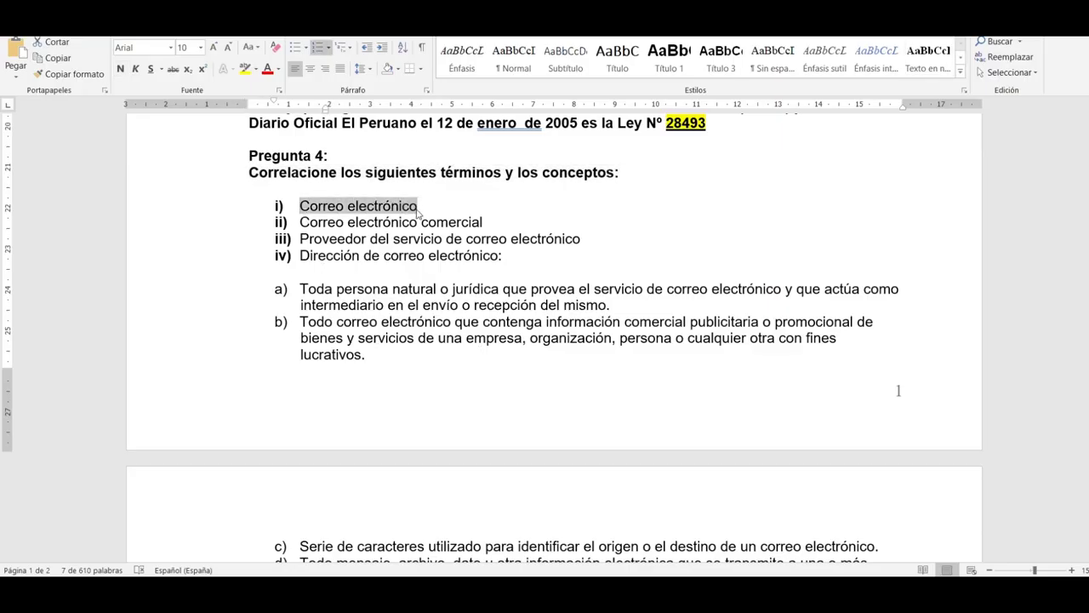
key(alt+Tab)
key(ctrl+v)
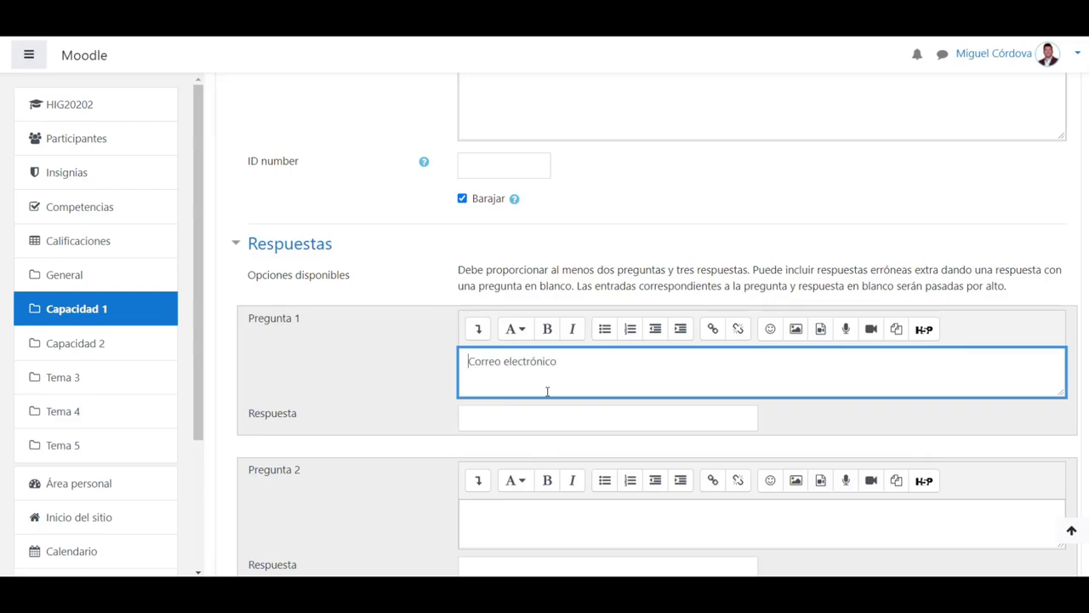
Copy concept d, without its letter, from the Word document into the Respuesta of Pregunta 1.
key(alt+Tab)
scroll(425, 458, down, 4)
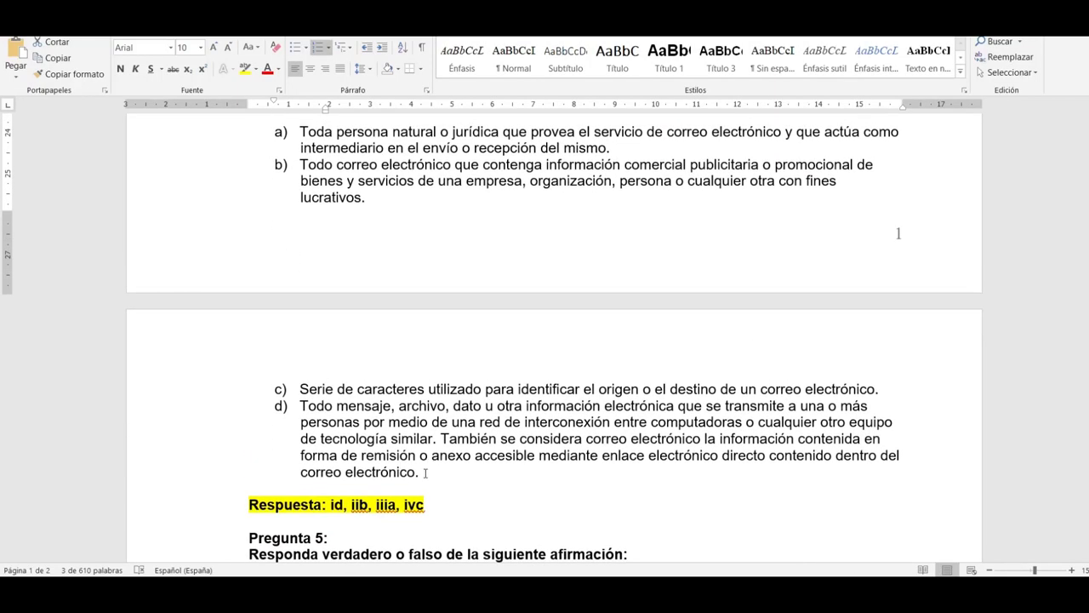
drag(425, 473, 311, 412)
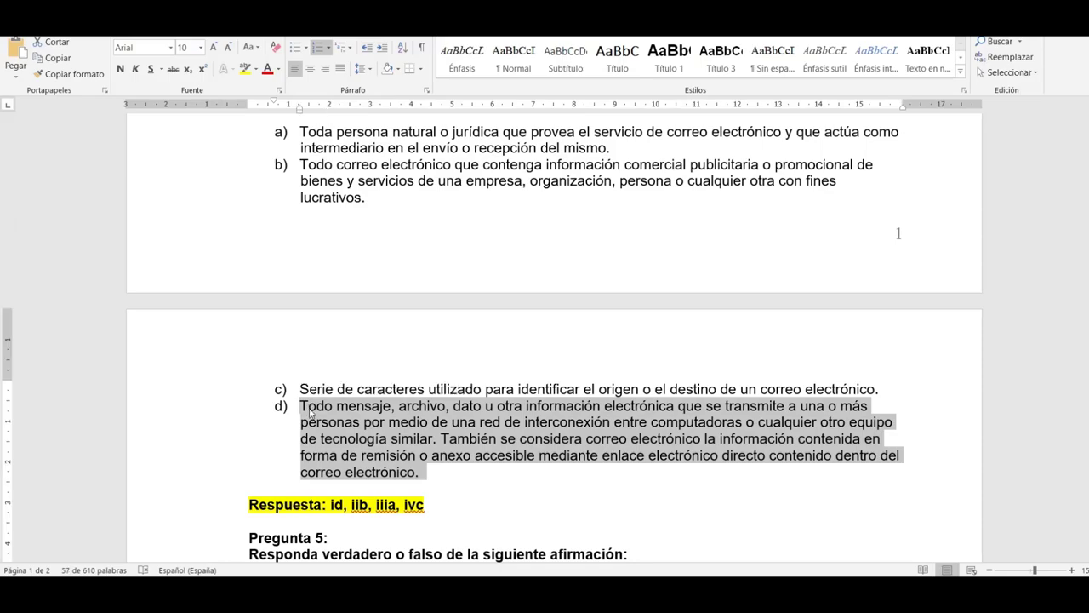
key(alt+Tab)
click(494, 419)
key(ctrl+v)
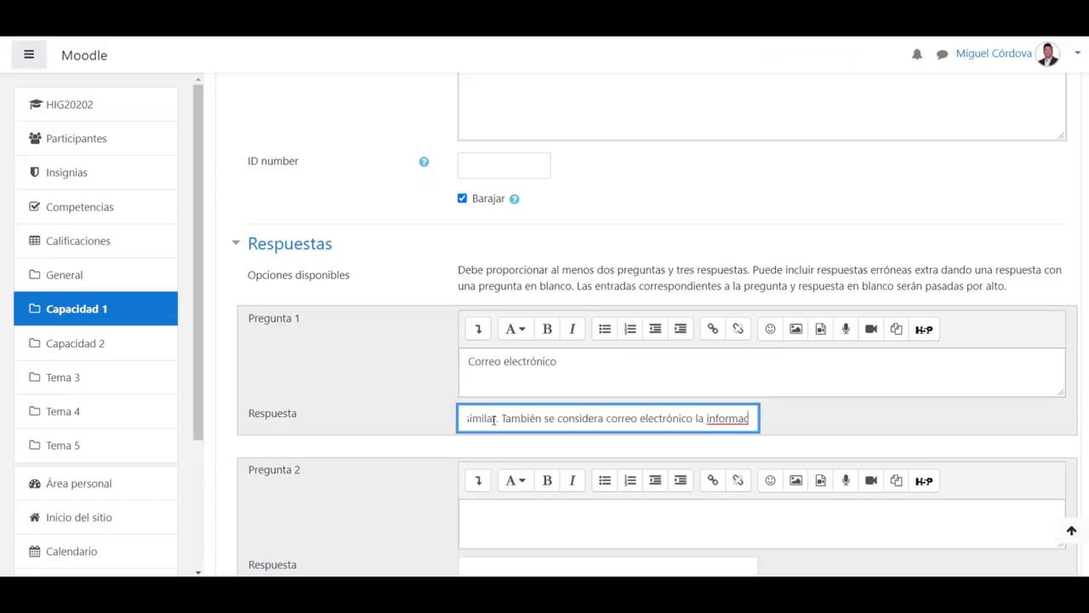
Remove the "d)" prefix from the Respuesta of Pregunta 1 and complete its cut-off last word as "información".
drag(493, 419, 322, 409)
key(Right)
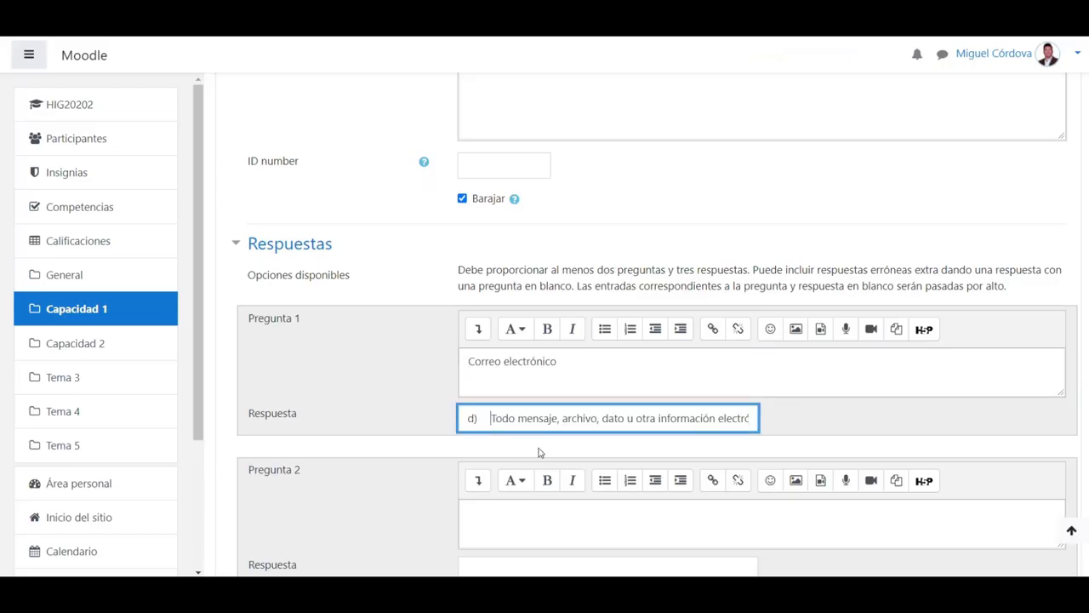
key(BackSpace)
key(BackSpace)
key(BackSpace)
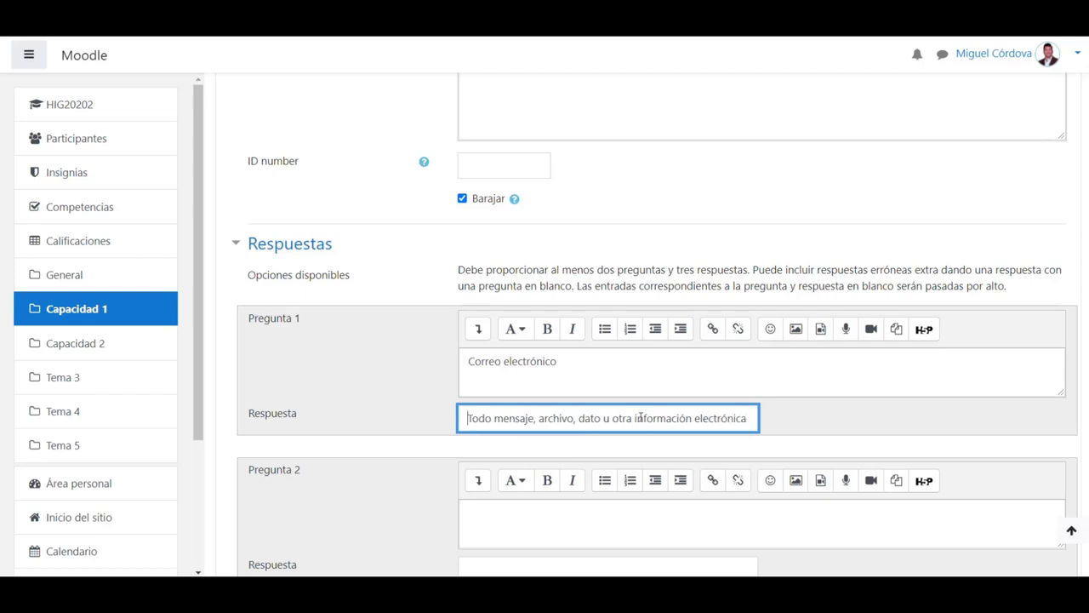
drag(640, 418, 896, 420)
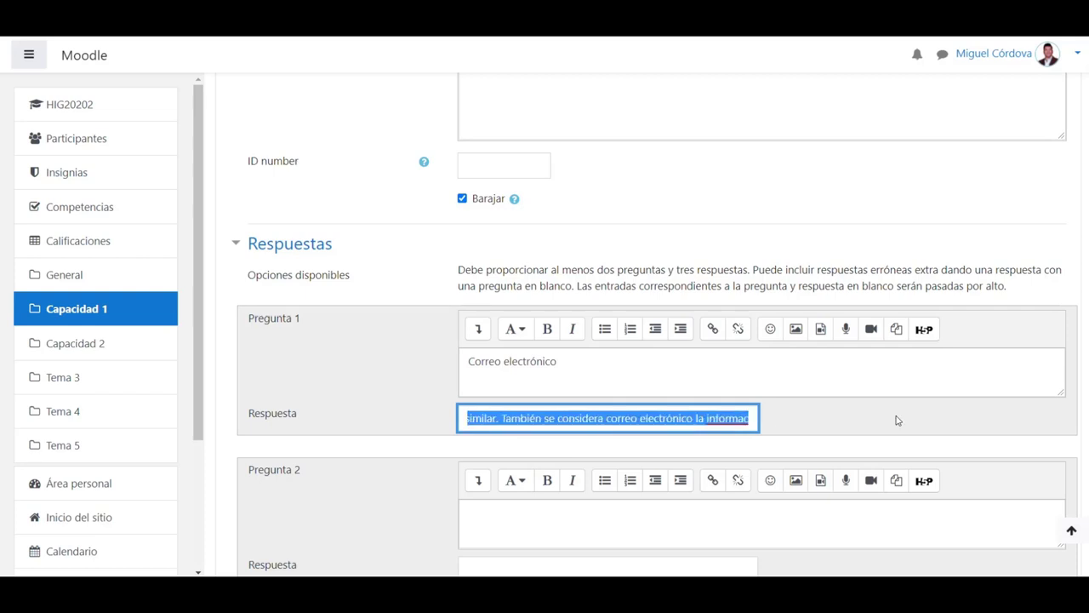
click(748, 418)
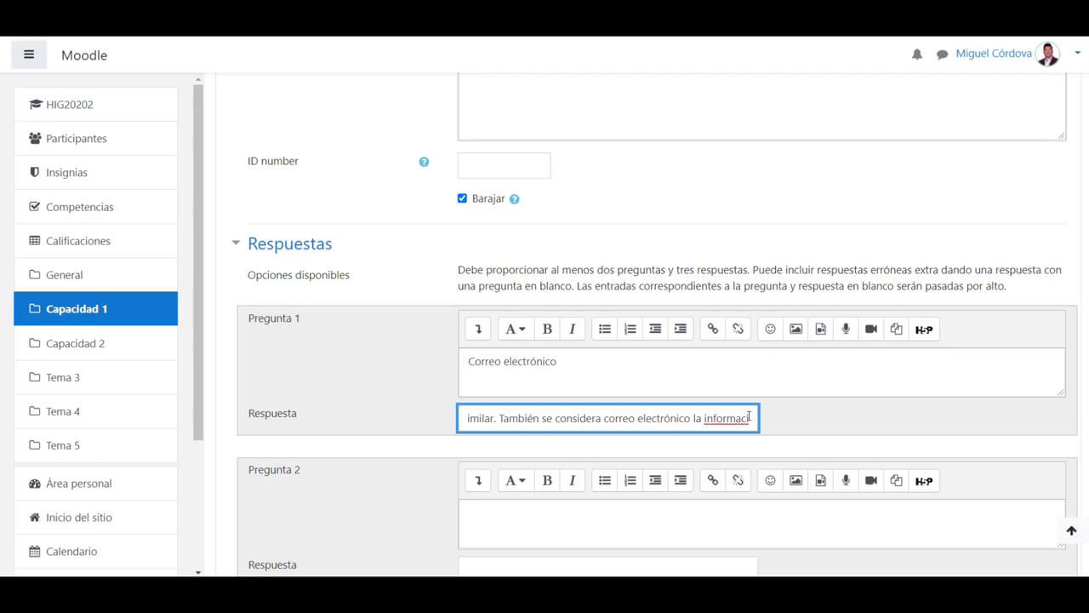
text(ión)
Copy the term "Correo electrónico comercial" from the Word document into Pregunta 2, without its list numeral.
scroll(713, 423, down, 2)
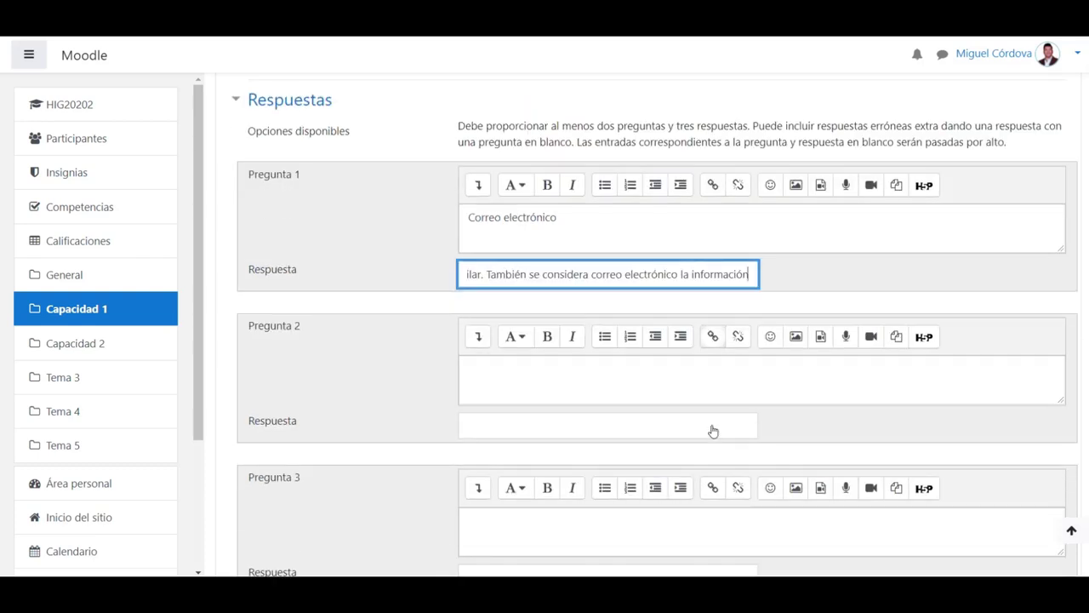
click(552, 384)
key(alt+Tab)
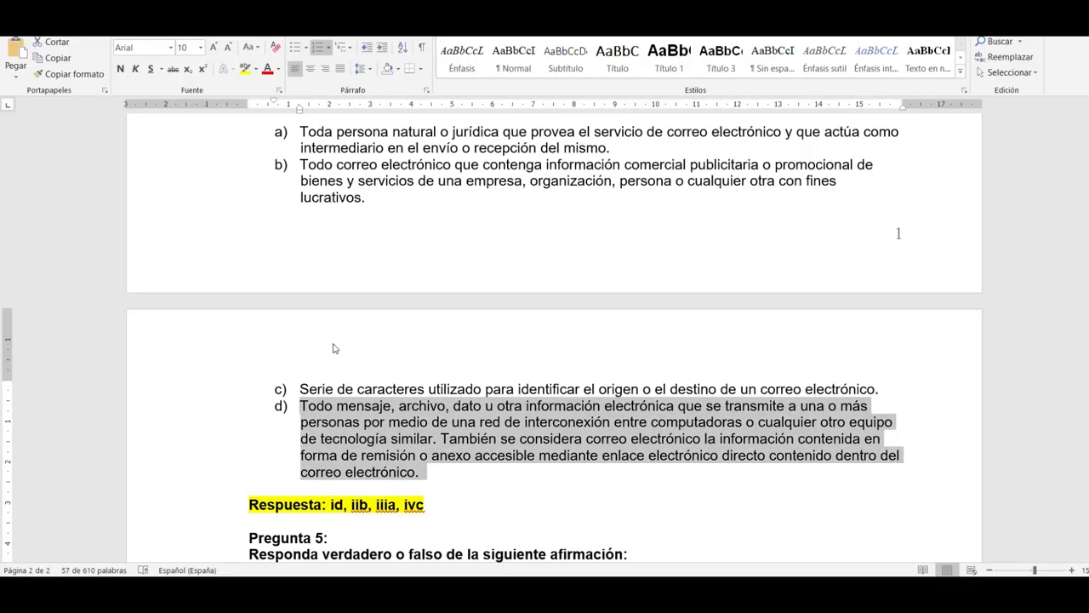
scroll(332, 348, up, 15)
scroll(333, 348, down, 3)
scroll(1063, 326, down, 15)
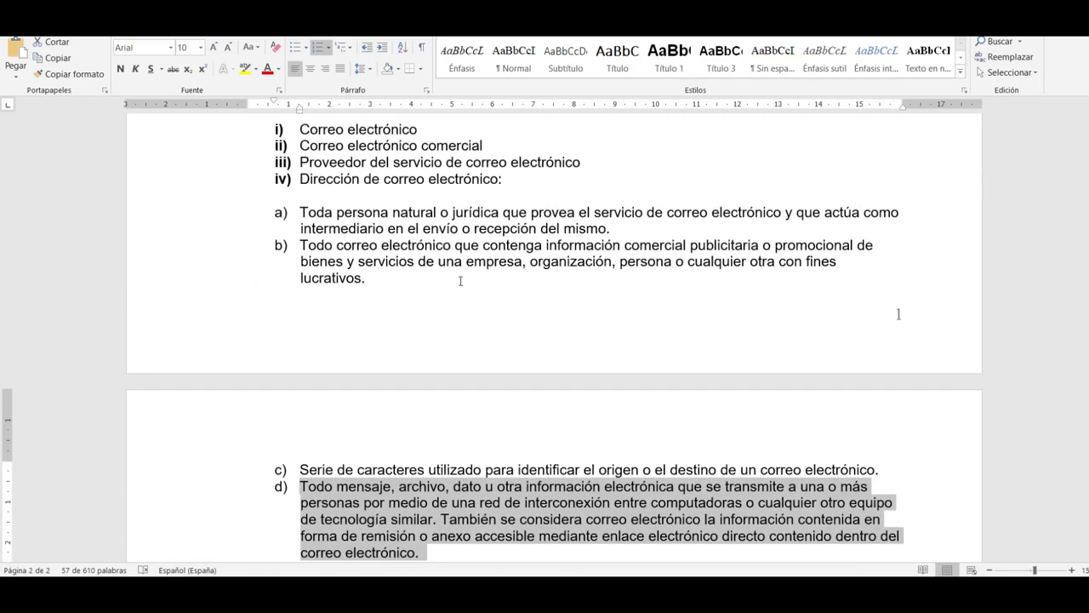
drag(433, 151, 300, 147)
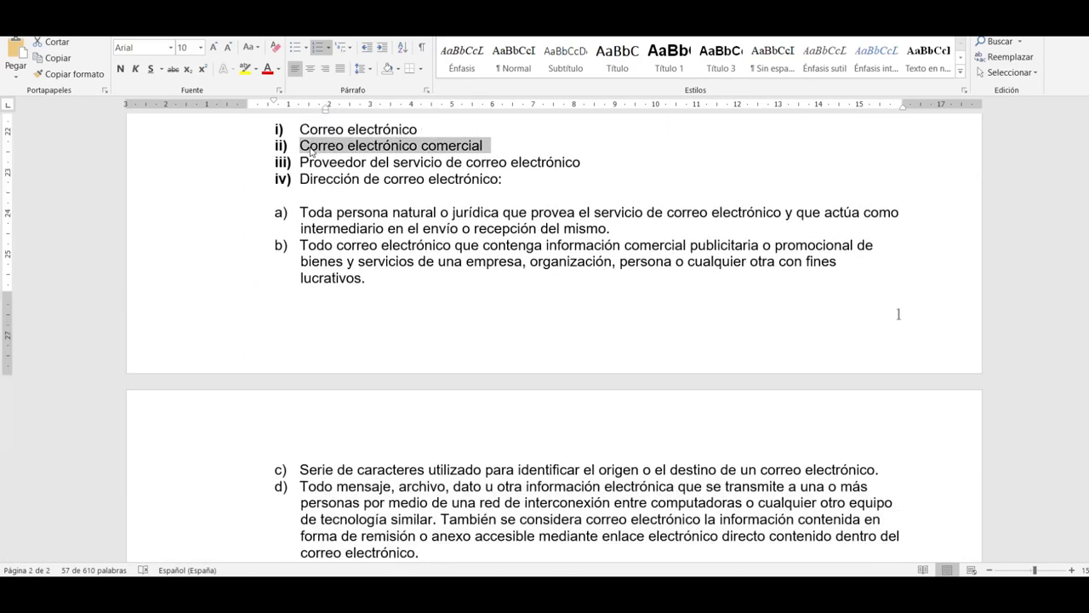
key(alt+Tab)
text(d)	Correo electrónico comercial)
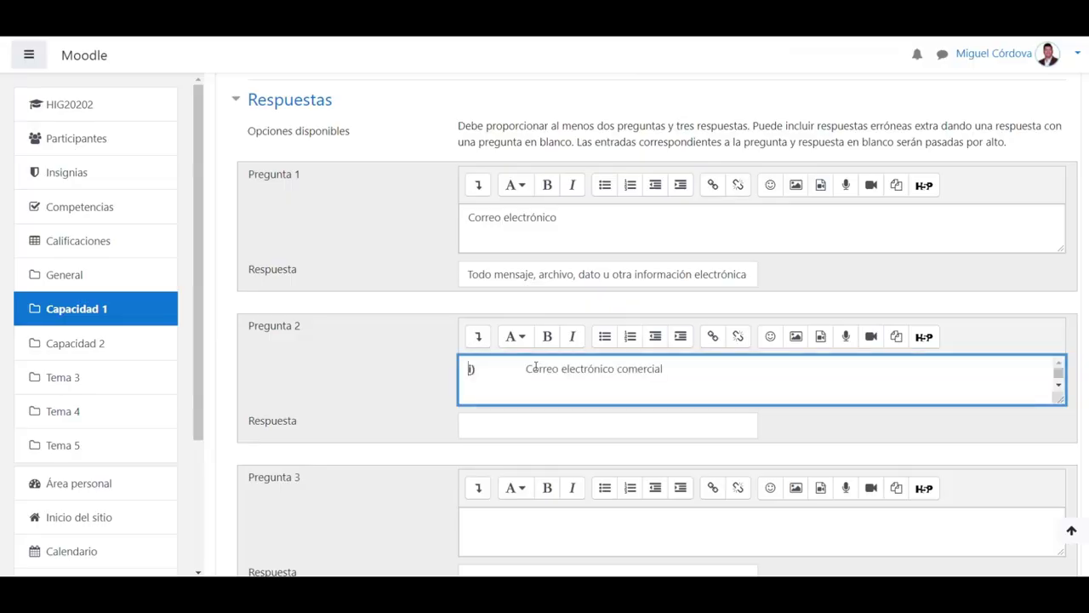
drag(527, 368, 287, 357)
key(BackSpace)
Copy concept b, without its letter, from the Word document into the Respuesta of Pregunta 2.
key(alt+Tab)
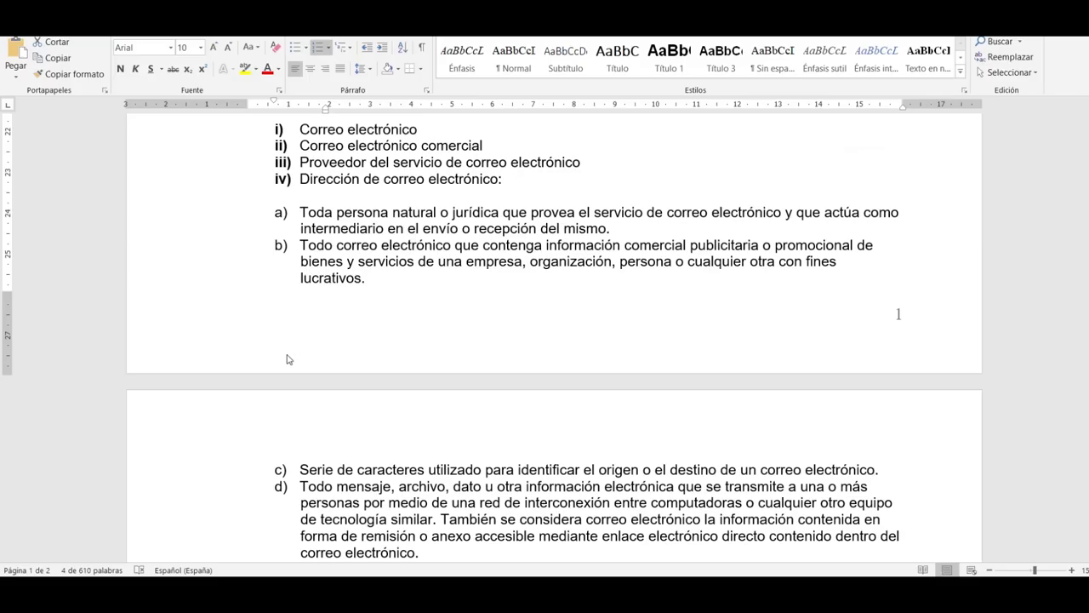
drag(302, 247, 370, 280)
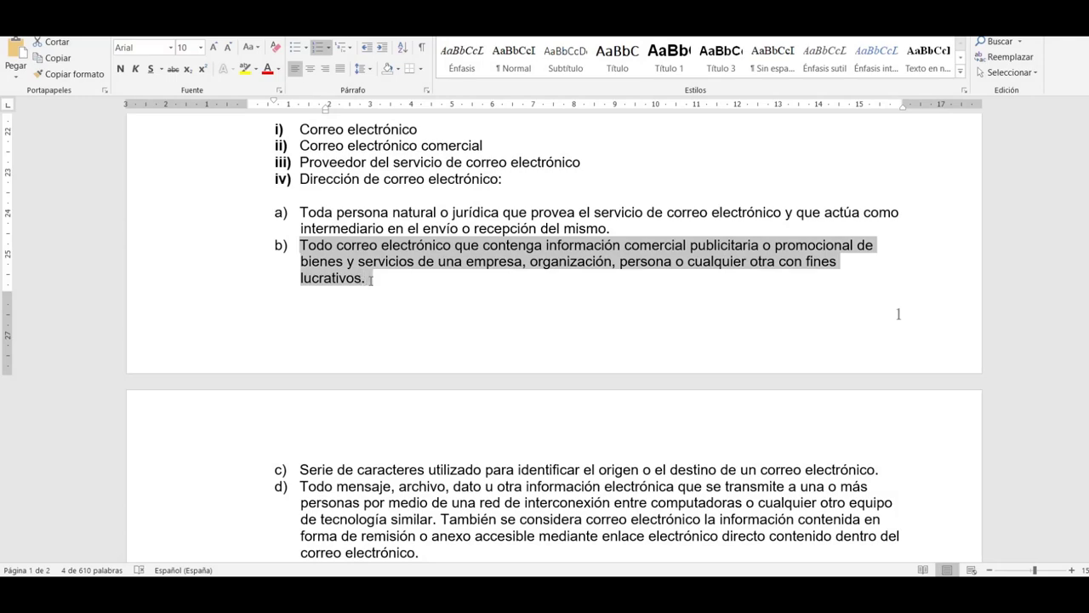
key(alt+Tab)
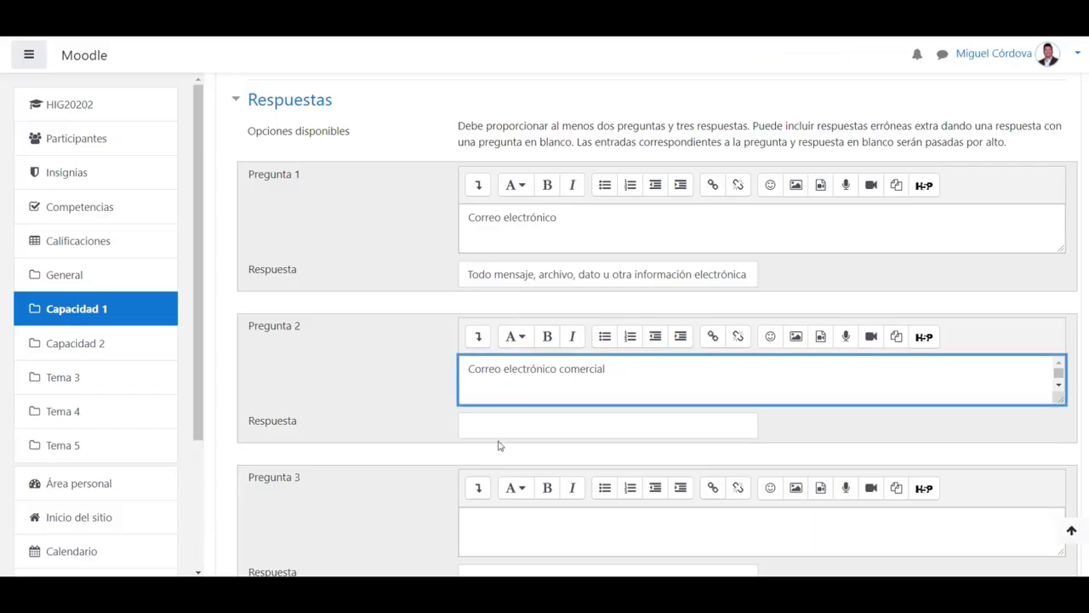
click(495, 428)
key(ctrl+v)
key(ctrl+a)
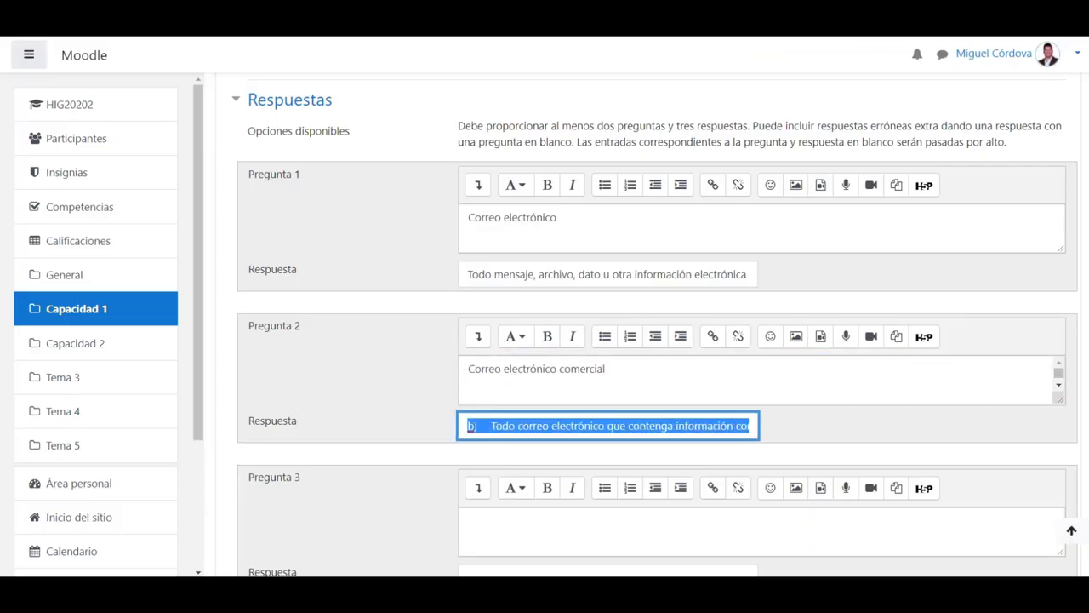
click(492, 426)
key(BackSpace)
key(BackSpace)
key(BackSpace)
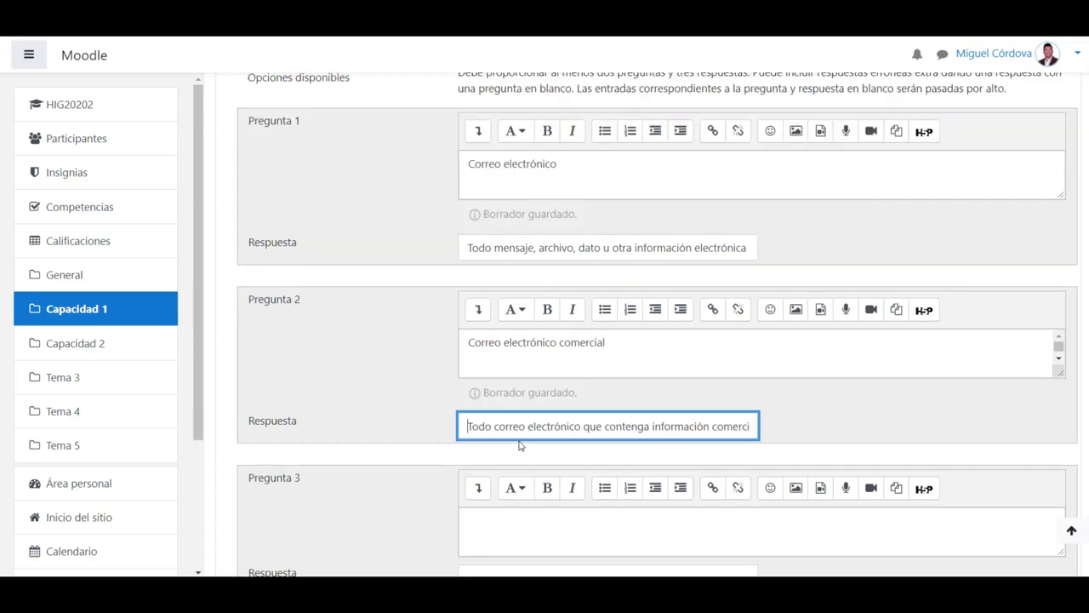
Copy the term "Proveedor del servicio de correo electrónico" from the Word document into Pregunta 3, without its list numeral.
scroll(519, 445, down, 1)
scroll(521, 445, down, 2)
key(alt+Tab)
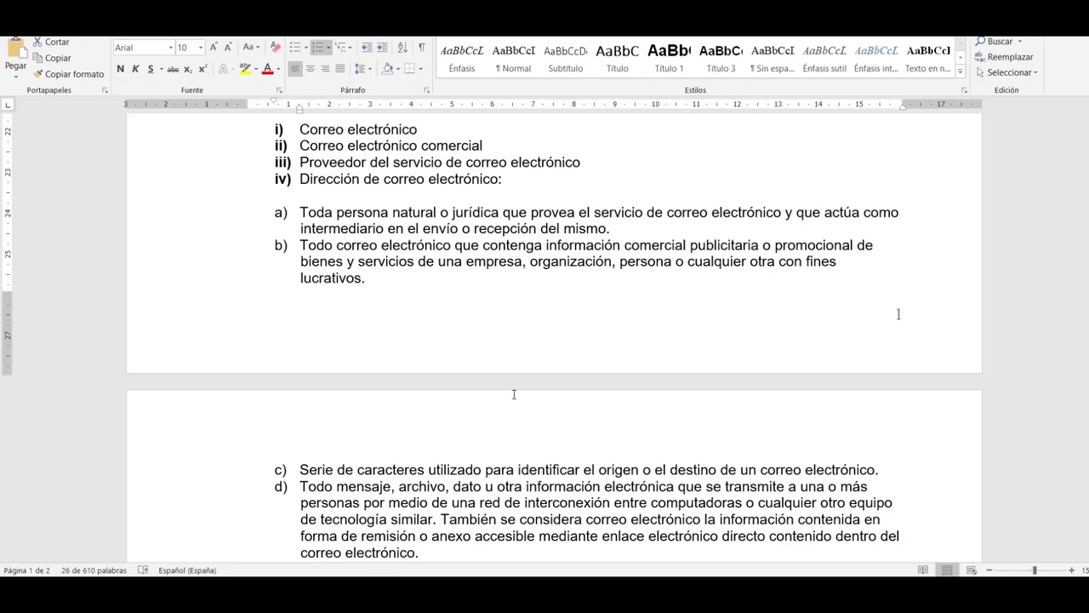
key(ctrl+shift+Right)
key(ctrl+shift+Right)
key(ctrl+shift+Right)
key(ctrl+shift+Right)
key(ctrl+shift+Right)
key(ctrl+shift+Right)
key(ctrl+shift+Right)
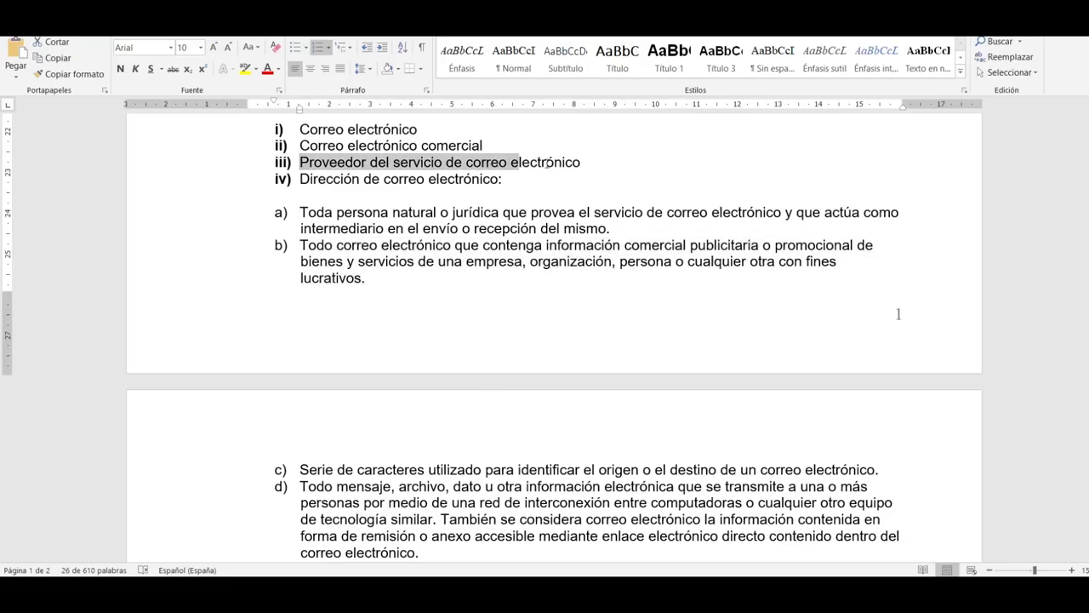
key(alt+Tab)
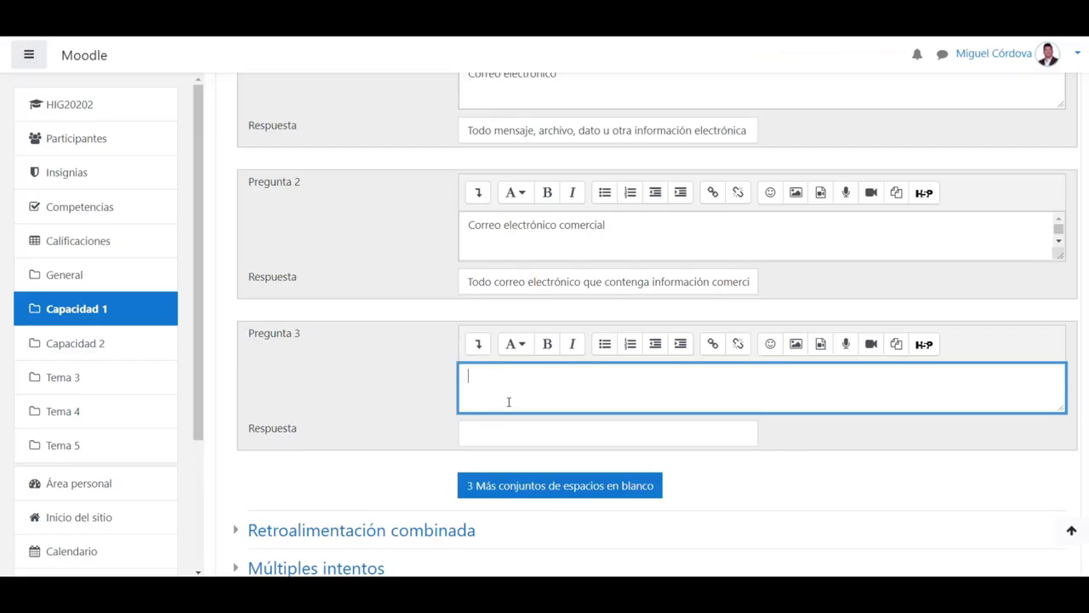
click(486, 377)
text(i)	Proveedor del servicio de correo electrónico)
drag(527, 375, 352, 374)
key(BackSpace)
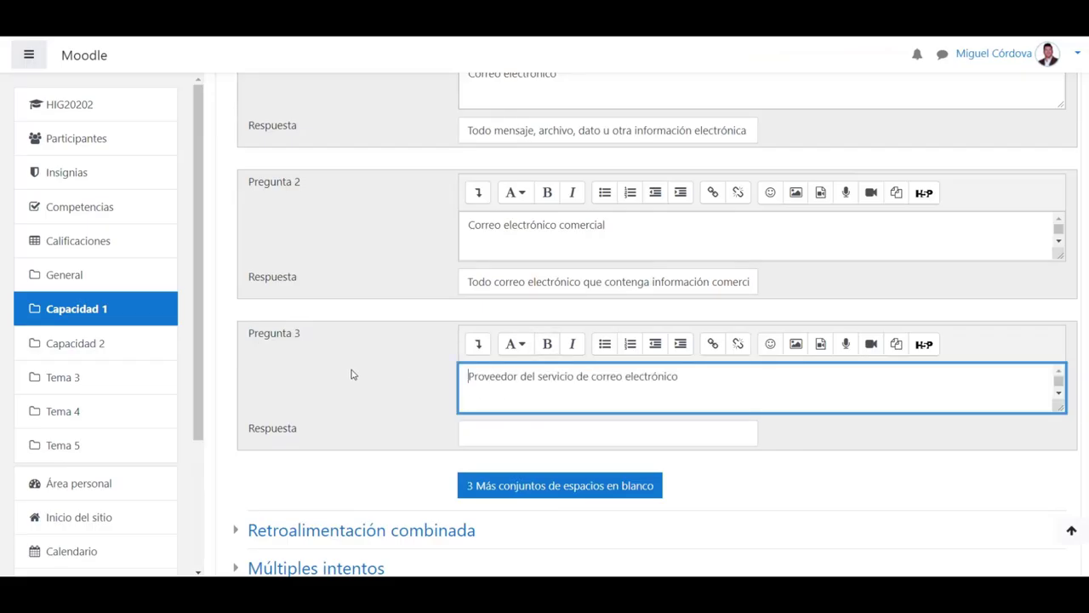
Copy concept a, without its letter, from the Word document into the Respuesta of Pregunta 3.
key(alt+Tab)
scroll(303, 469, down, 2)
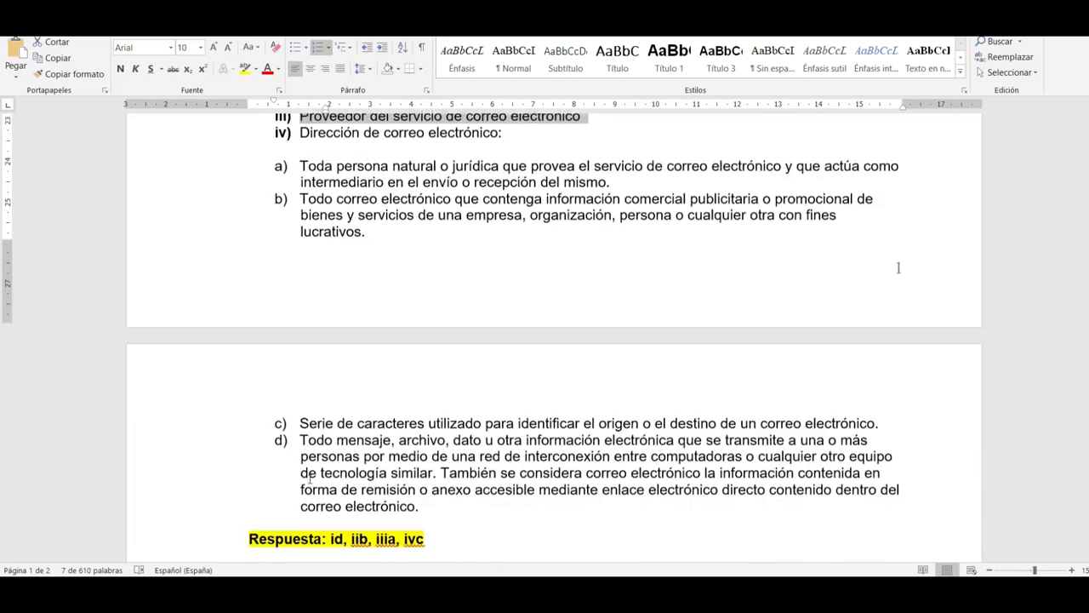
scroll(308, 474, up, 5)
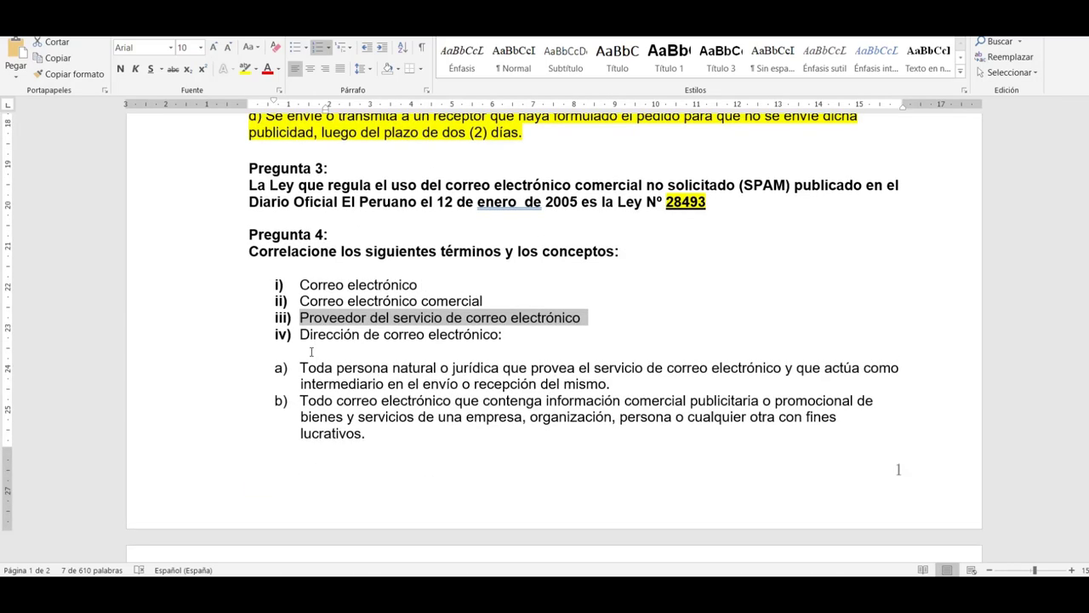
drag(302, 367, 635, 385)
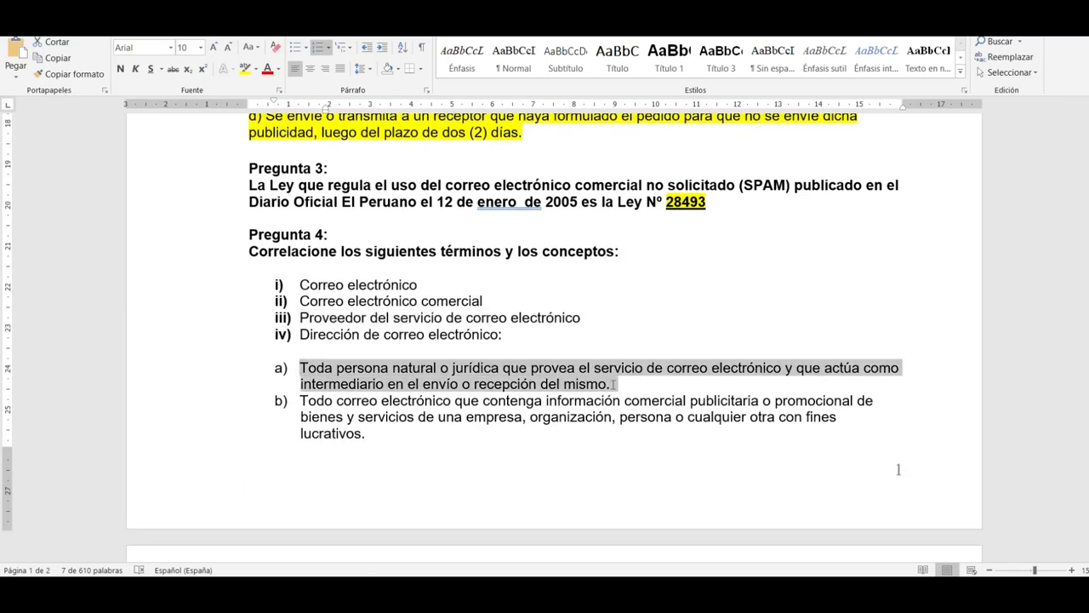
key(alt+Tab)
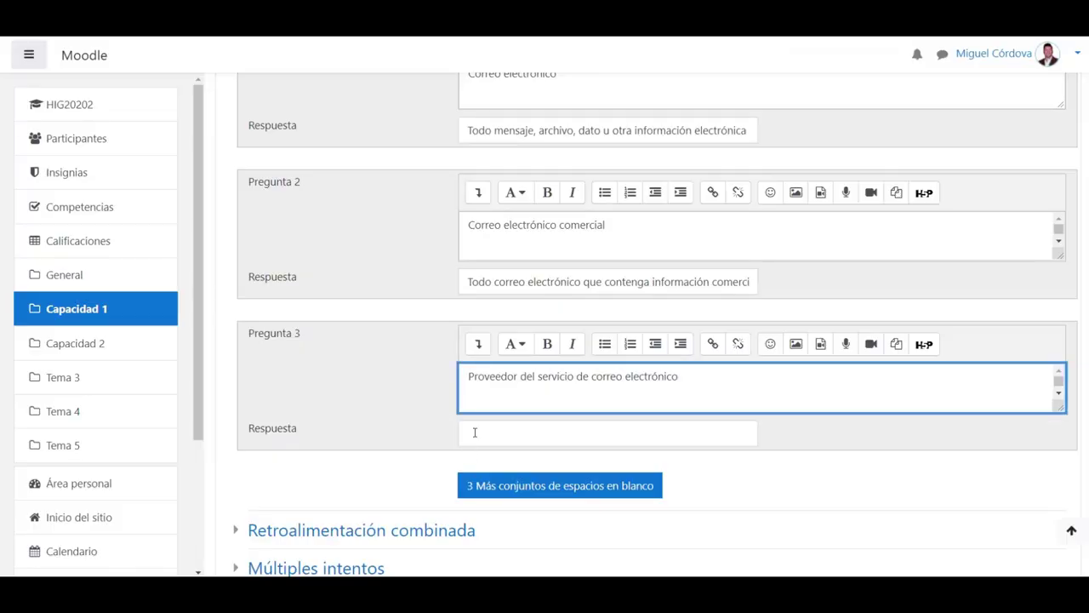
click(475, 432)
key(ctrl+v)
drag(457, 437, 245, 422)
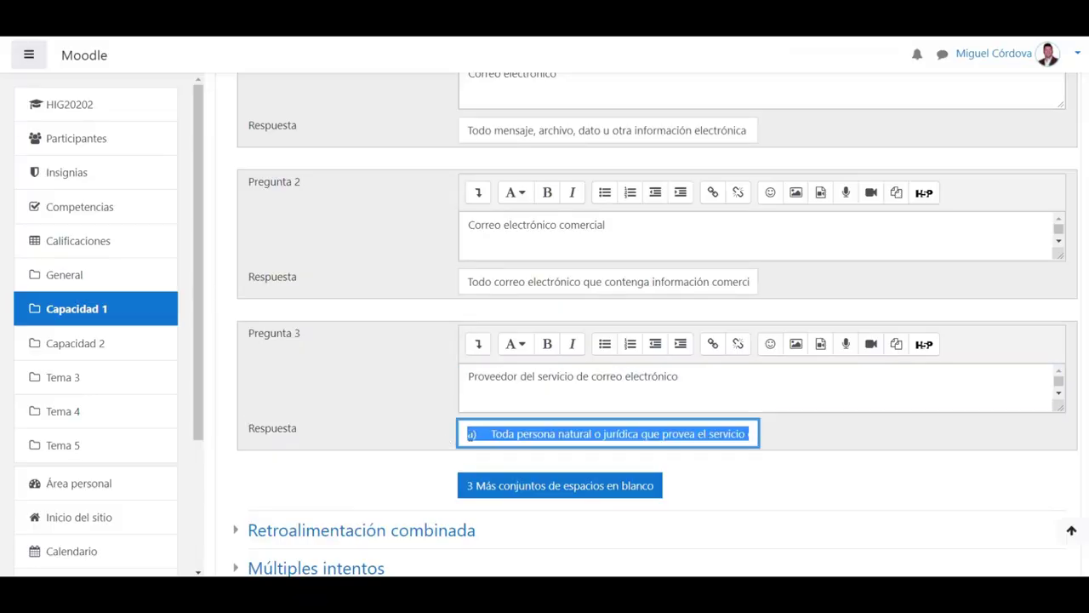
click(492, 435)
key(BackSpace)
key(BackSpace)
key(BackSpace)
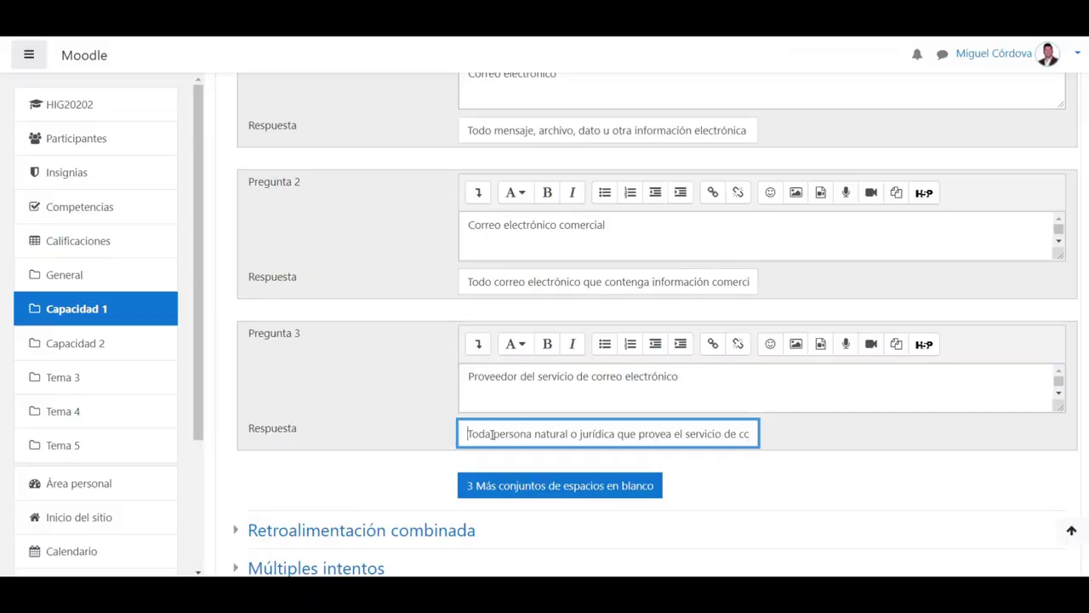
Add three more blank question-and-answer sets to the Respuestas section of the matching question.
click(496, 489)
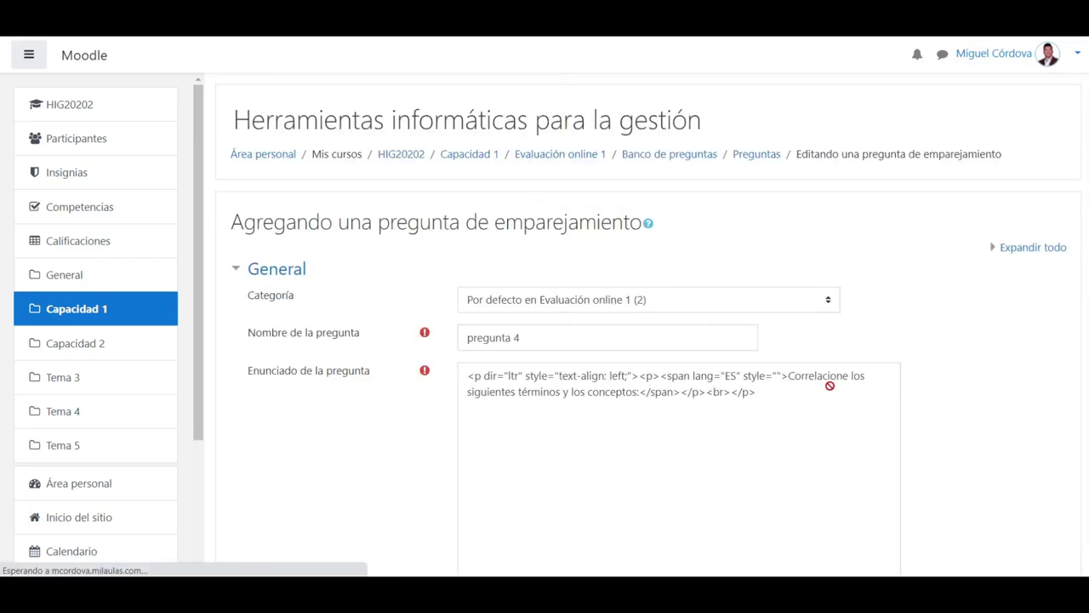
scroll(829, 384, down, 3)
scroll(1064, 306, down, 15)
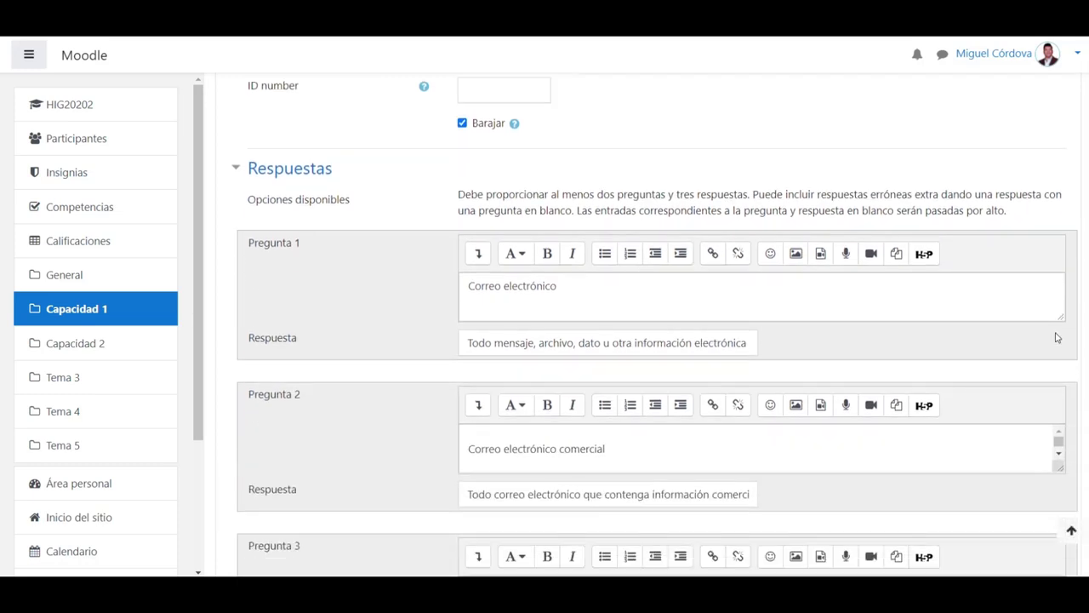
scroll(1026, 433, down, 1)
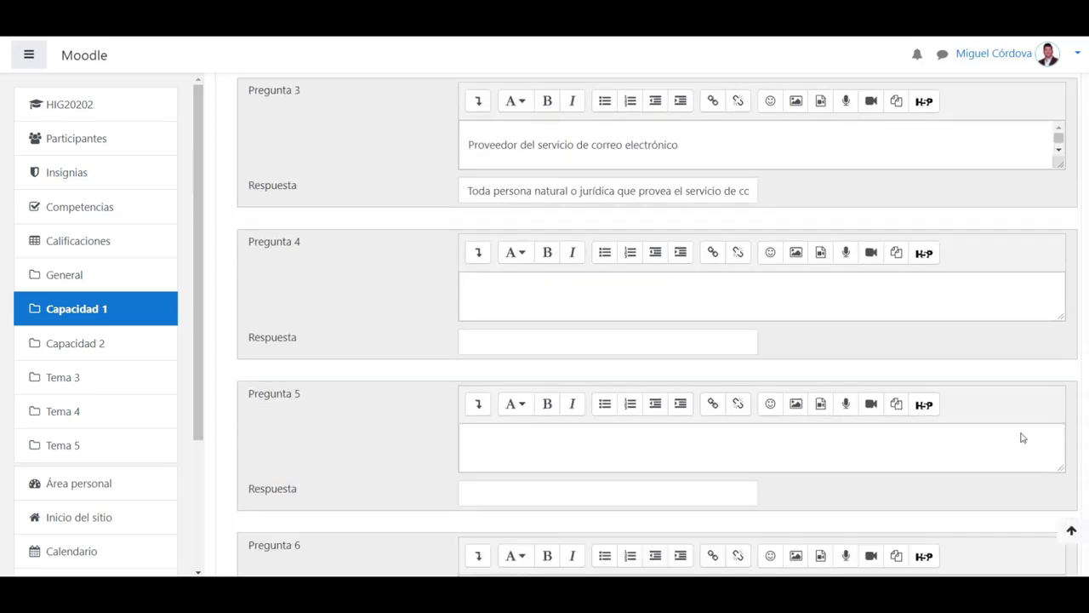
Copy the term "Dirección de correo electrónico", without its colon, from the Word document into Pregunta 4.
click(482, 305)
key(alt+Tab)
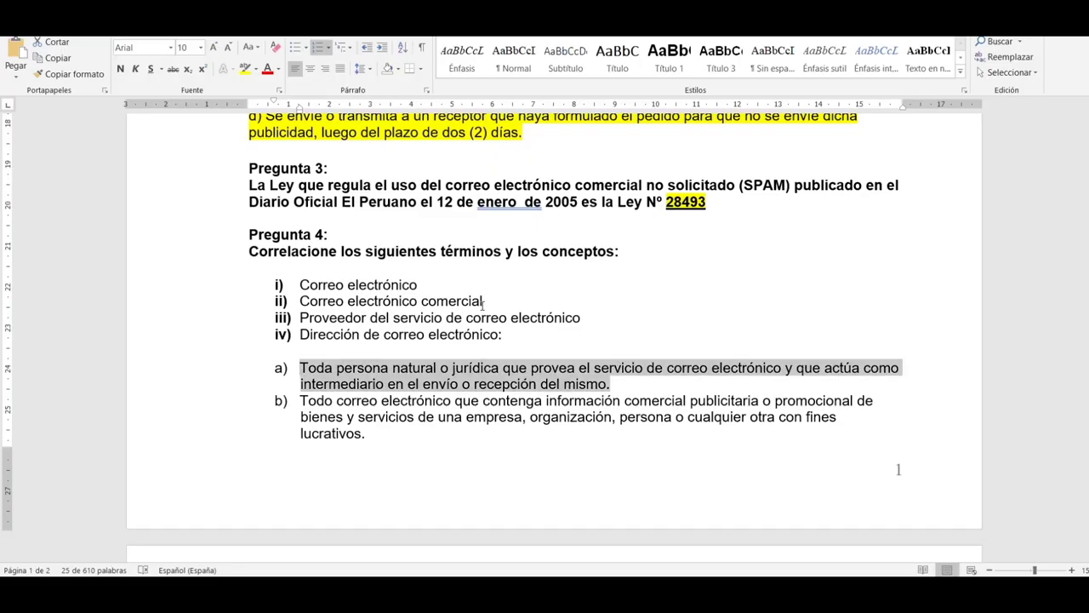
drag(297, 334, 498, 342)
key(ctrl+c)
key(alt+Tab)
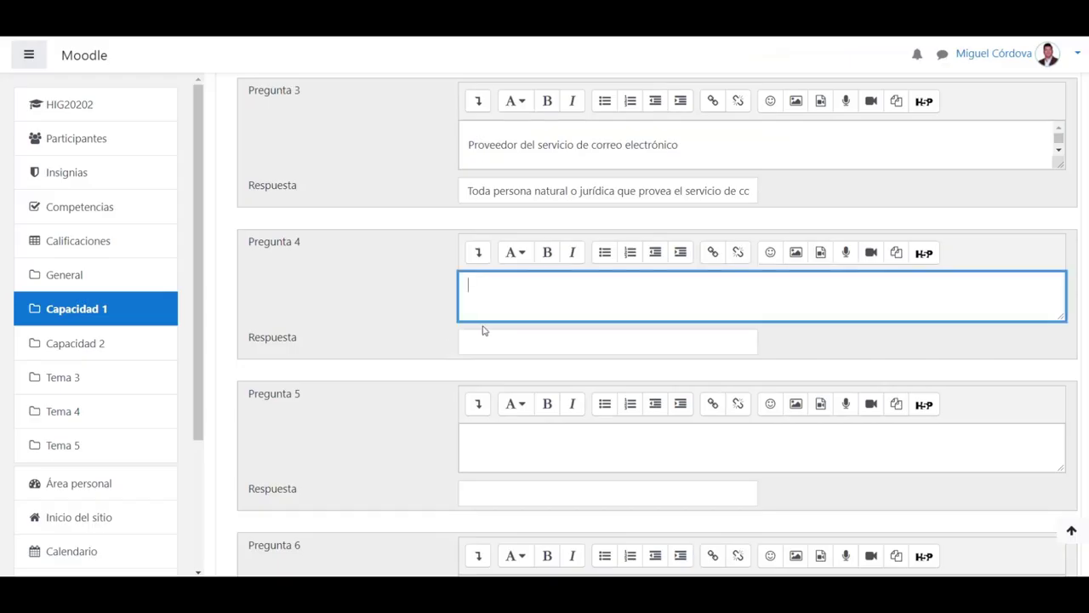
key(ctrl+v)
key(alt+Tab)
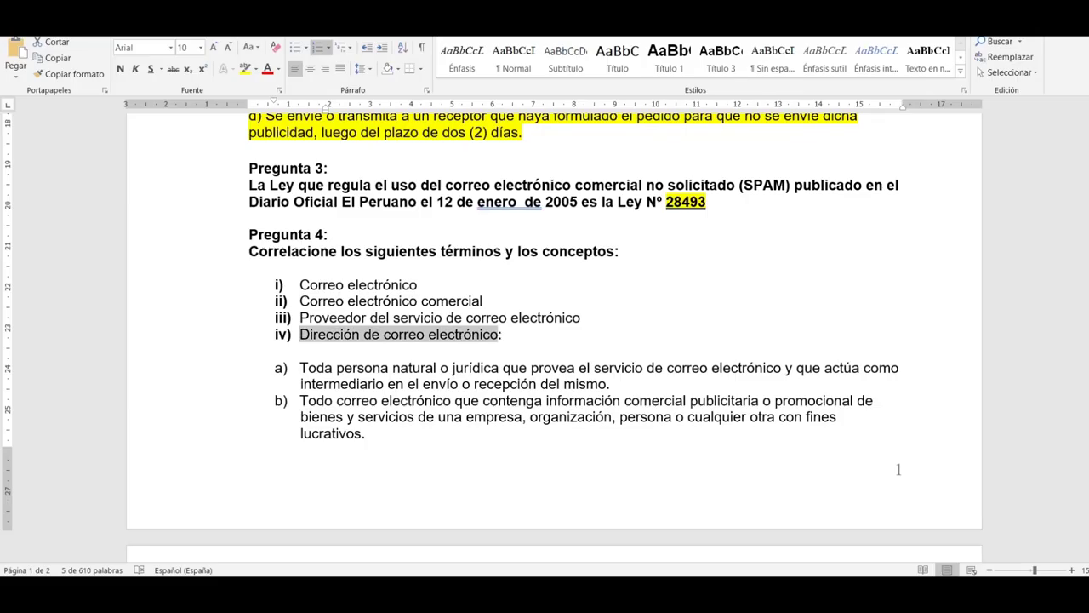
drag(1087, 254, 1088, 303)
drag(885, 415, 309, 403)
key(ctrl+c)
key(alt+Tab)
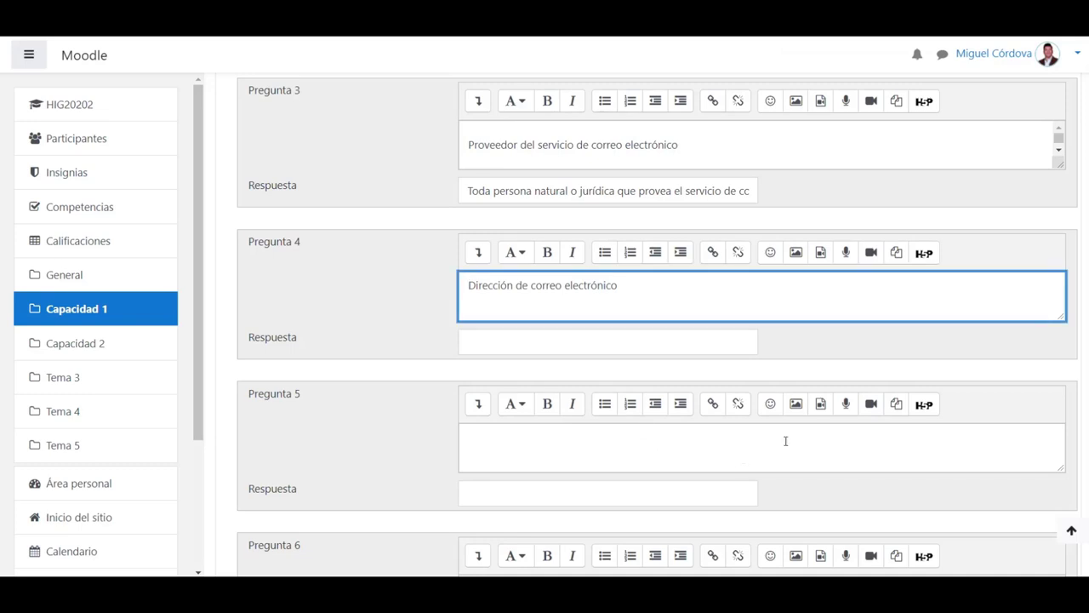
click(671, 438)
key(ctrl+v)
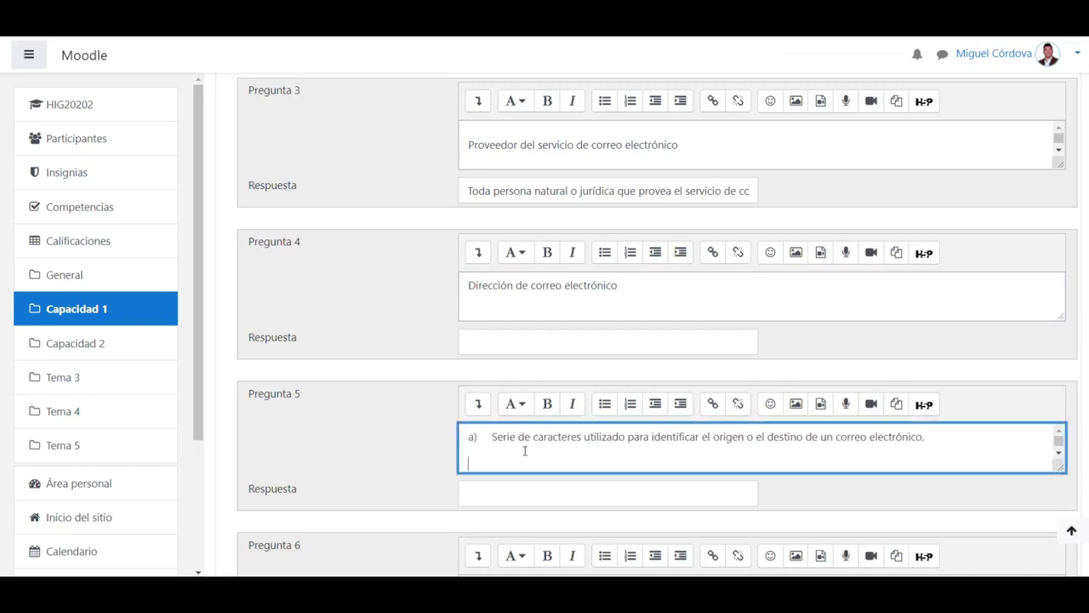
key(ctrl+z)
Copy concept c, "Serie de caracteres utilizado para identificar el origen o el destino de un correo electrónico.", into Pregunta 5 without its letter.
key(alt+Tab)
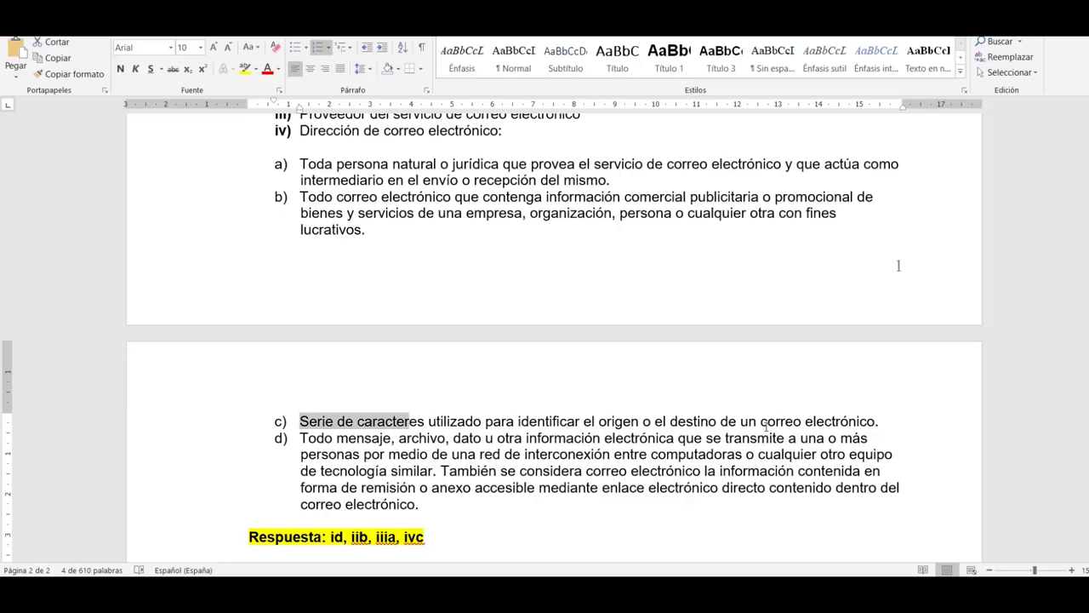
drag(884, 421, 283, 421)
key(ctrl+c)
key(alt+Tab)
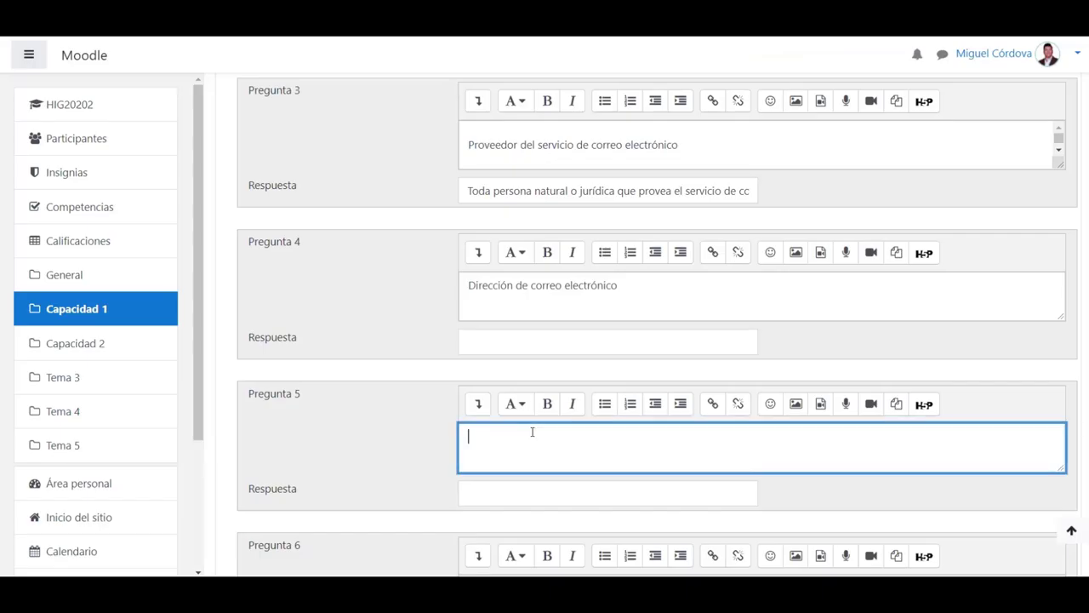
key(ctrl+v)
key(shift+Home)
key(BackSpace)
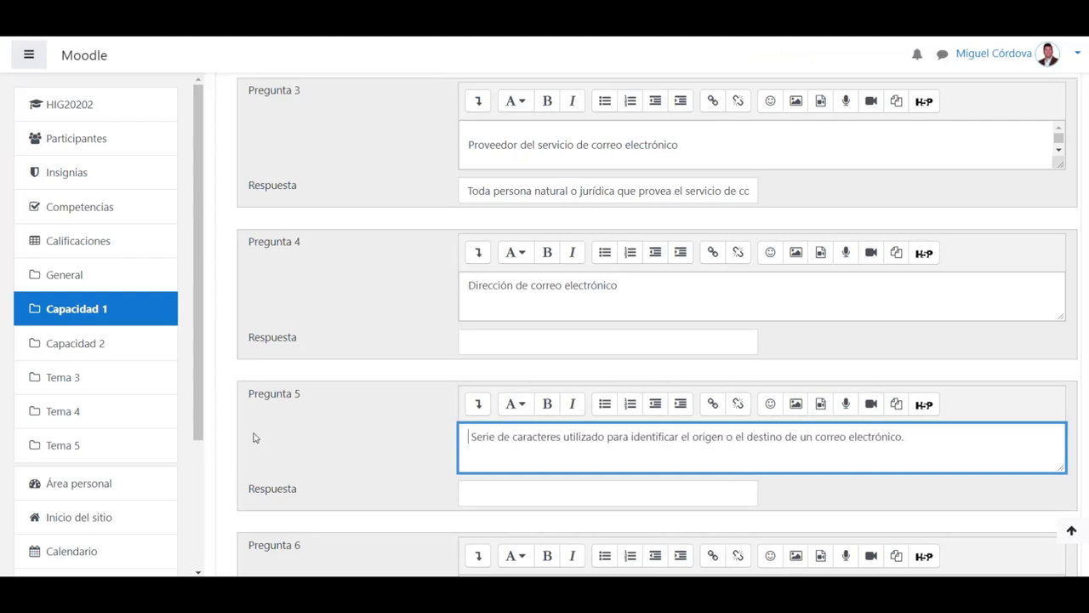
Try to save the changes to the matching question.
scroll(256, 435, down, 5)
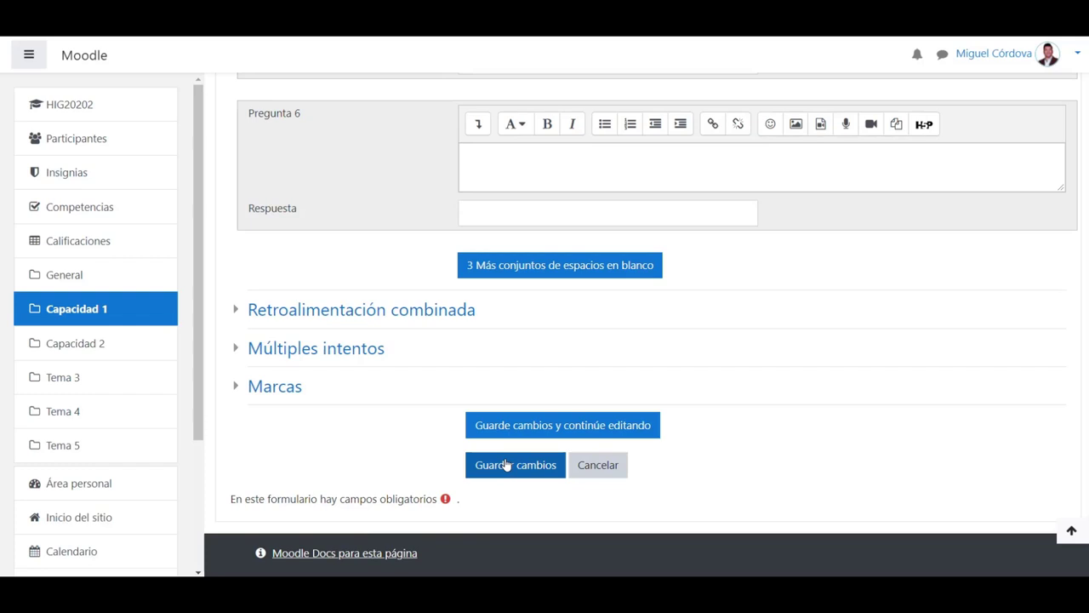
click(505, 464)
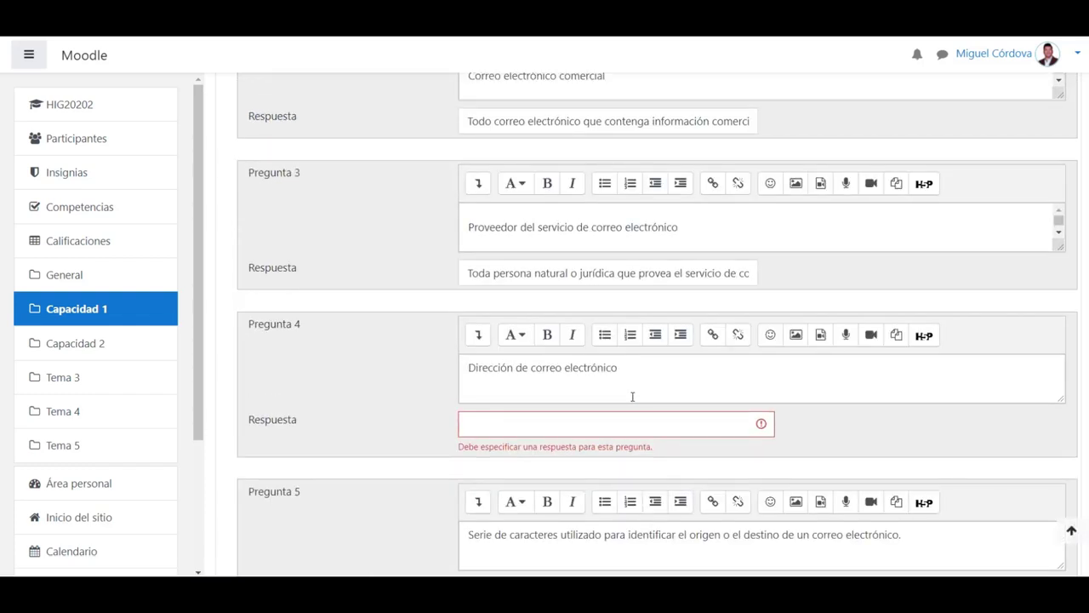
Copy concept a, without its letter, from the Word document into the Respuesta of Pregunta 4.
key(alt+Tab)
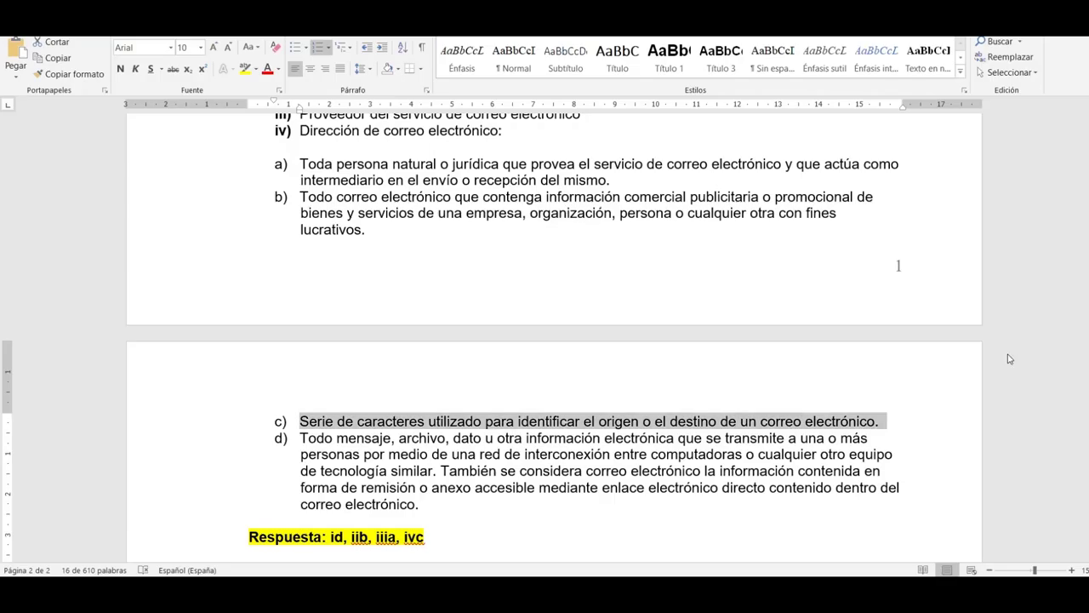
scroll(600, 333, up, 1)
scroll(600, 334, up, 1)
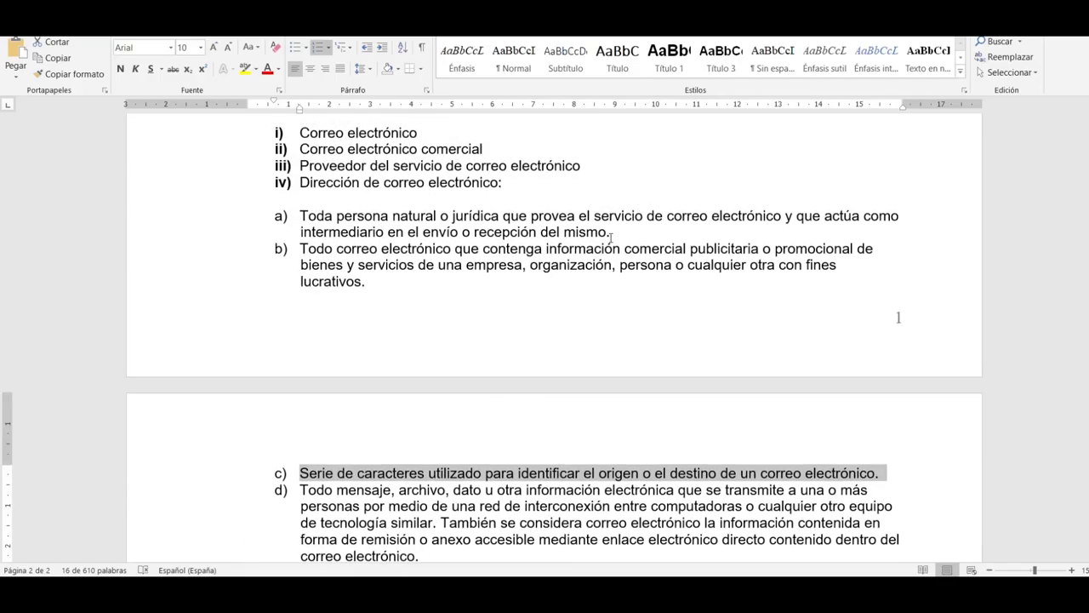
drag(613, 232, 297, 223)
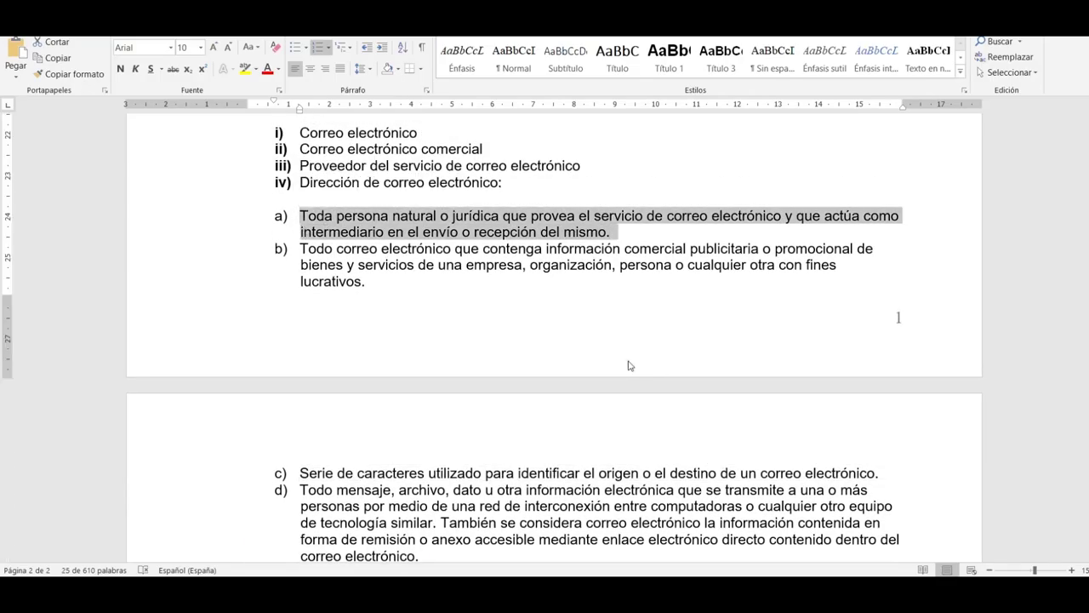
key(alt+Tab)
click(491, 425)
key(ctrl+v)
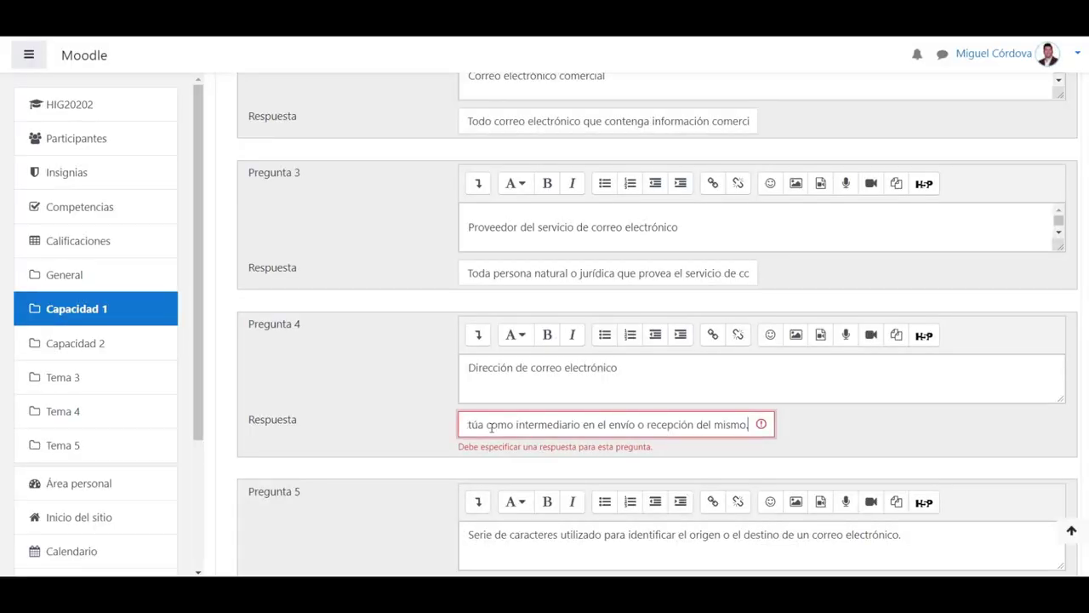
key(ctrl+a)
click(487, 429)
key(BackSpace)
key(BackSpace)
key(BackSpace)
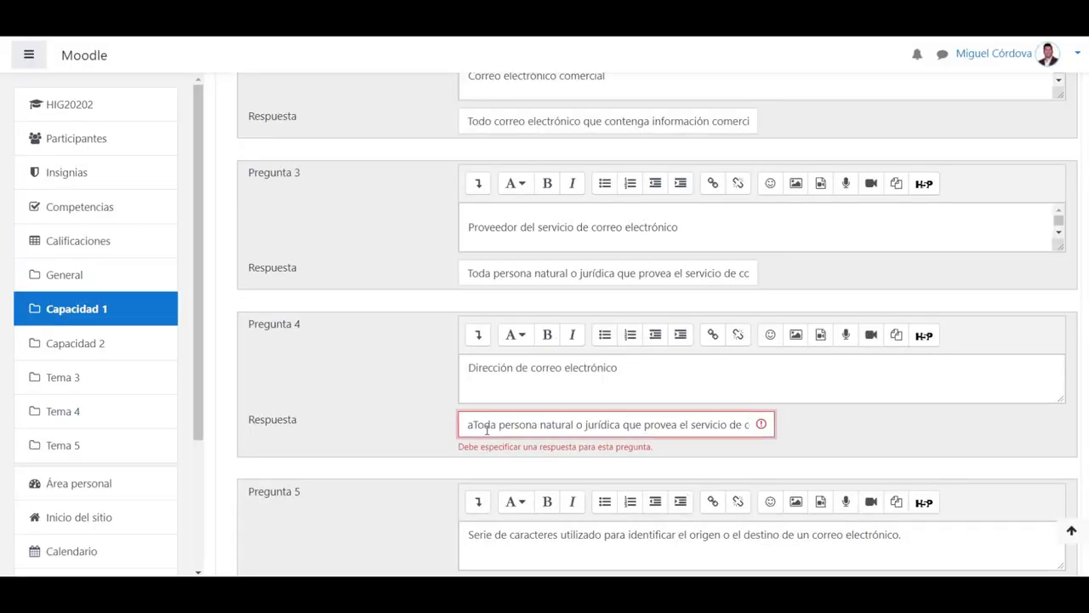
Move the text about "Serie de caracteres" from the question text of Pregunta 5 into its Respuesta.
scroll(487, 430, down, 5)
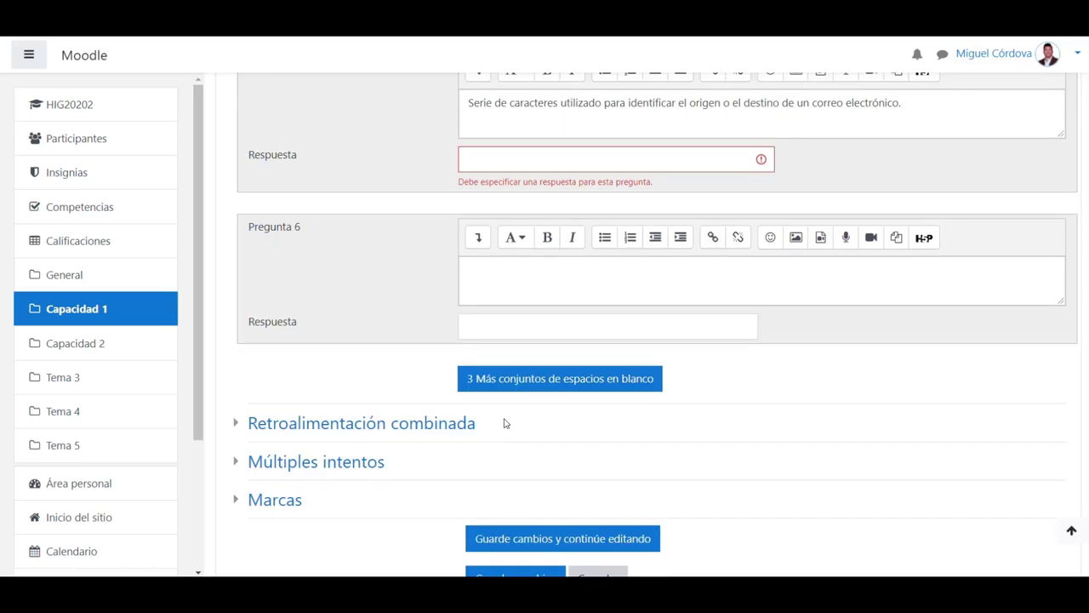
scroll(505, 422, up, 2)
click(519, 310)
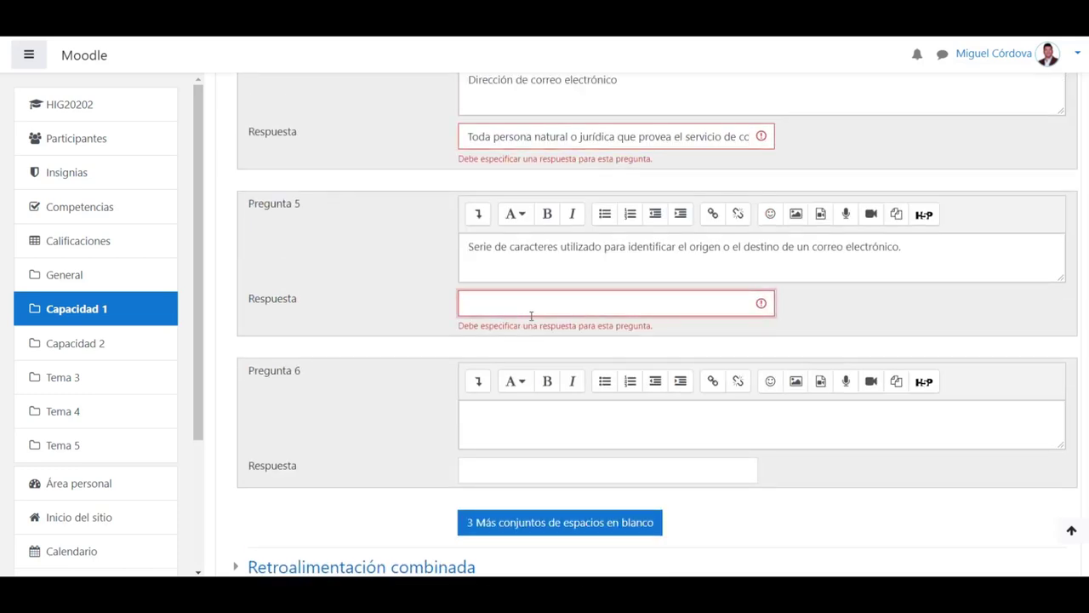
drag(899, 249, 517, 236)
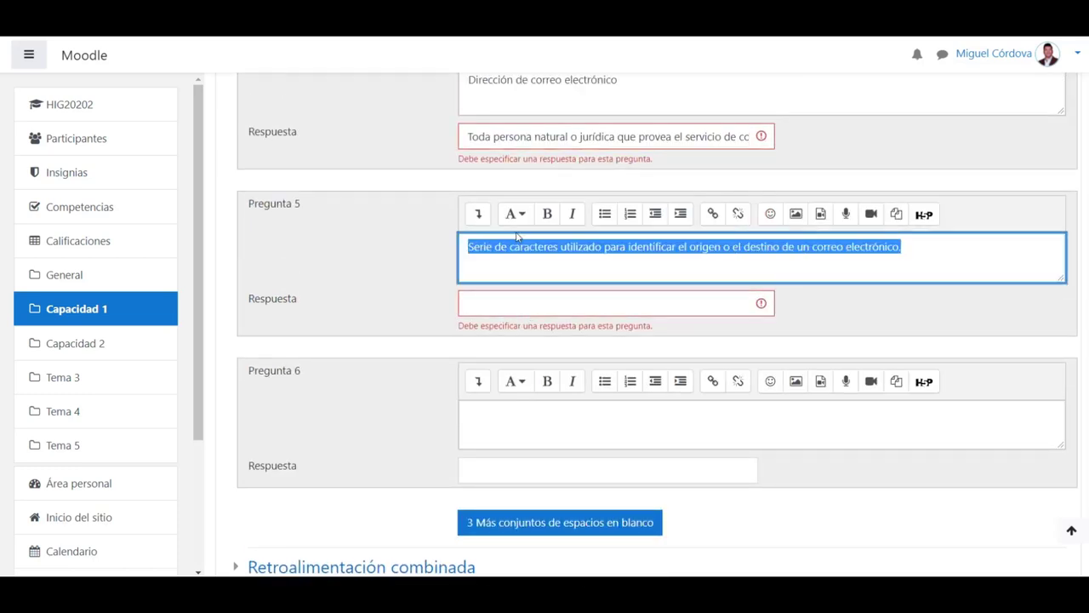
key(ctrl+x)
click(537, 301)
key(ctrl+v)
click(530, 264)
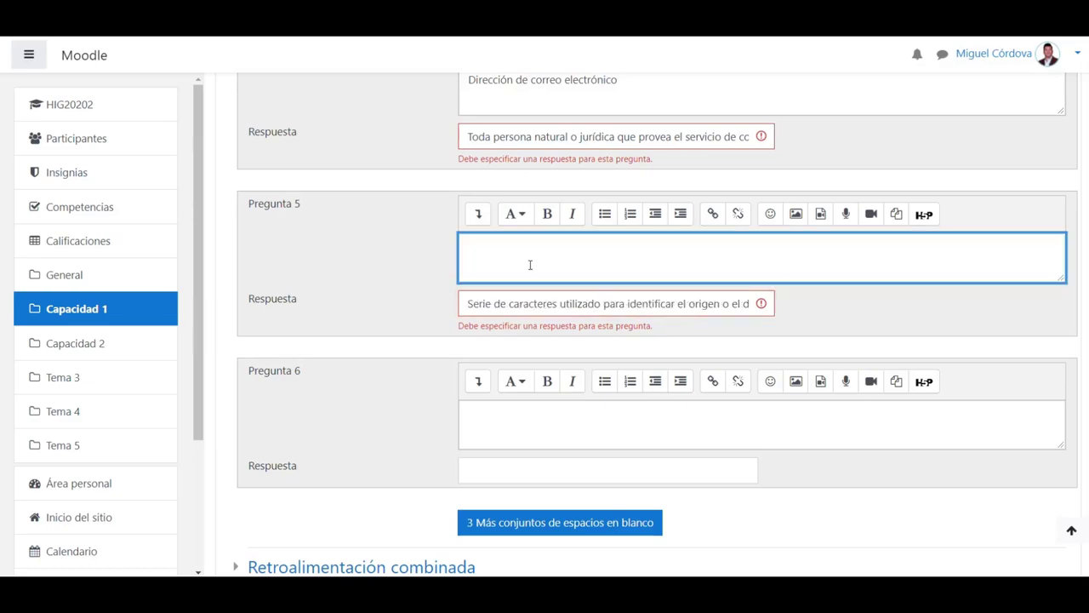
Check the terms in the Word document and clear the Respuesta of Pregunta 5 in Moodle.
key(alt+Tab)
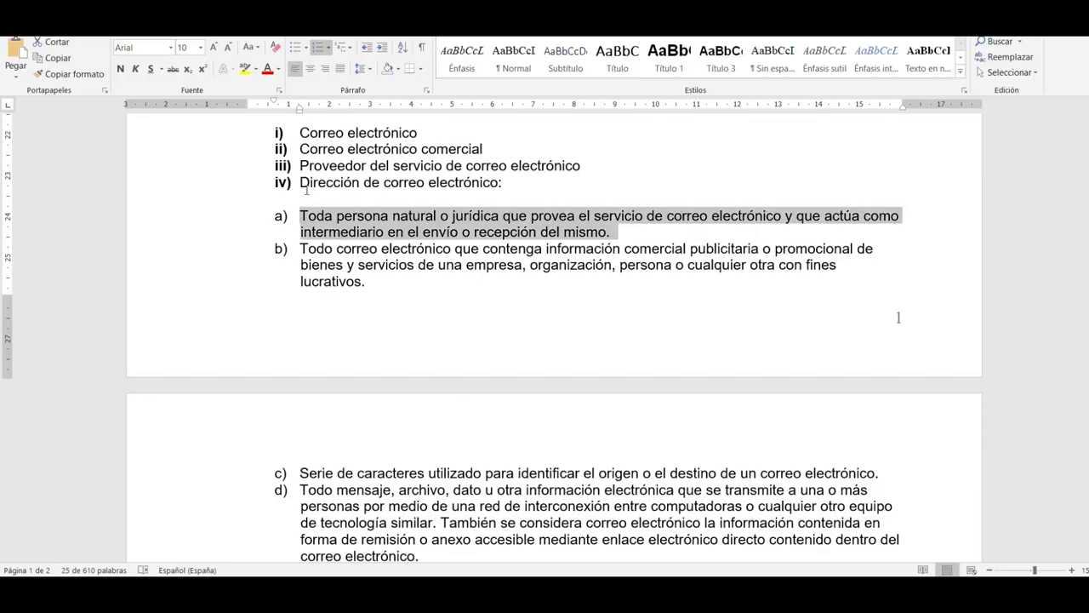
key(alt+Tab)
scroll(516, 319, up, 1)
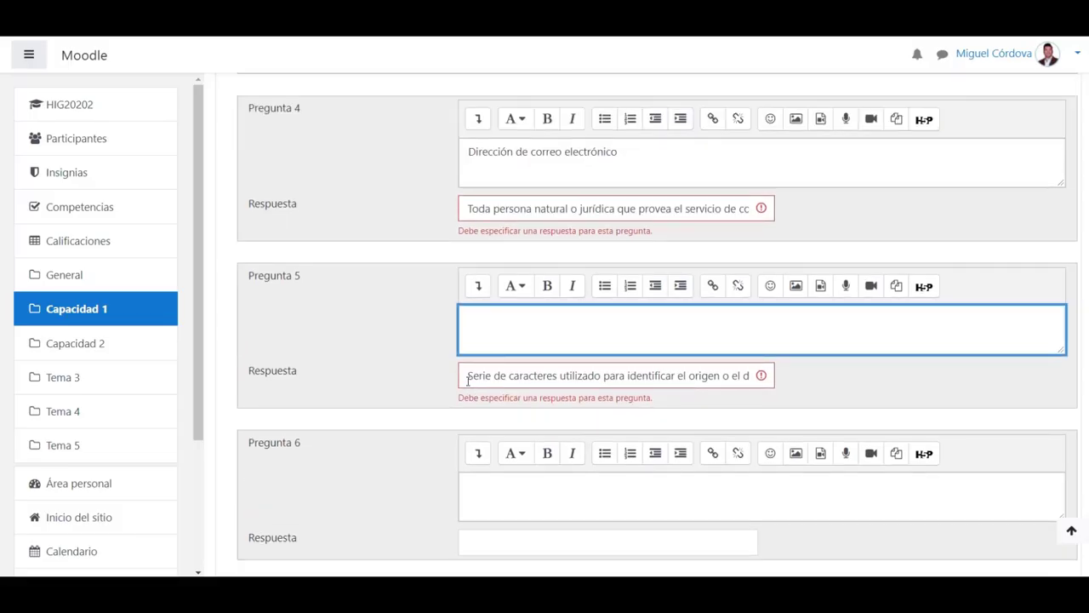
drag(467, 379, 1087, 423)
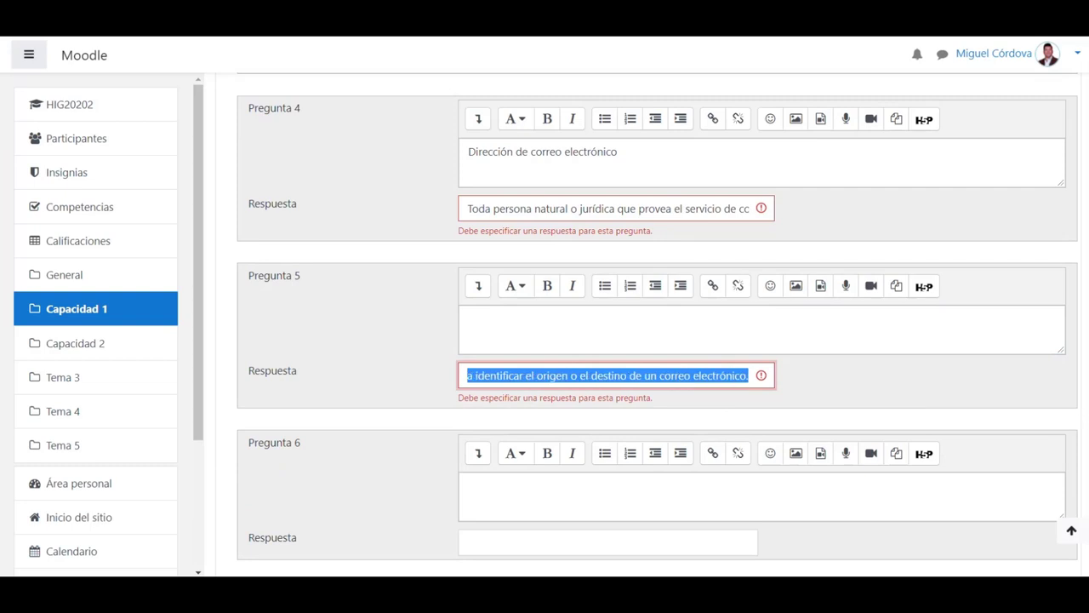
key(BackSpace)
Replace the Respuesta of Pregunta 4 with concept c, "Serie de caracteres utilizado para identificar el origen o el destino…", from the Word document.
scroll(920, 383, up, 3)
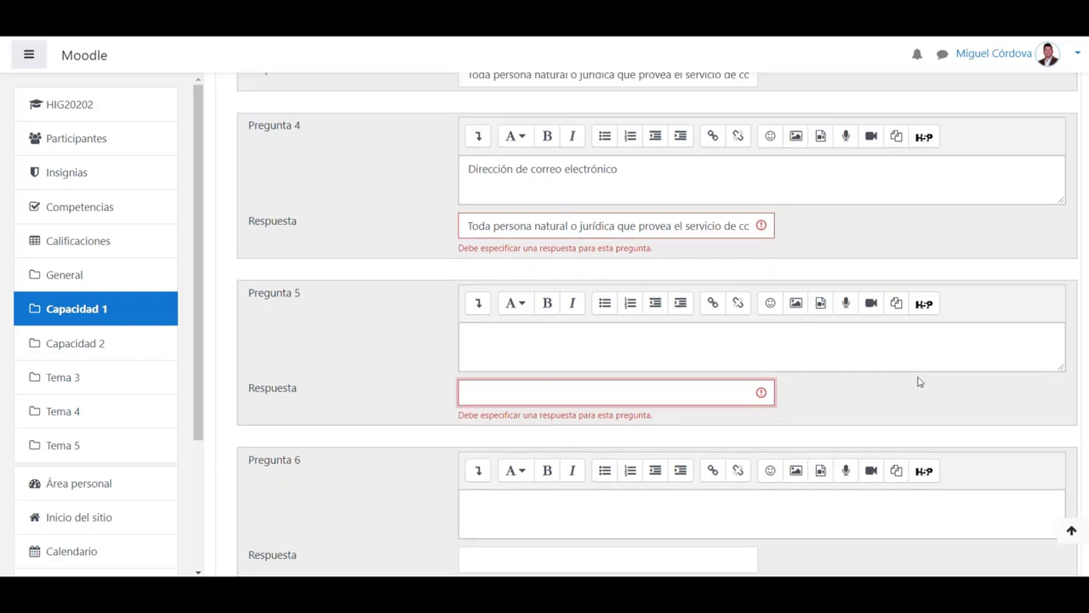
key(alt+Tab)
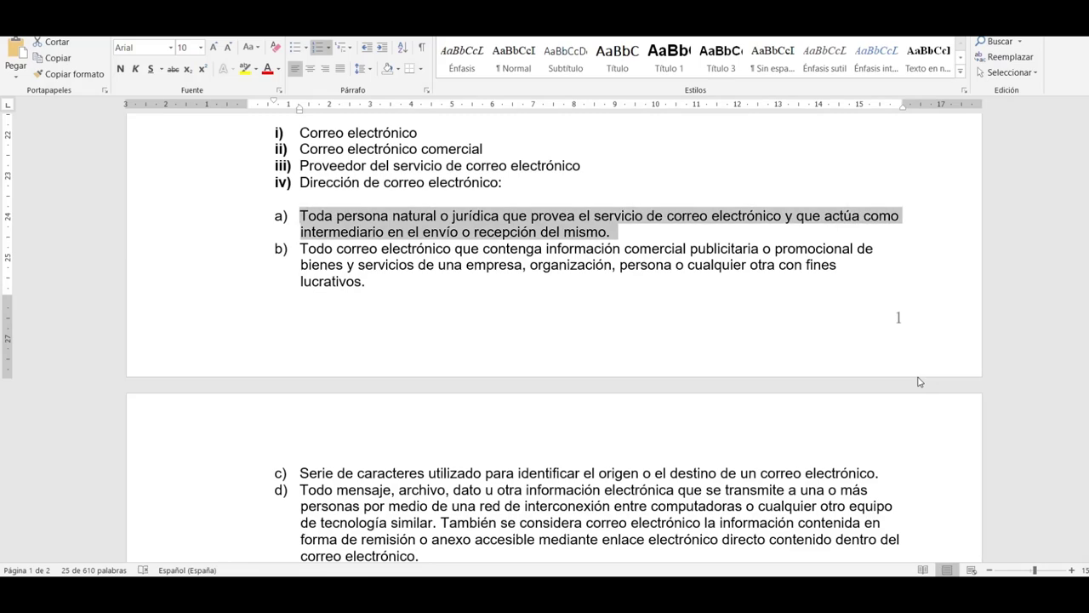
scroll(919, 383, up, 1)
scroll(554, 340, down, 4)
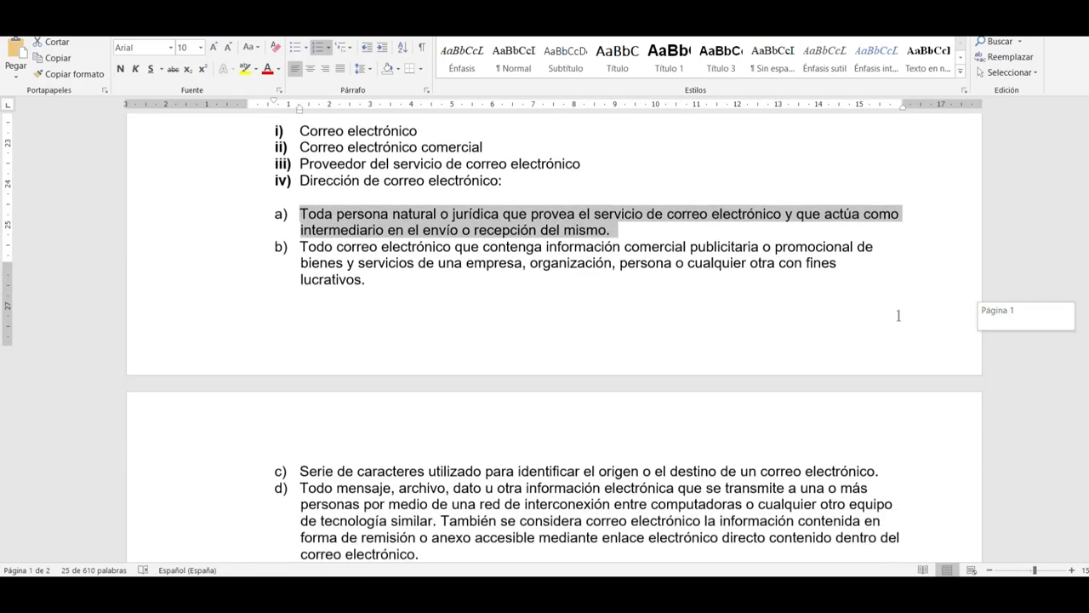
scroll(982, 364, up, 1)
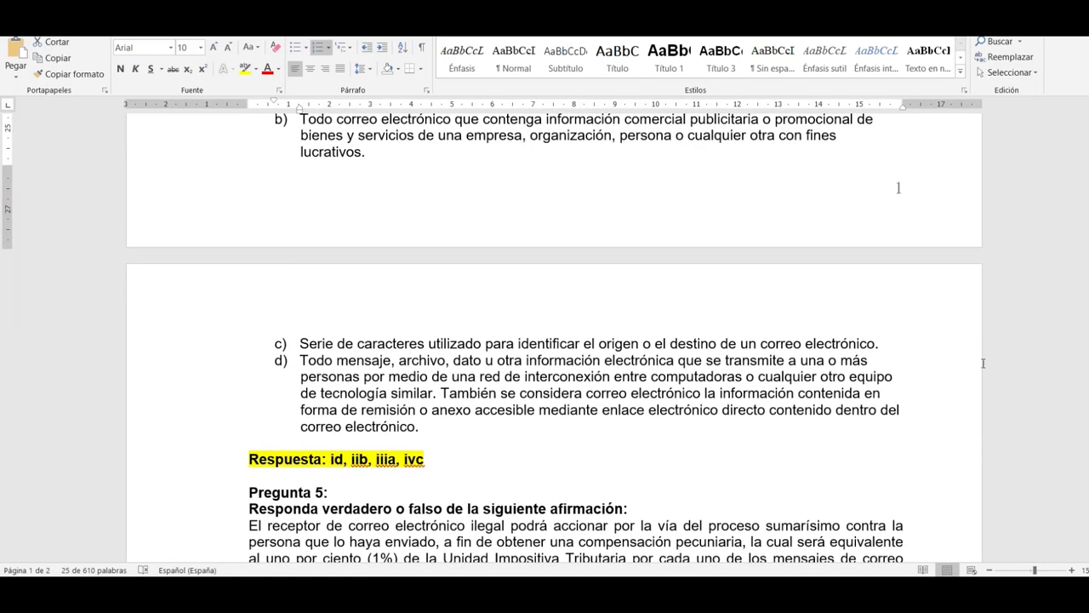
drag(881, 343, 320, 332)
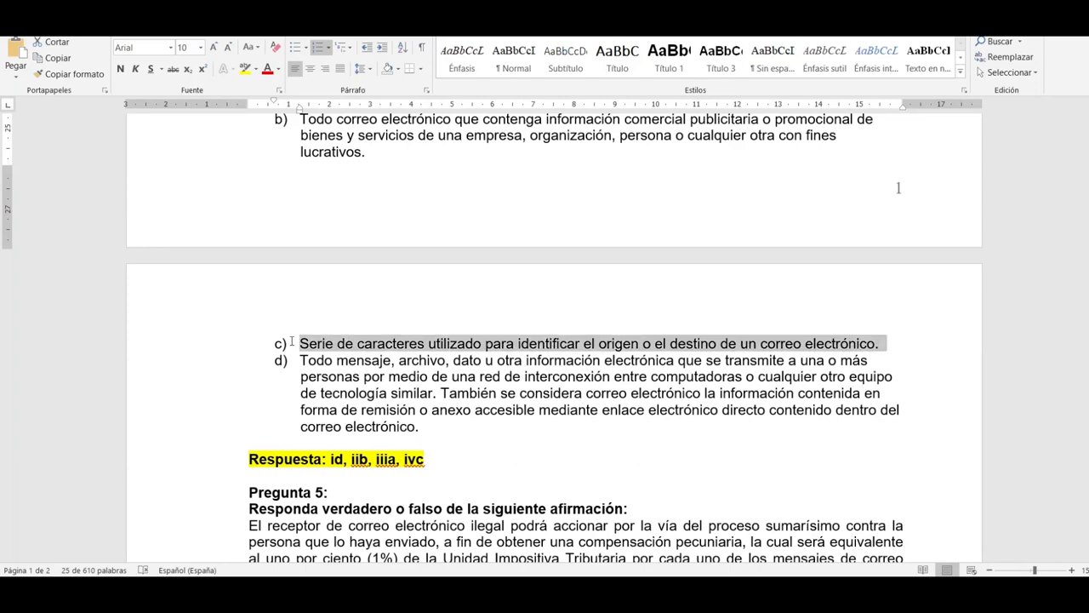
scroll(491, 382, up, 3)
key(alt+Tab)
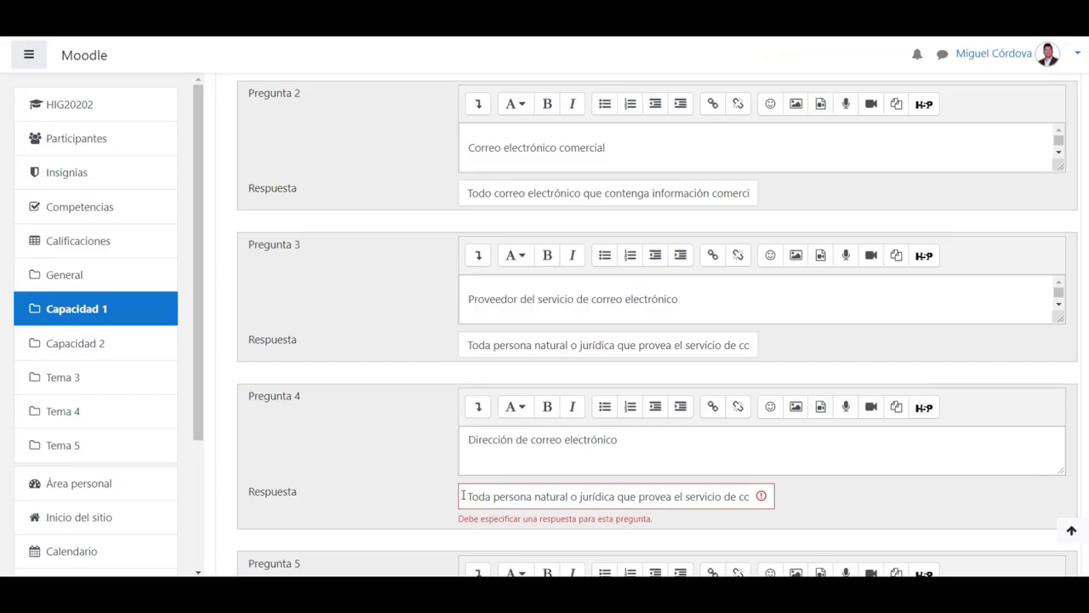
drag(463, 496, 1036, 498)
key(BackSpace)
key(ctrl+v)
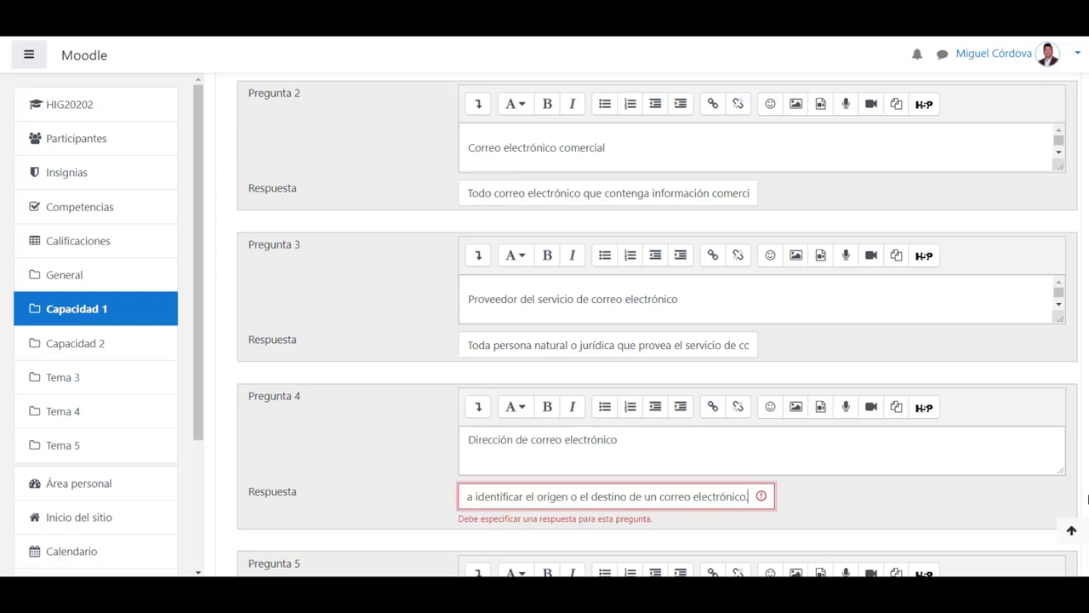
Remove the letter "c)" and the gap after it from the start of Pregunta 4's Respuesta.
drag(729, 497, 48, 462)
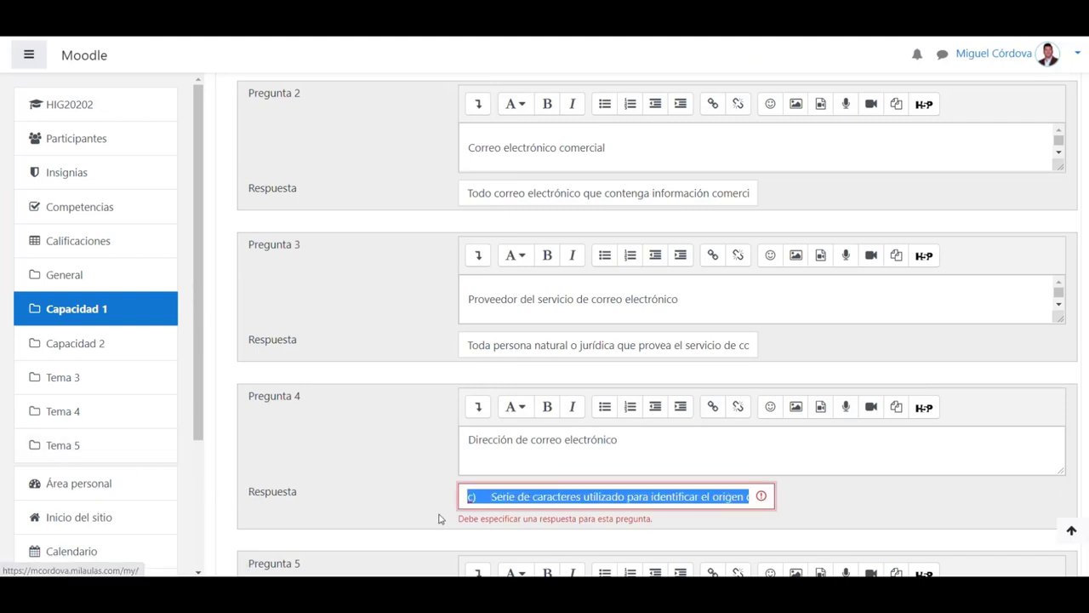
click(489, 502)
key(BackSpace)
key(BackSpace)
key(BackSpace)
key(BackSpace)
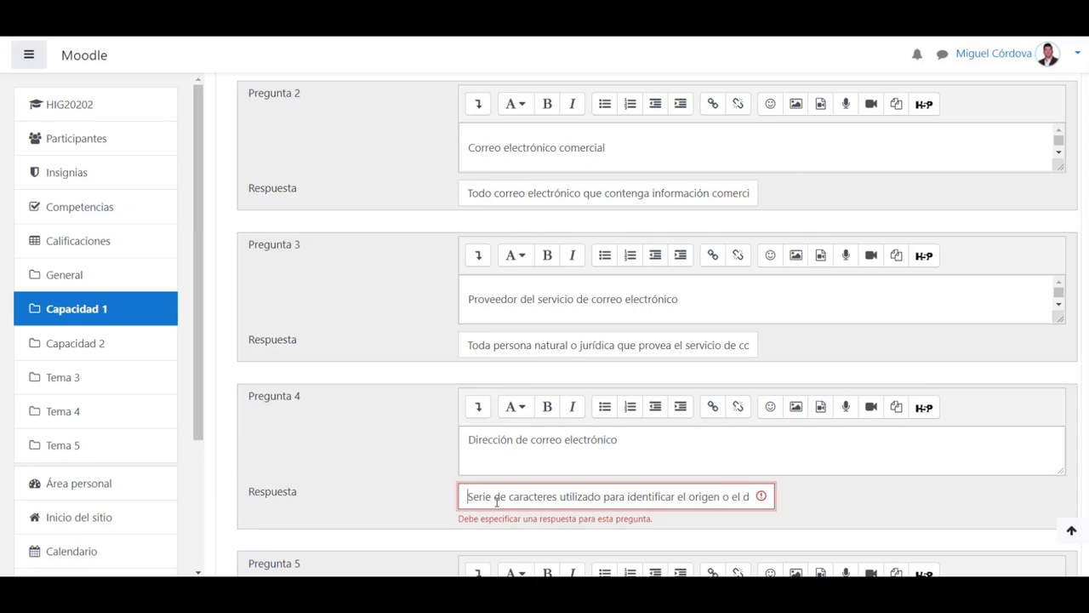
click(384, 462)
Review the question-and-answer pairs and save the matching question.
scroll(384, 462, down, 3)
scroll(511, 440, up, 2)
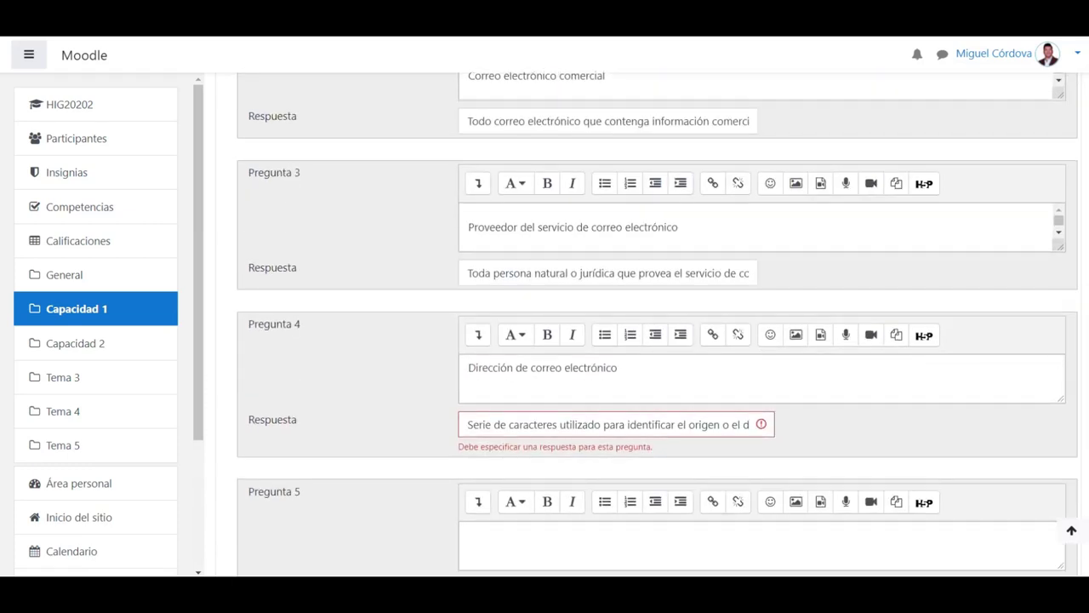
scroll(432, 558, down, 4)
scroll(307, 567, down, 3)
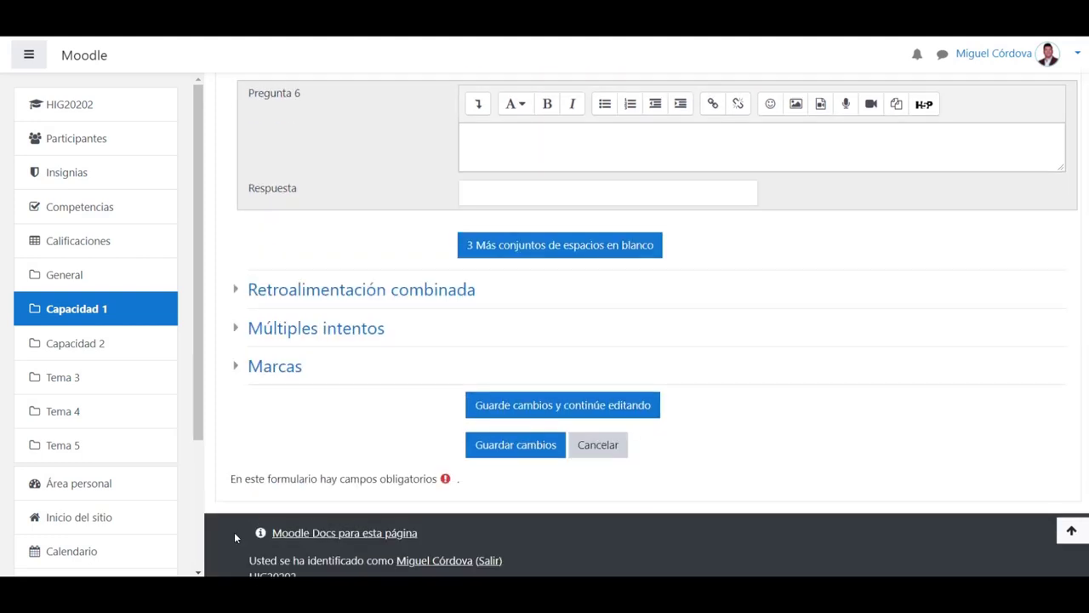
click(504, 453)
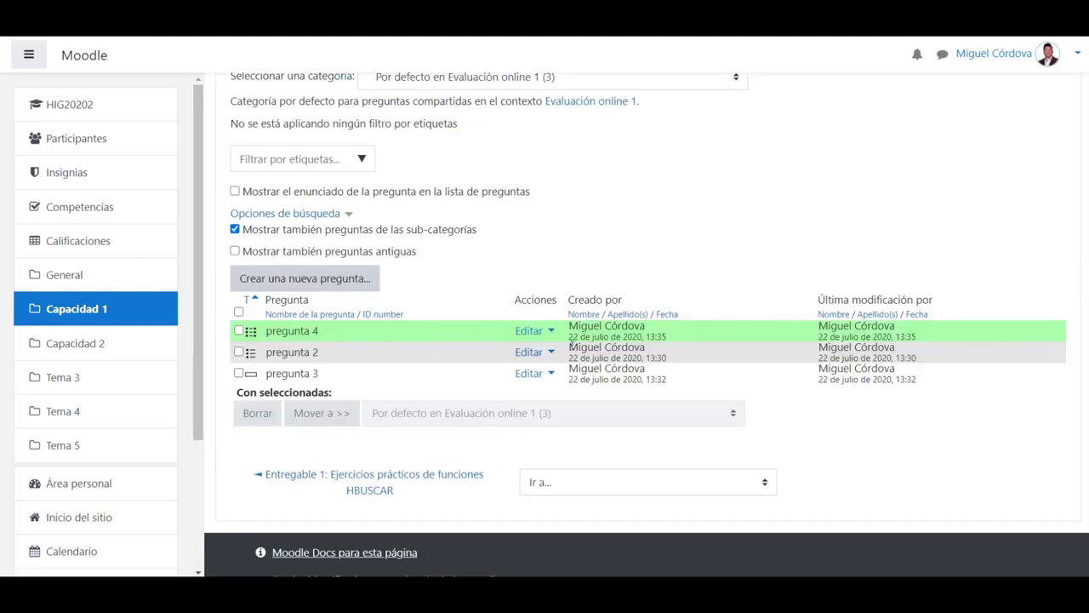
Preview "pregunta 4" filled in with the correct answers, and close the preview.
click(535, 330)
click(454, 423)
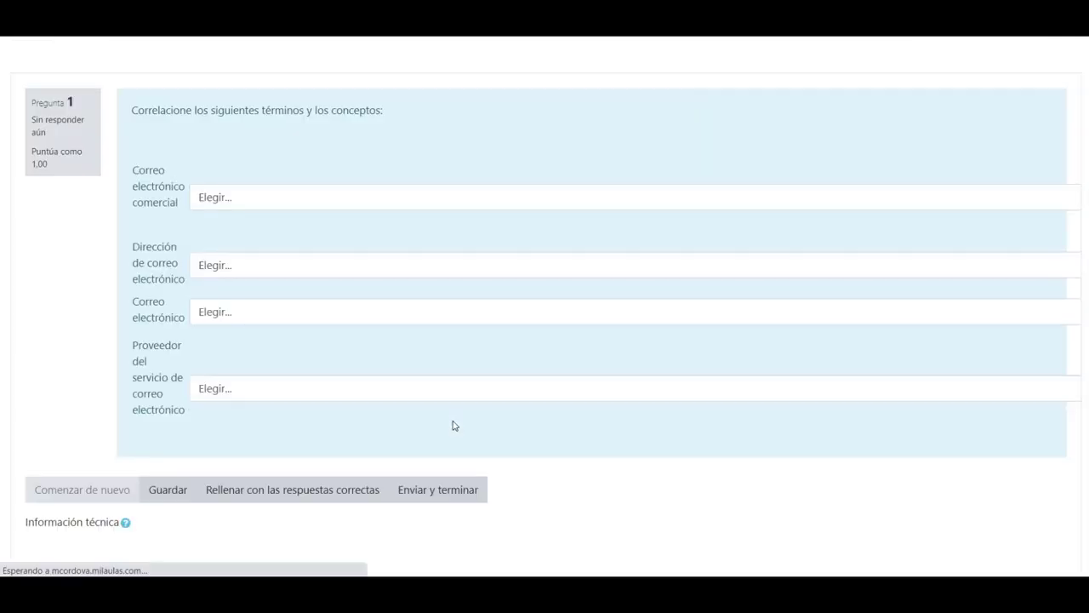
click(254, 498)
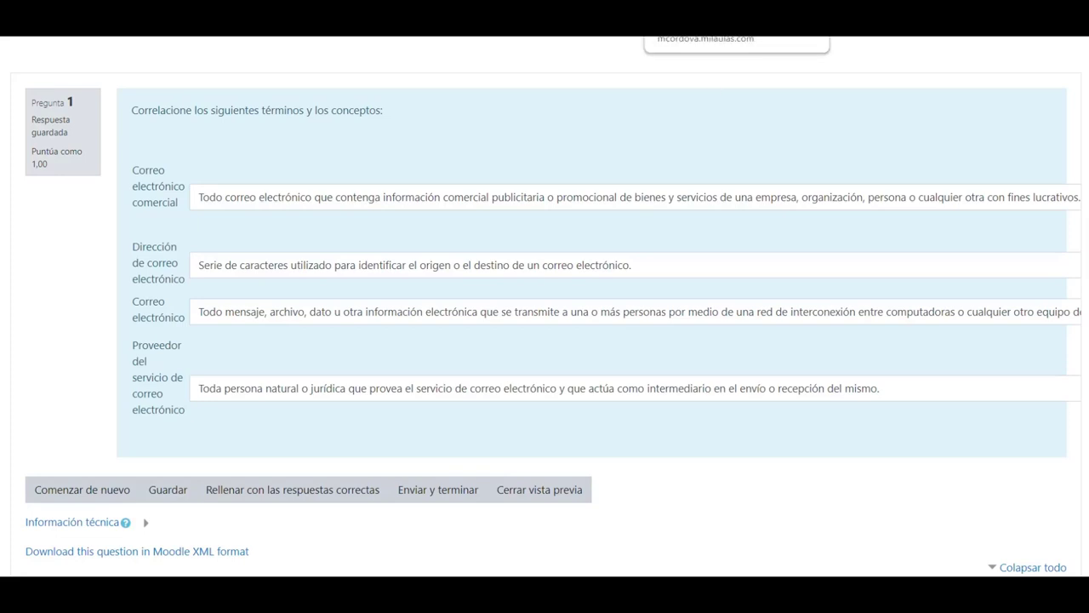
key(ctrl+w)
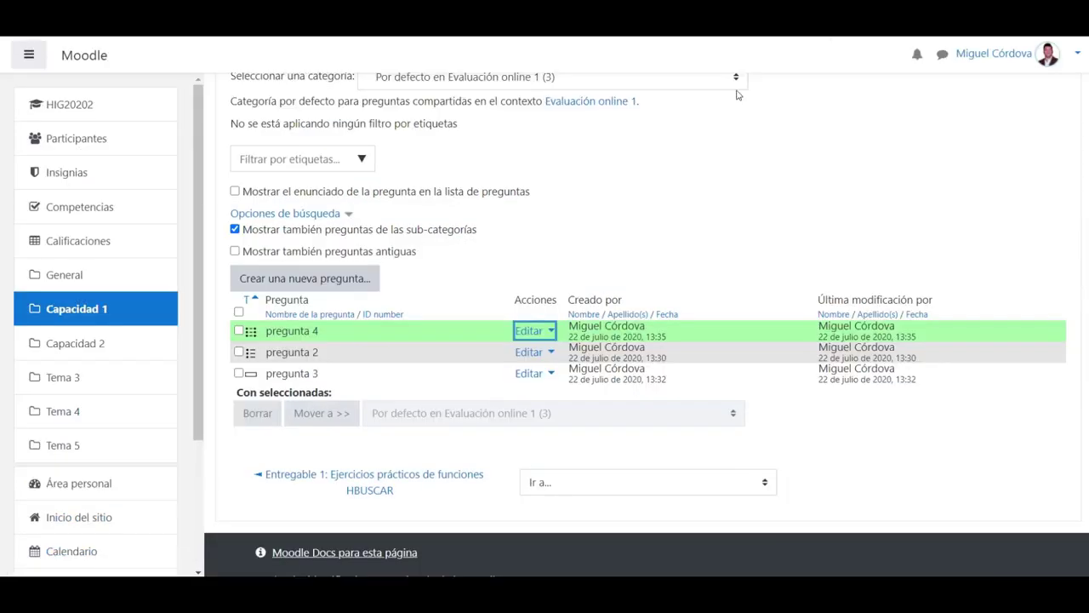
Find the type of Pregunta 5 in the Word document and add a new Verdadero/Falso question to the question bank.
click(313, 279)
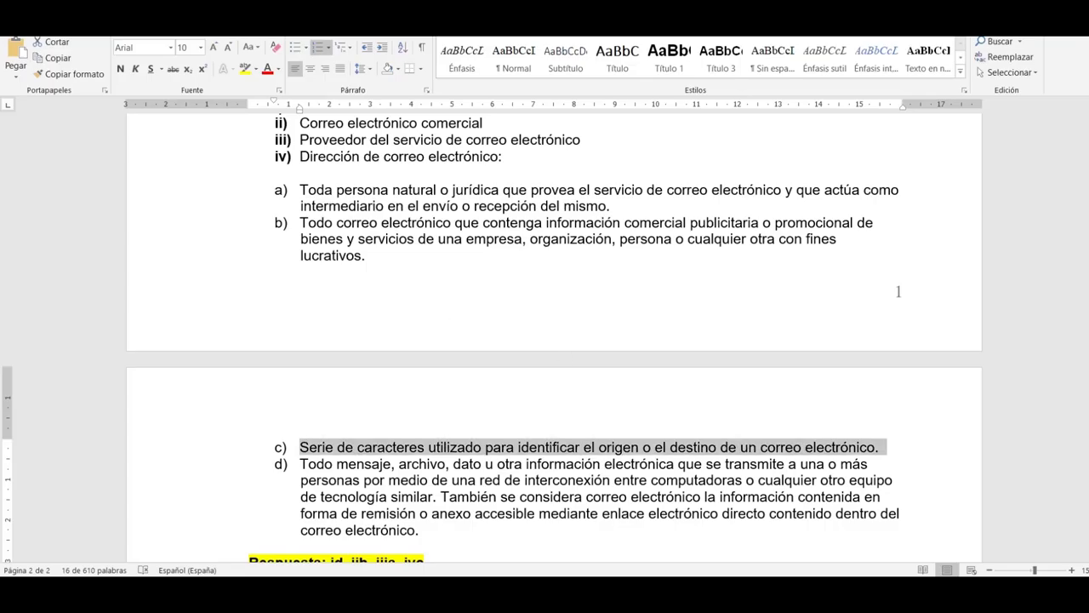
click(965, 287)
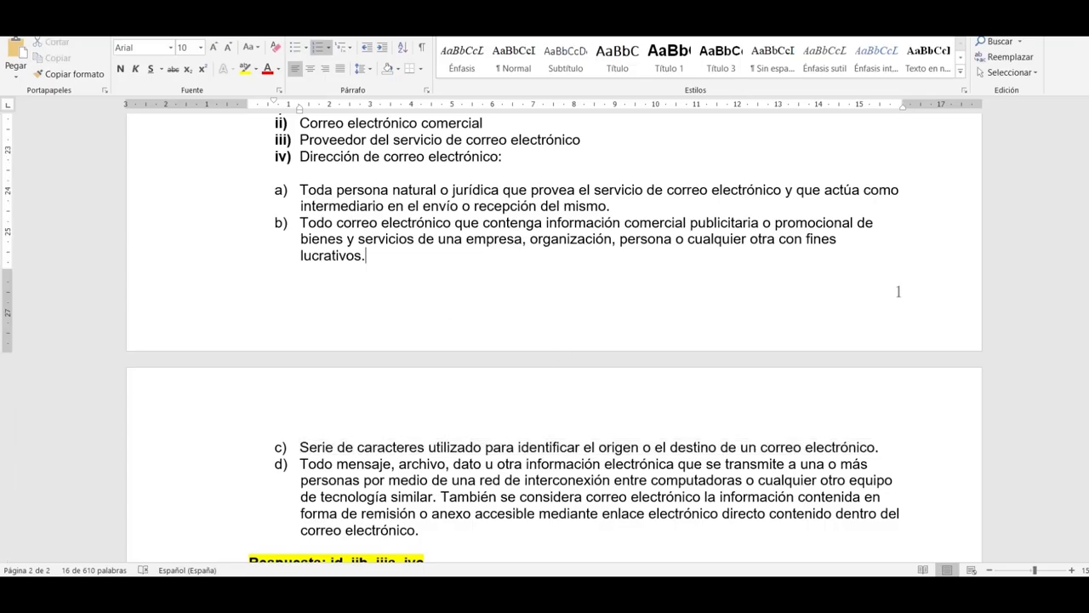
scroll(1021, 340, down, 8)
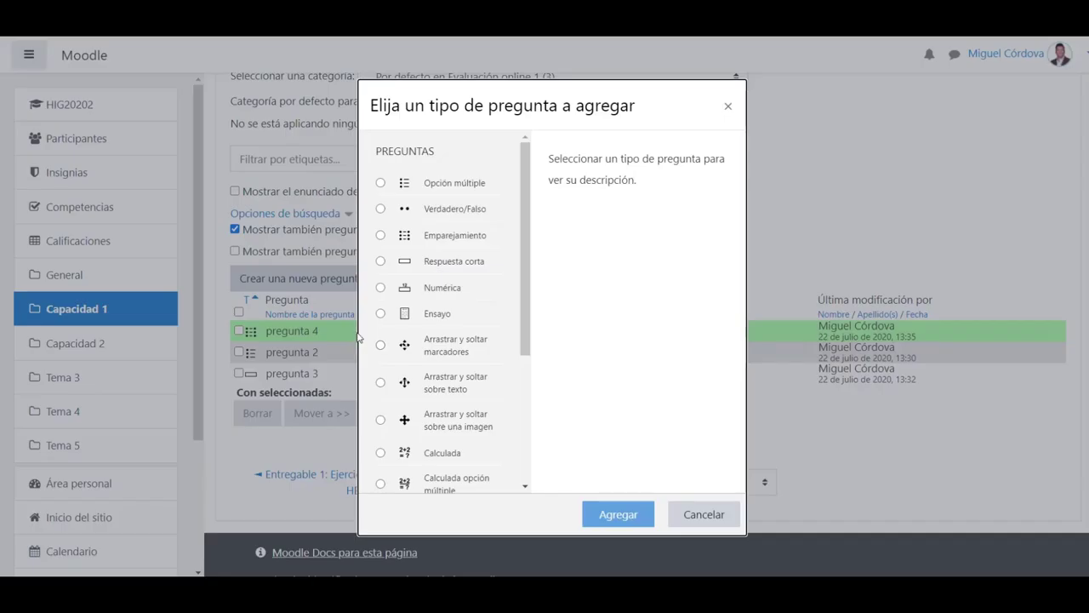
click(439, 209)
click(620, 515)
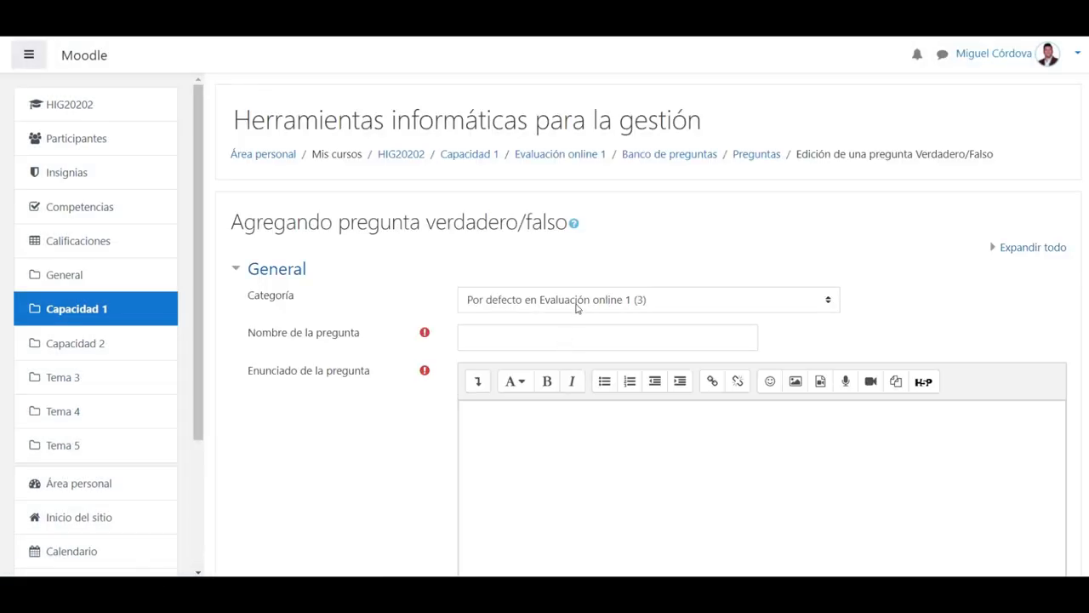
Set the new true/false question's category to verdadero_falso.
click(576, 308)
click(545, 349)
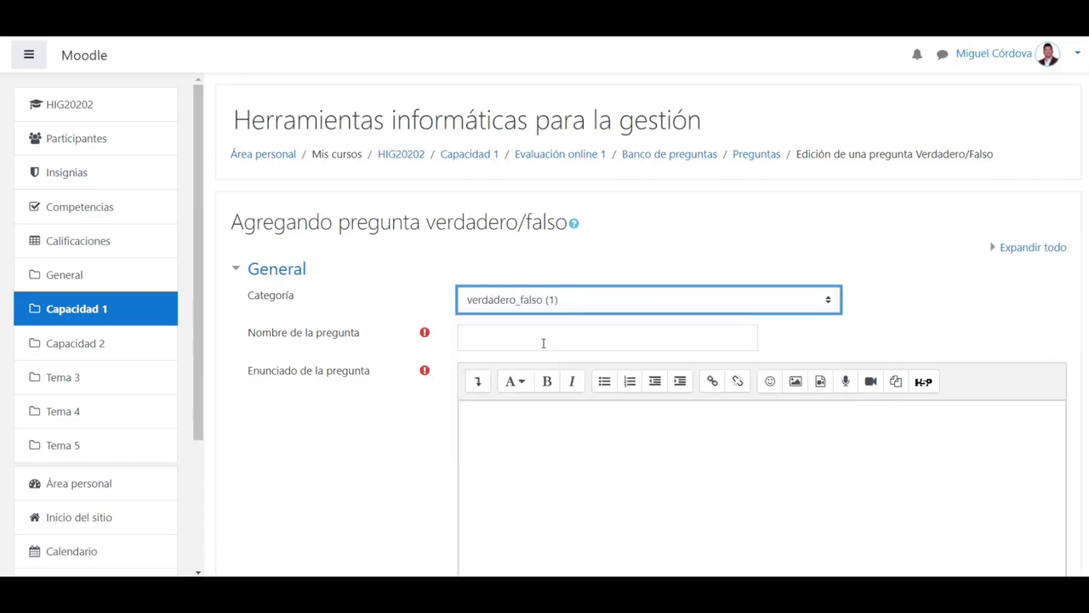
click(543, 342)
Copy Pregunta 5's instruction and statement from the Word document into the Enunciado de la pregunta.
key(alt+Tab)
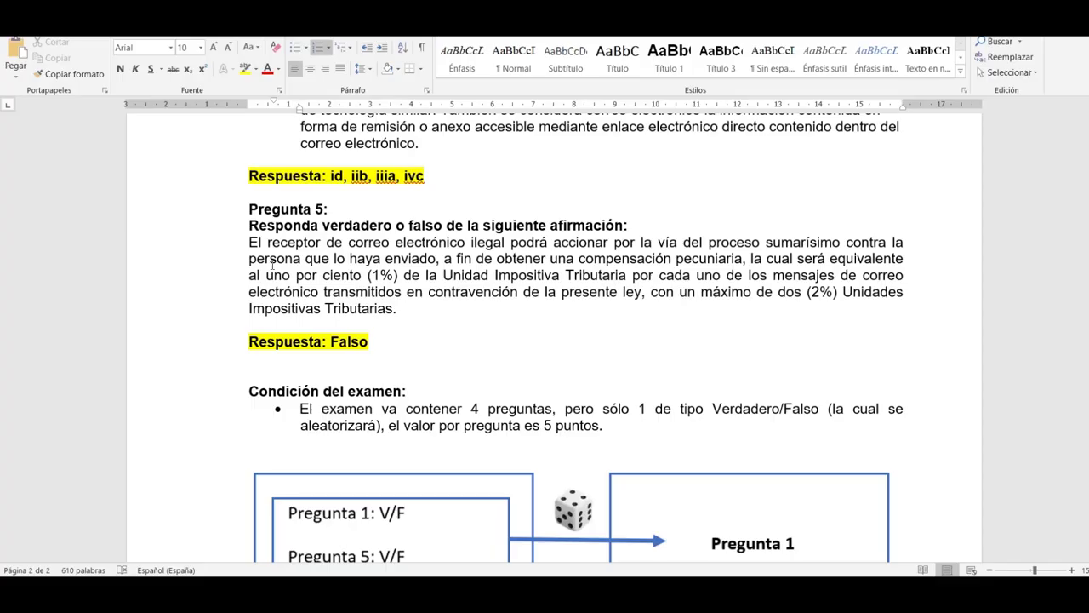
drag(244, 225, 404, 309)
key(ctrl+c)
key(alt+Tab)
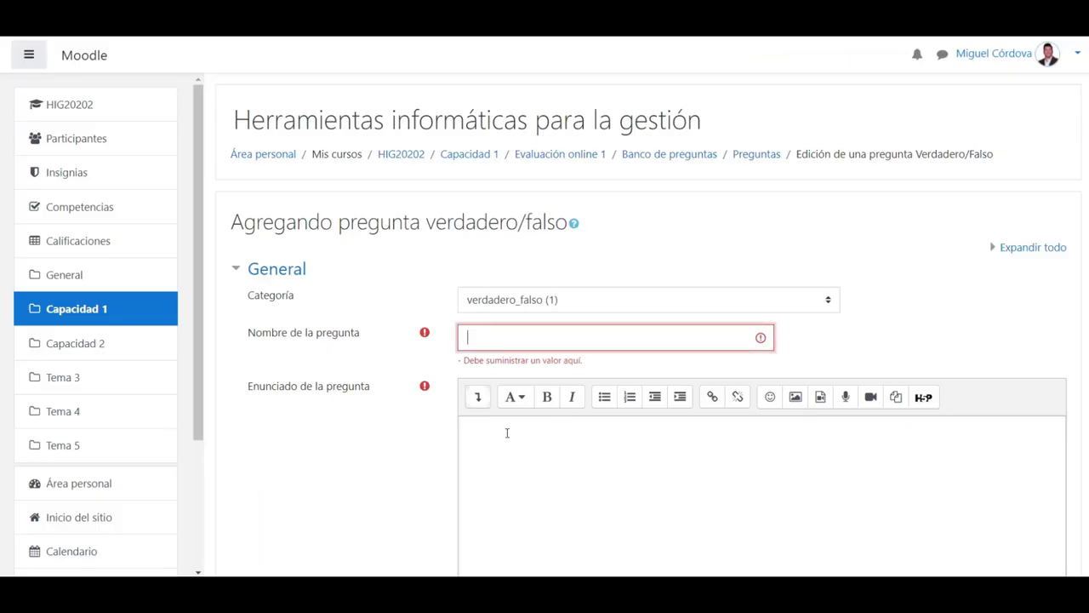
click(516, 452)
key(ctrl+v)
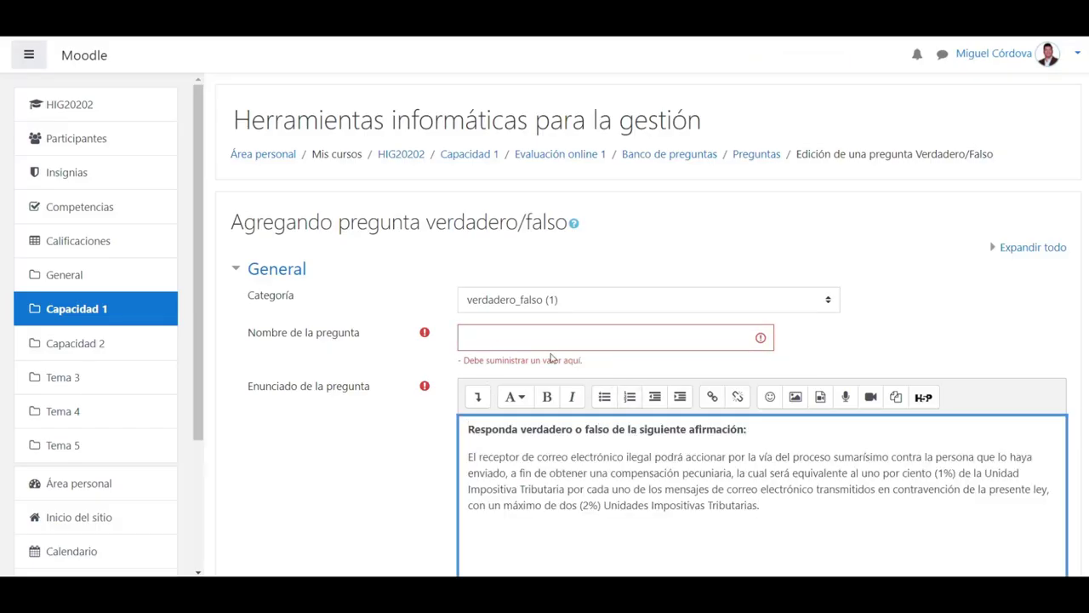
Name the true/false question "pregunta 5".
click(535, 342)
text(pregunt)
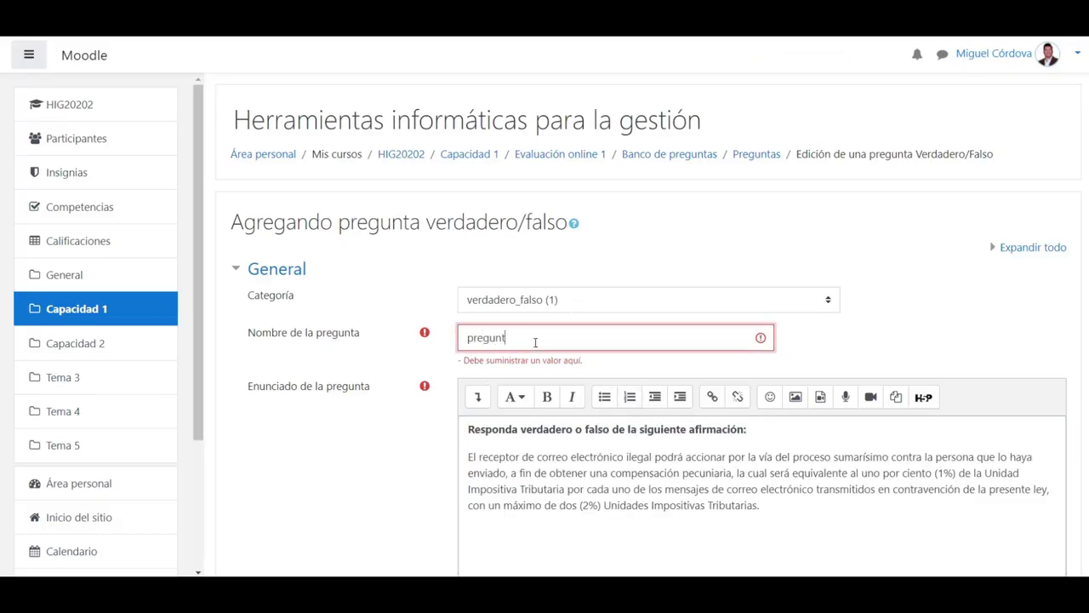
text(a 5)
Keep Falso as the correct answer, leave the feedback empty, and save the question.
scroll(536, 342, down, 3)
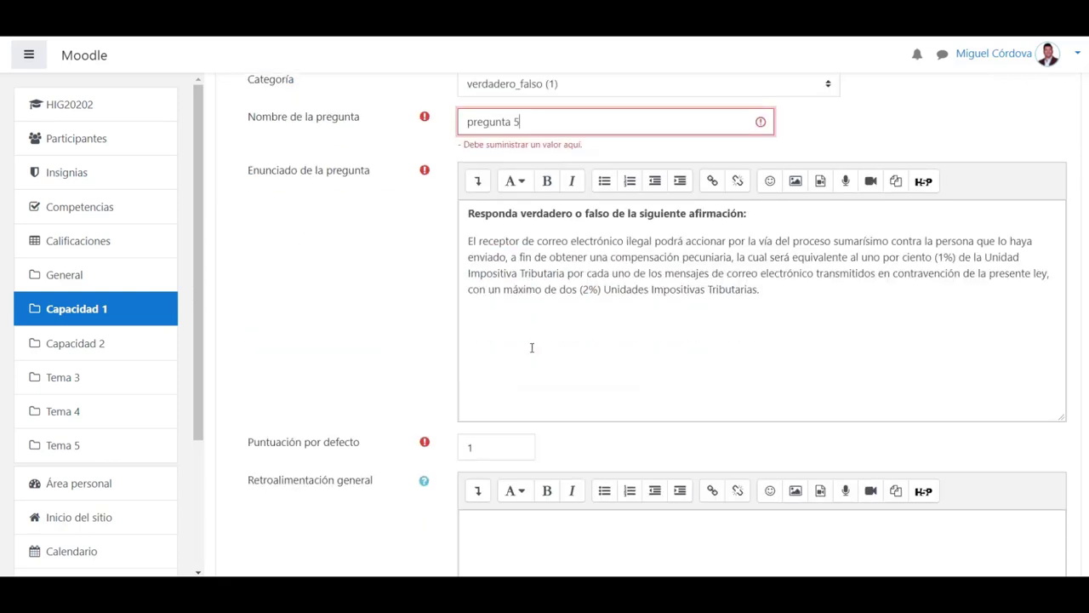
scroll(1077, 409, down, 5)
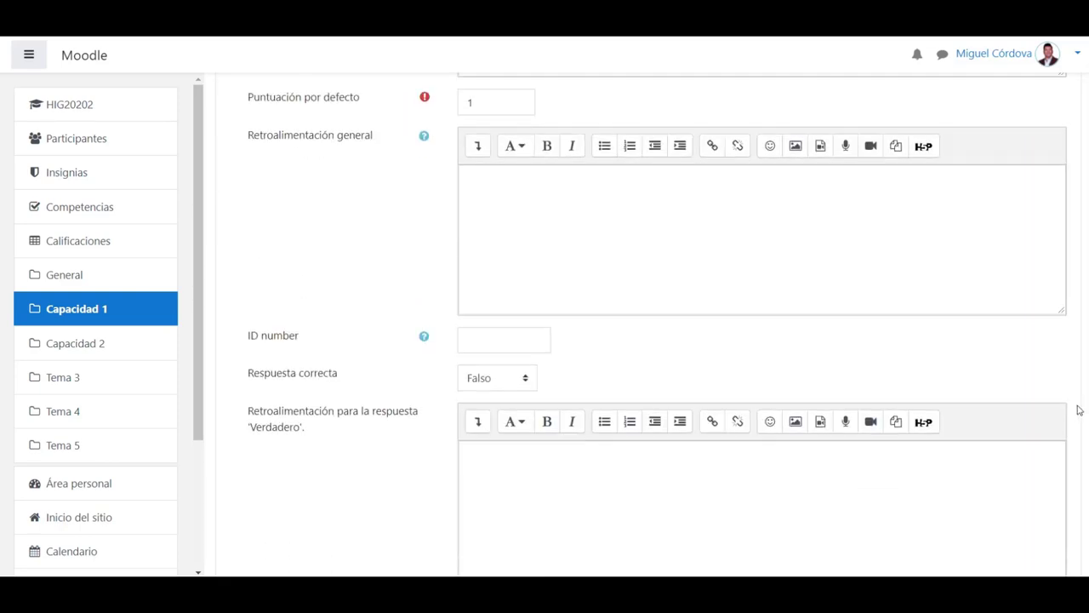
click(478, 265)
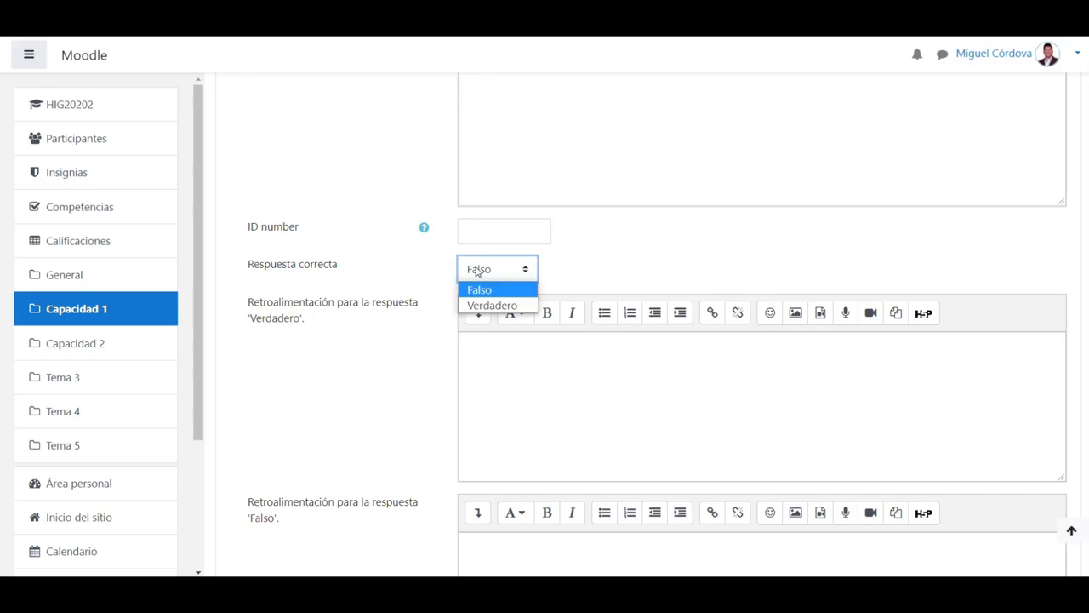
click(479, 271)
click(563, 380)
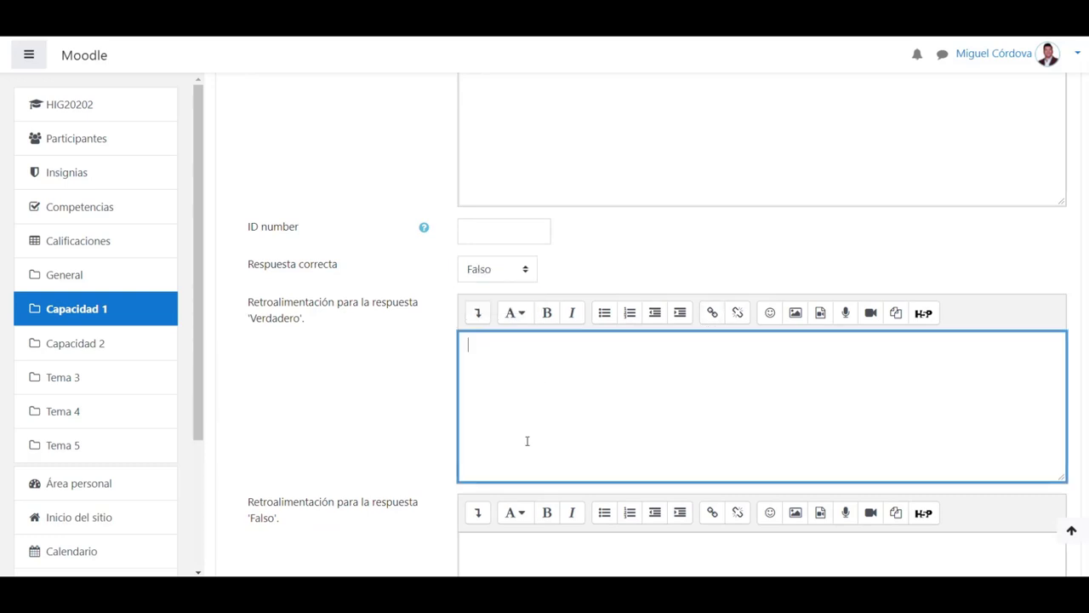
scroll(1071, 428, down, 5)
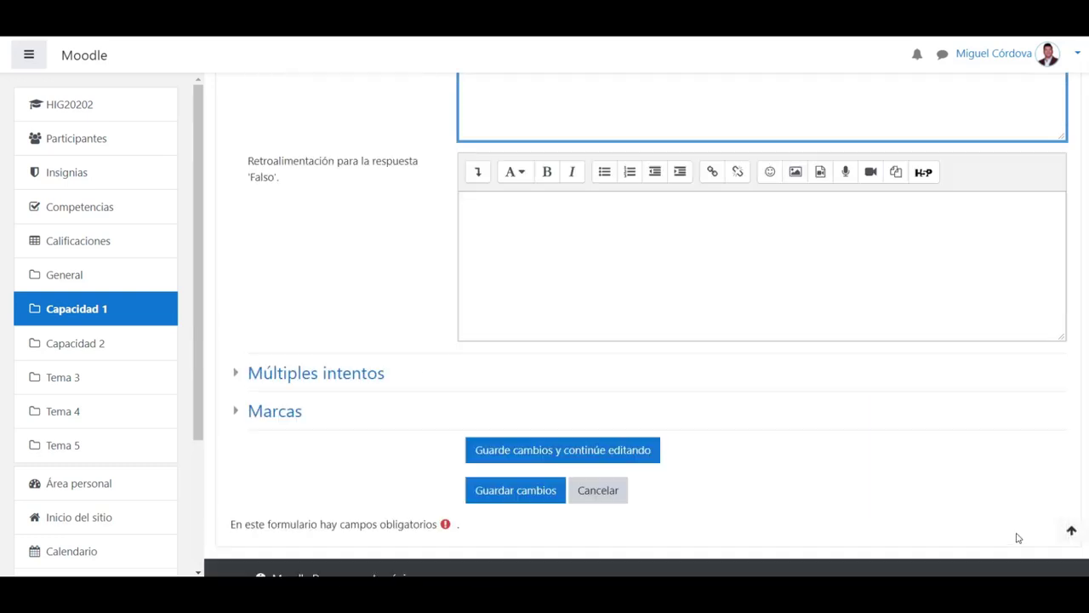
click(538, 421)
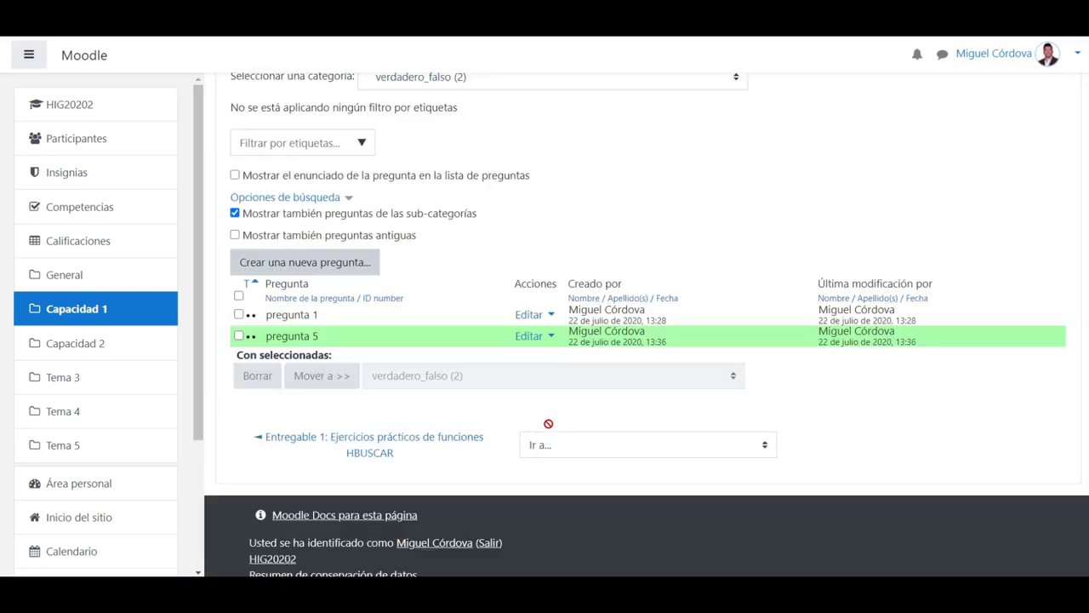
Preview "pregunta 5" filled in with the correct answer, and close the preview.
click(545, 337)
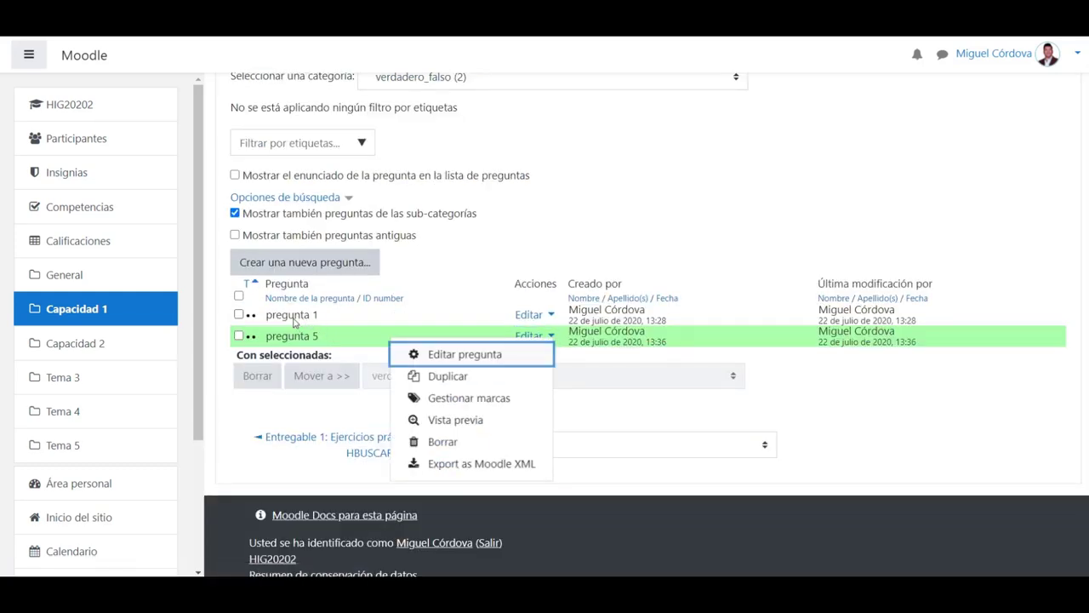
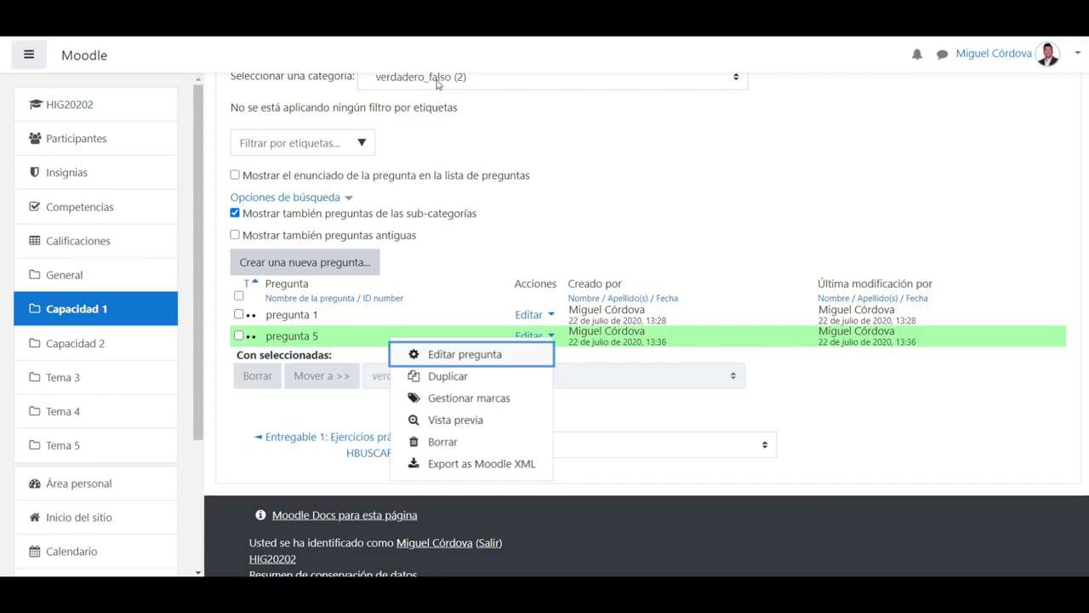
click(449, 421)
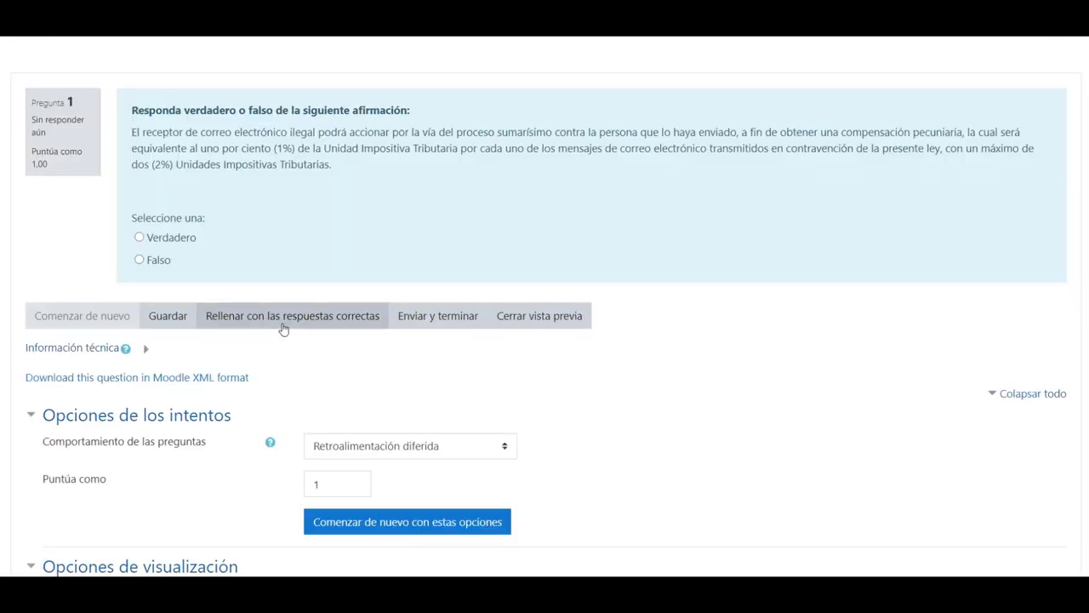
click(140, 259)
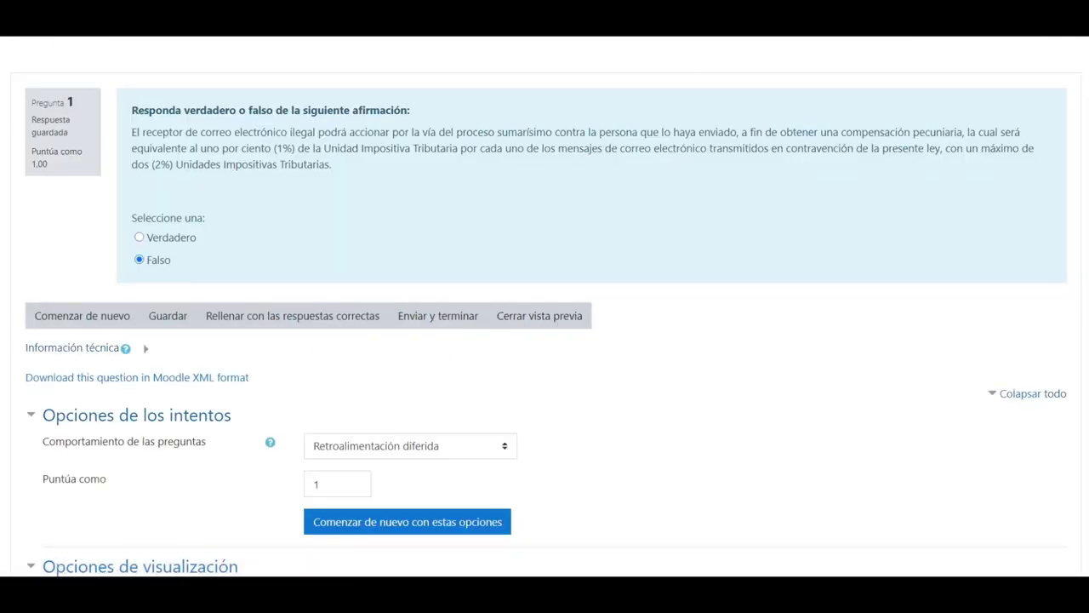
key(ctrl+w)
scroll(827, 382, up, 1)
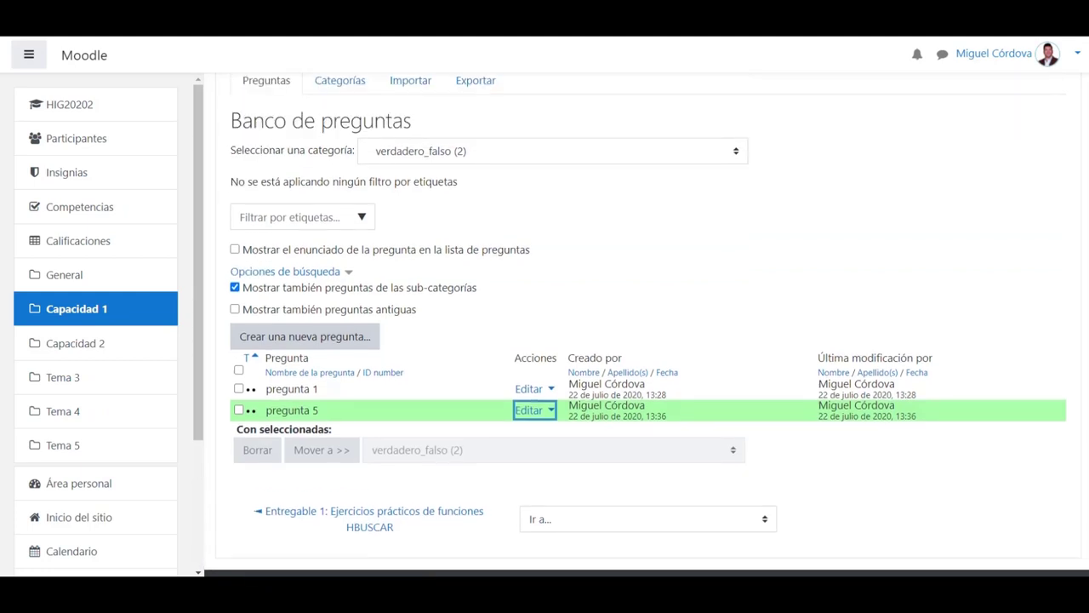
Review the exam structure diagram in the Word document, and open the quiz "Evaluación online 1" in Moodle for editing.
key(alt+Tab)
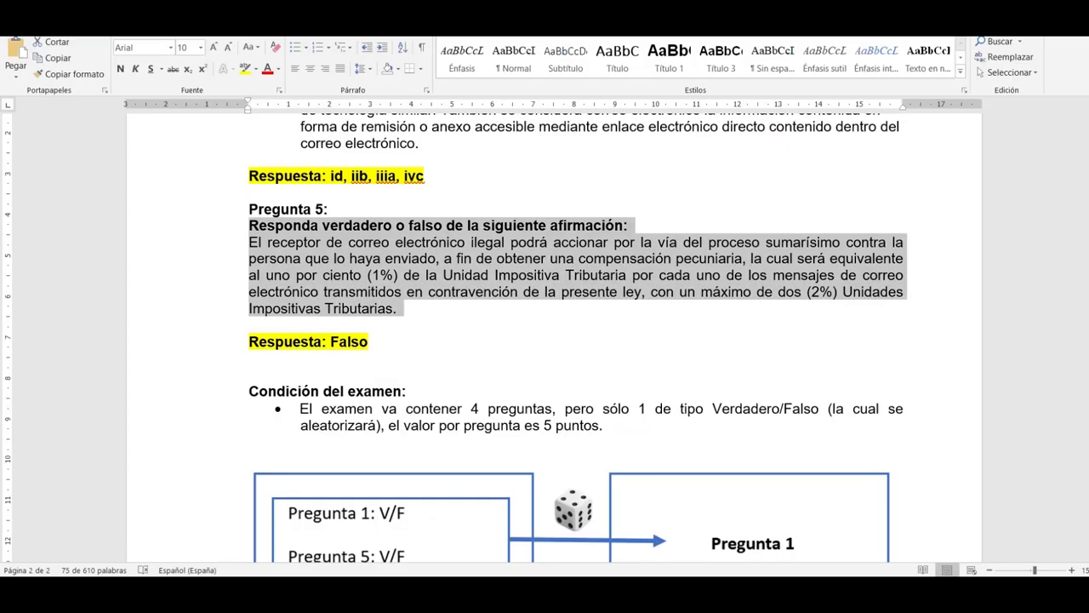
scroll(536, 531, down, 5)
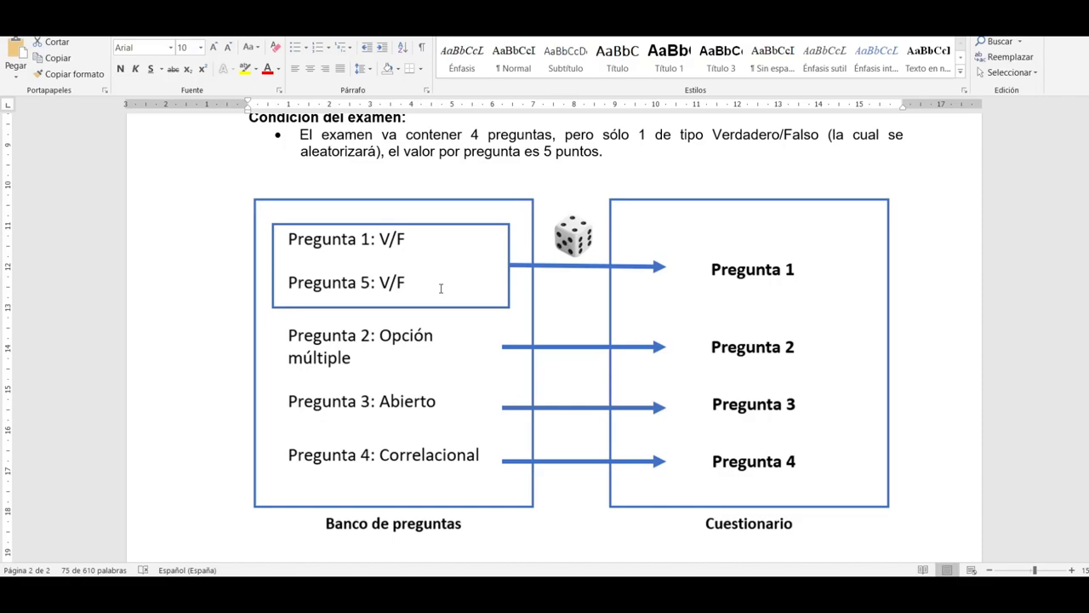
key(alt+Tab)
scroll(511, 263, up, 3)
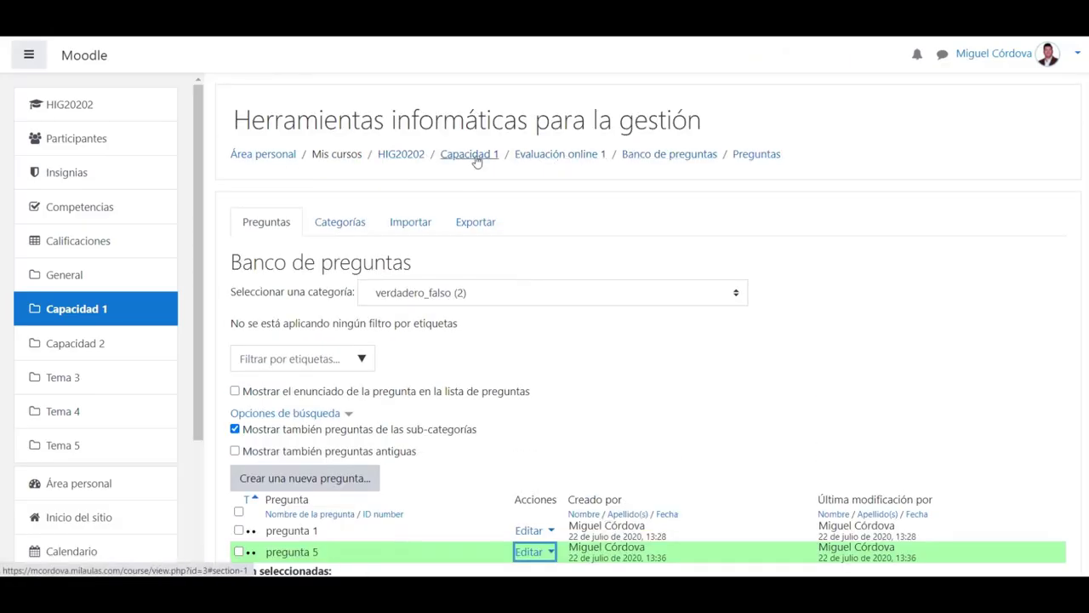
click(559, 155)
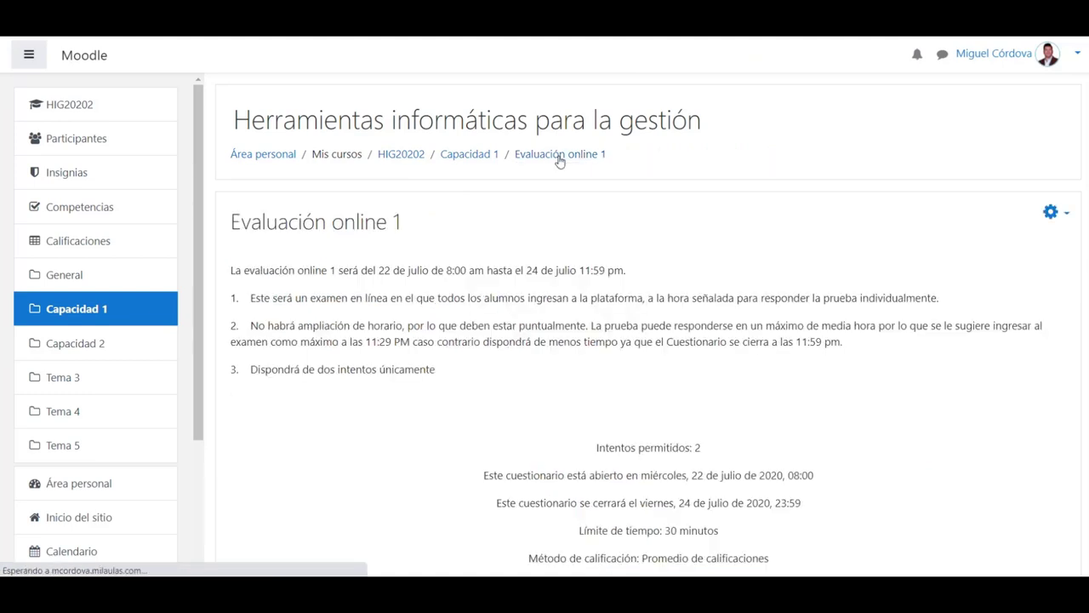
scroll(1083, 255, down, 2)
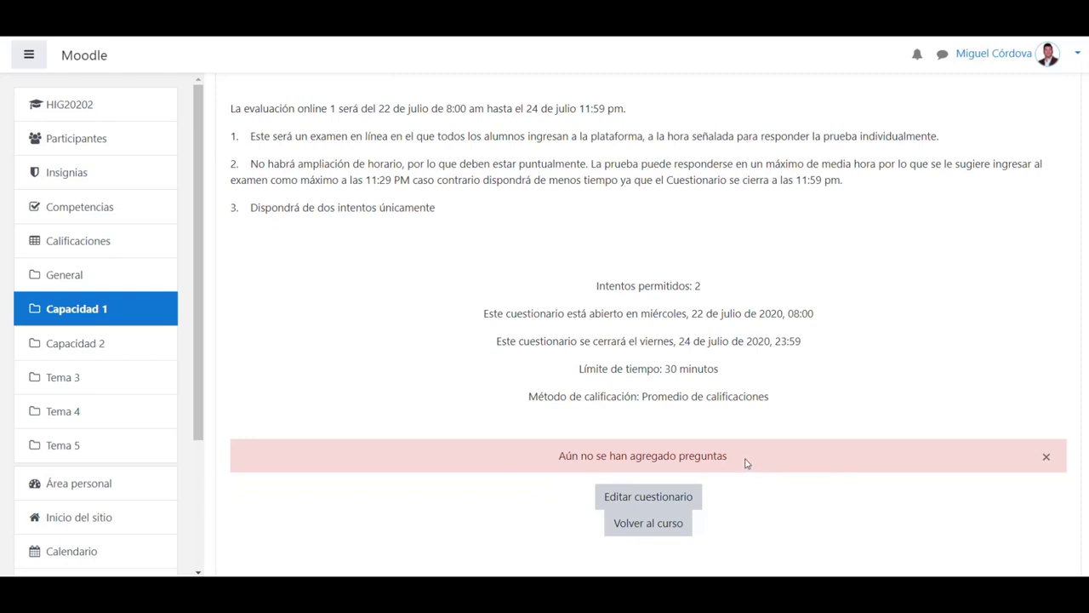
key(alt+Tab)
click(640, 500)
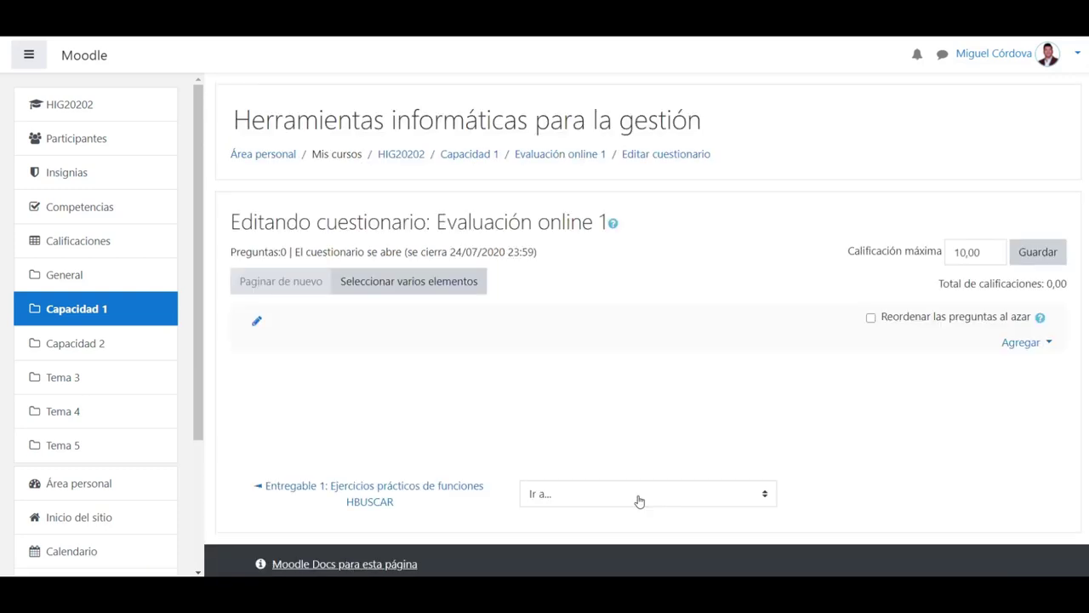
Check the diagram in Word and add 1 random question from the verdadero_falso category to the quiz.
key(alt+Tab)
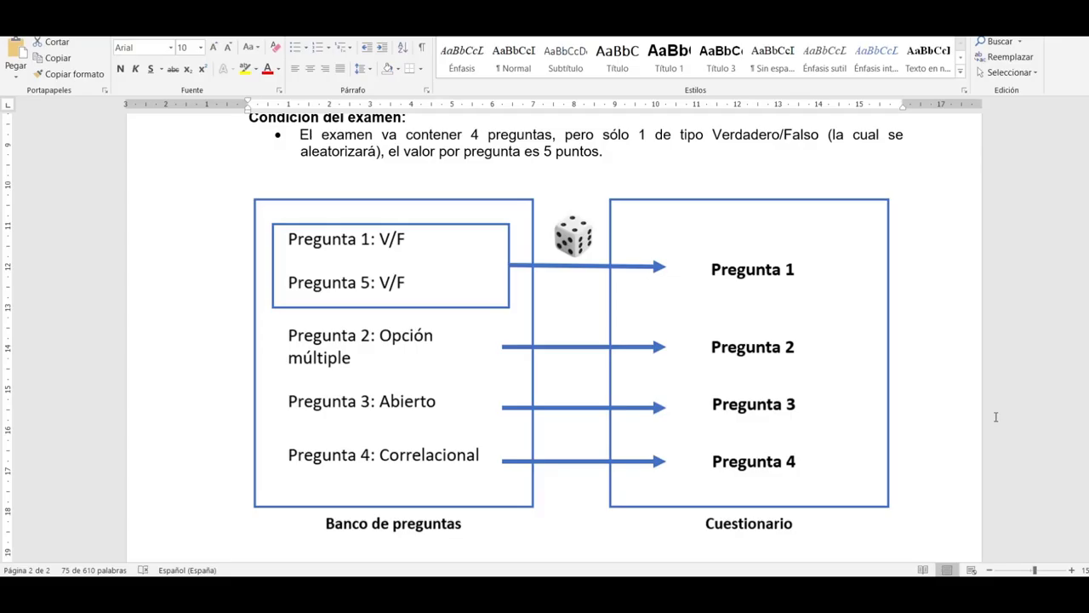
key(alt+Tab)
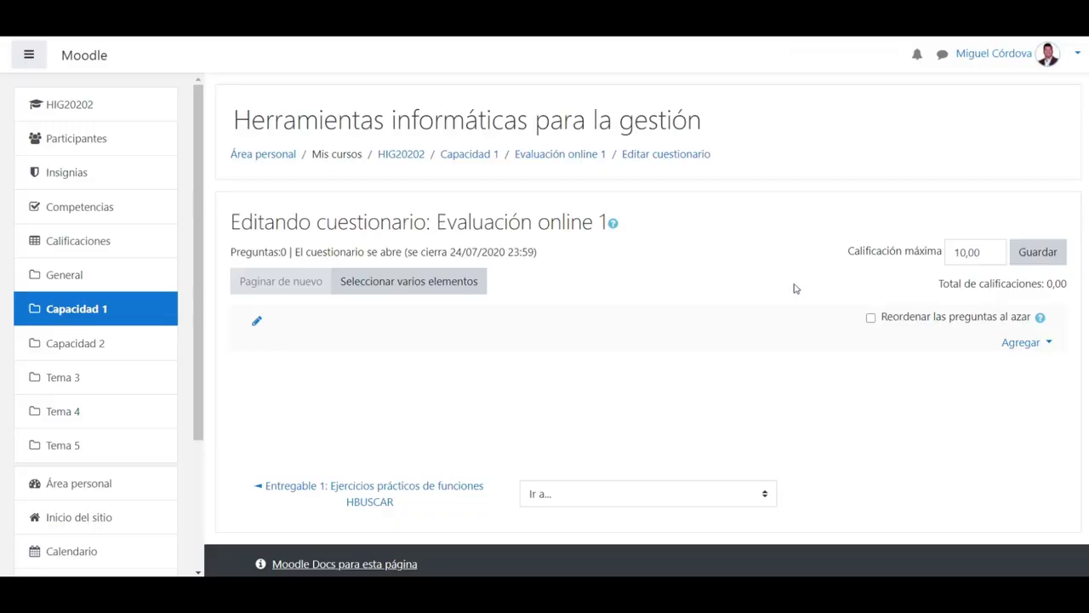
click(1050, 344)
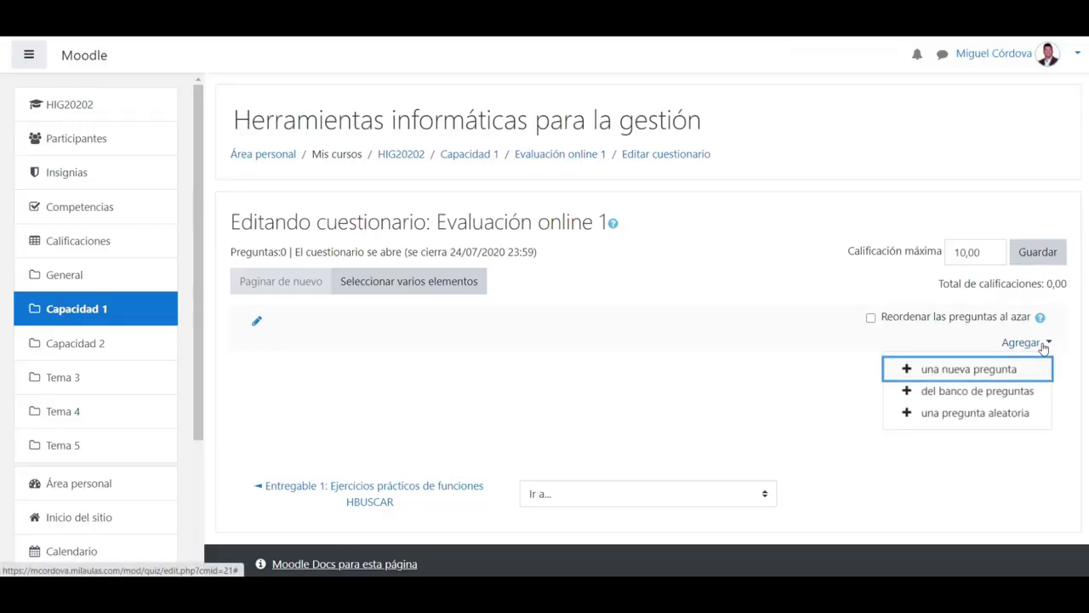
click(941, 414)
key(alt+Tab)
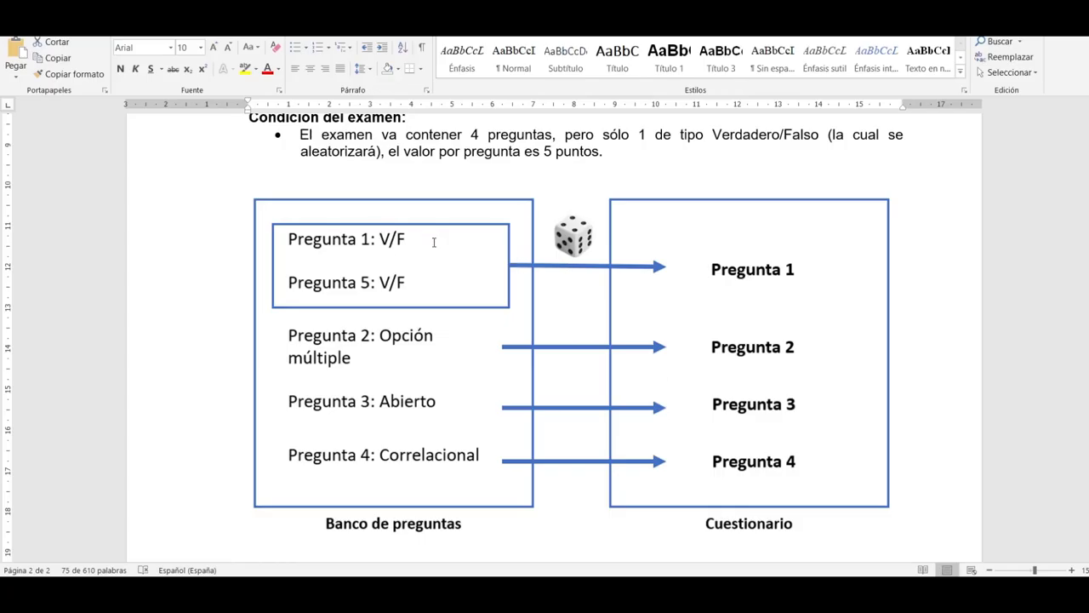
key(alt+Tab)
click(501, 170)
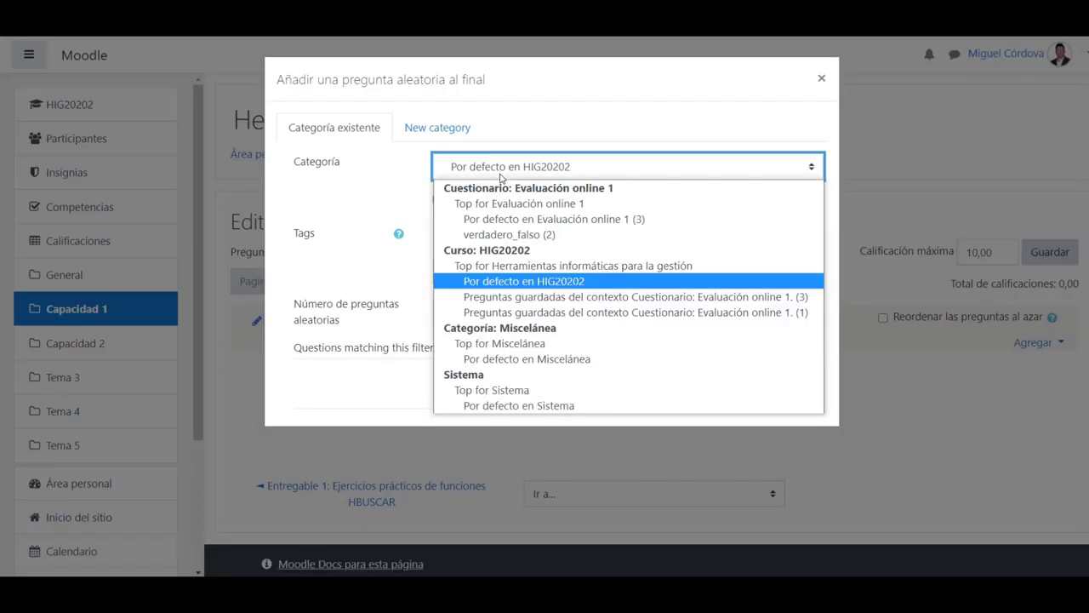
click(504, 234)
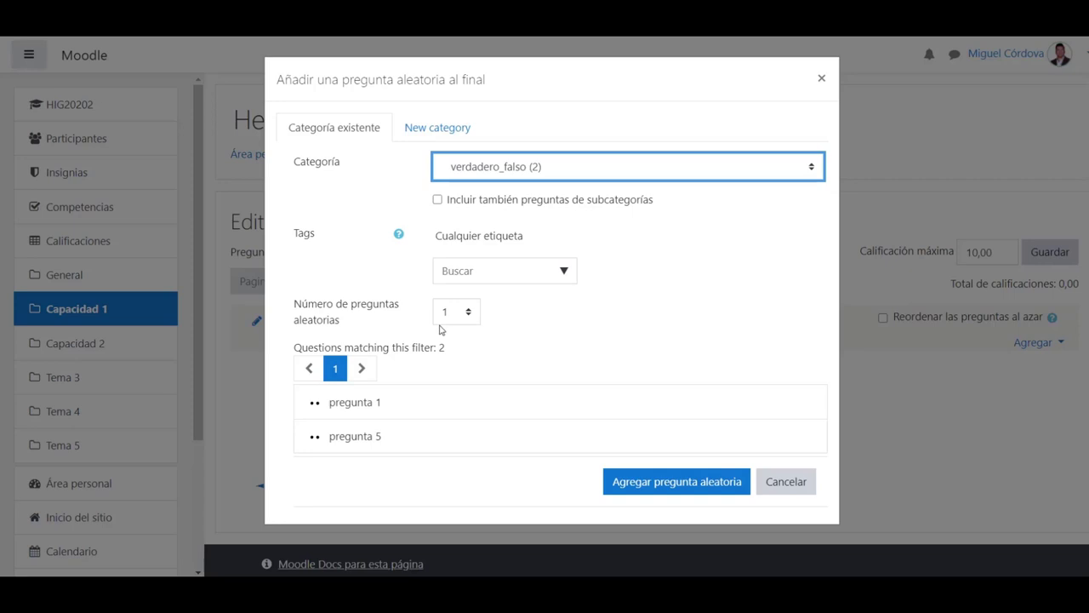
click(691, 481)
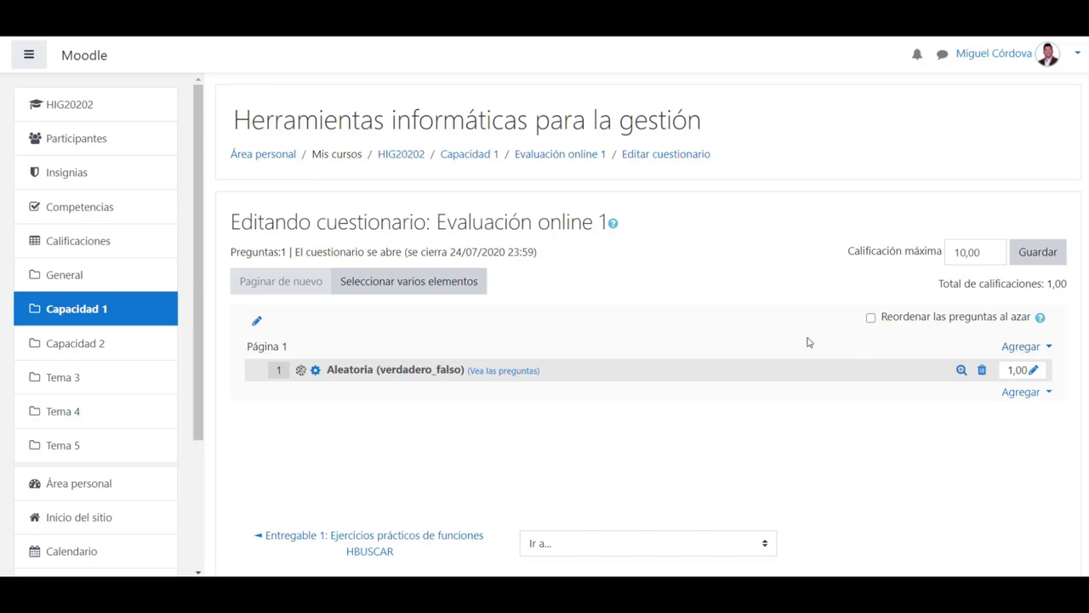
Check the diagram in Word and add pregunta 2, pregunta 3 and pregunta 4 from the "Por defecto en Evaluación online 1" bank category to the quiz.
key(alt+Tab)
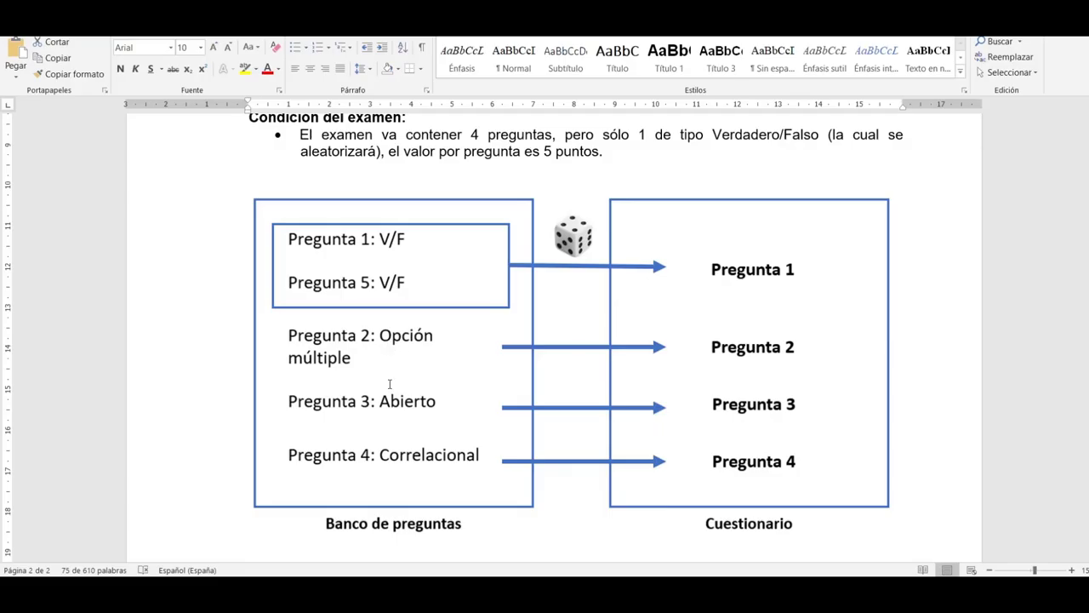
key(alt+Tab)
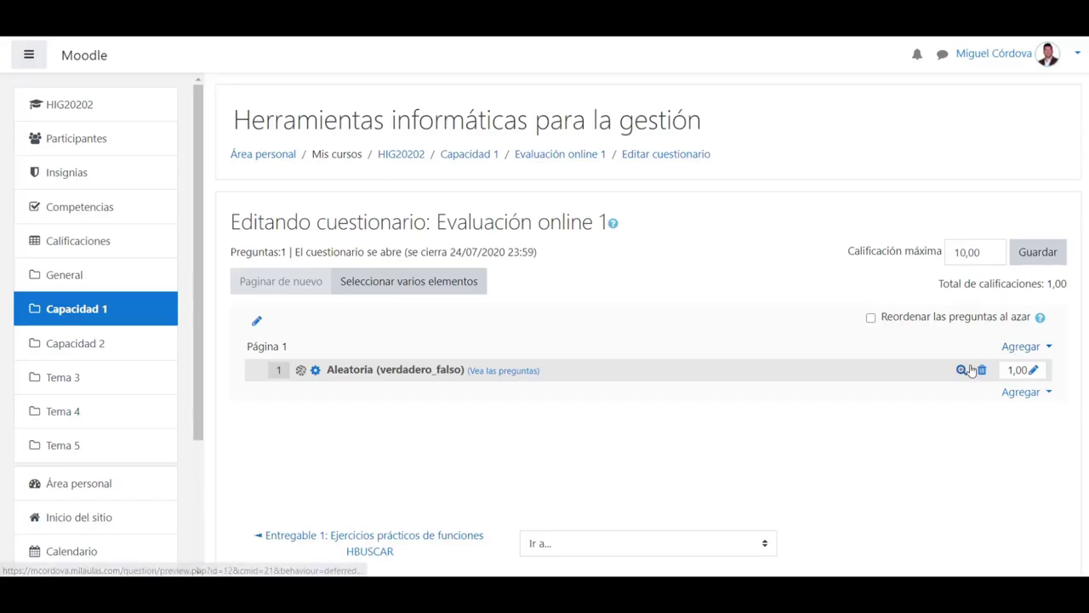
click(1031, 348)
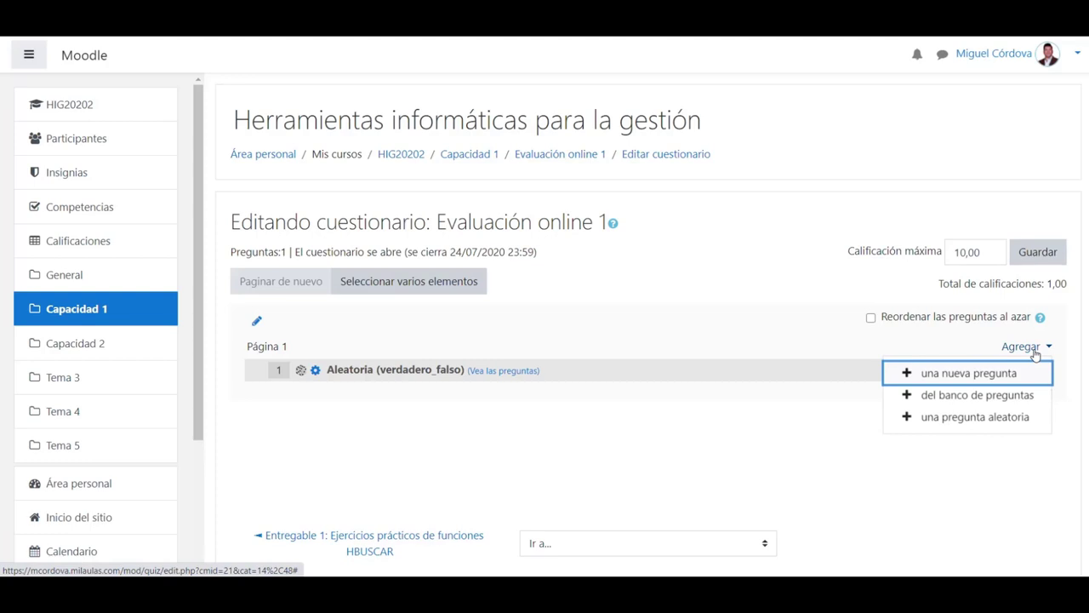
click(960, 397)
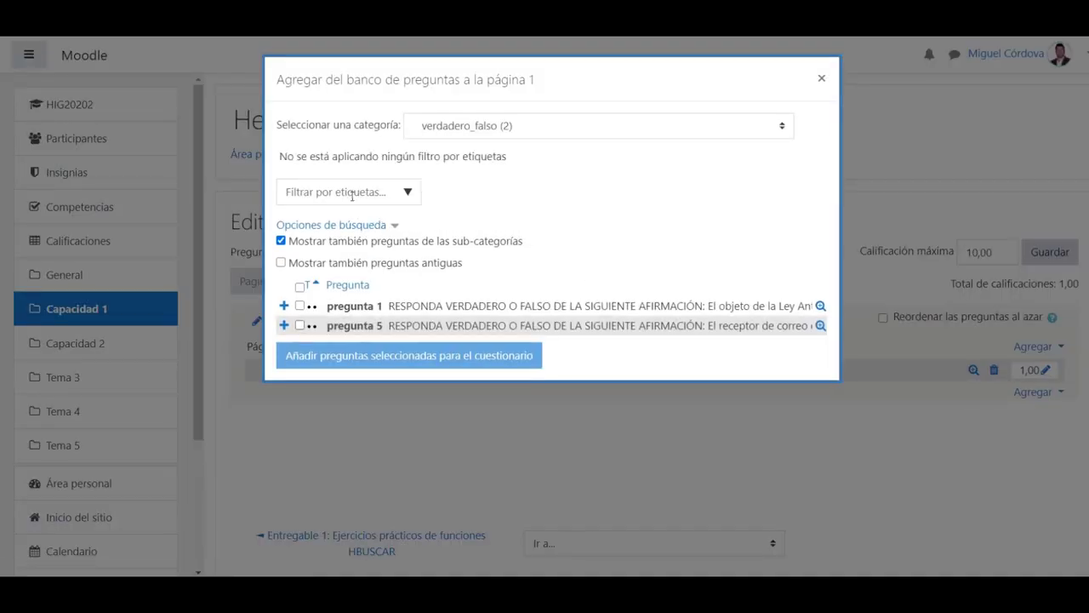
click(516, 127)
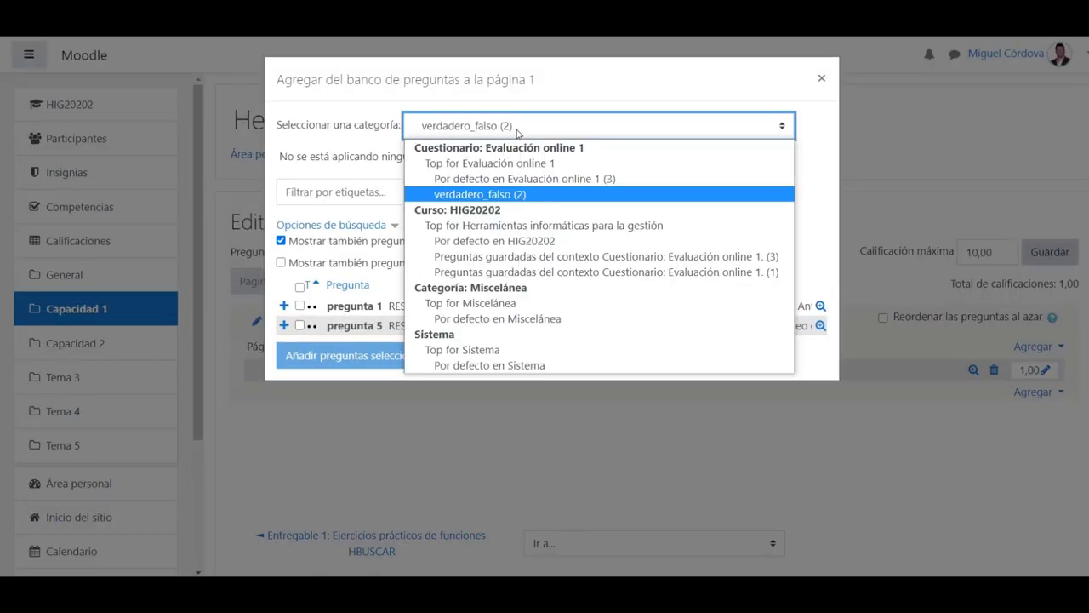
click(513, 178)
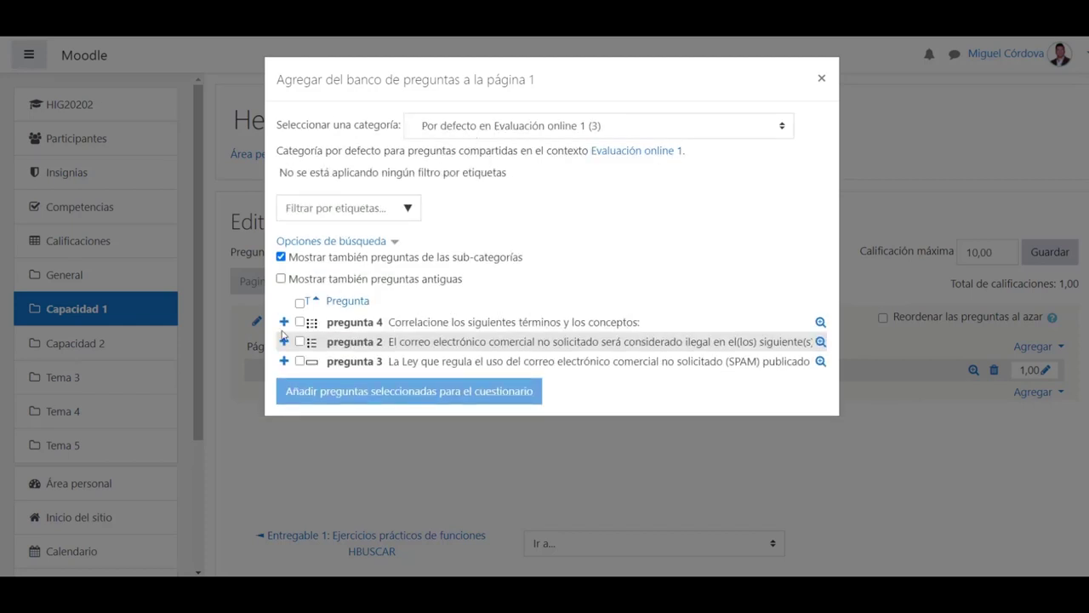
click(300, 341)
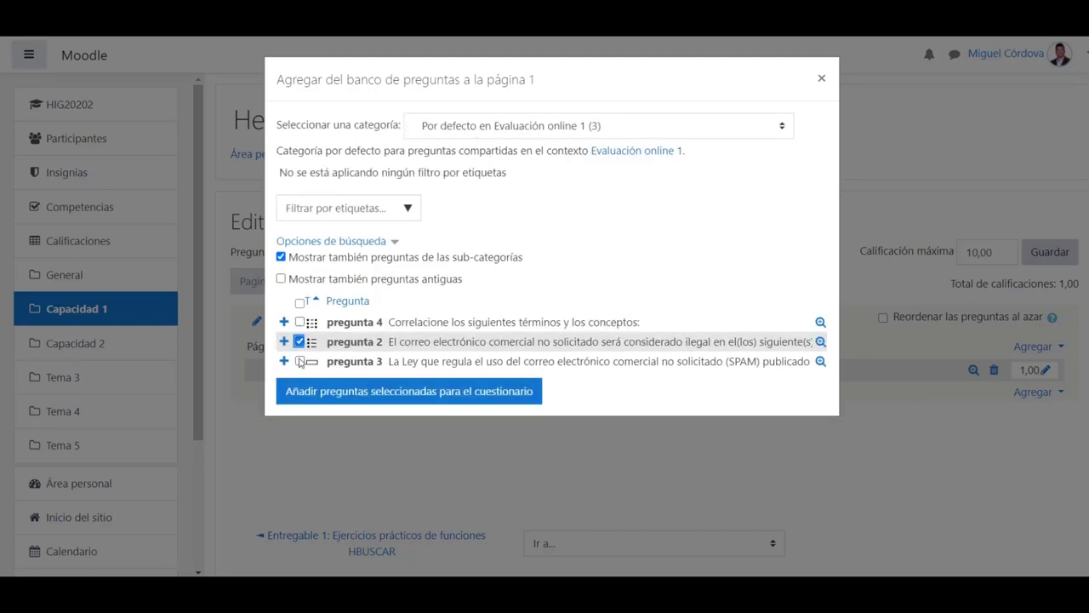
click(299, 360)
click(300, 322)
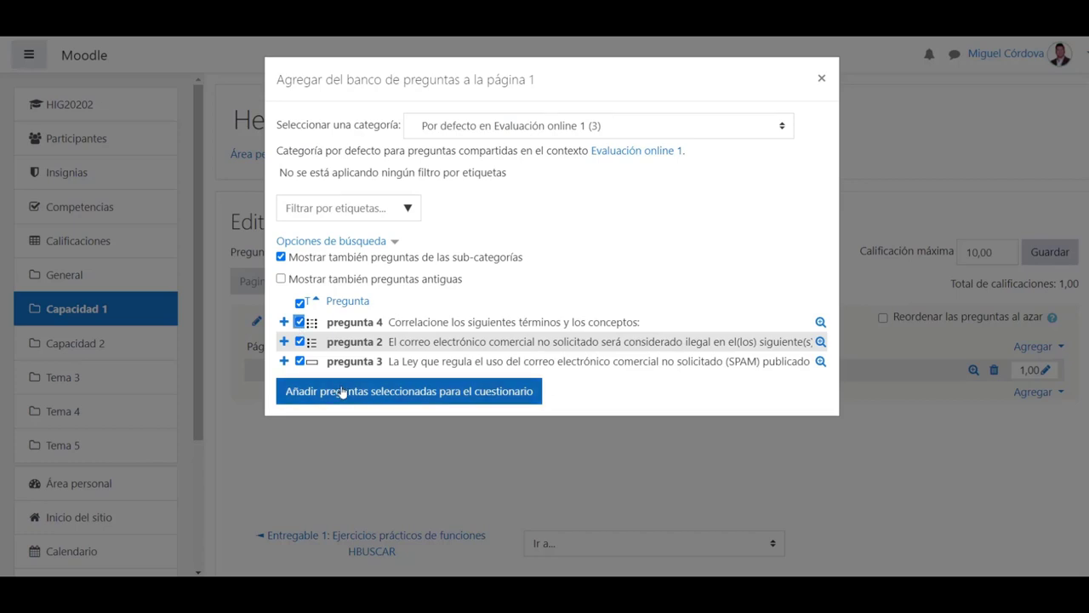
click(342, 391)
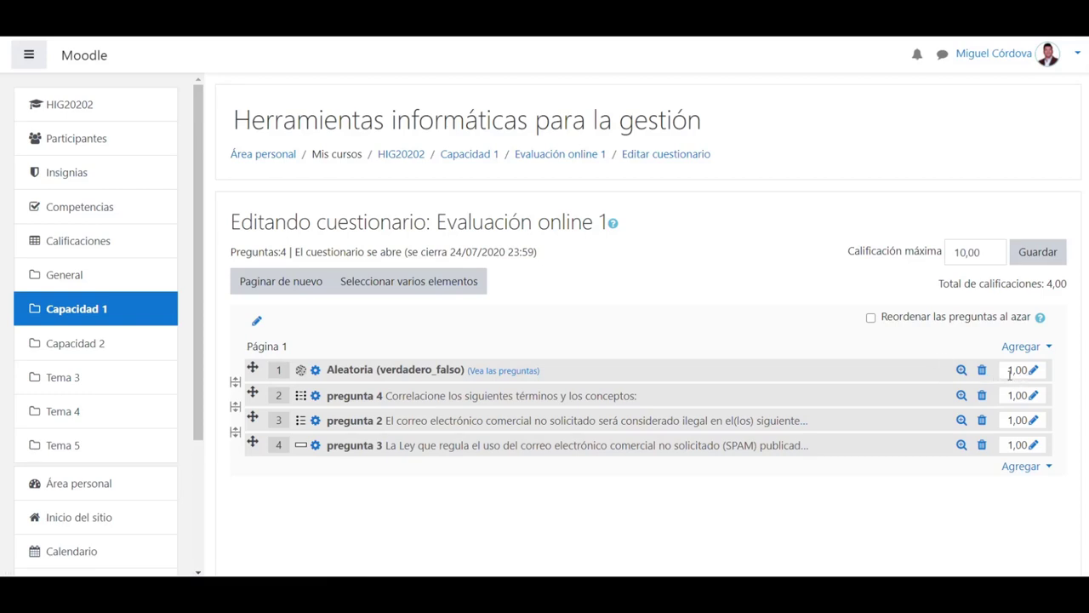
Check the value per question in the Word document, and set the marks of the random verdadero_falso question and pregunta 4 to 5.
key(alt+Tab)
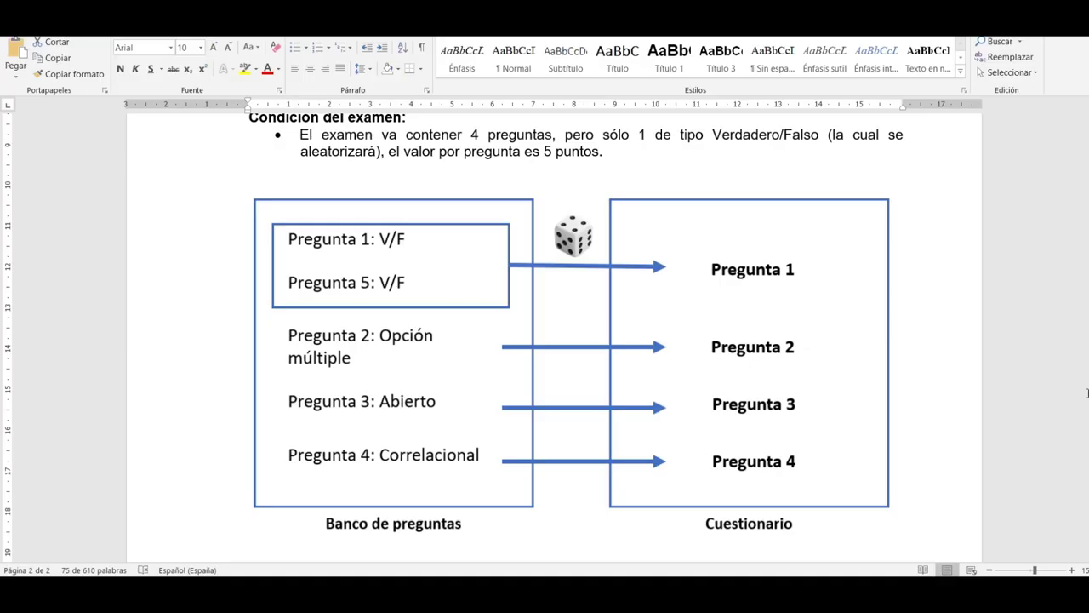
drag(604, 154, 544, 154)
key(alt+Tab)
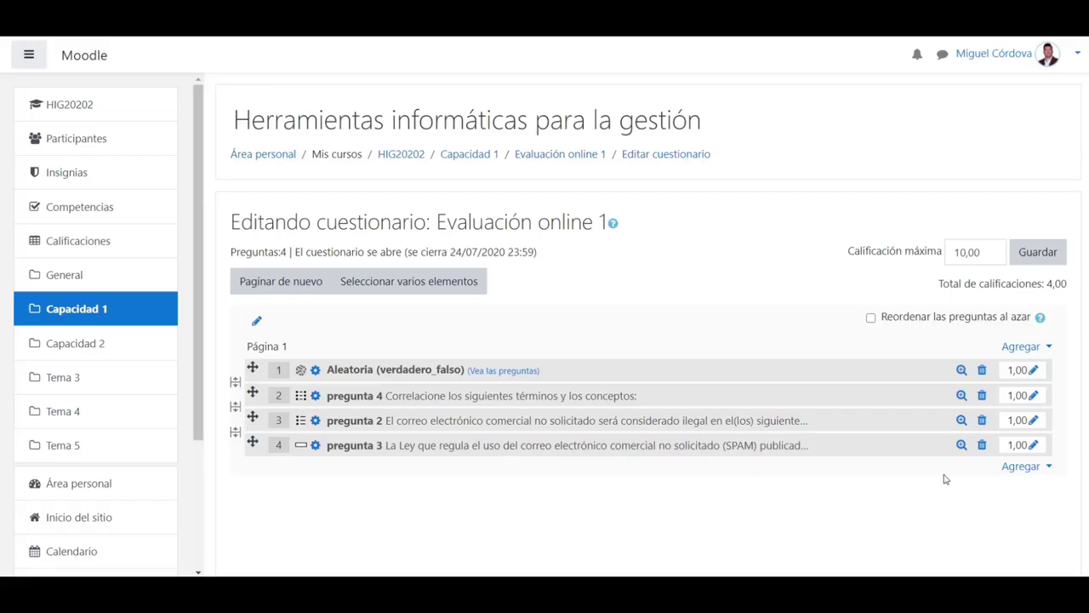
click(1033, 369)
text(5)
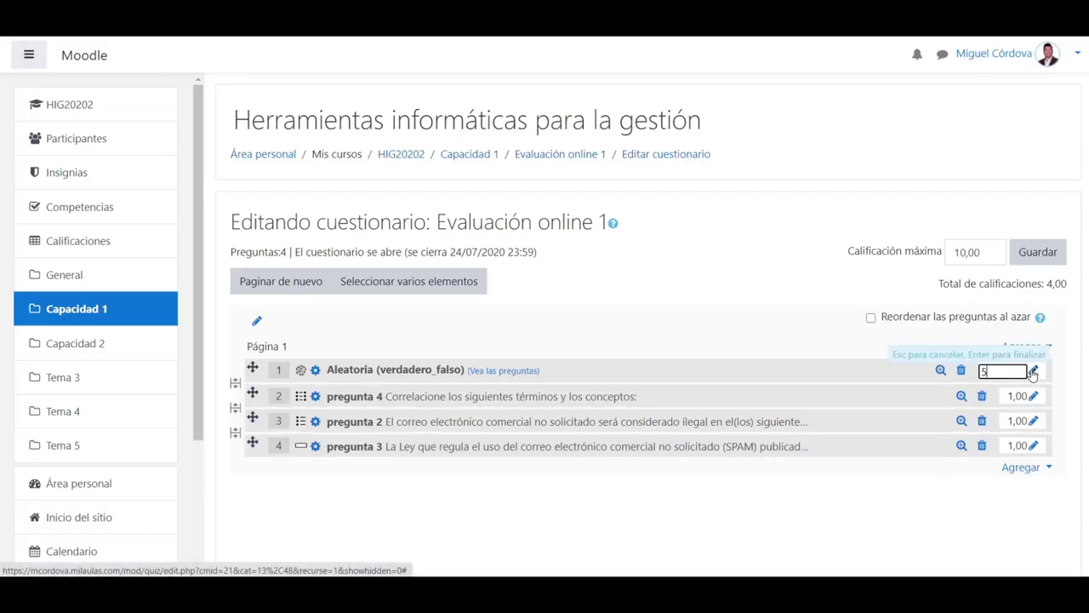
key(Return)
click(1033, 396)
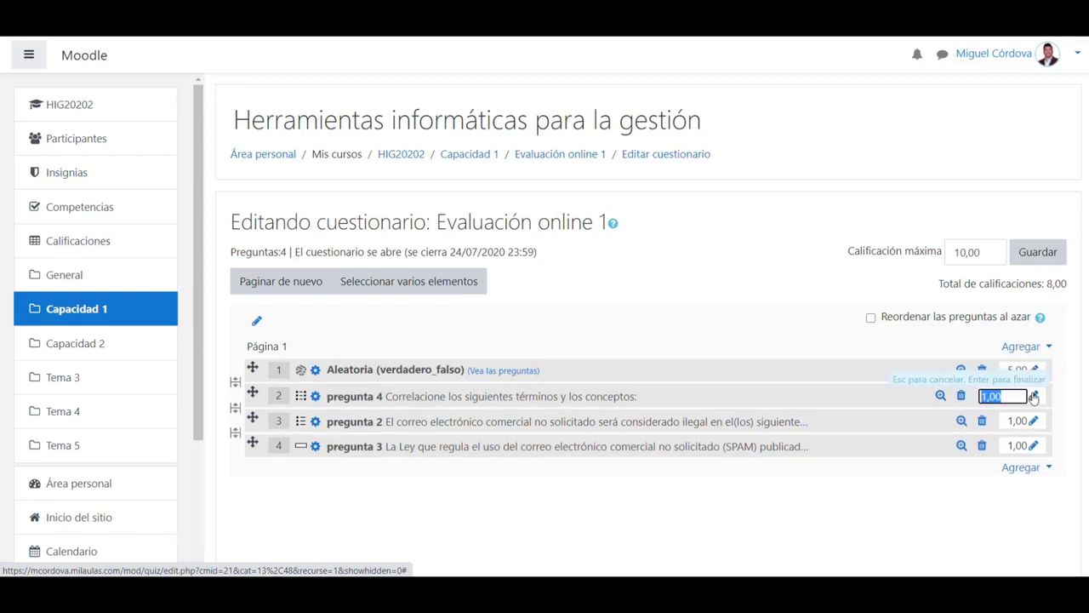
text(5)
key(Return)
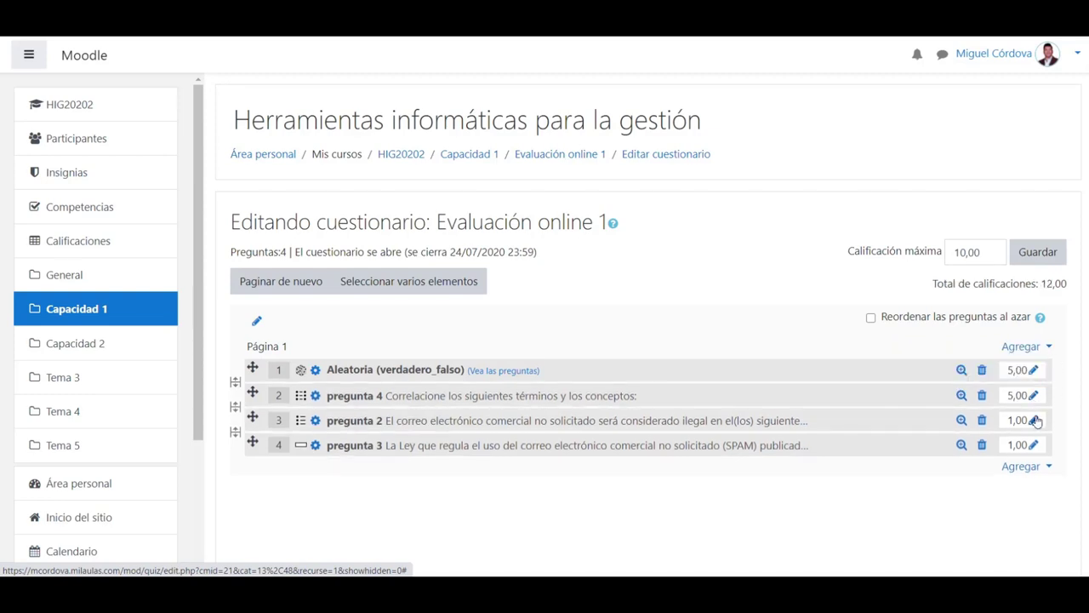
Set the marks of pregunta 2 and pregunta 3 in the quiz to 5 each.
click(1033, 421)
text(5)
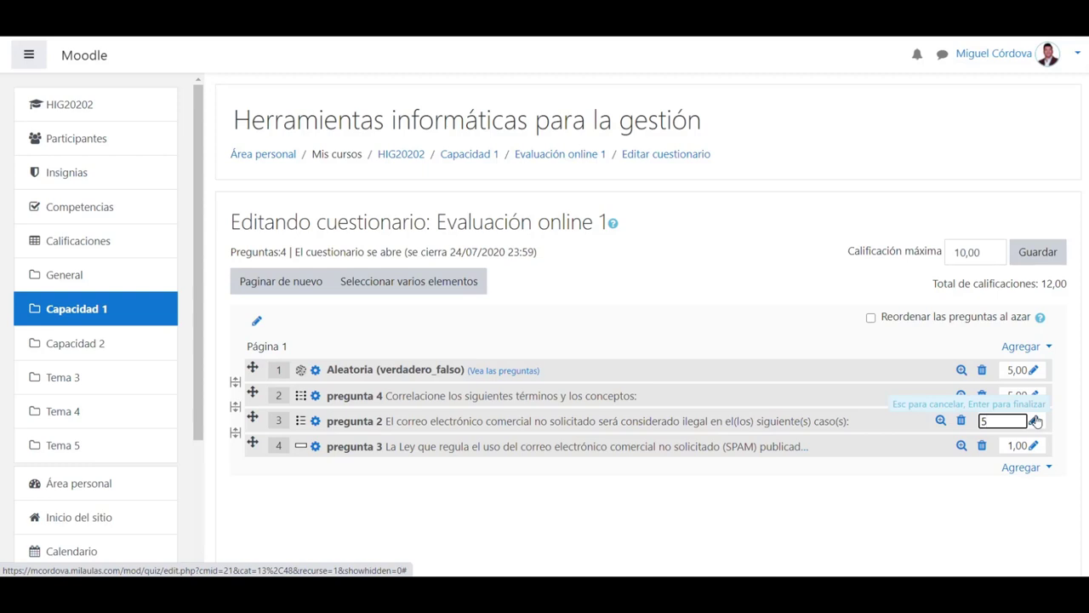
key(Return)
click(1033, 446)
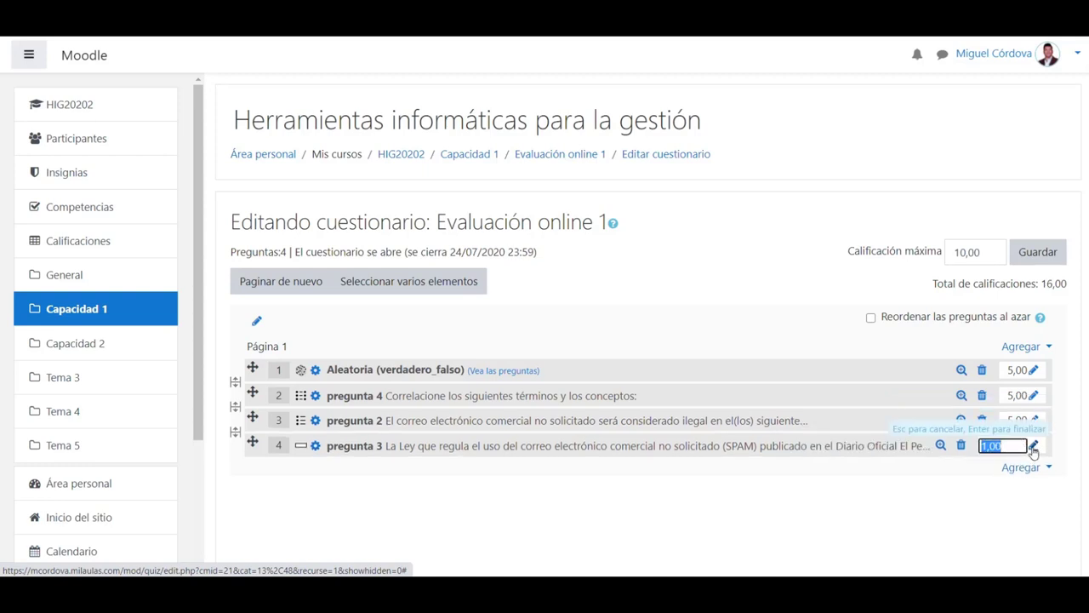
text(5)
key(Return)
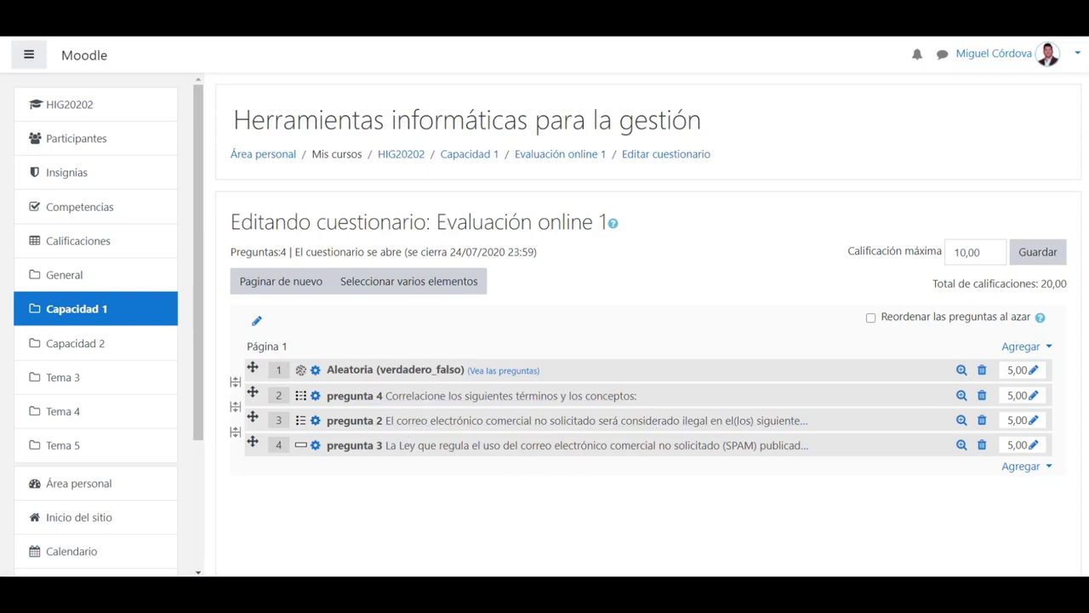
Set the quiz's maximum grade to 20,00 and save it.
click(959, 252)
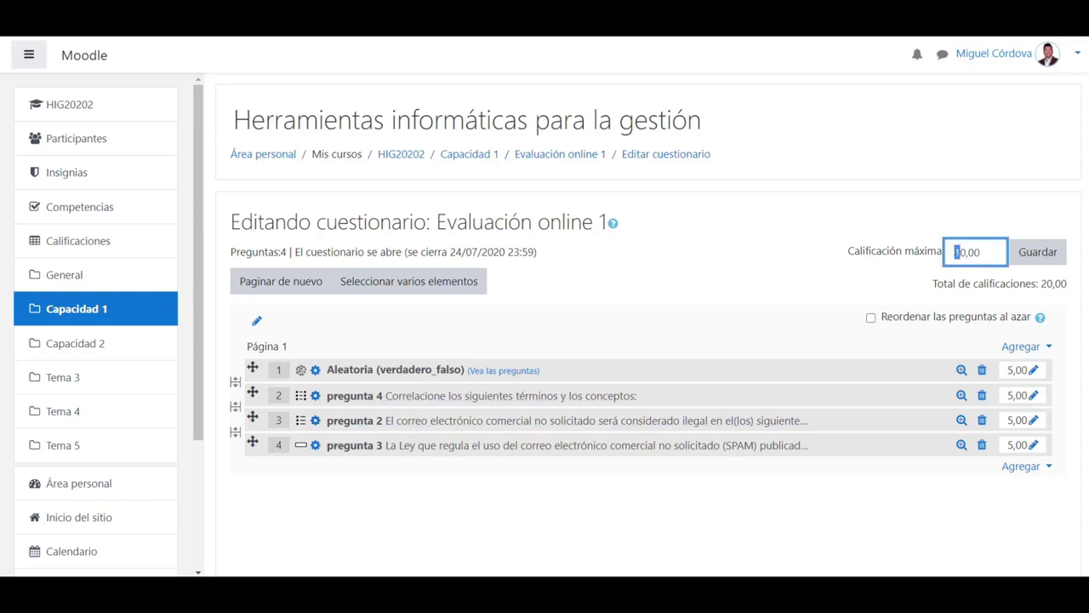
text(2)
click(1038, 252)
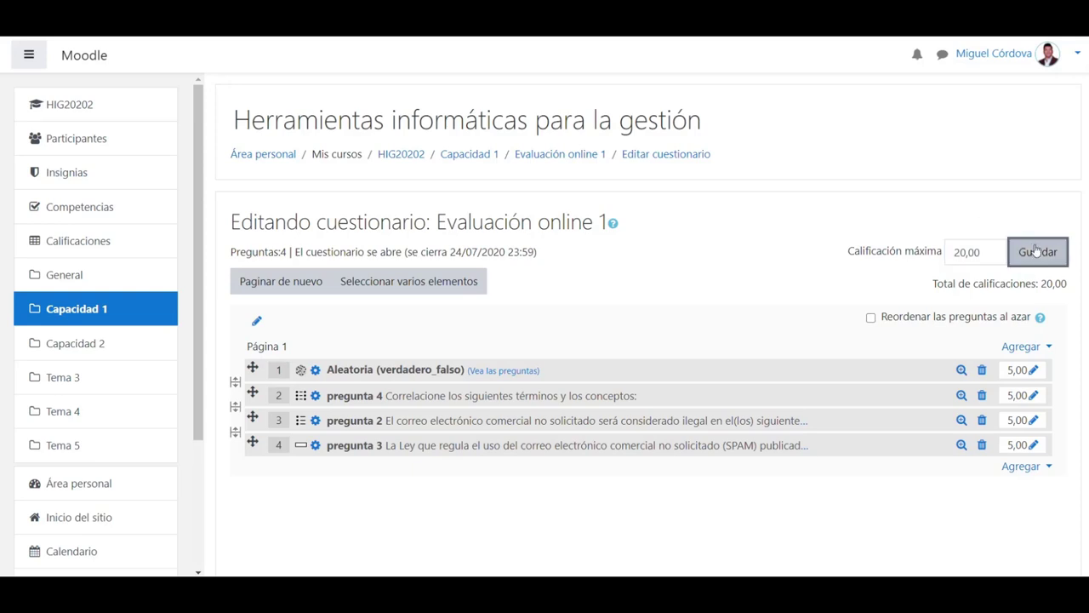